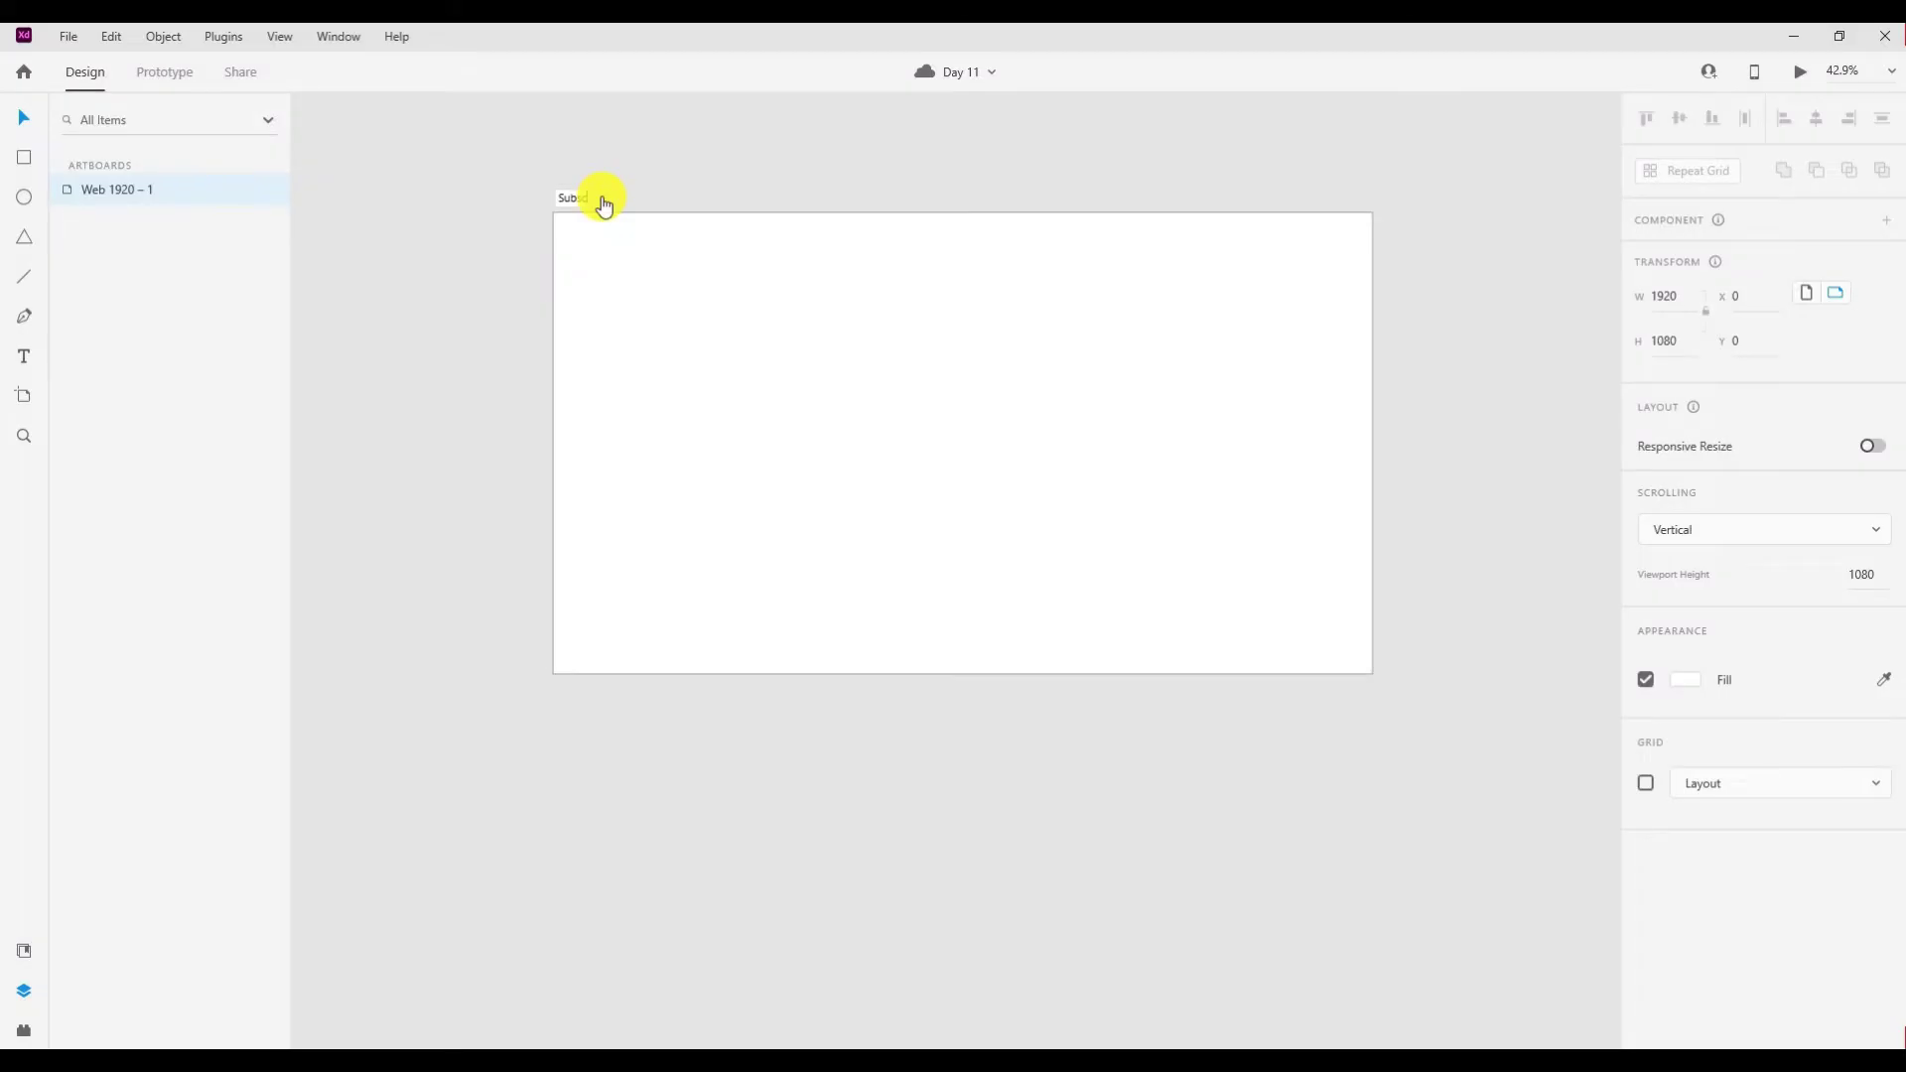
Finish naming the artboard 'Subscribe' and deselect it.
text(ibe)
key(Return)
click(980, 375)
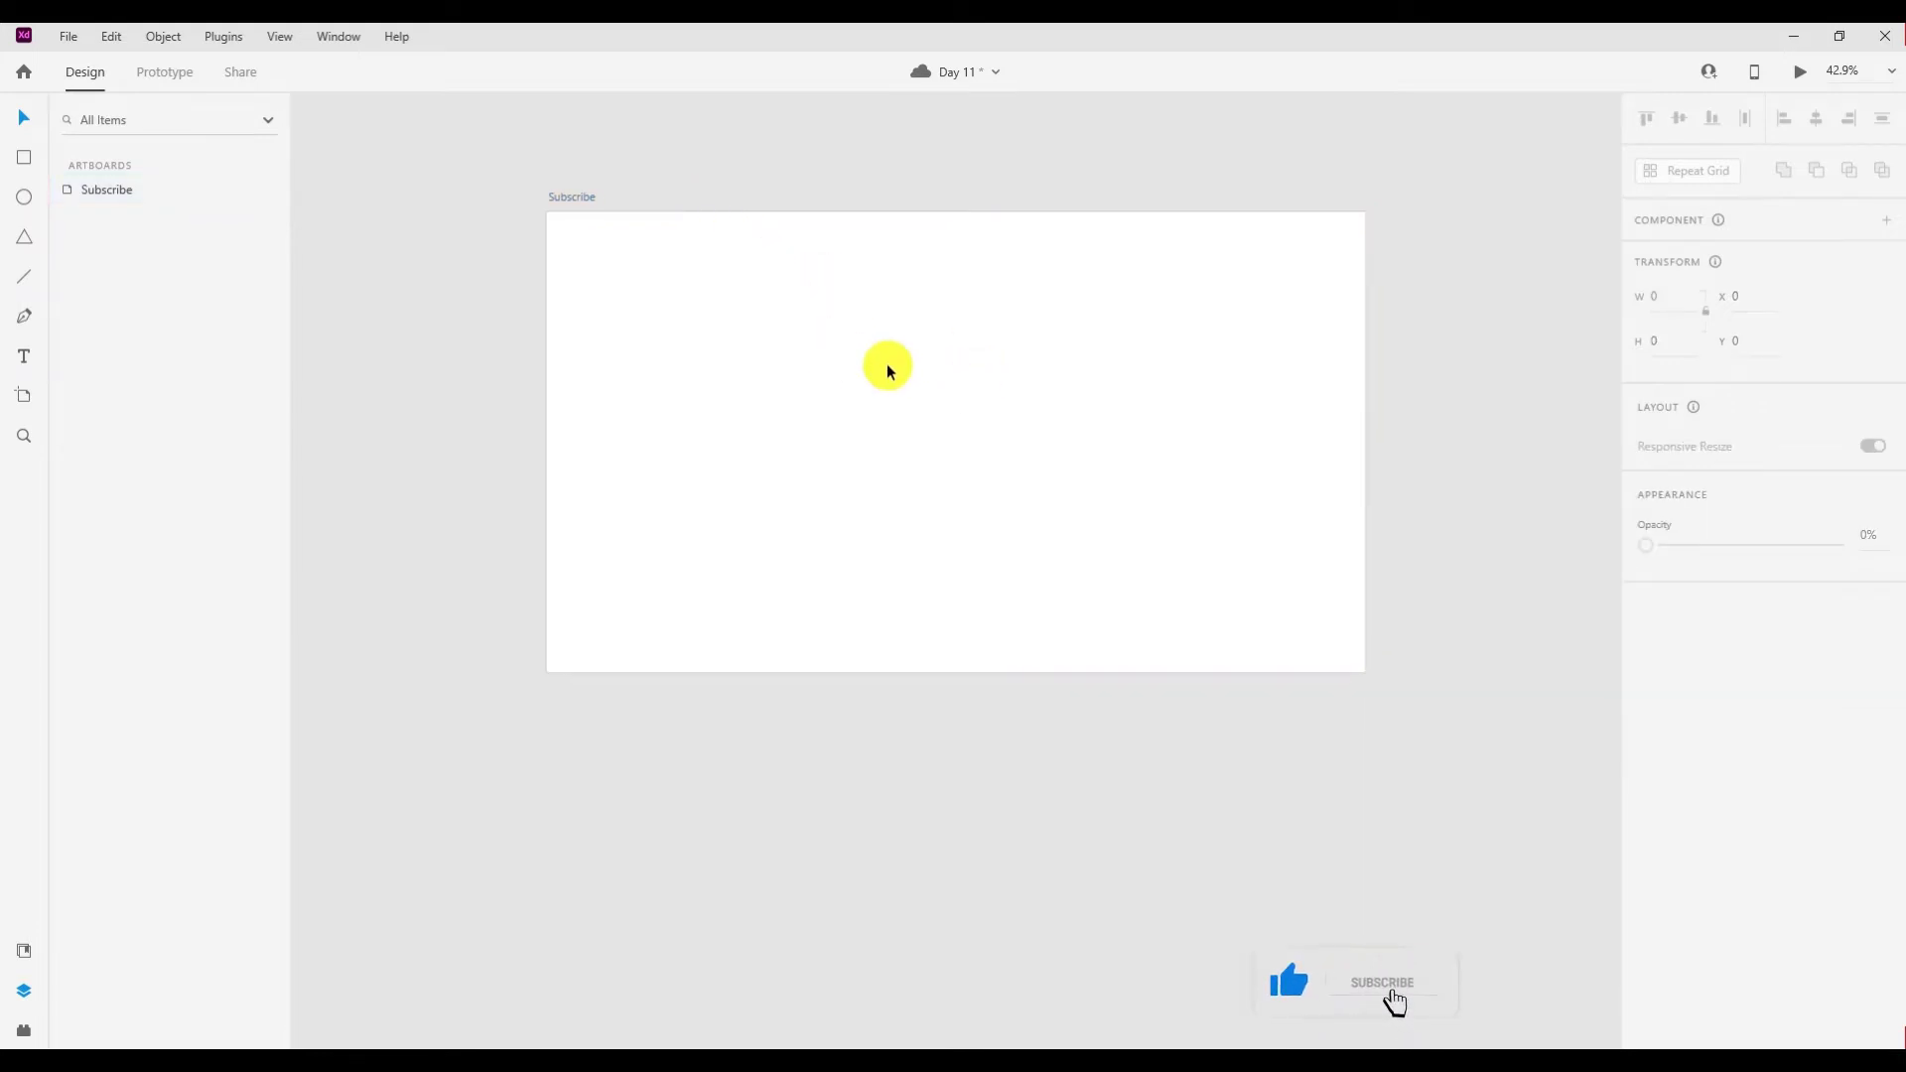
Draw a 980-tall rectangle inset 50 from the artboard's top-left corner.
click(24, 157)
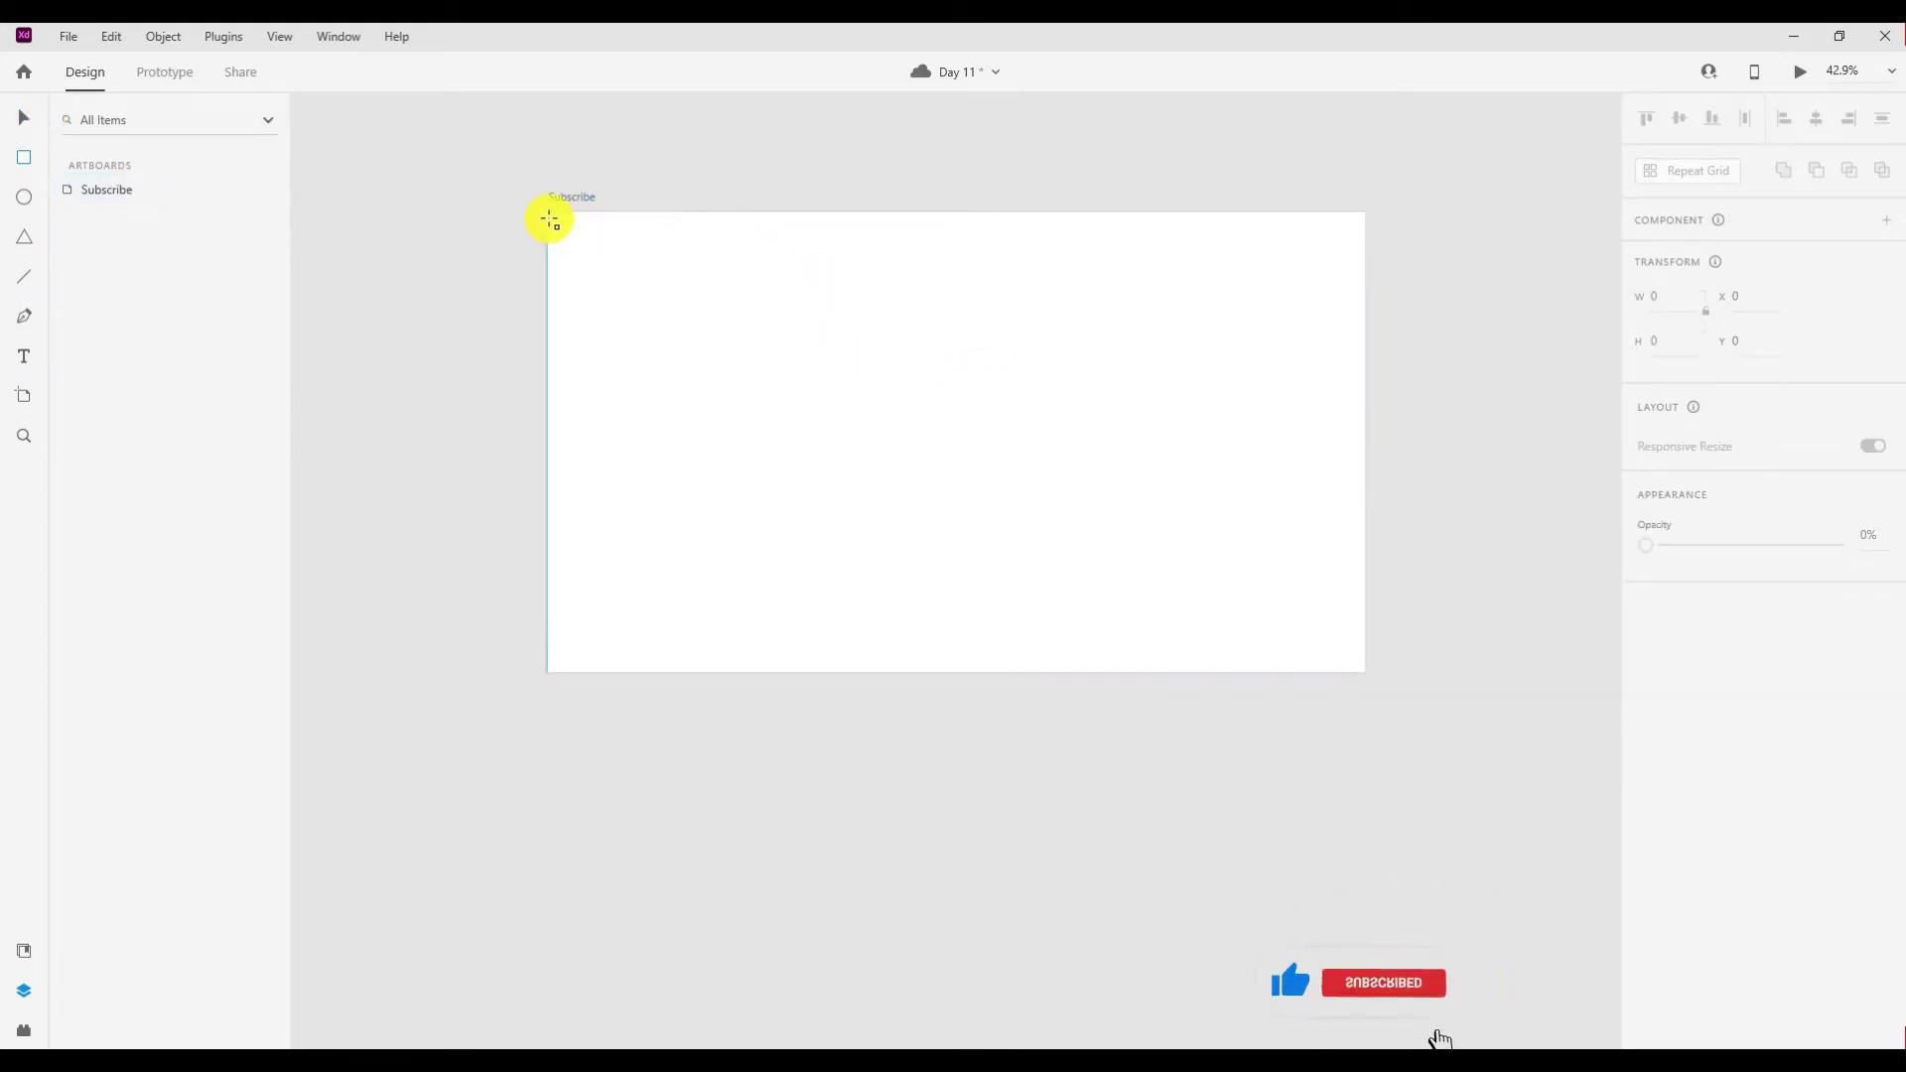
drag(766, 614, 841, 672)
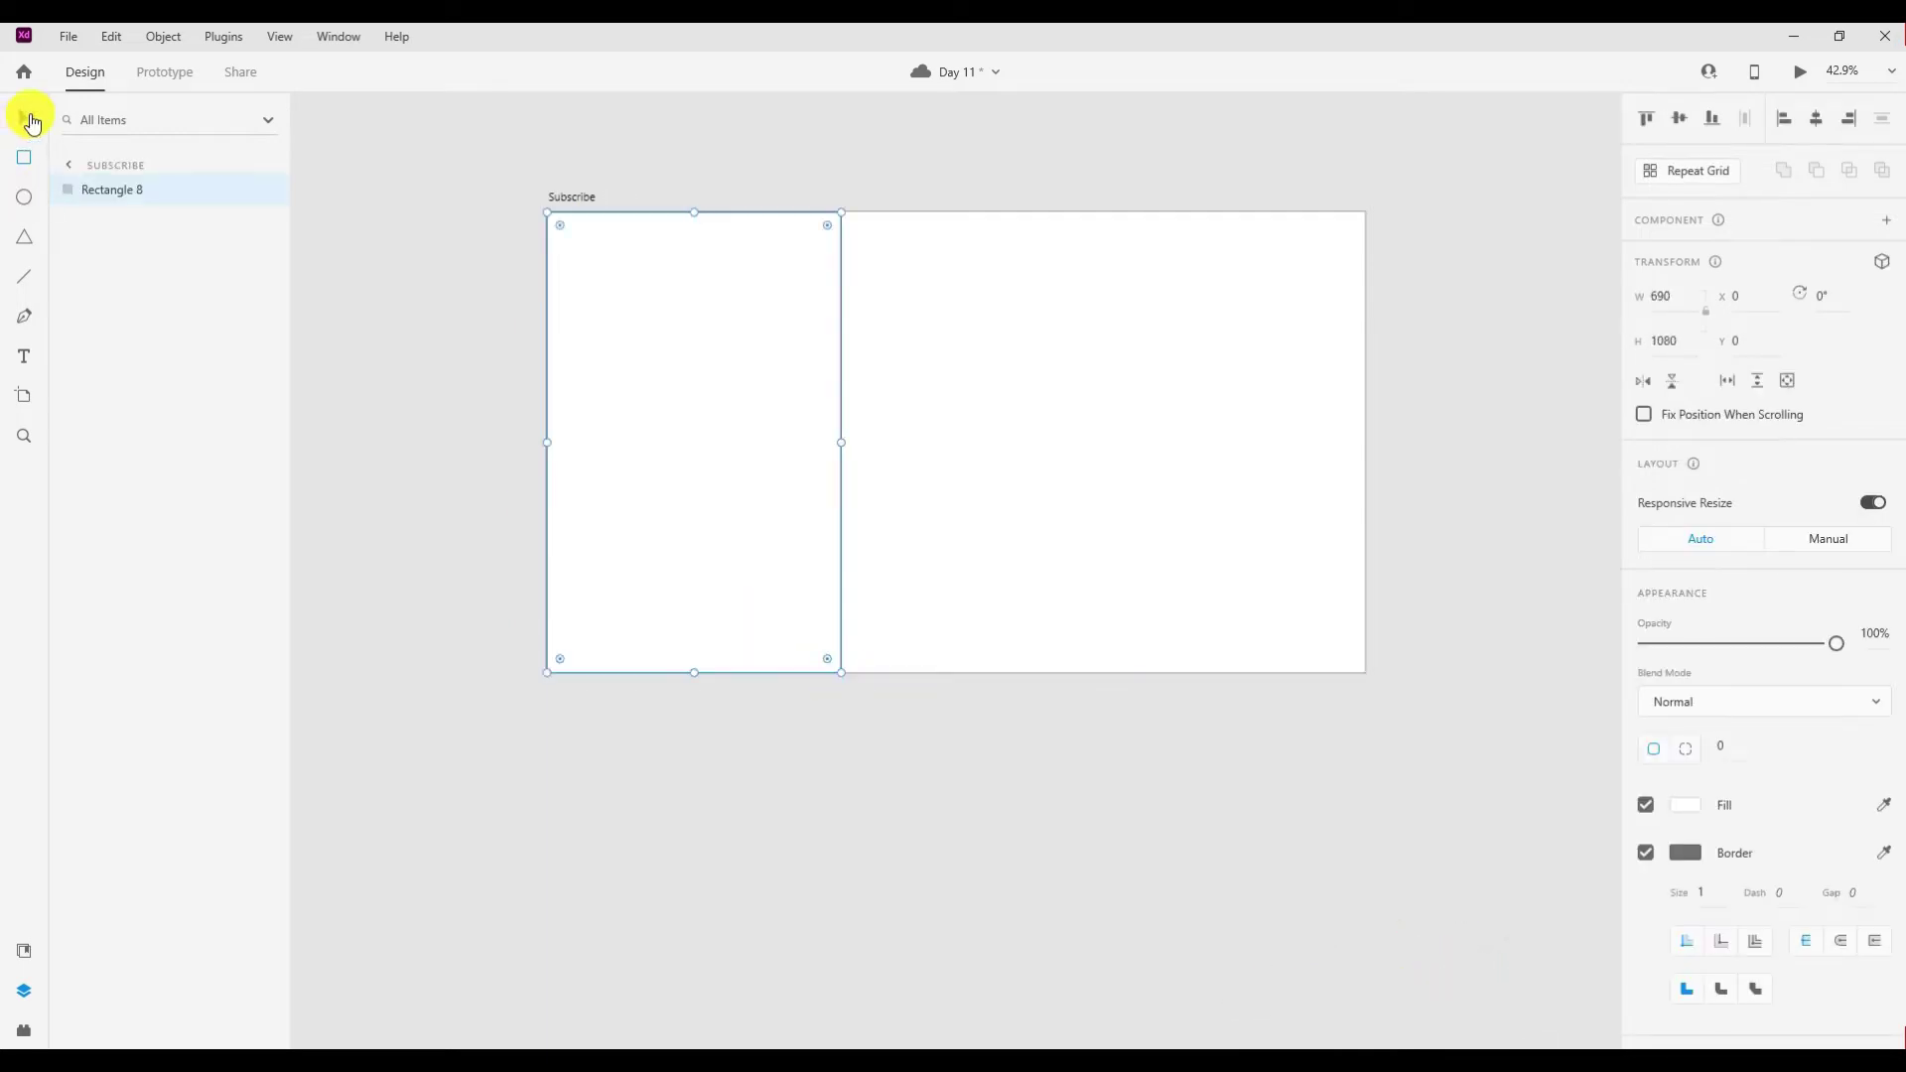
click(1666, 341)
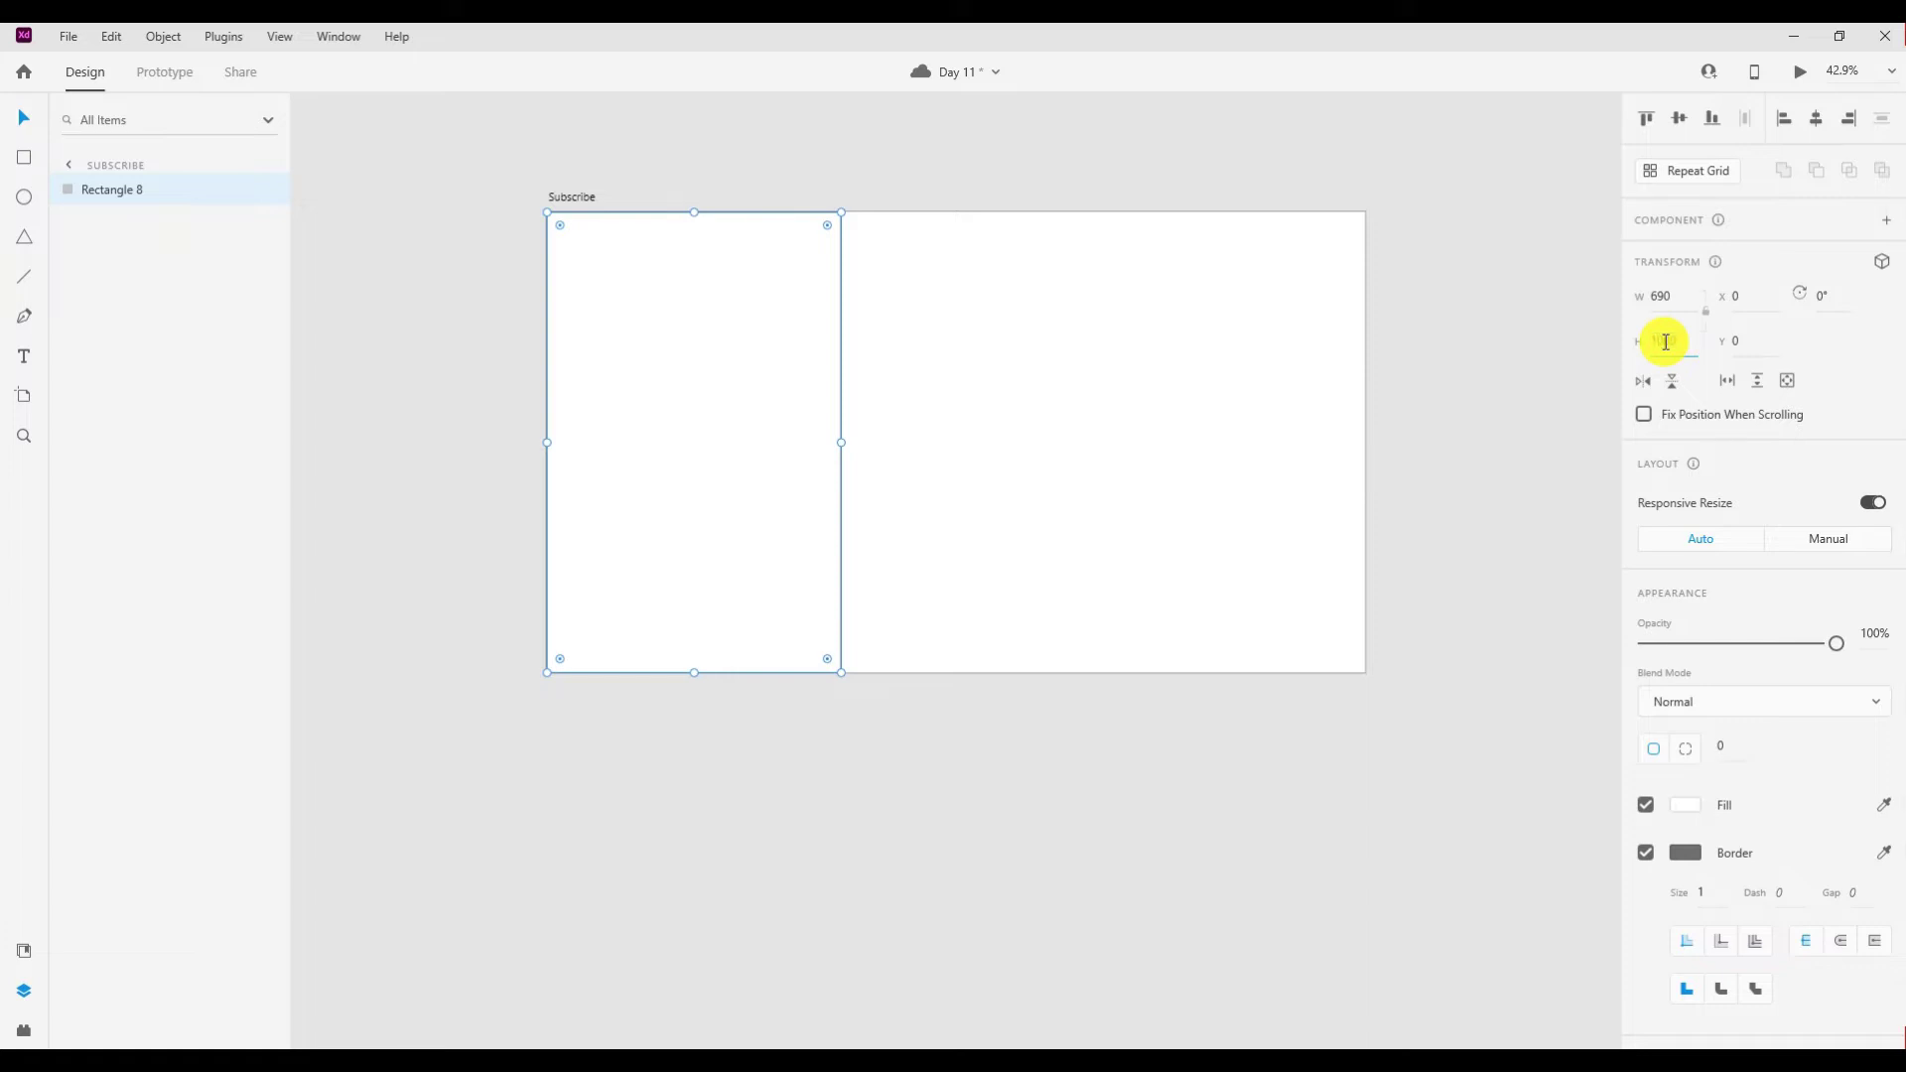
text(980)
key(Return)
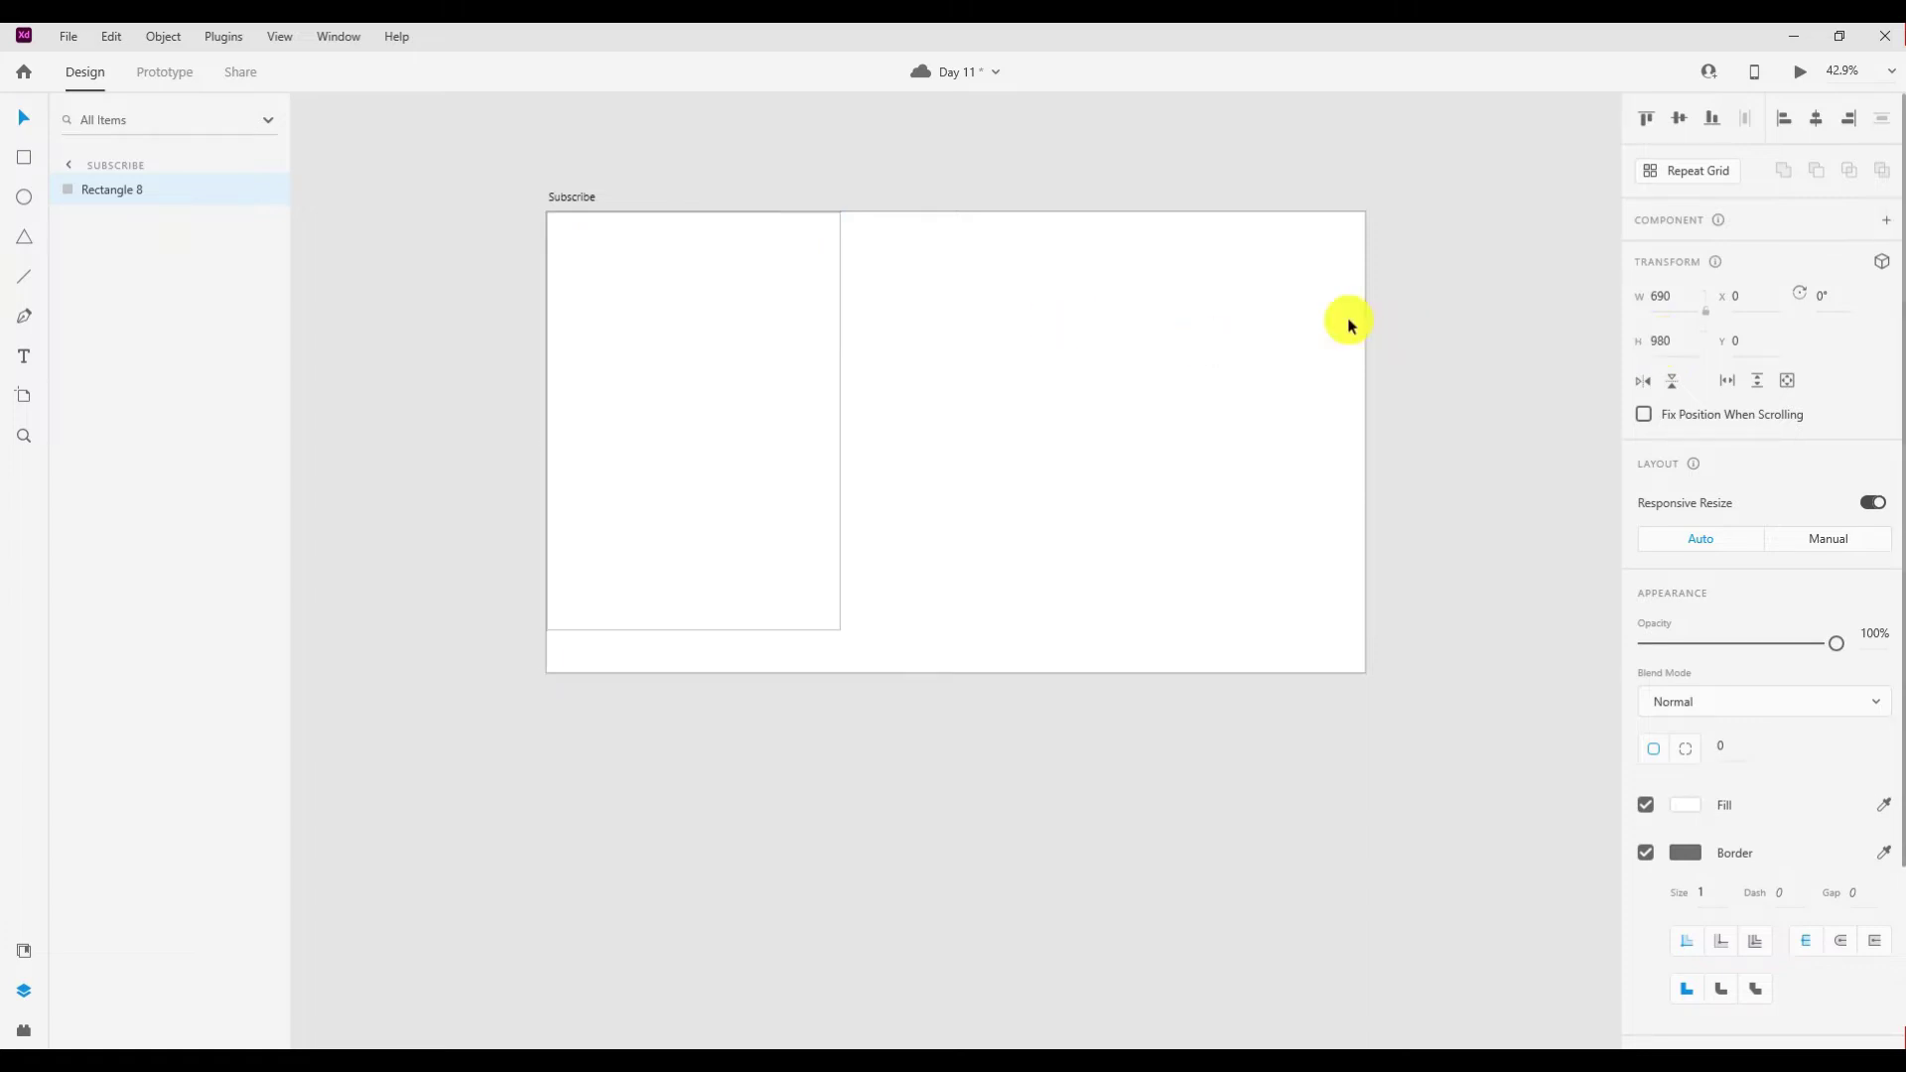
click(788, 367)
drag(714, 398, 740, 397)
key(shift+Left)
key(shift+Left)
key(Left)
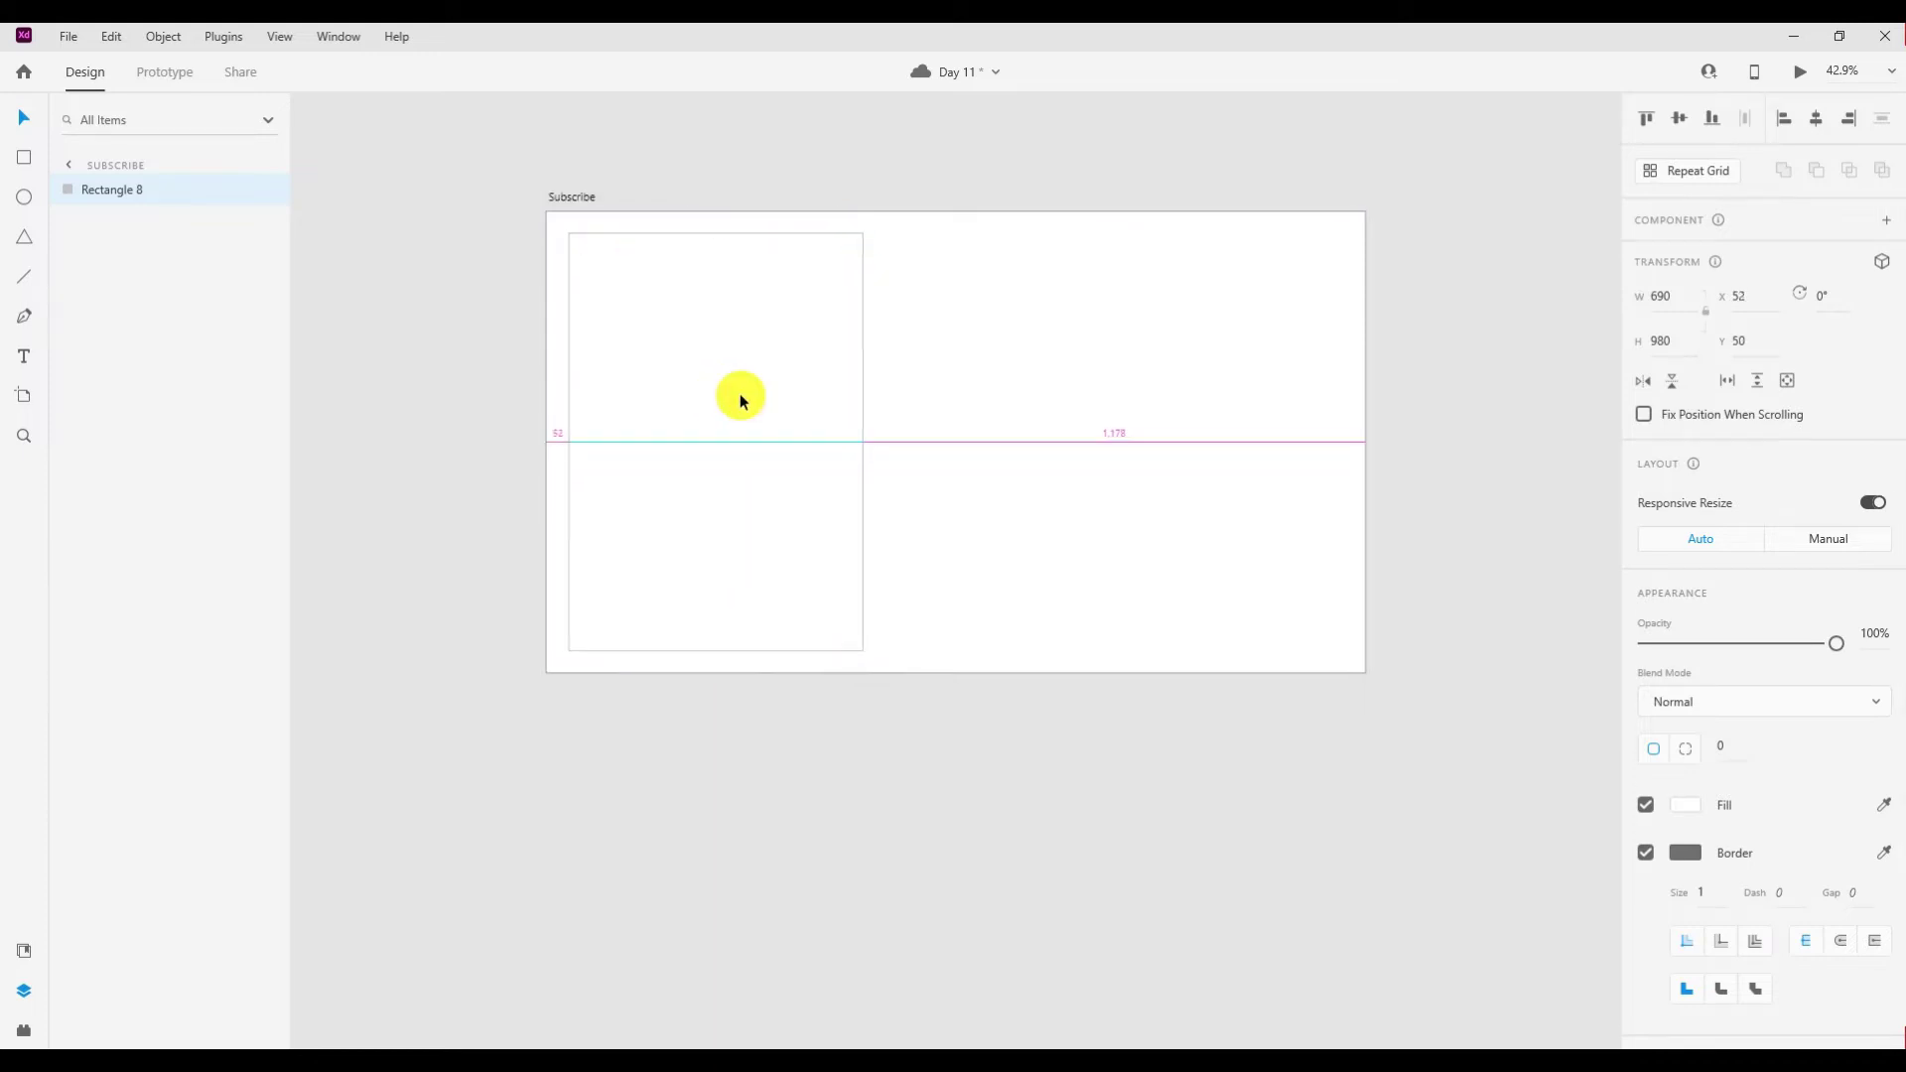
Give the rectangle corner radius 40, no border, and a light grey #F5F4F7 fill.
click(1718, 751)
text(40)
key(Return)
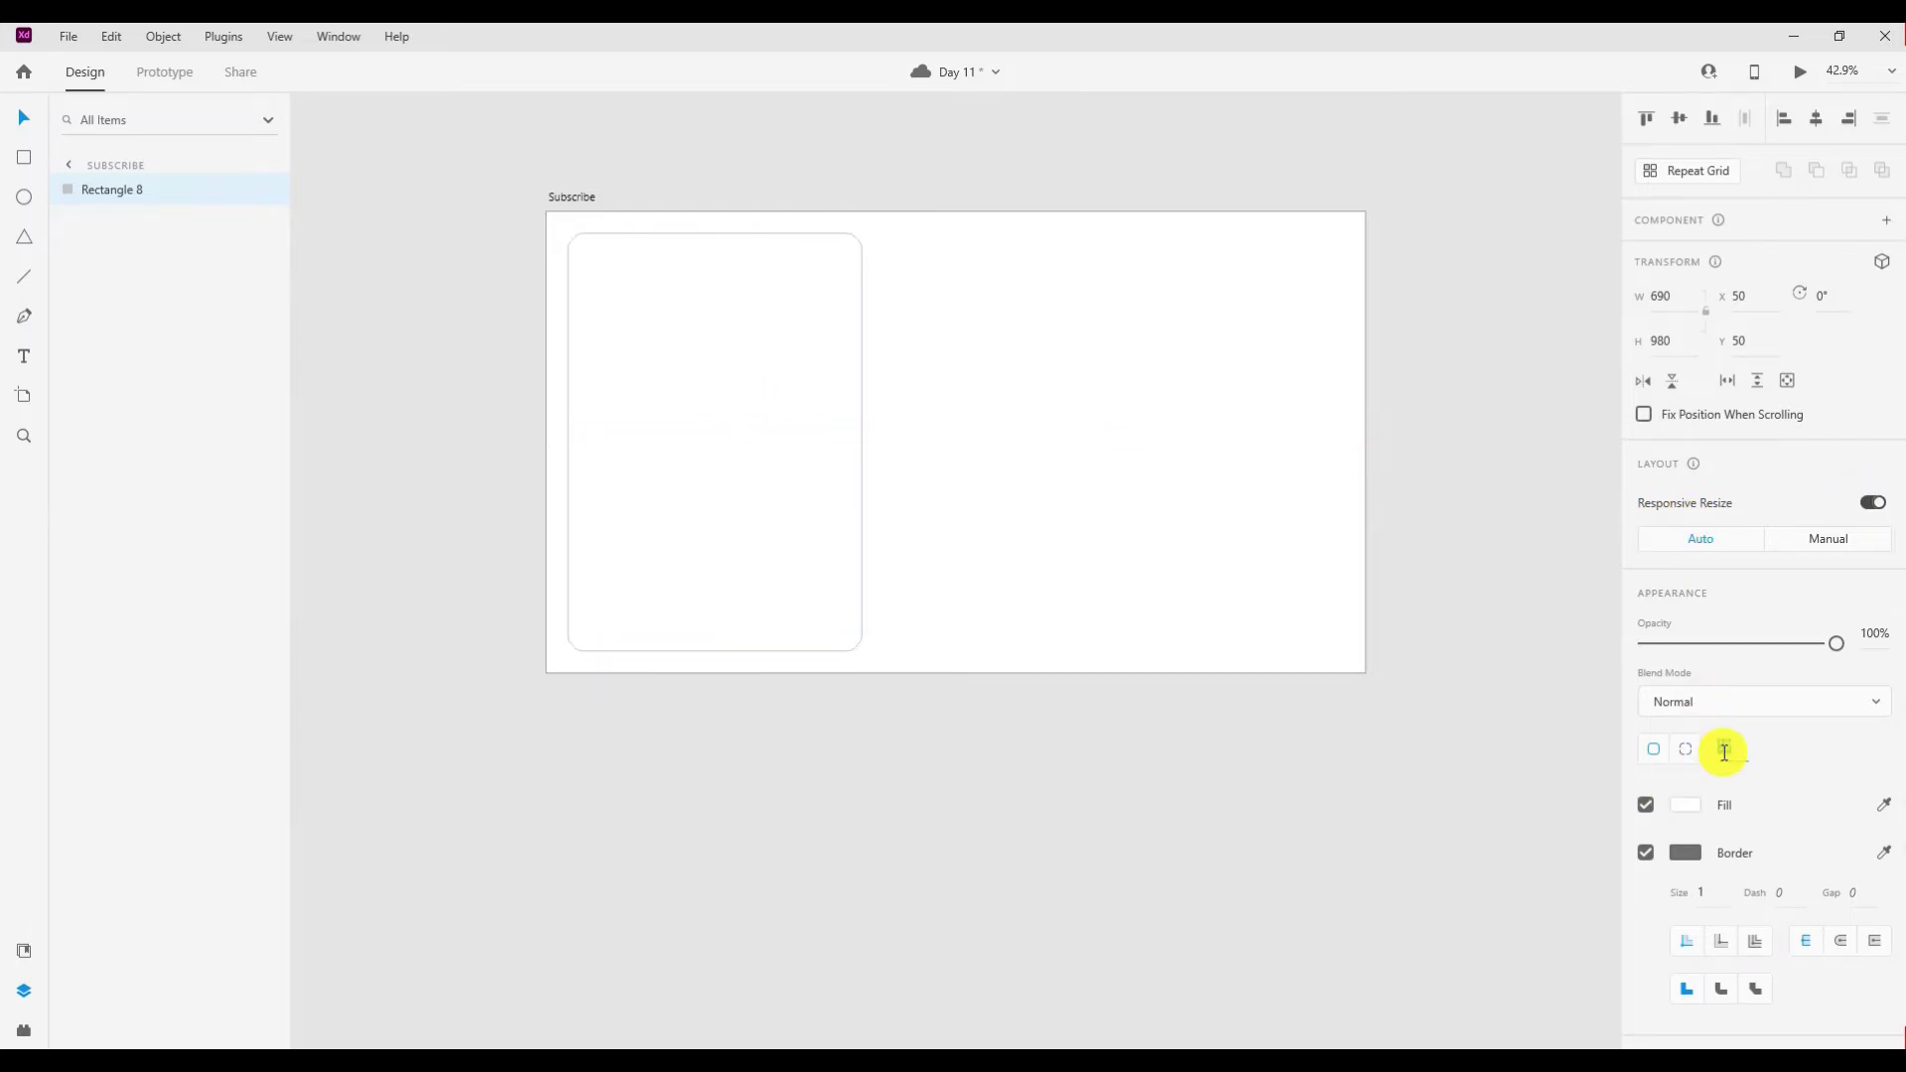
click(1645, 854)
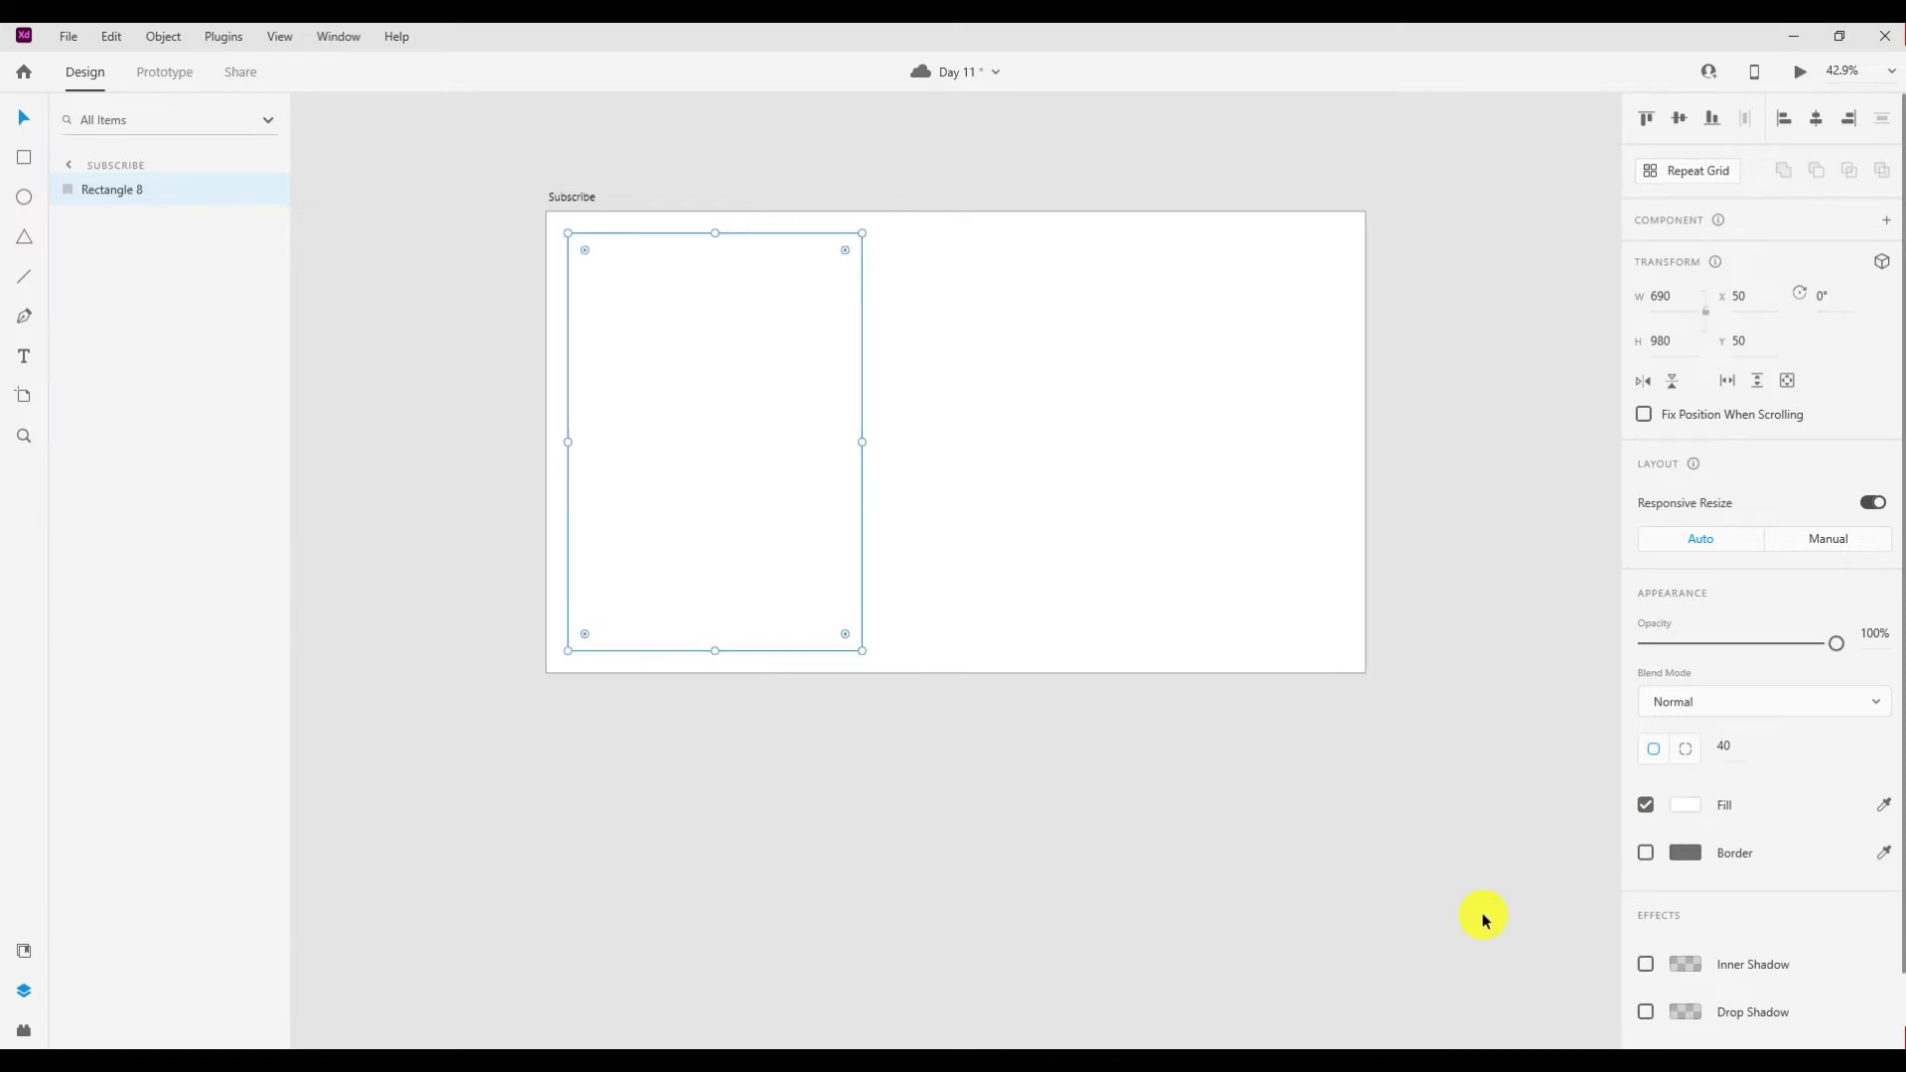
click(1685, 805)
click(1442, 943)
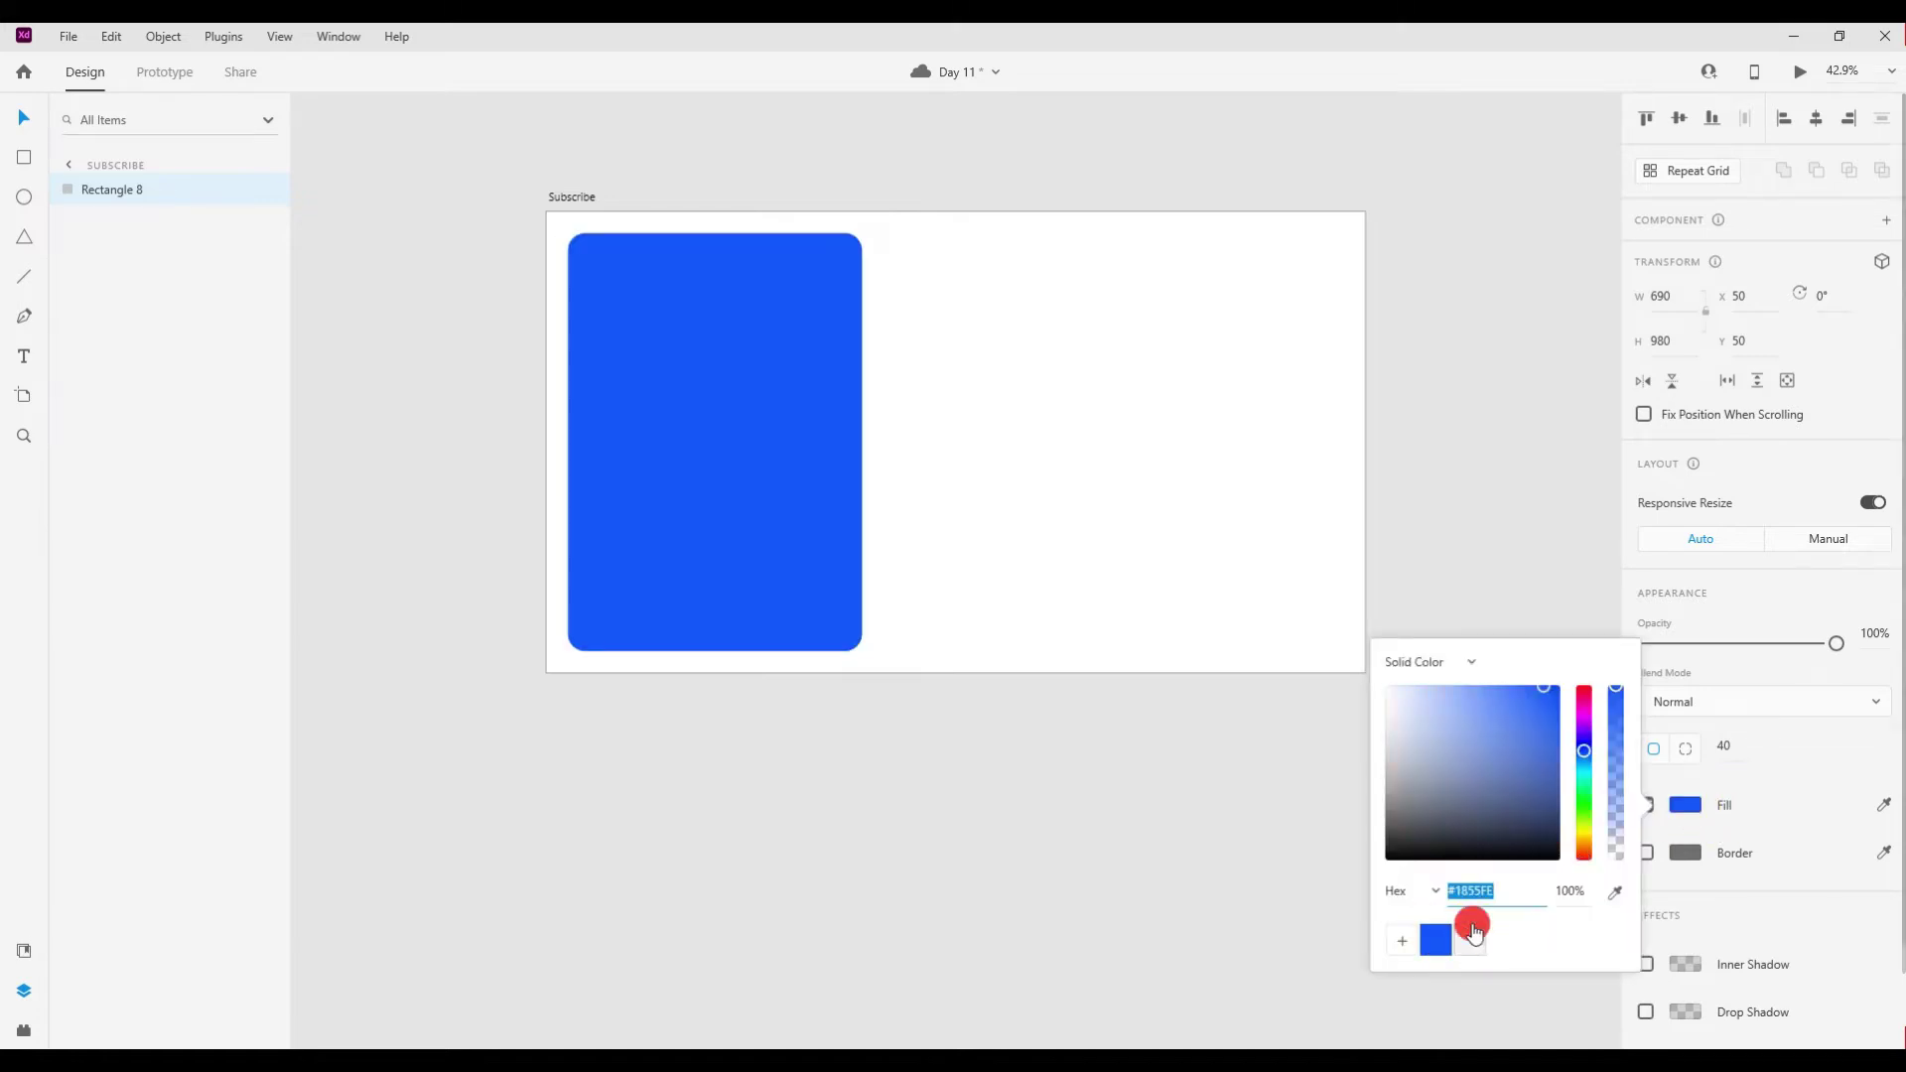
click(945, 472)
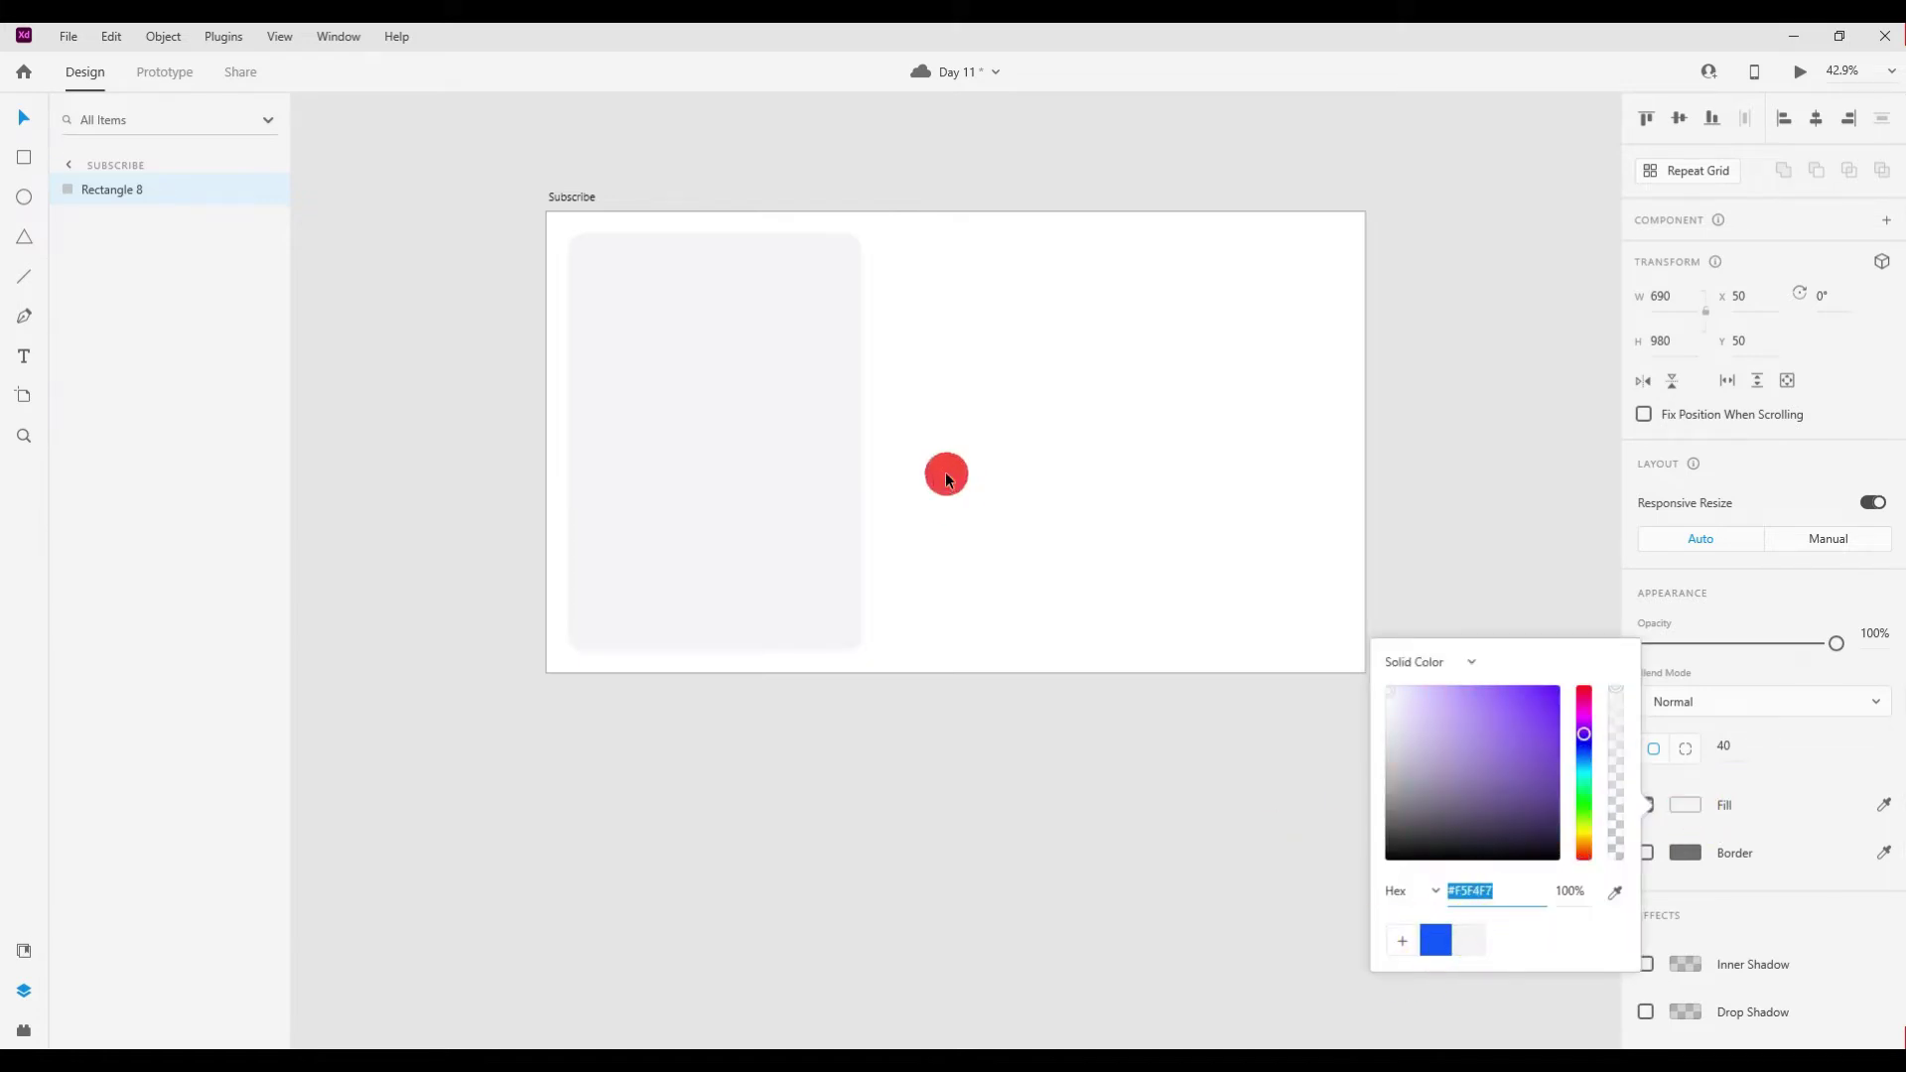
scroll(945, 472, down, 3)
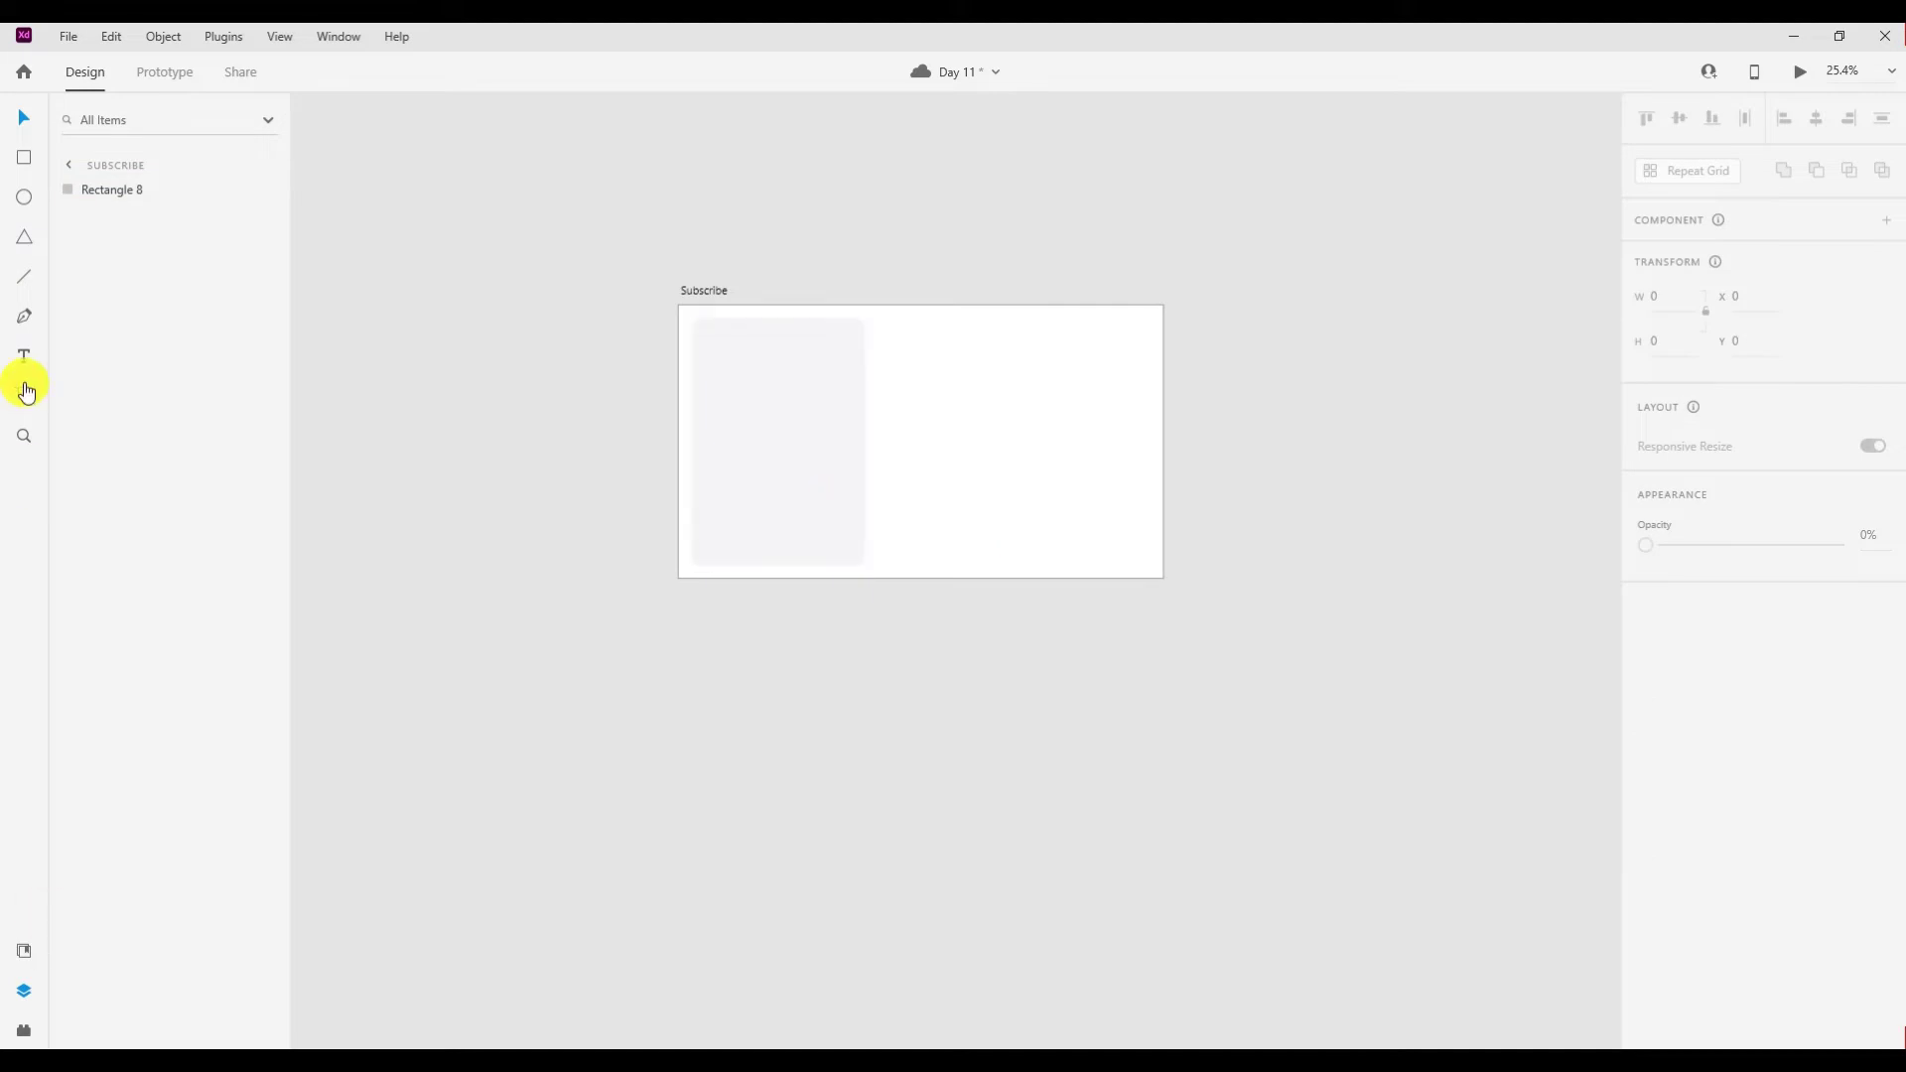
Place Component 1 from Assets on the artboard, then delete the misplaced copy.
click(24, 951)
drag(119, 316, 783, 468)
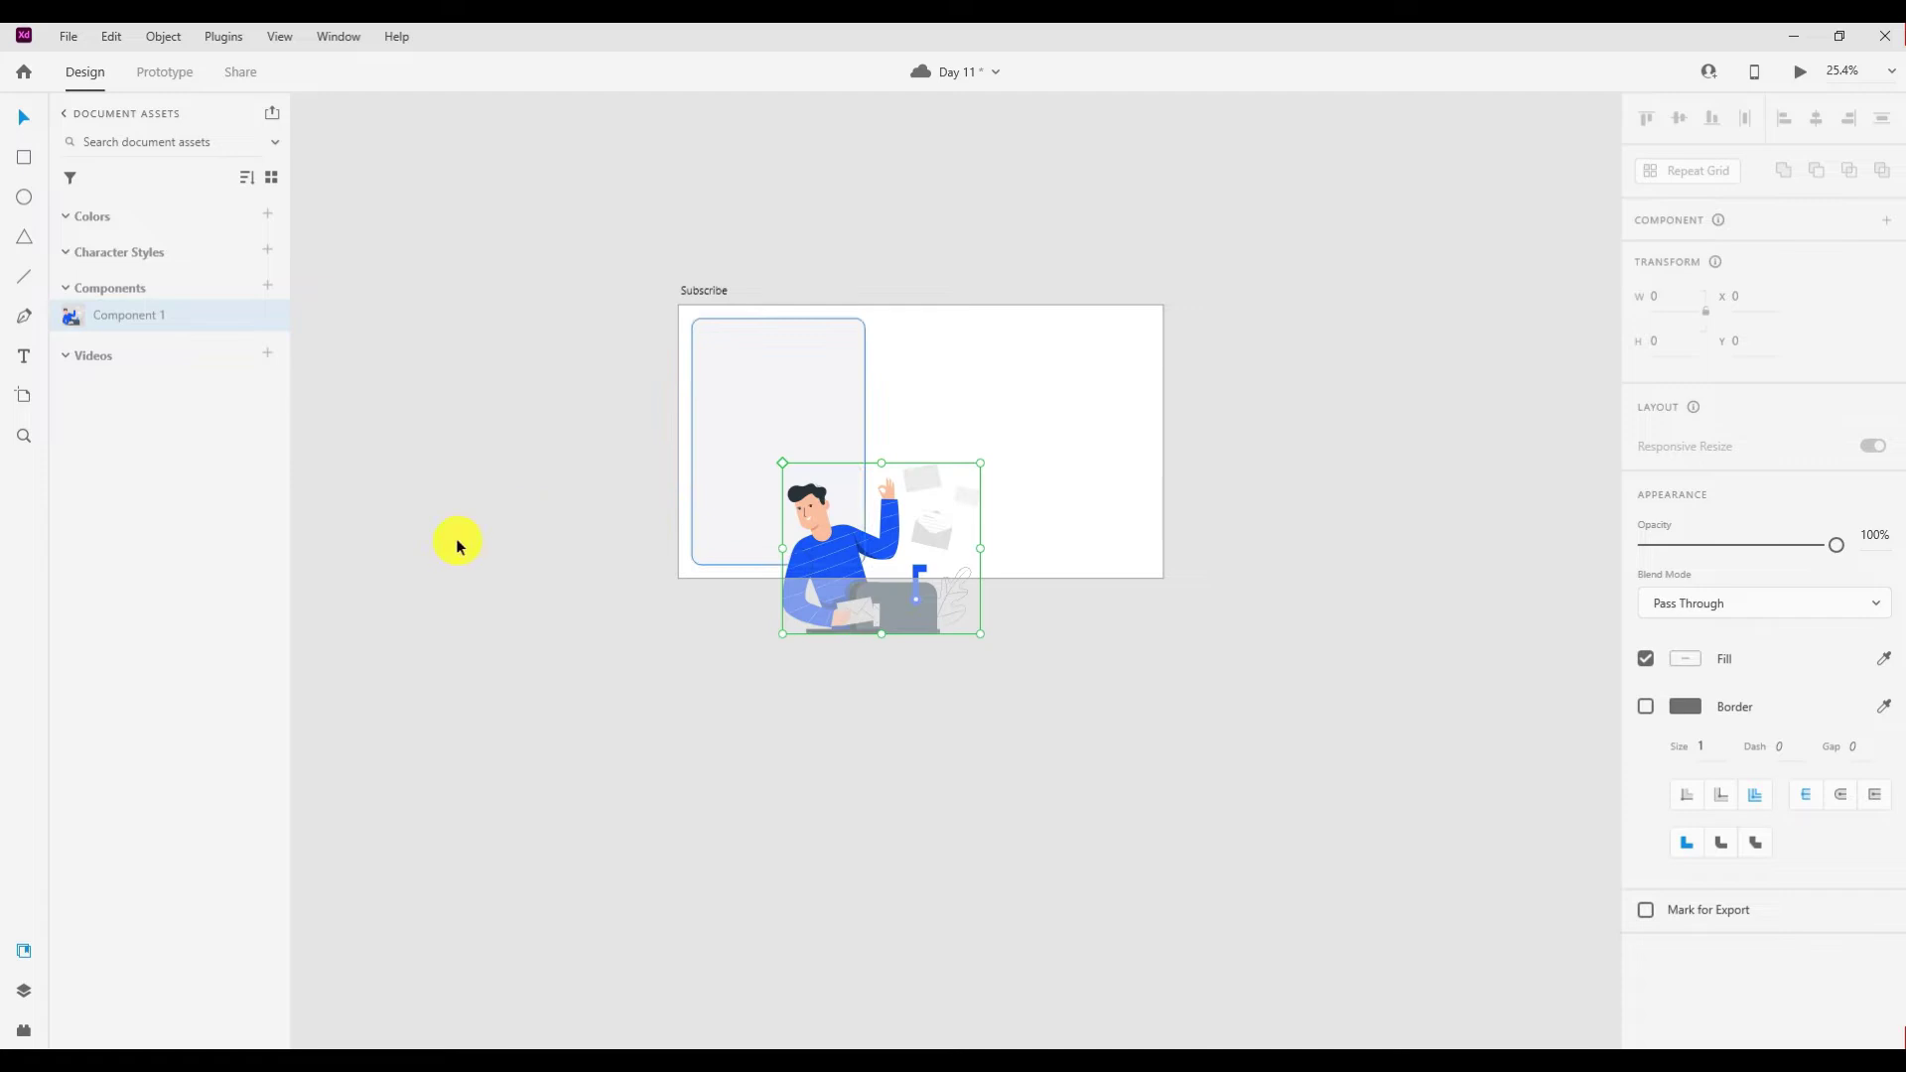
click(1098, 446)
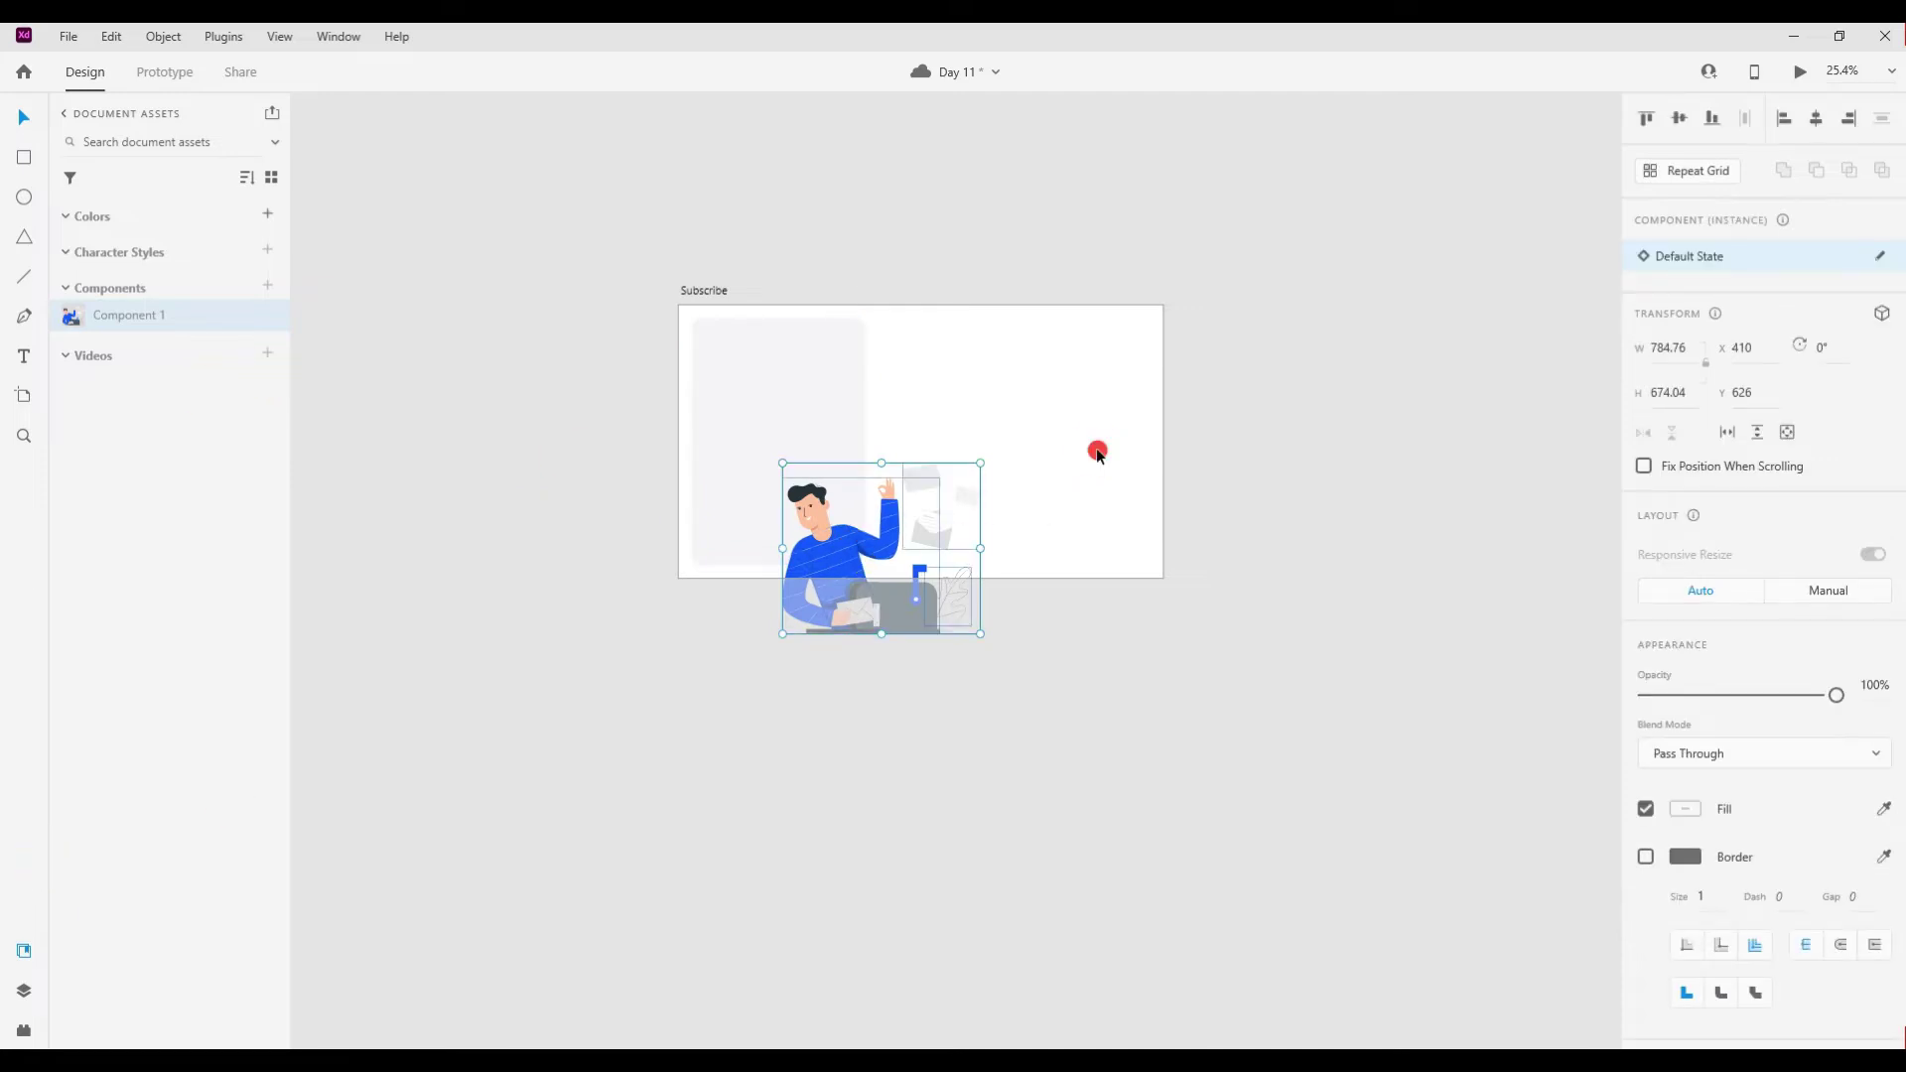
double_click(843, 558)
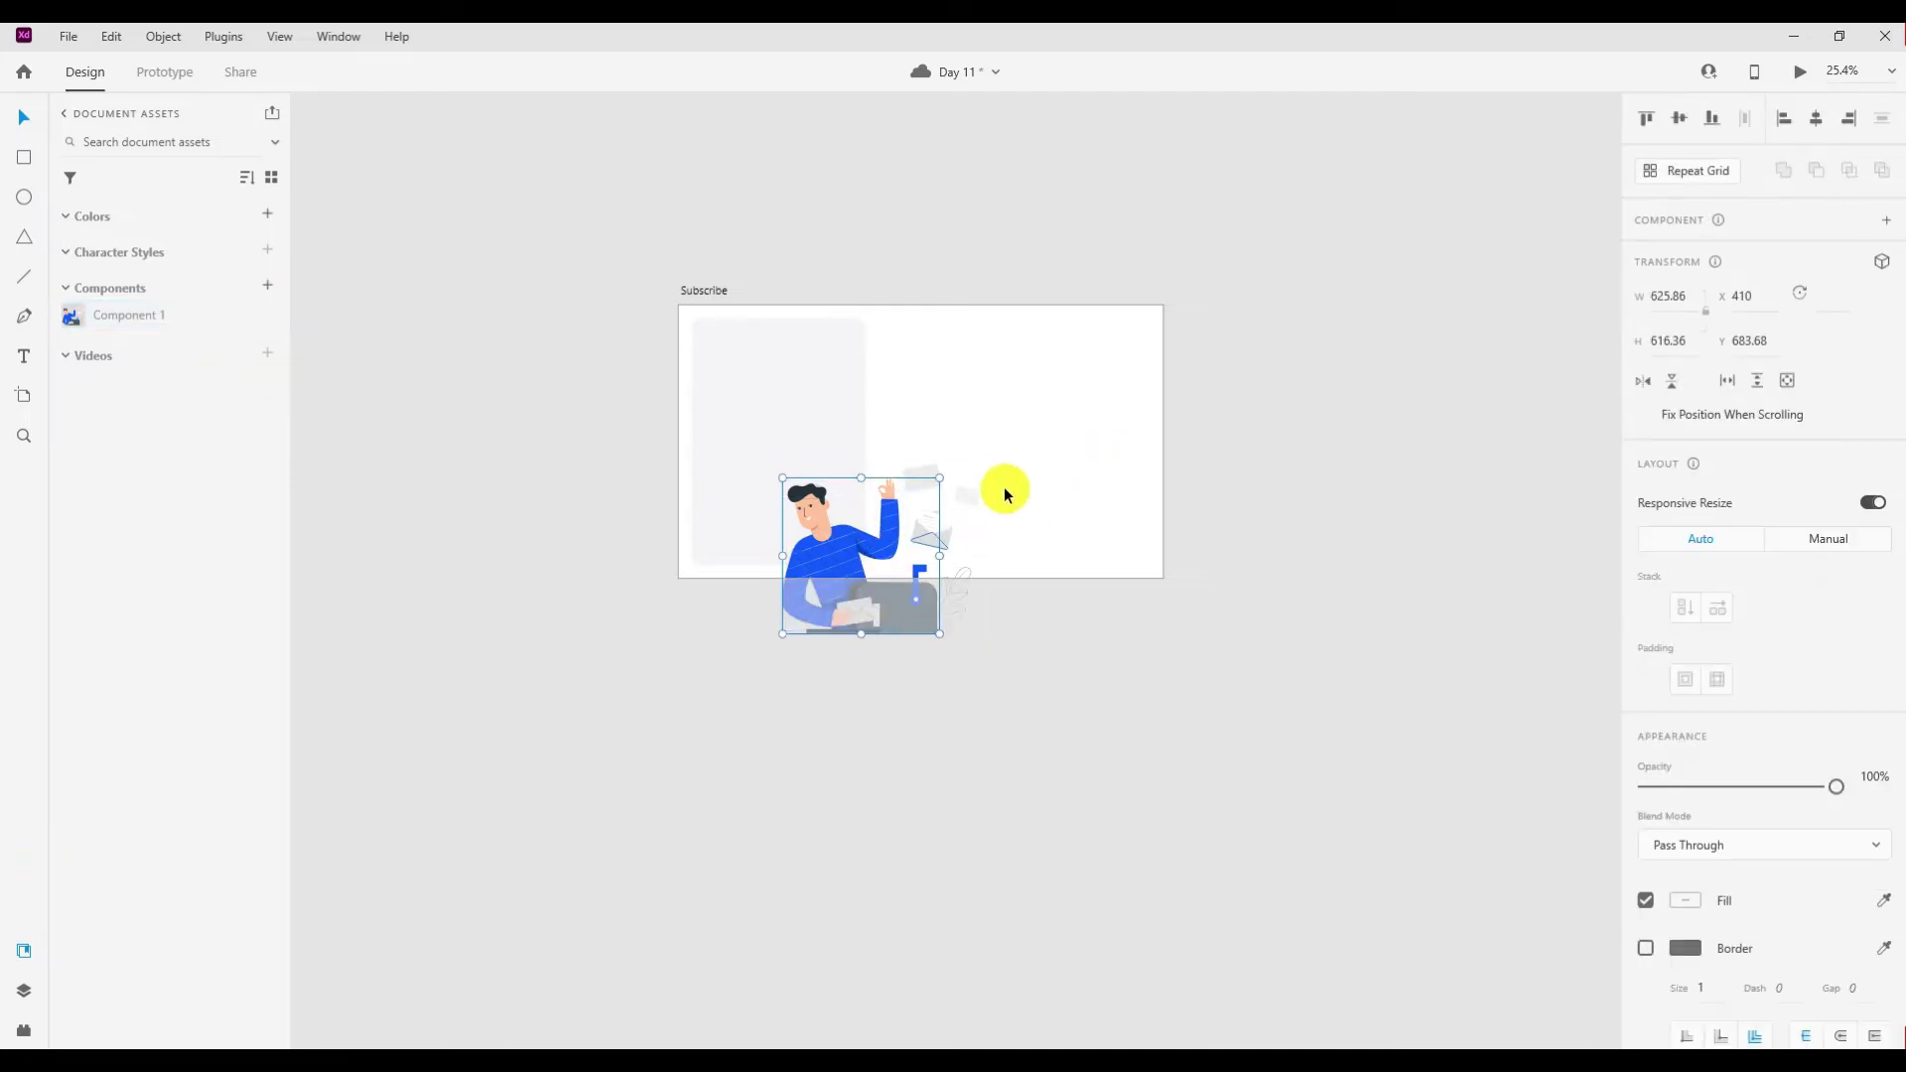
key(Delete)
Re-place Component 1 and move it over the grey card on the left.
drag(74, 315, 913, 375)
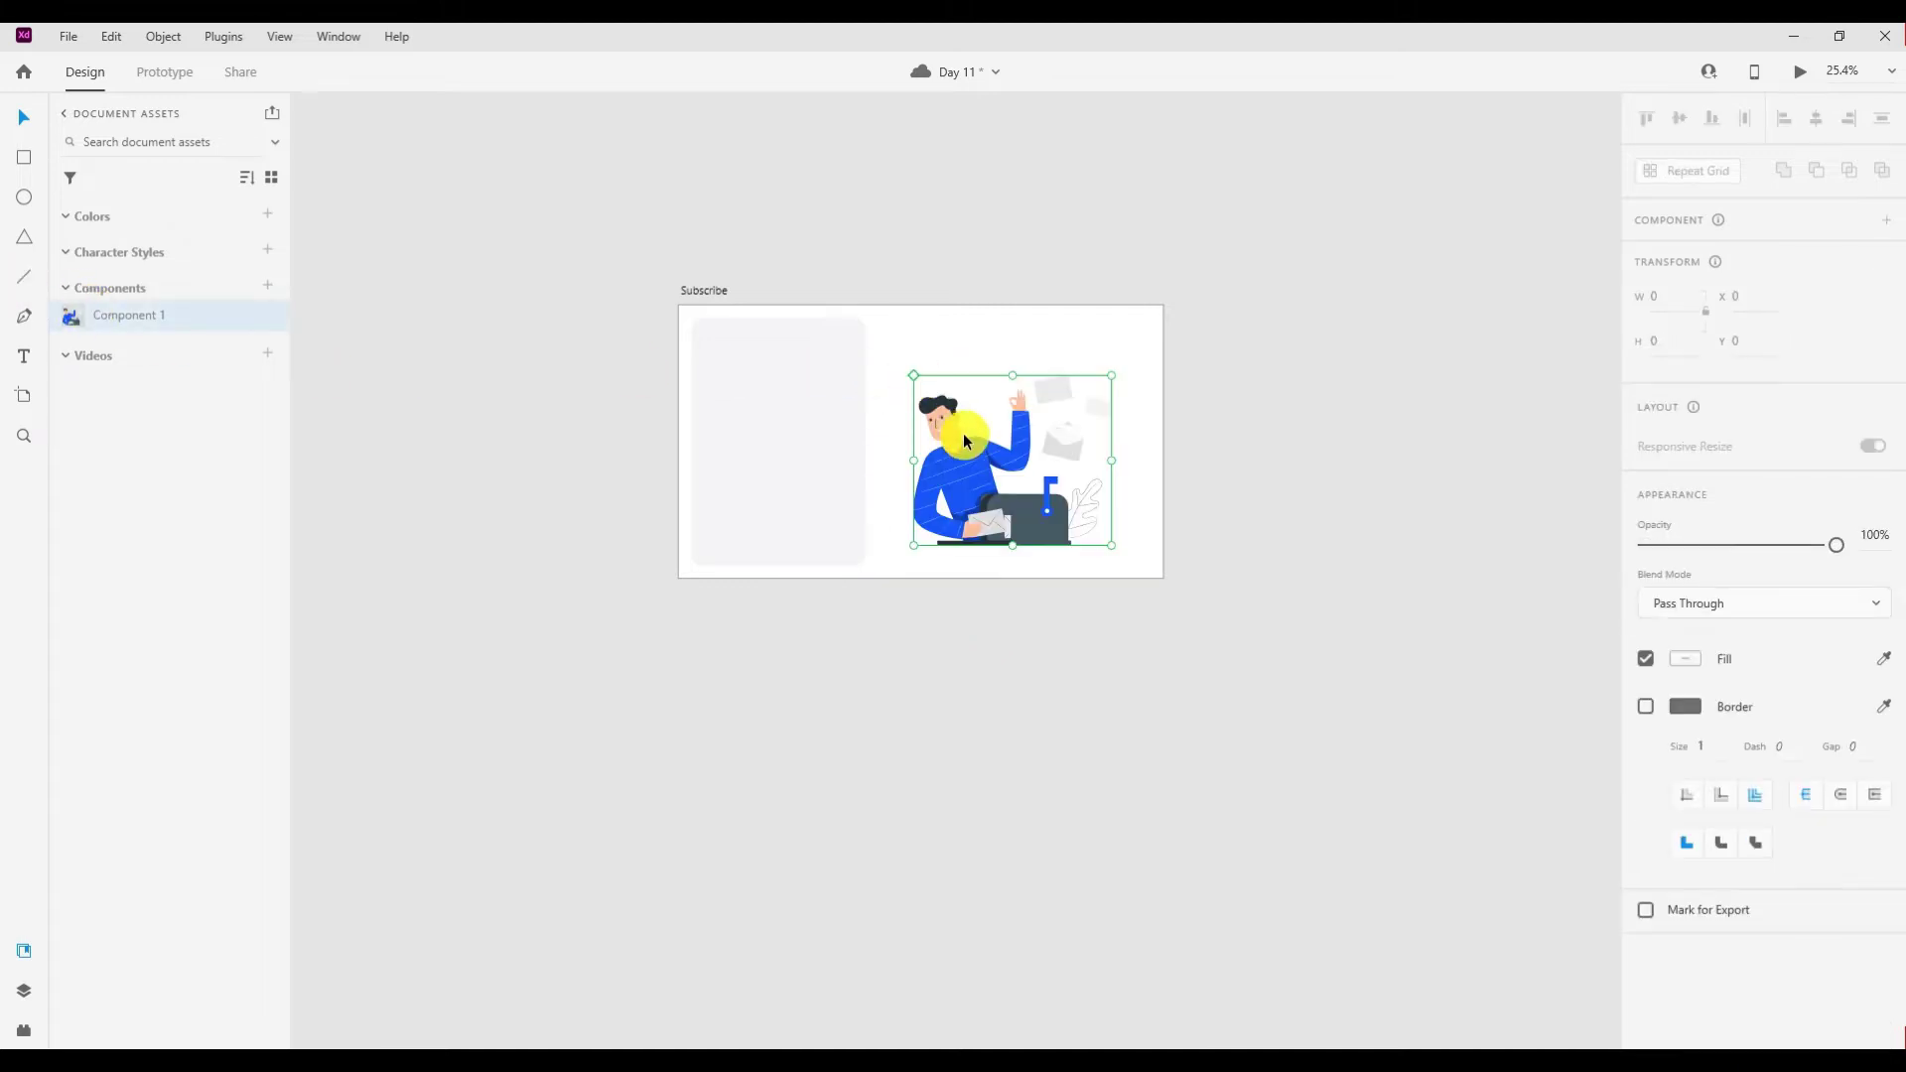
click(896, 346)
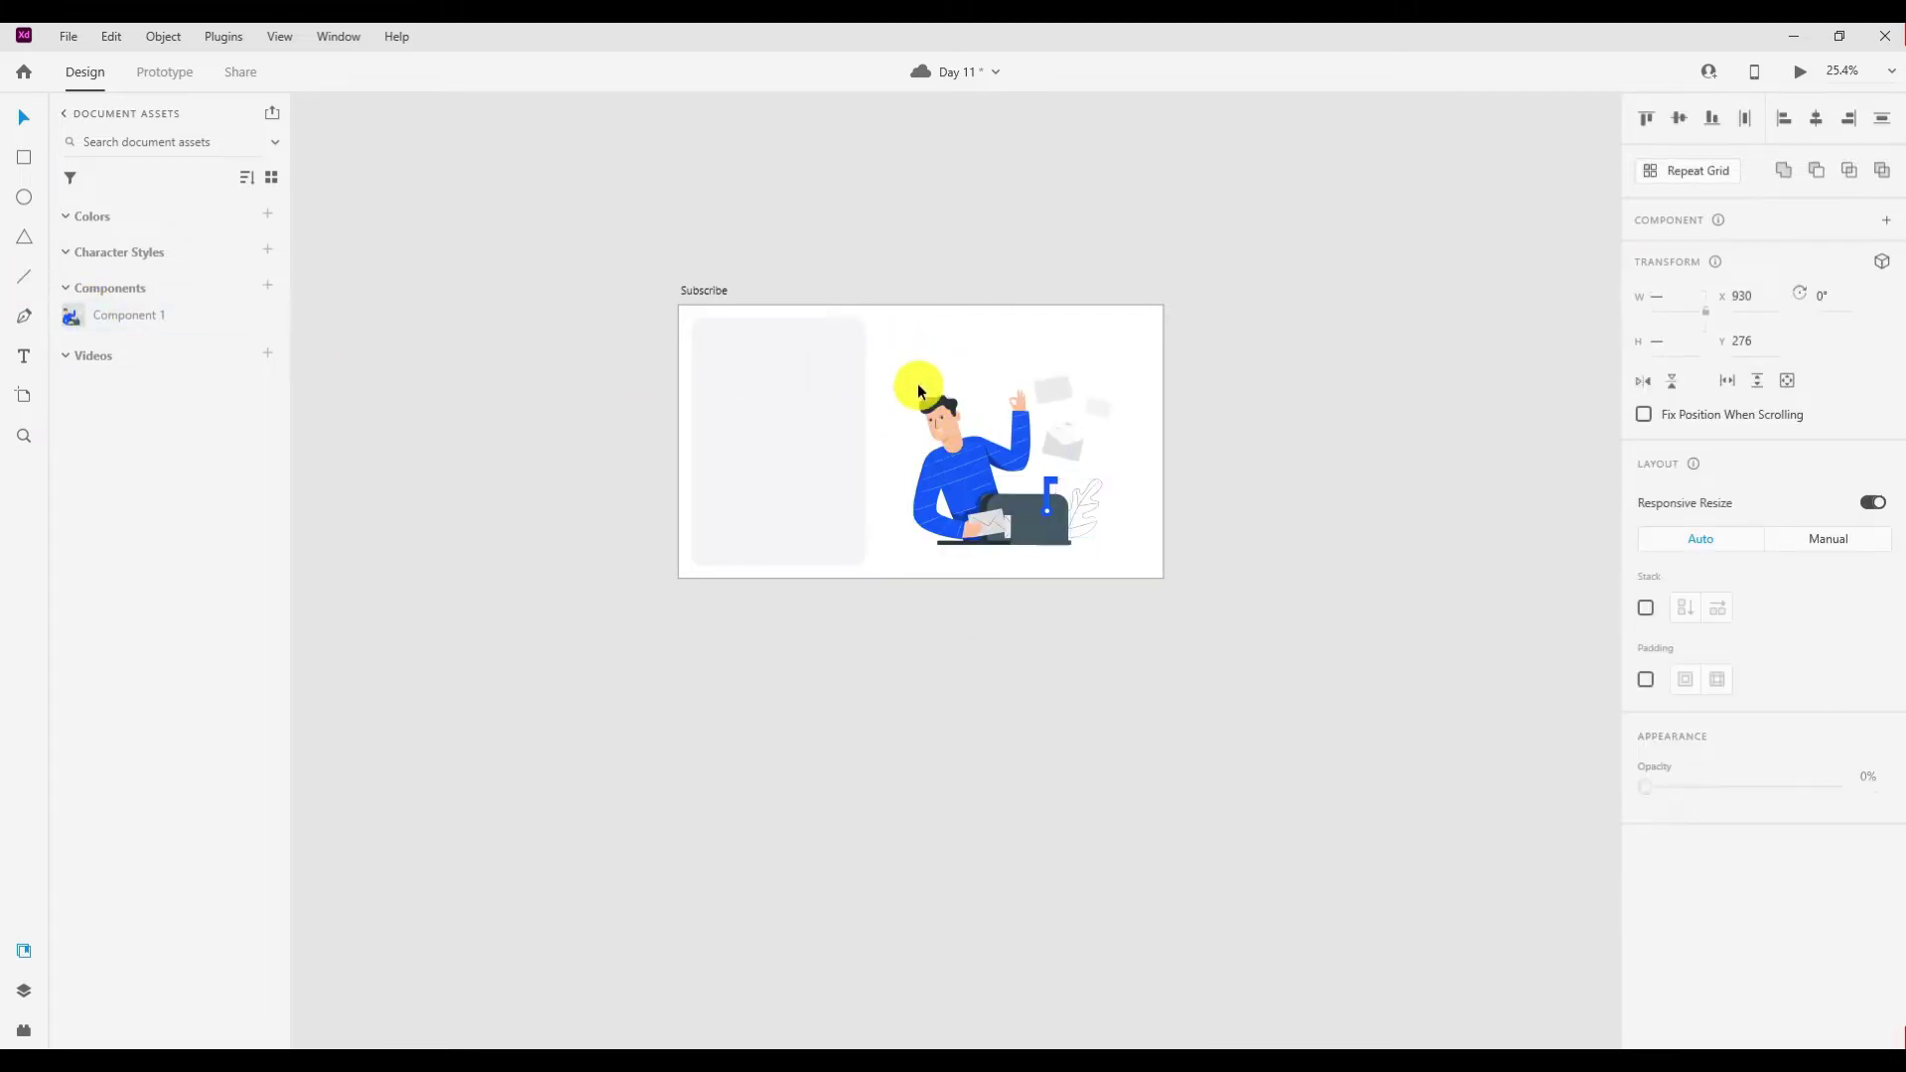
click(1091, 531)
drag(1081, 531, 789, 509)
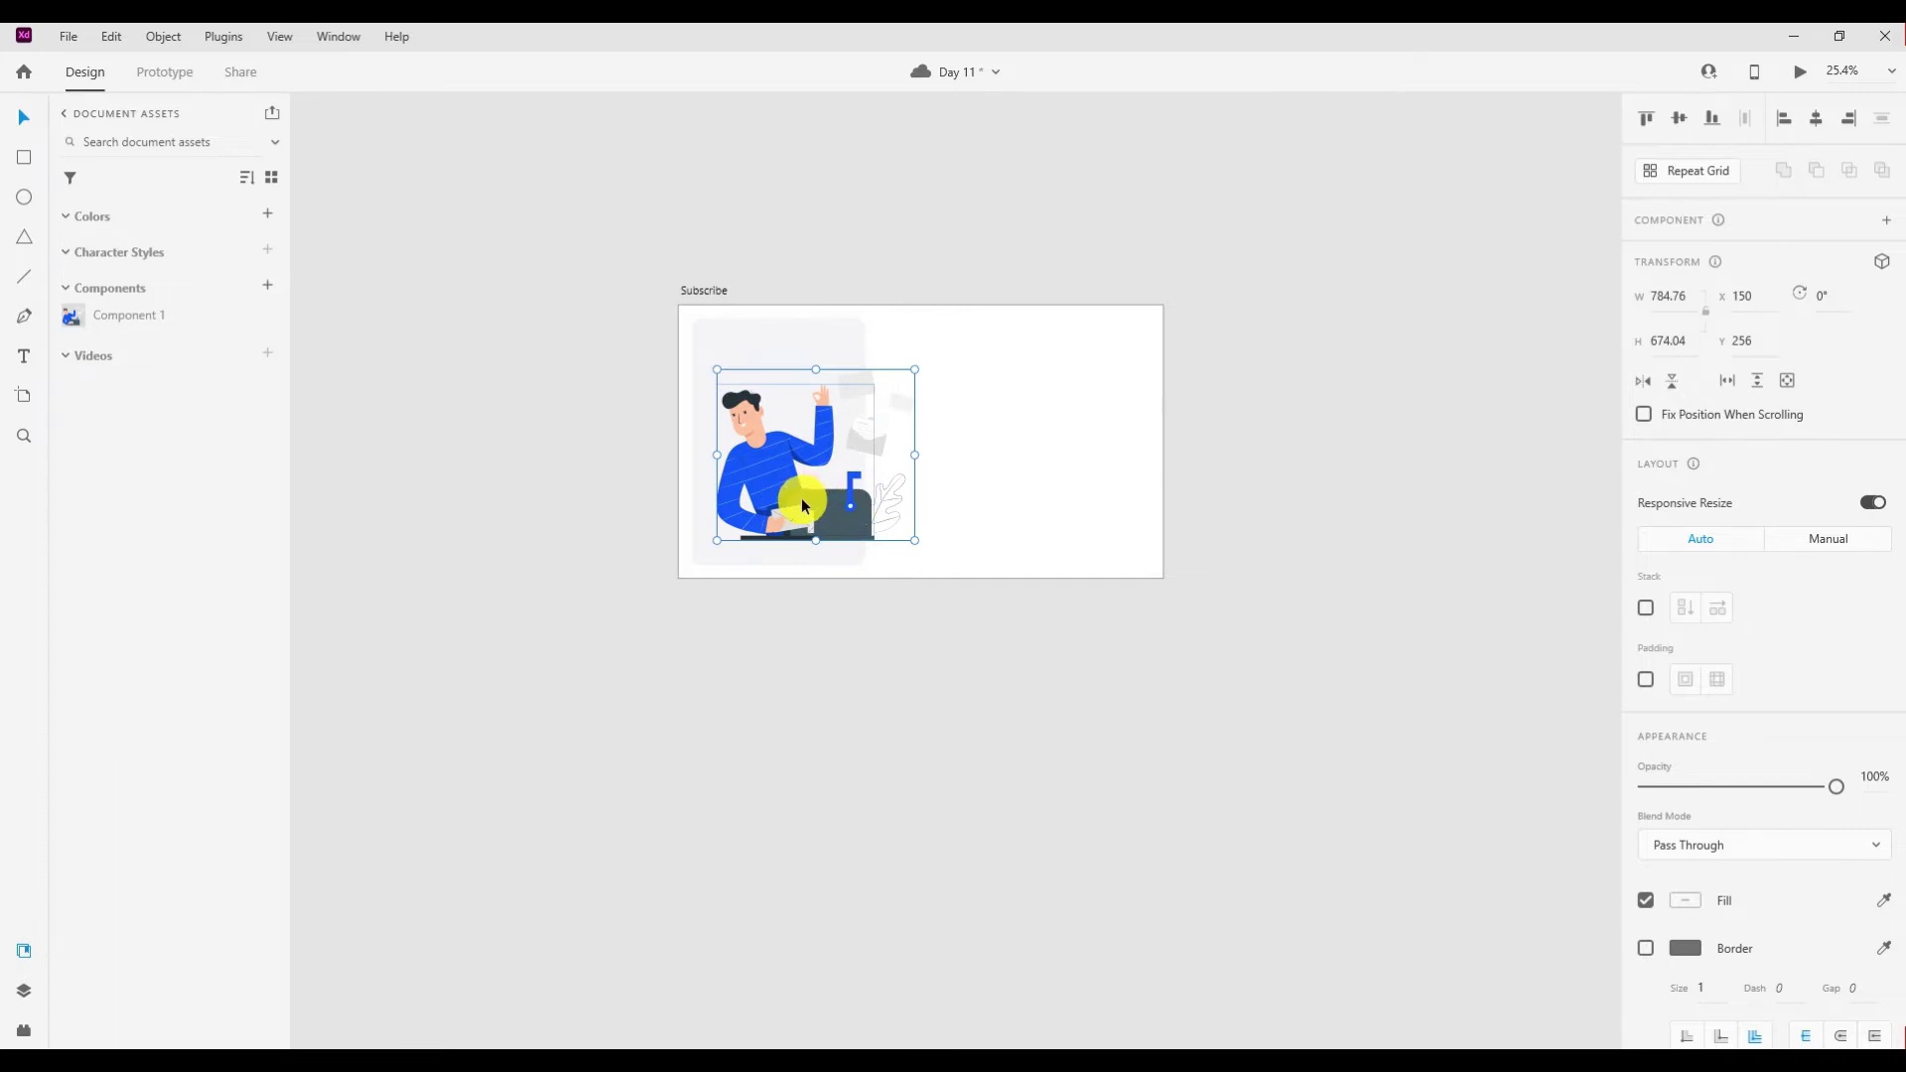
click(953, 514)
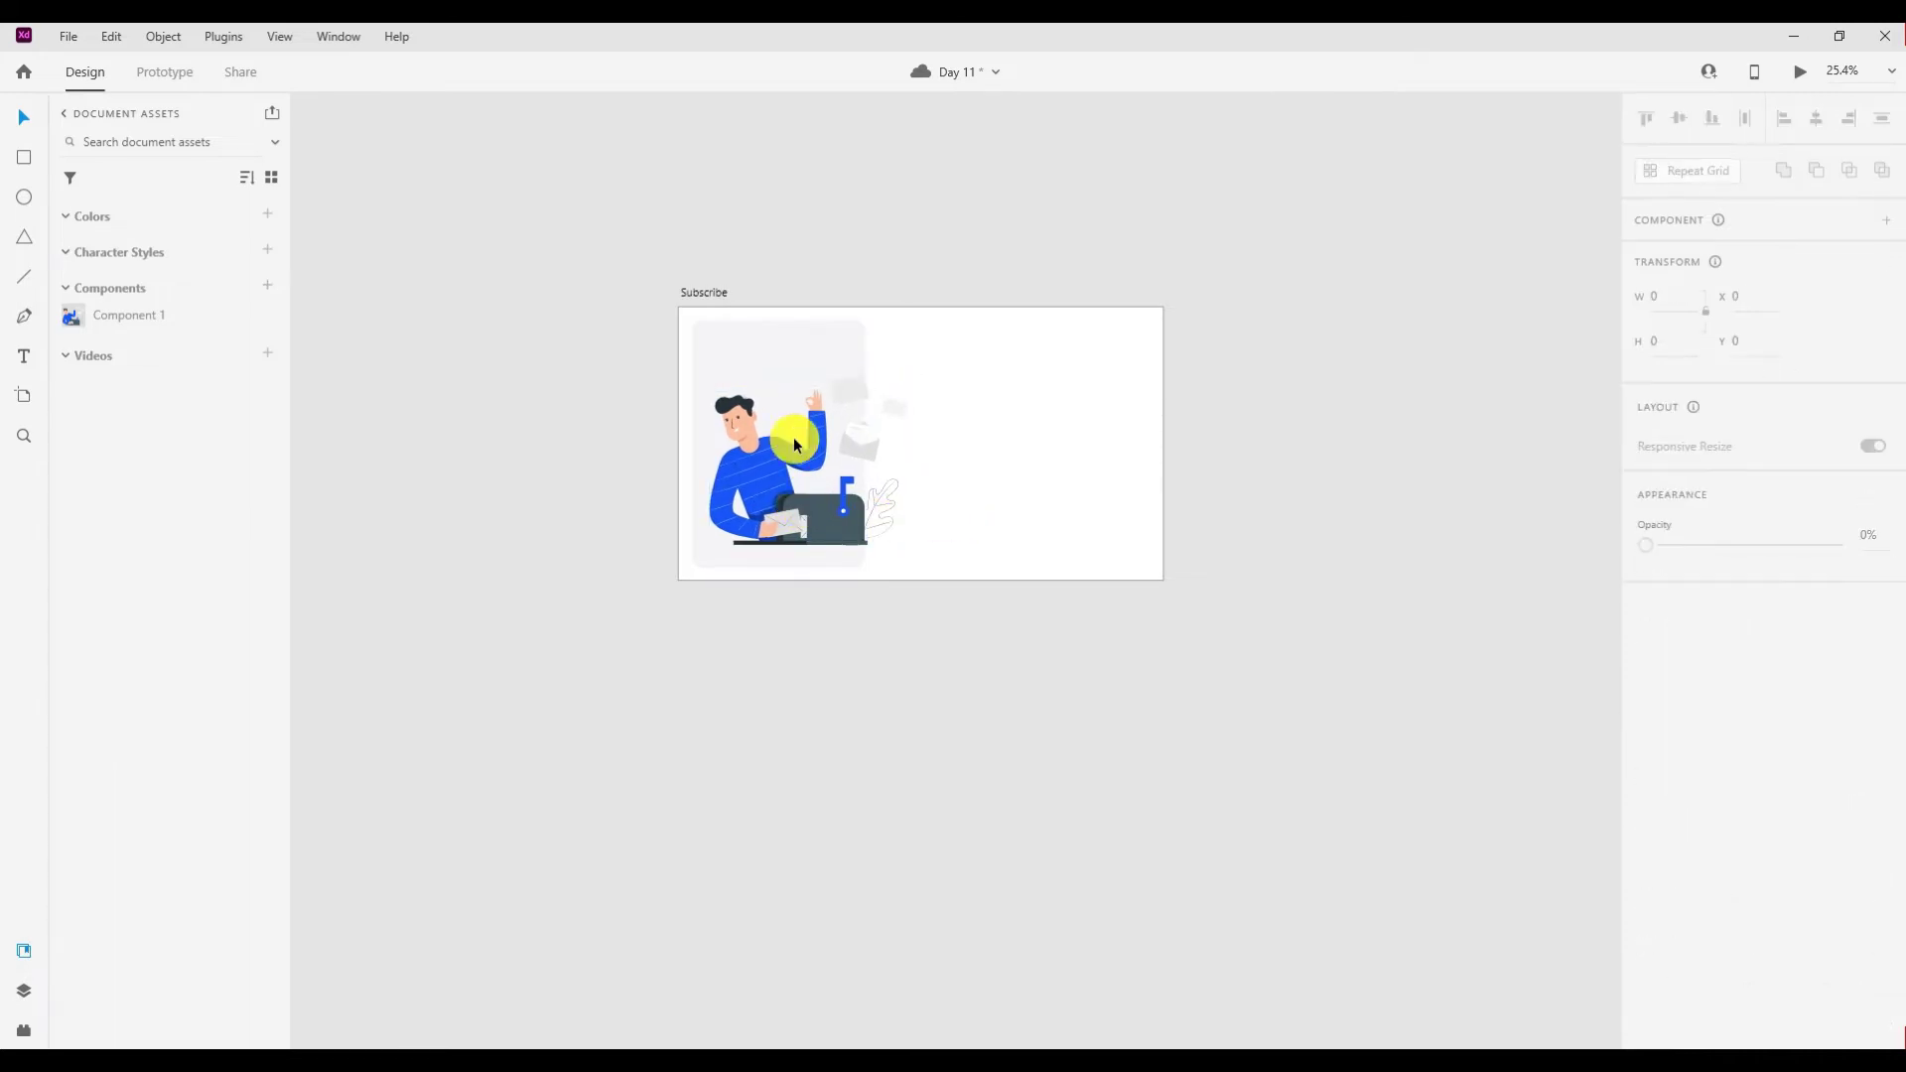
scroll(777, 415, up, 3)
click(25, 987)
click(24, 1029)
Insert a cloud icon from Icons 4 Design, enlarge it, make it white, and position it.
click(166, 219)
text(cloud)
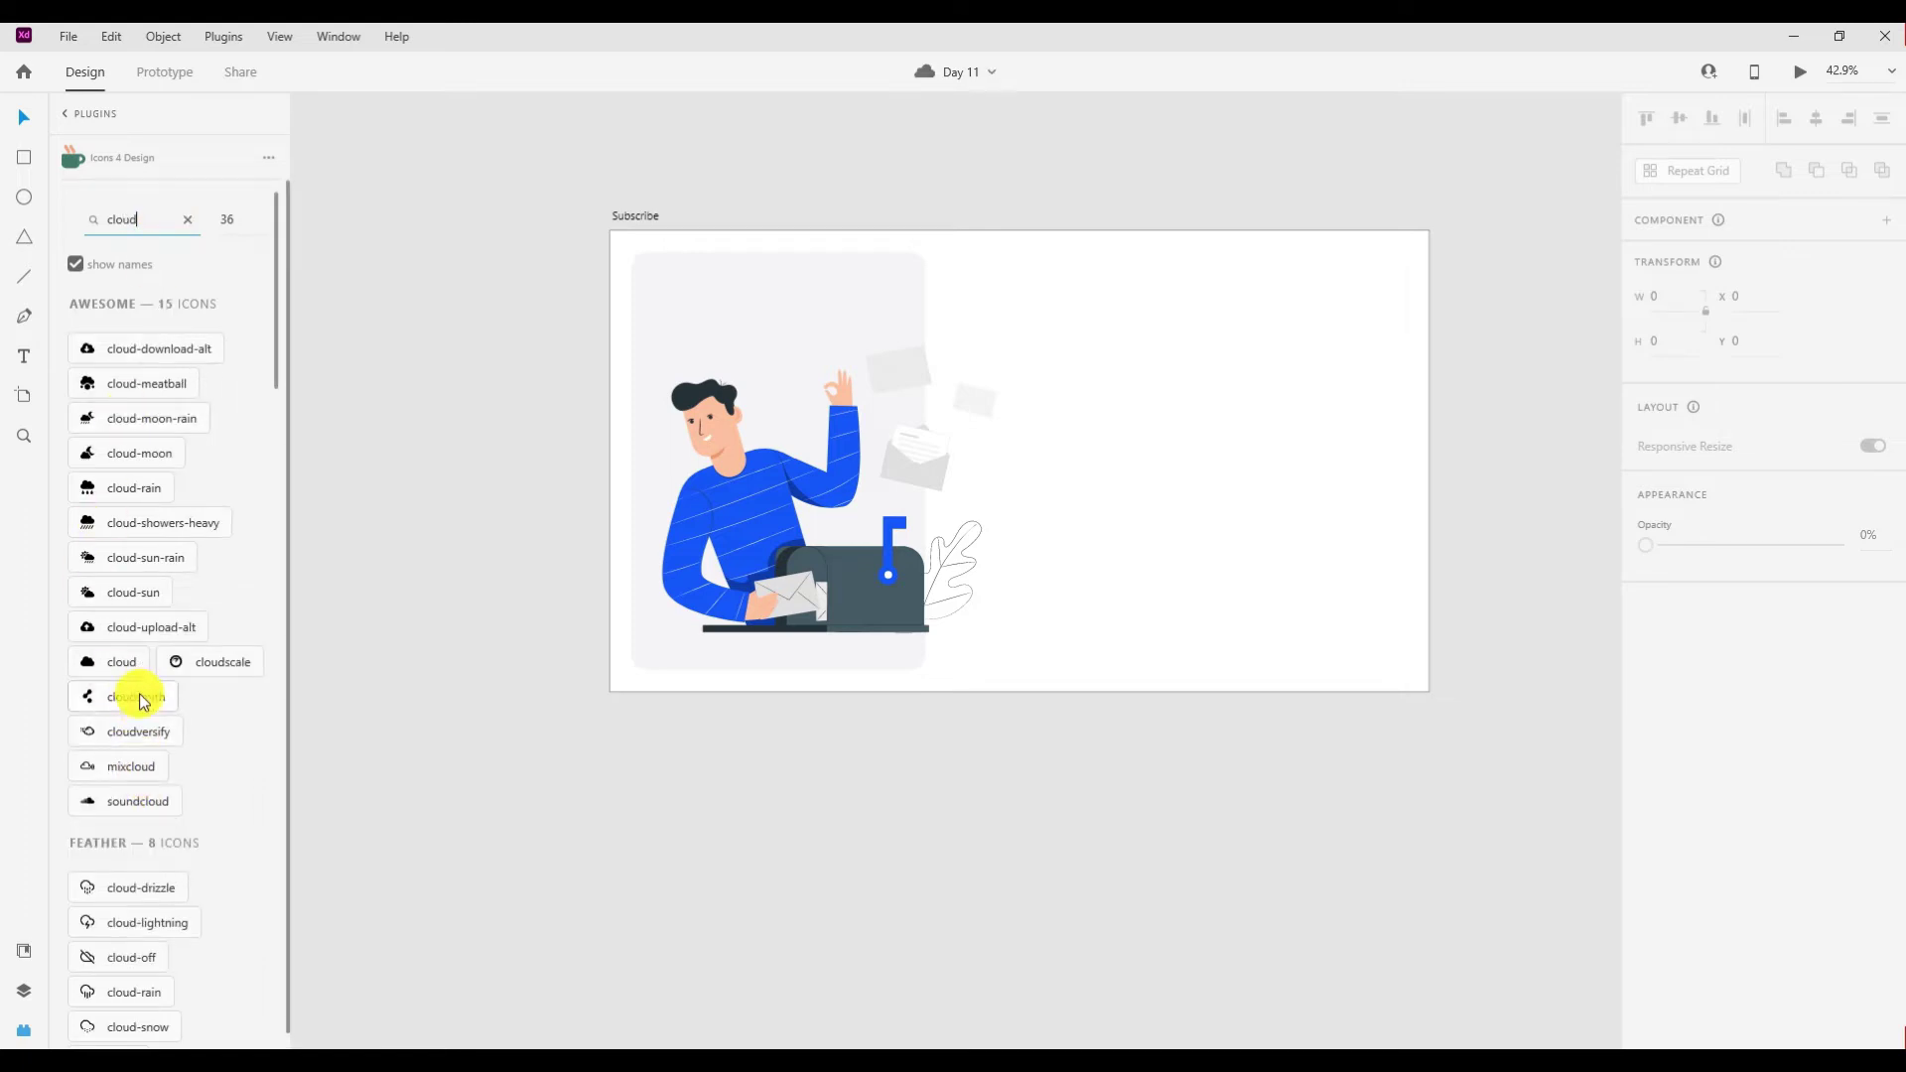
click(124, 664)
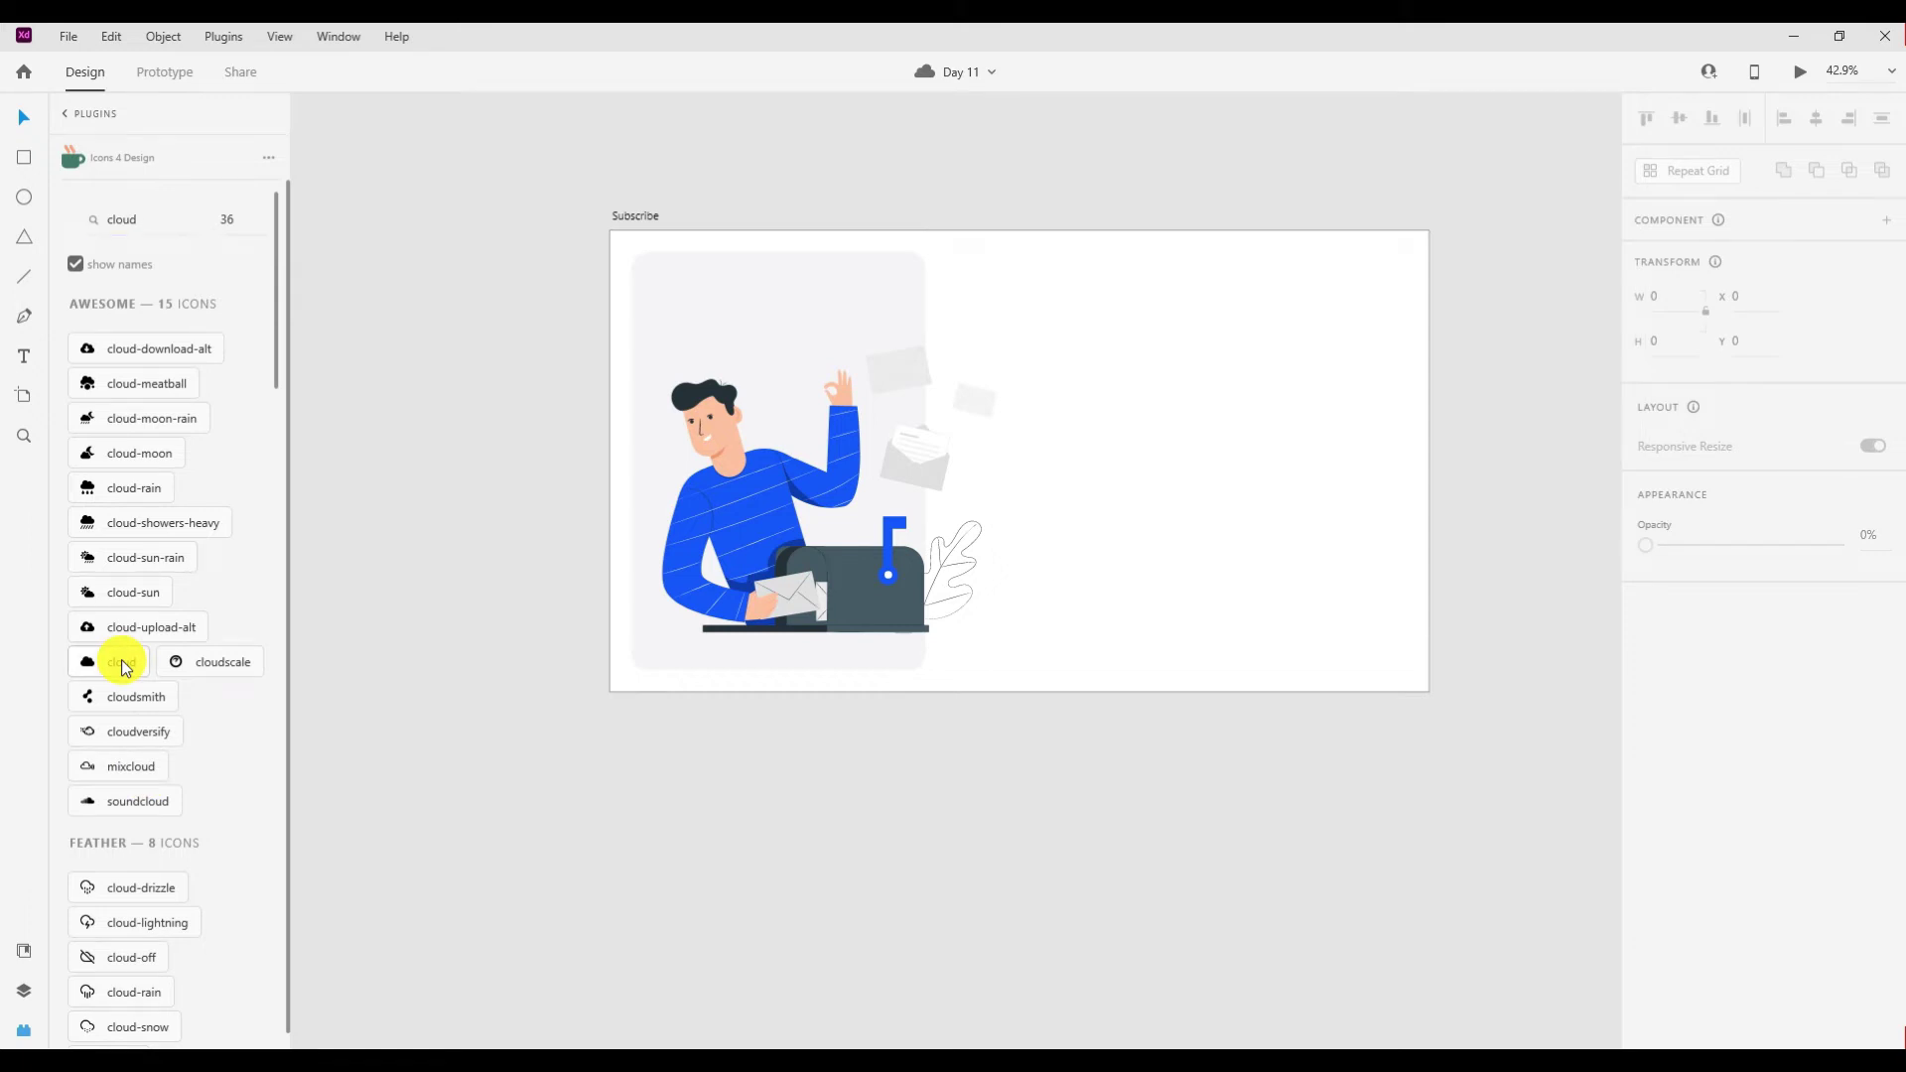
drag(650, 263, 734, 345)
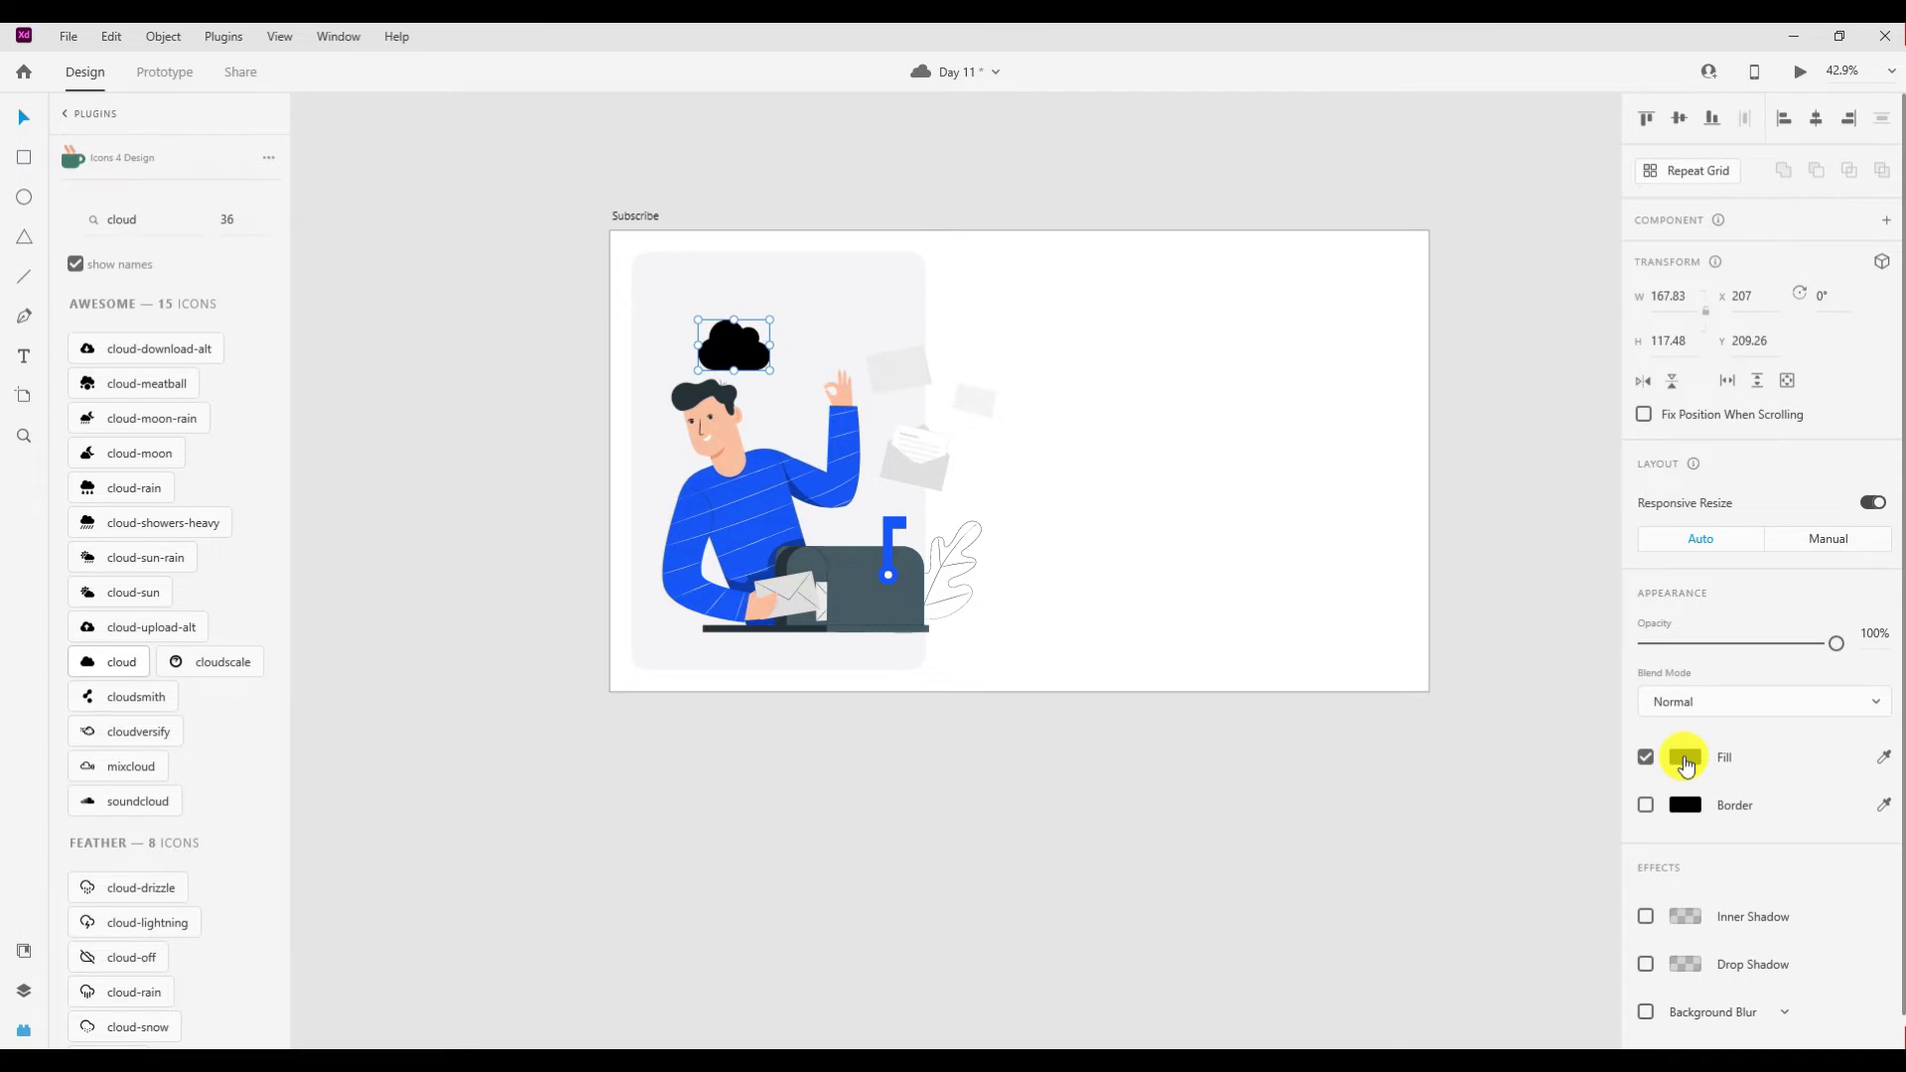
click(1684, 756)
click(1416, 639)
click(730, 353)
mouse_move(730, 355)
mouse_down()
mouse_move(853, 273)
mouse_move(875, 302)
mouse_move(643, 320)
mouse_up()
drag(764, 326, 915, 302)
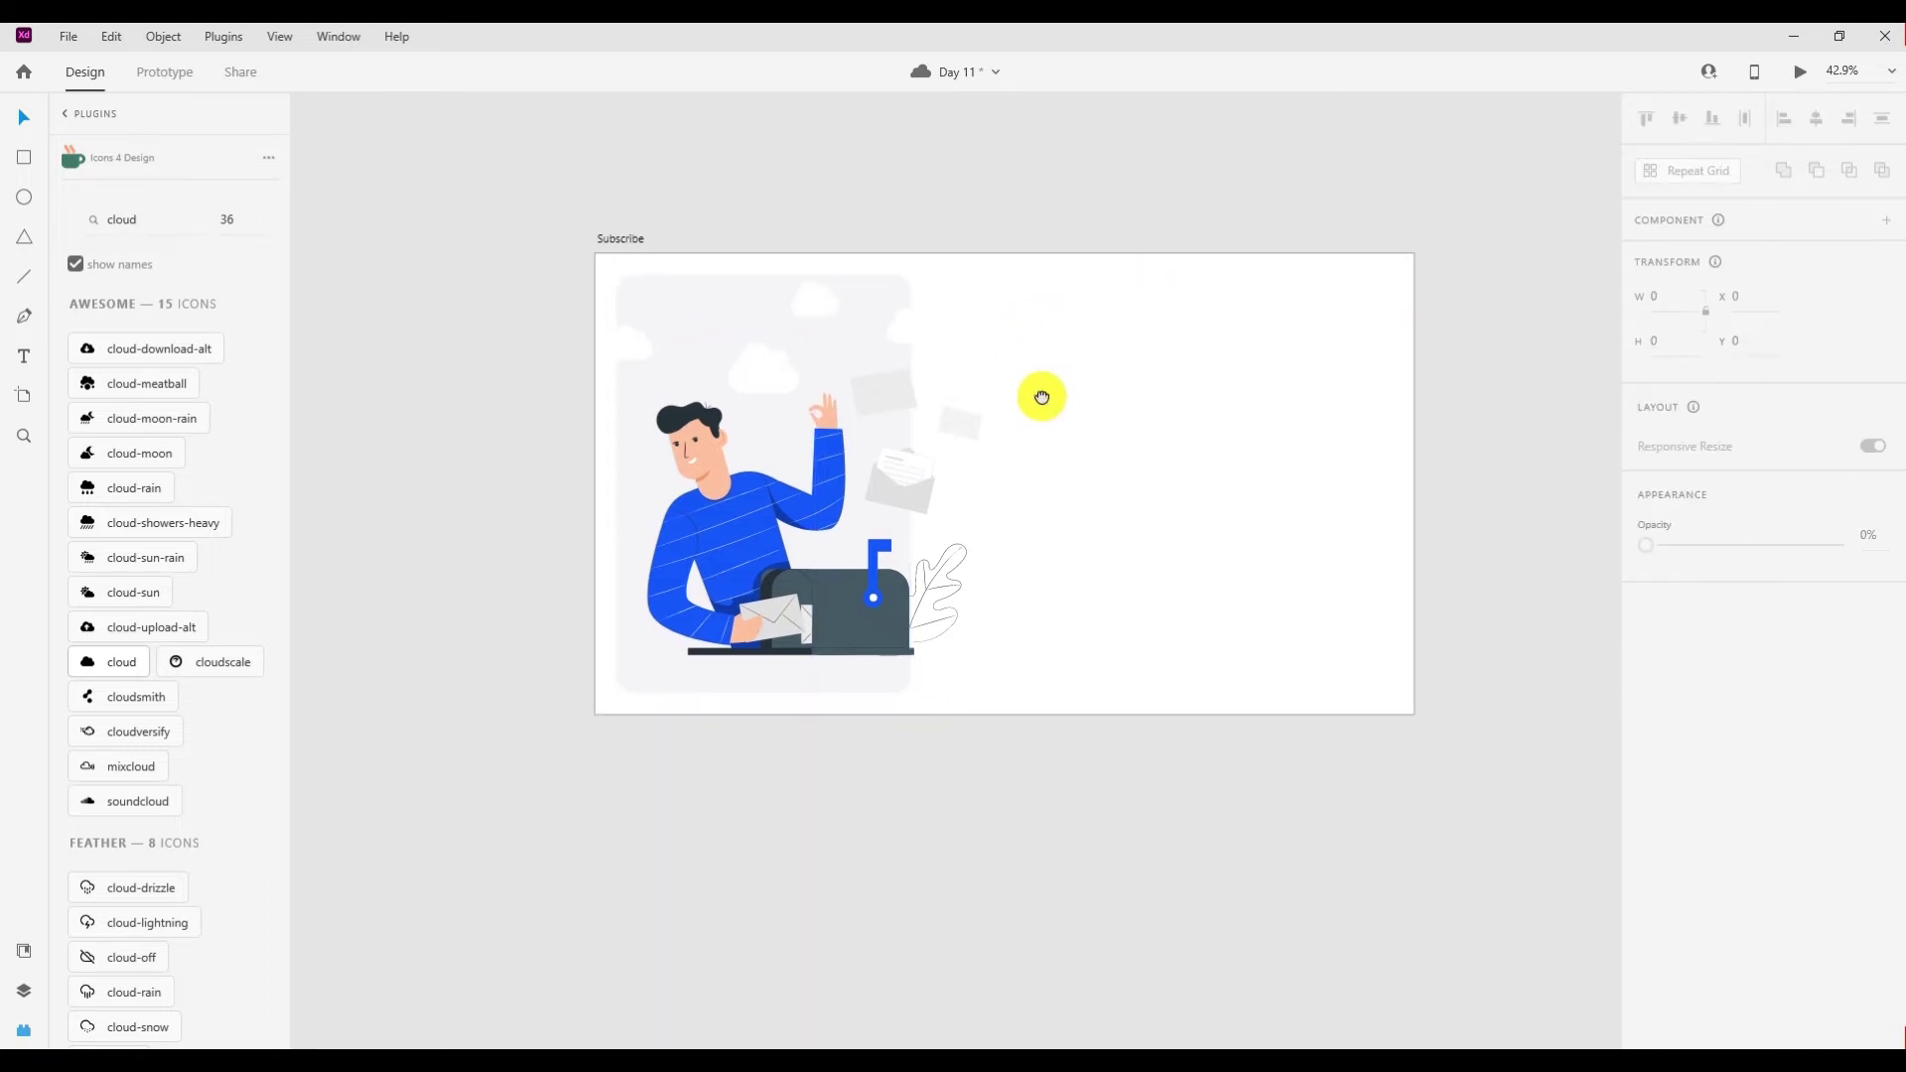
Reposition the small cloud at the card's upper right inside the card.
drag(1053, 283, 512, 792)
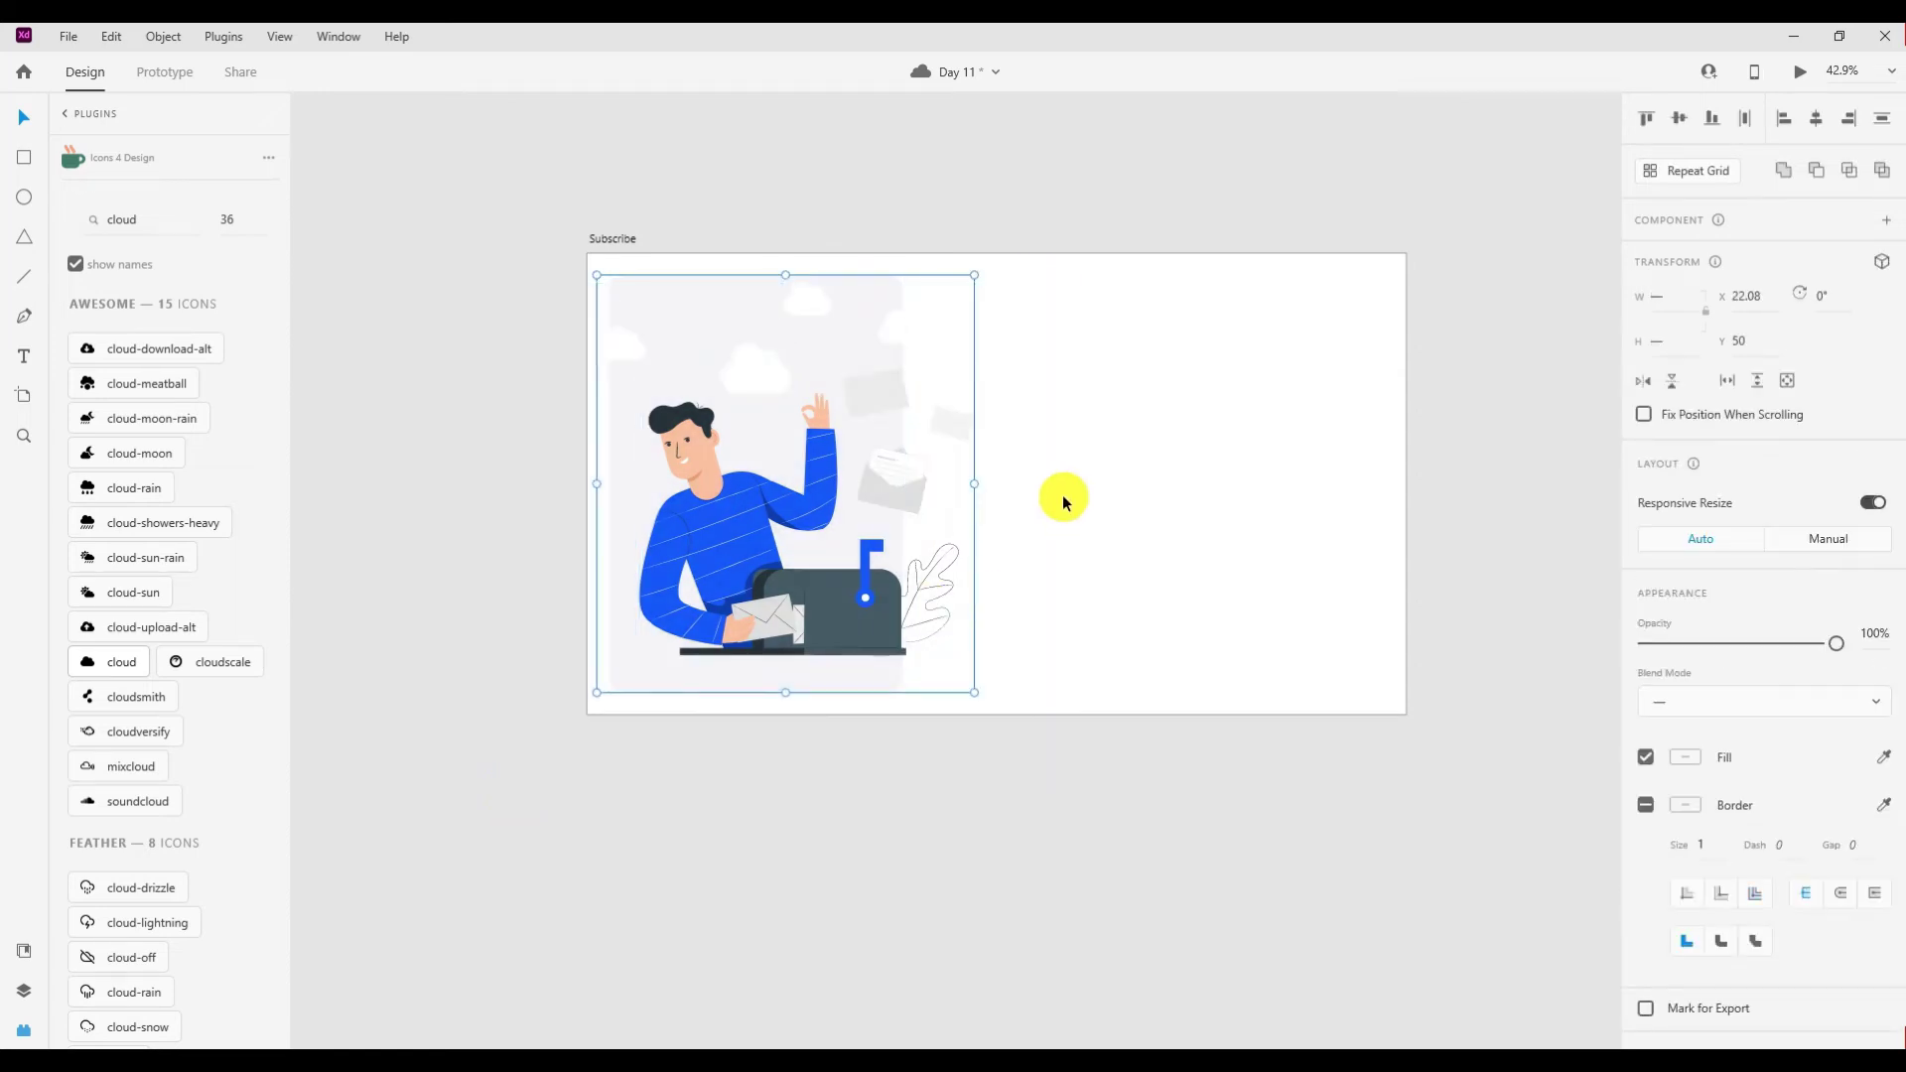
click(1131, 549)
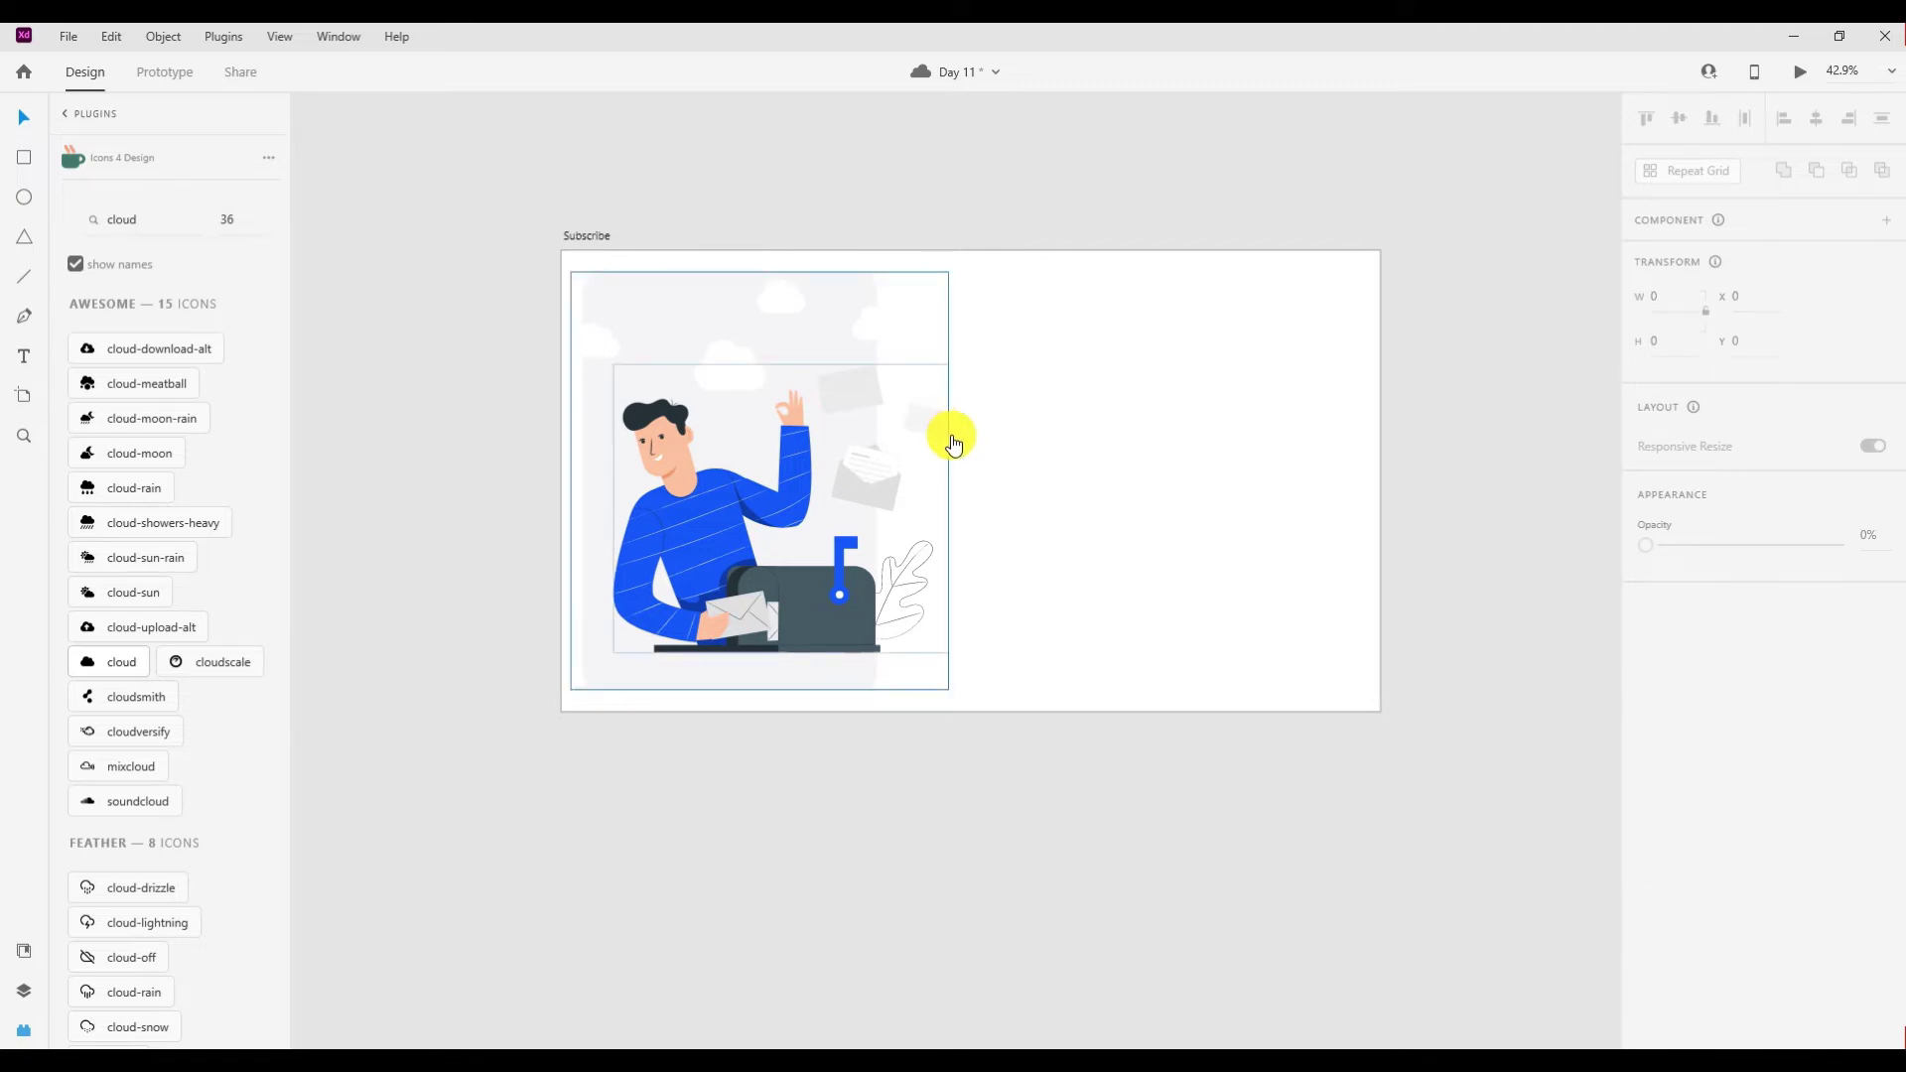
click(853, 329)
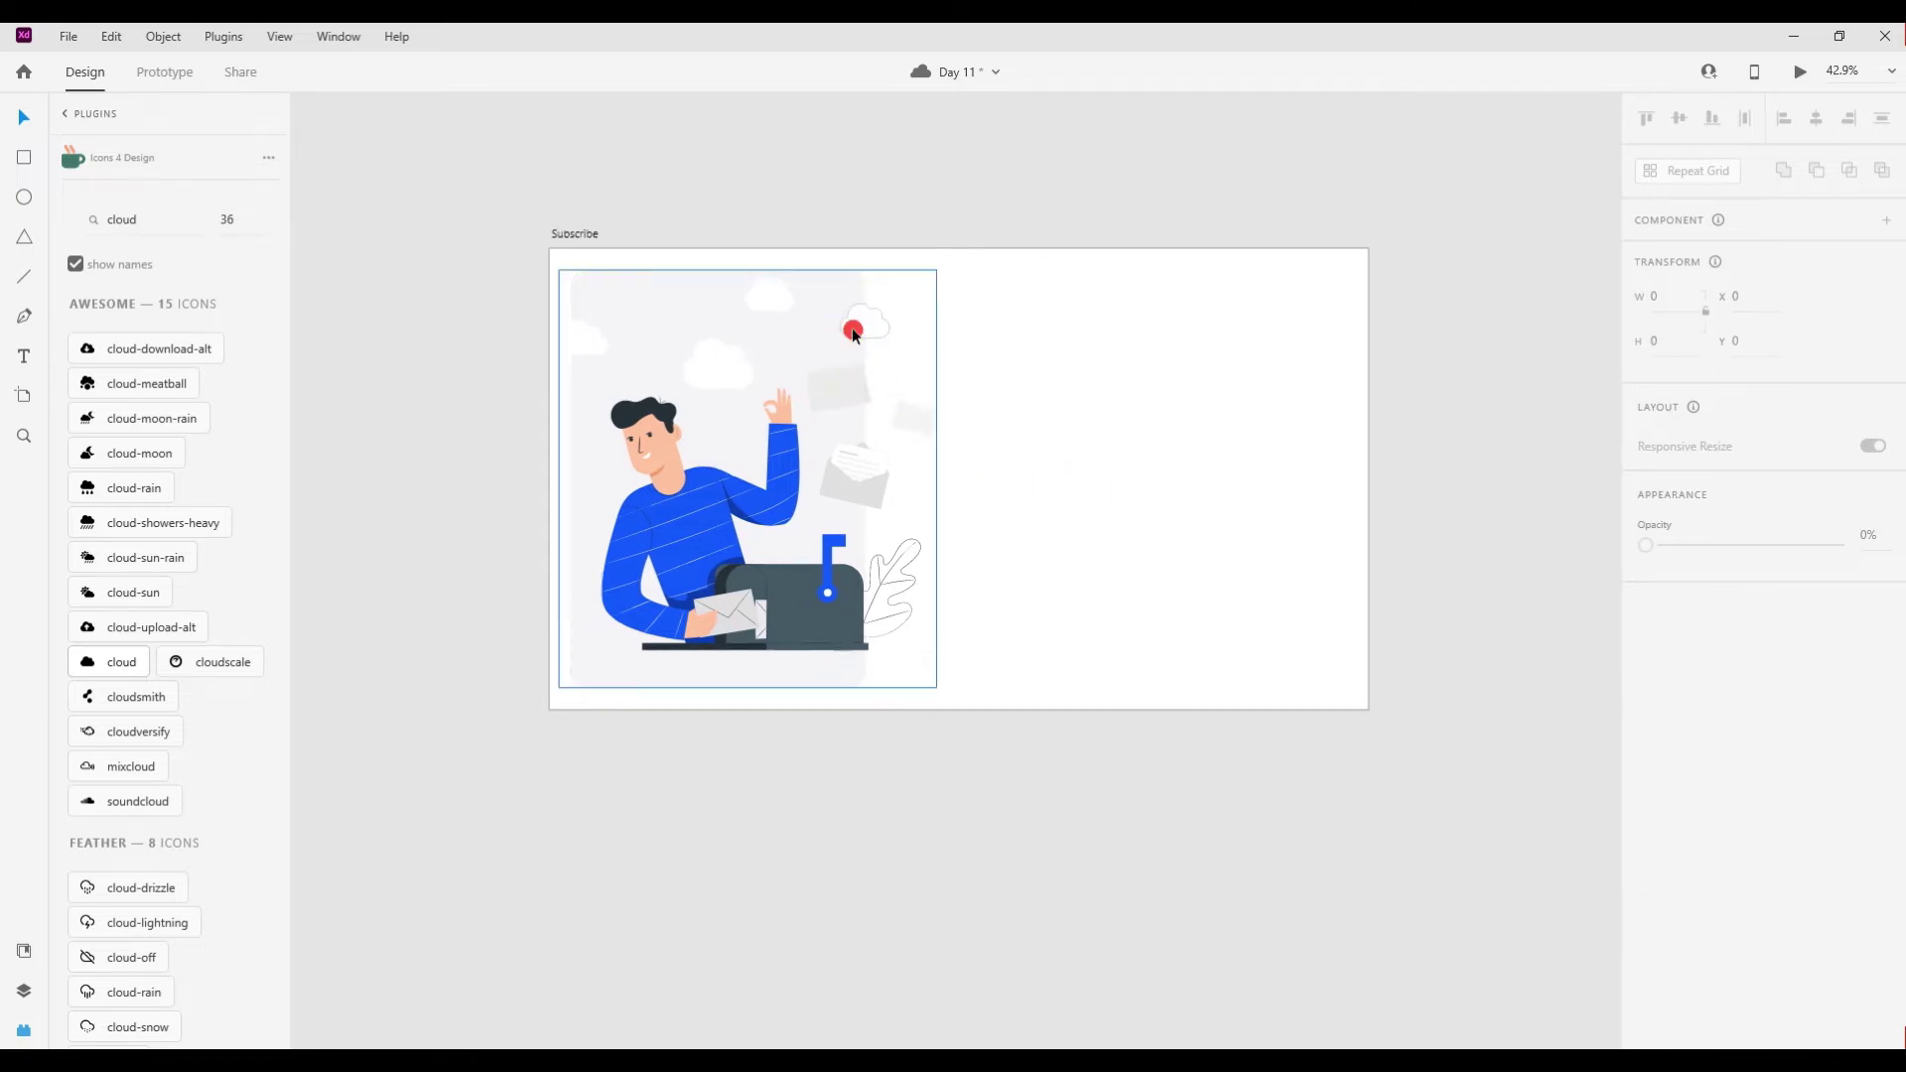
drag(851, 327, 841, 323)
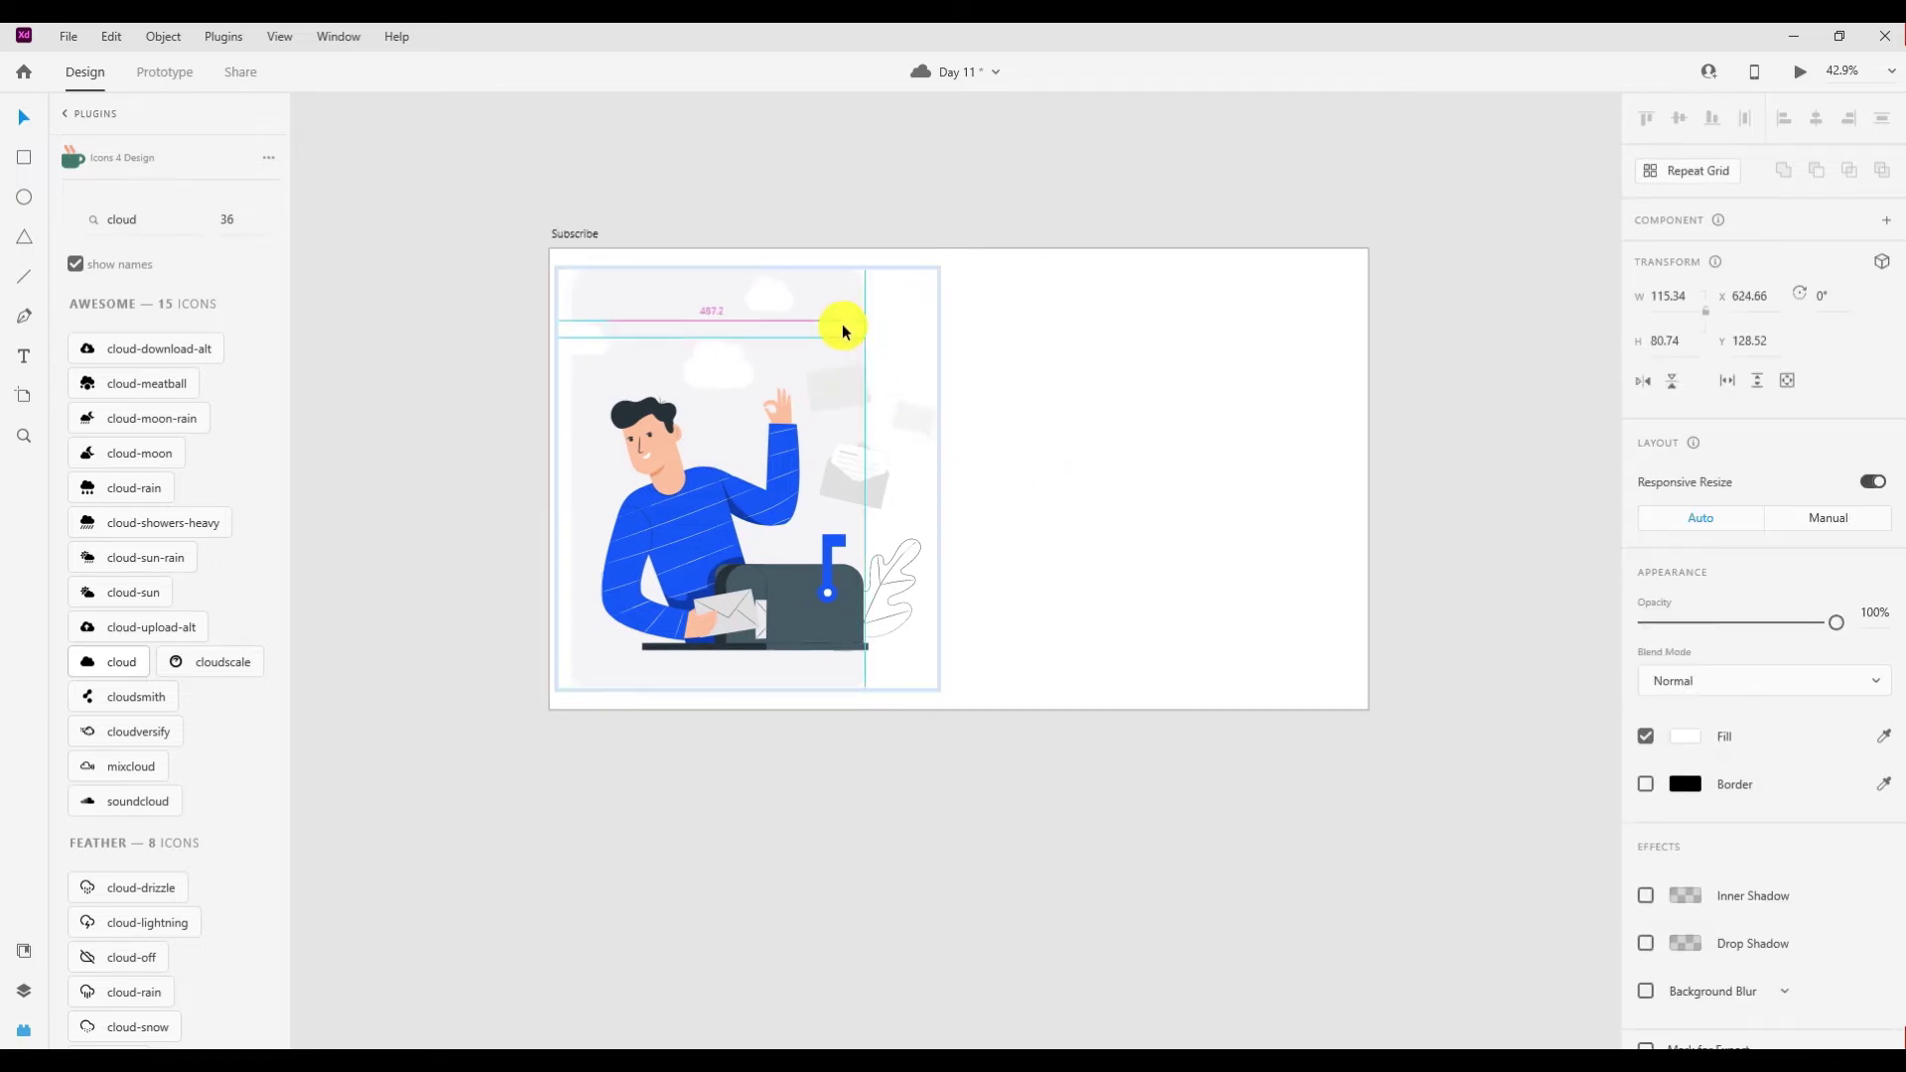
key(0)
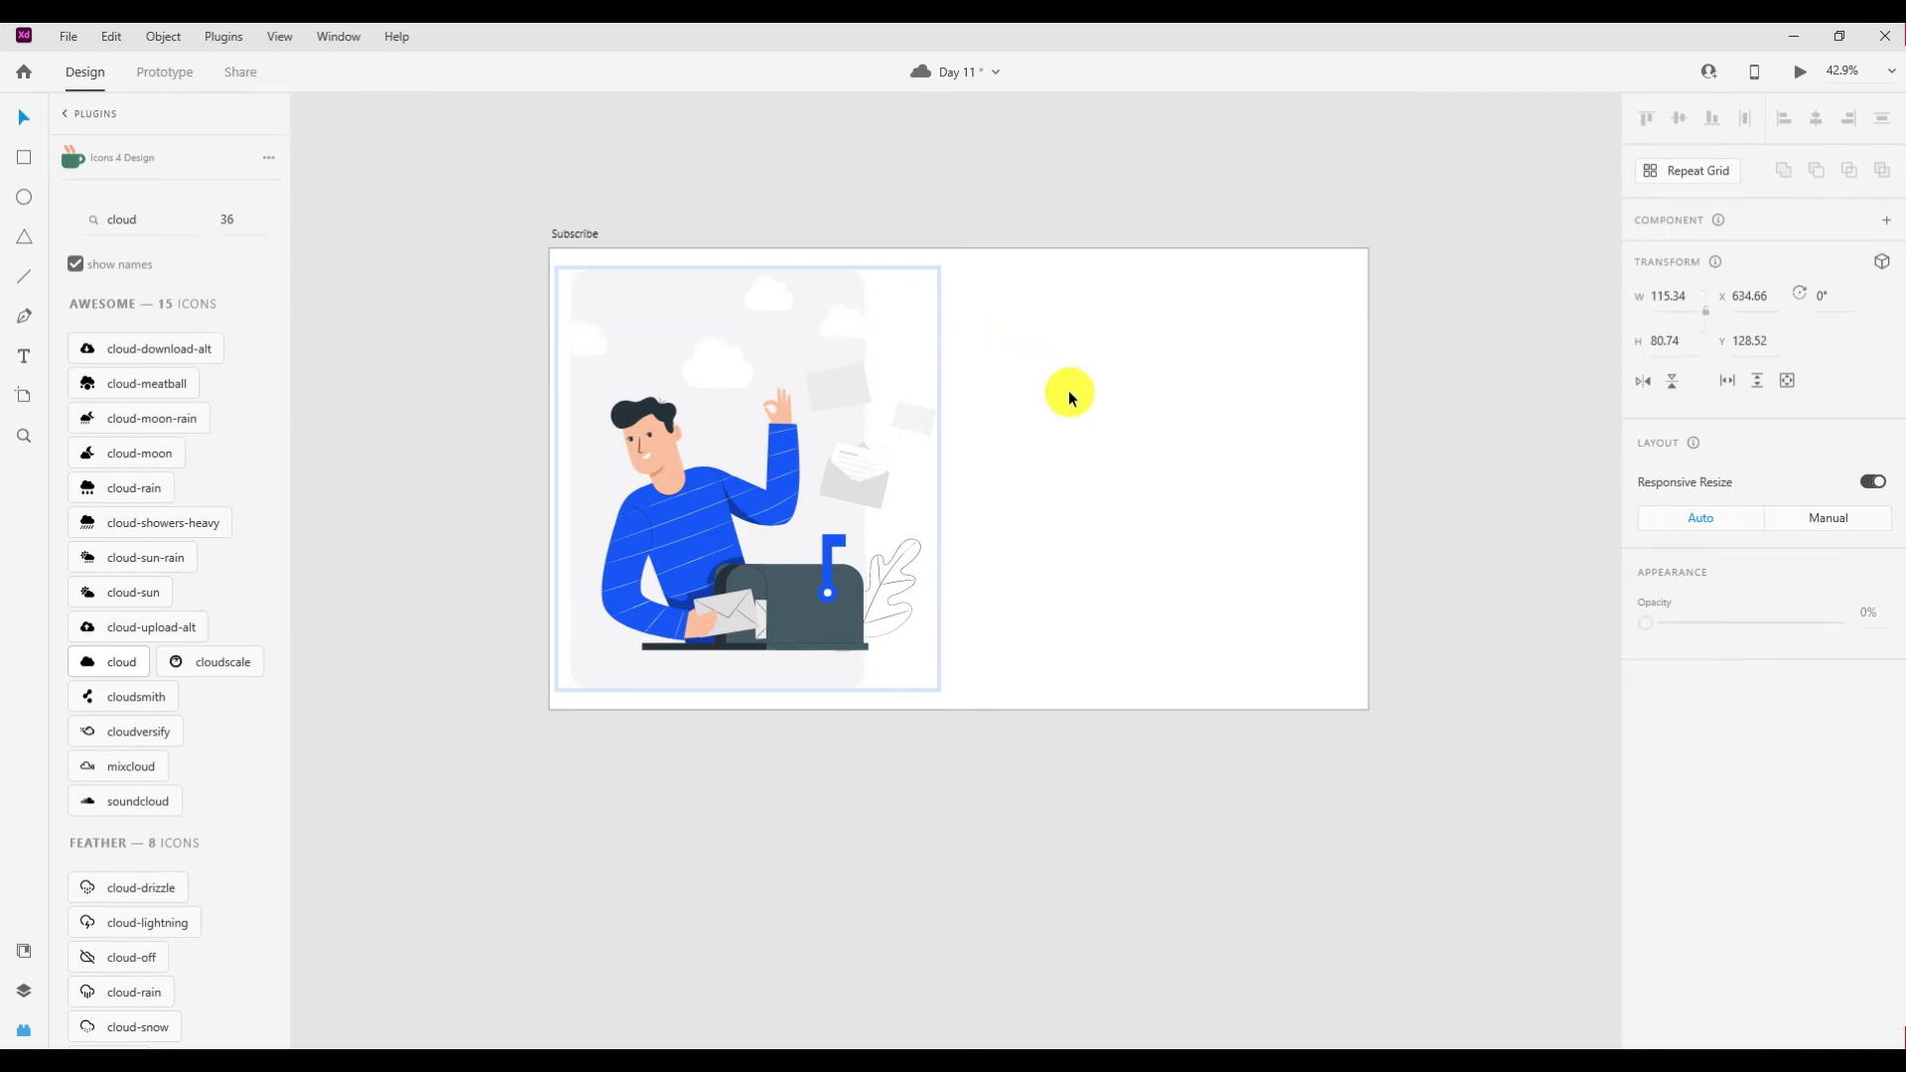
click(713, 373)
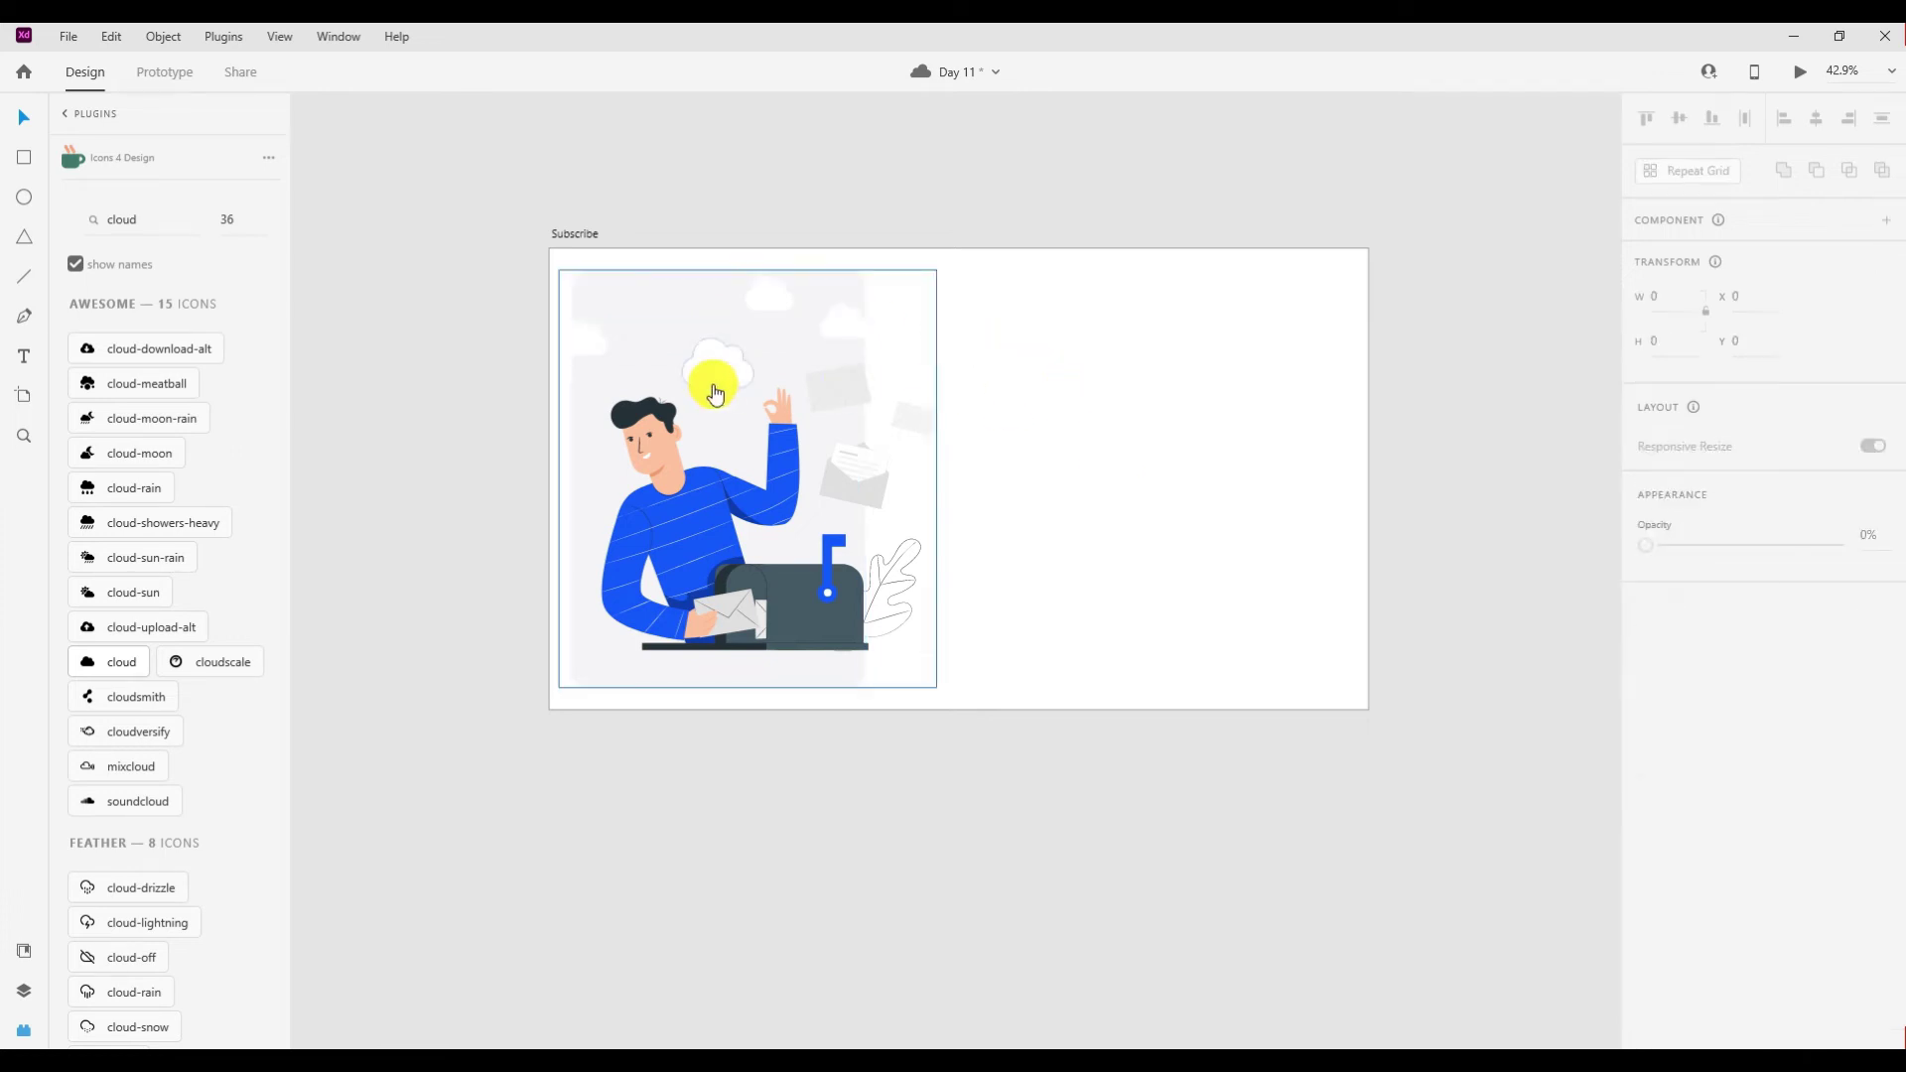
shift+click(770, 292)
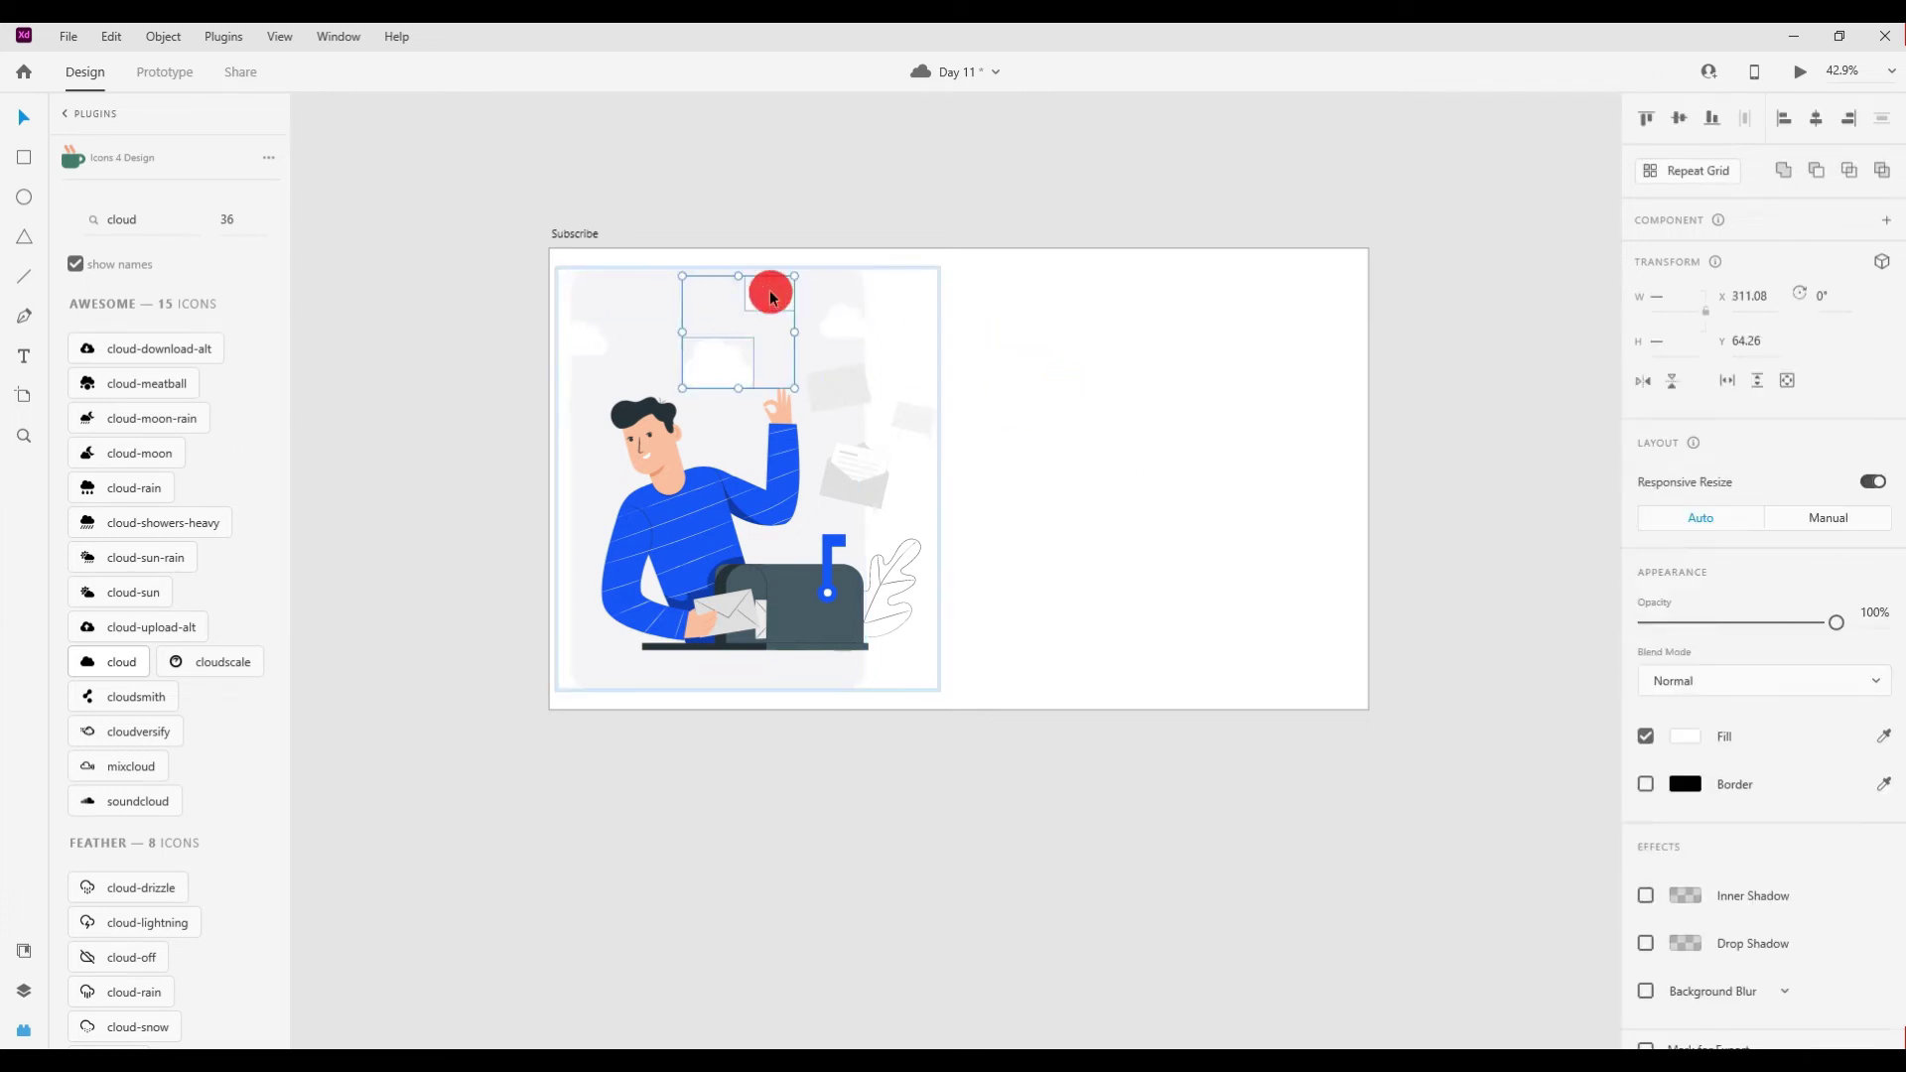
click(1045, 419)
click(24, 991)
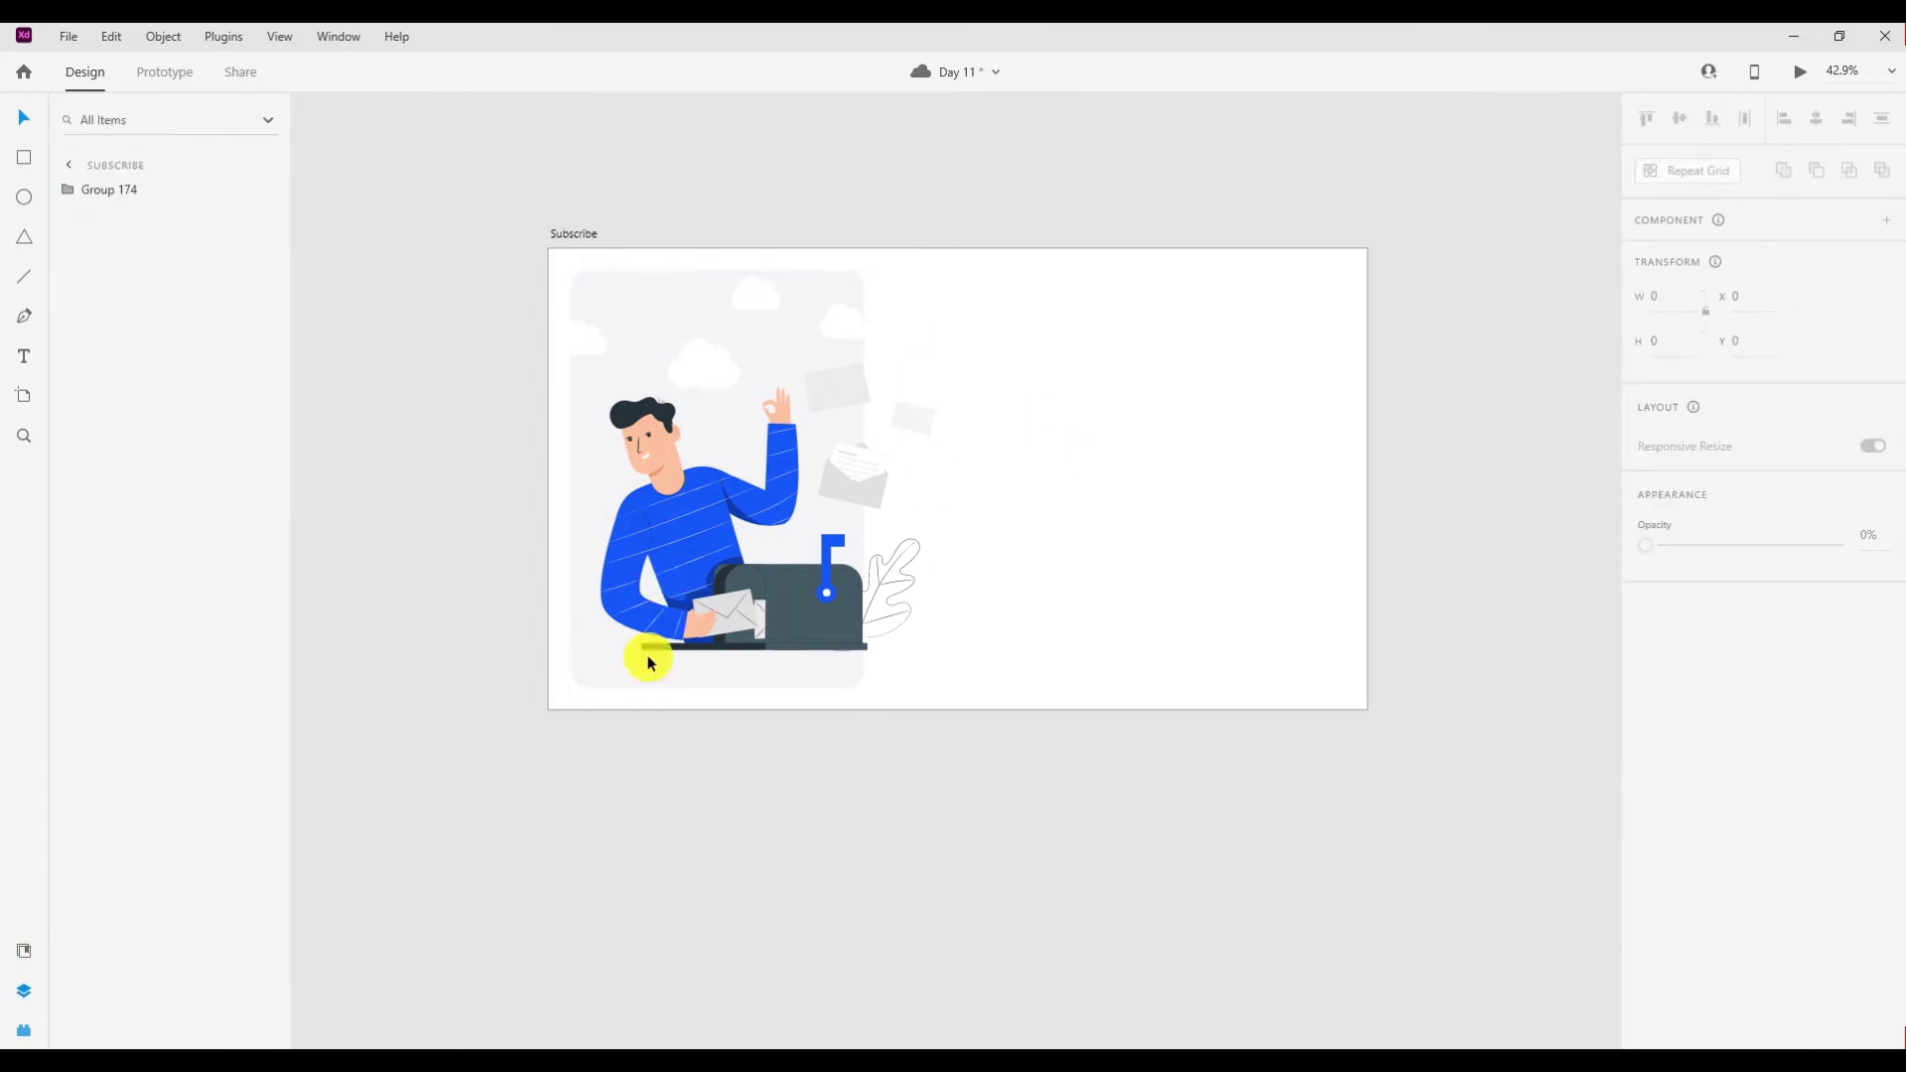
Type the heading 'Subscribe to our Newsletter!' right of the illustration and enlarge it.
key(t)
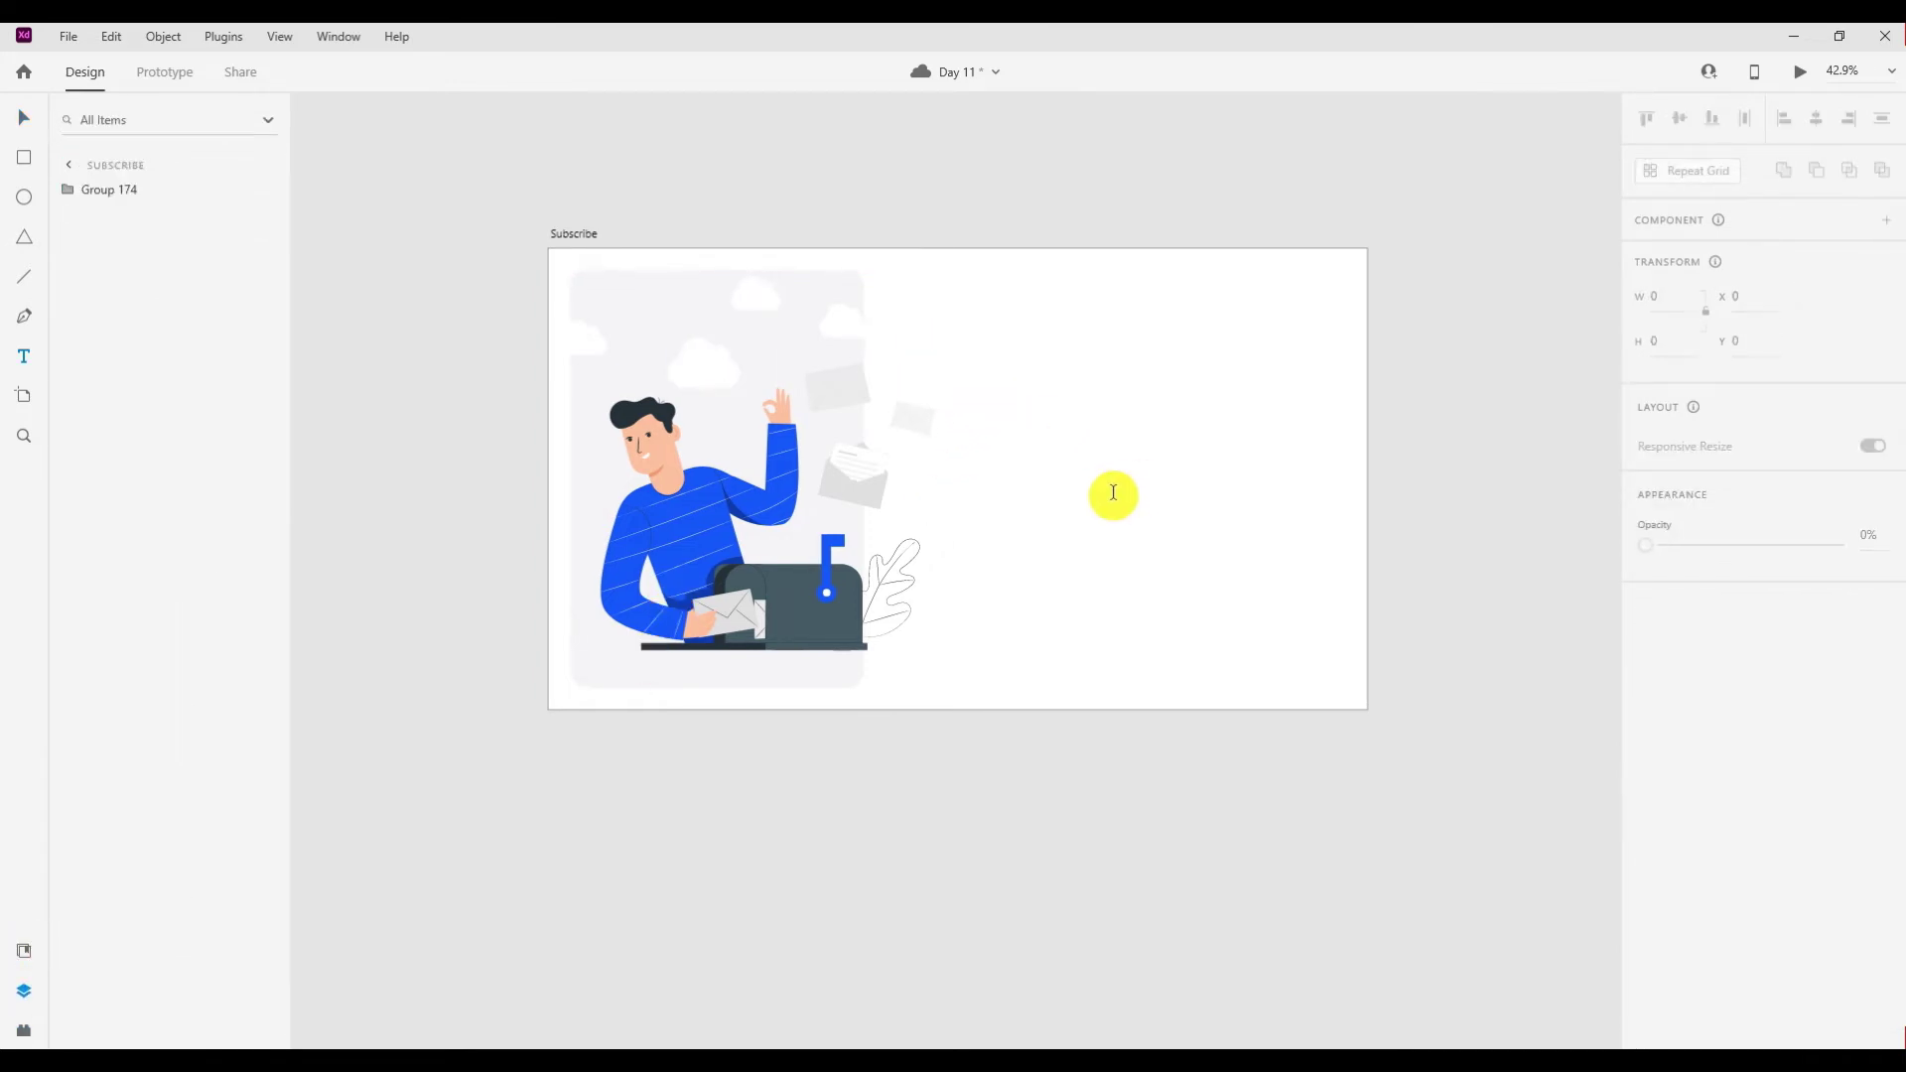
click(1113, 493)
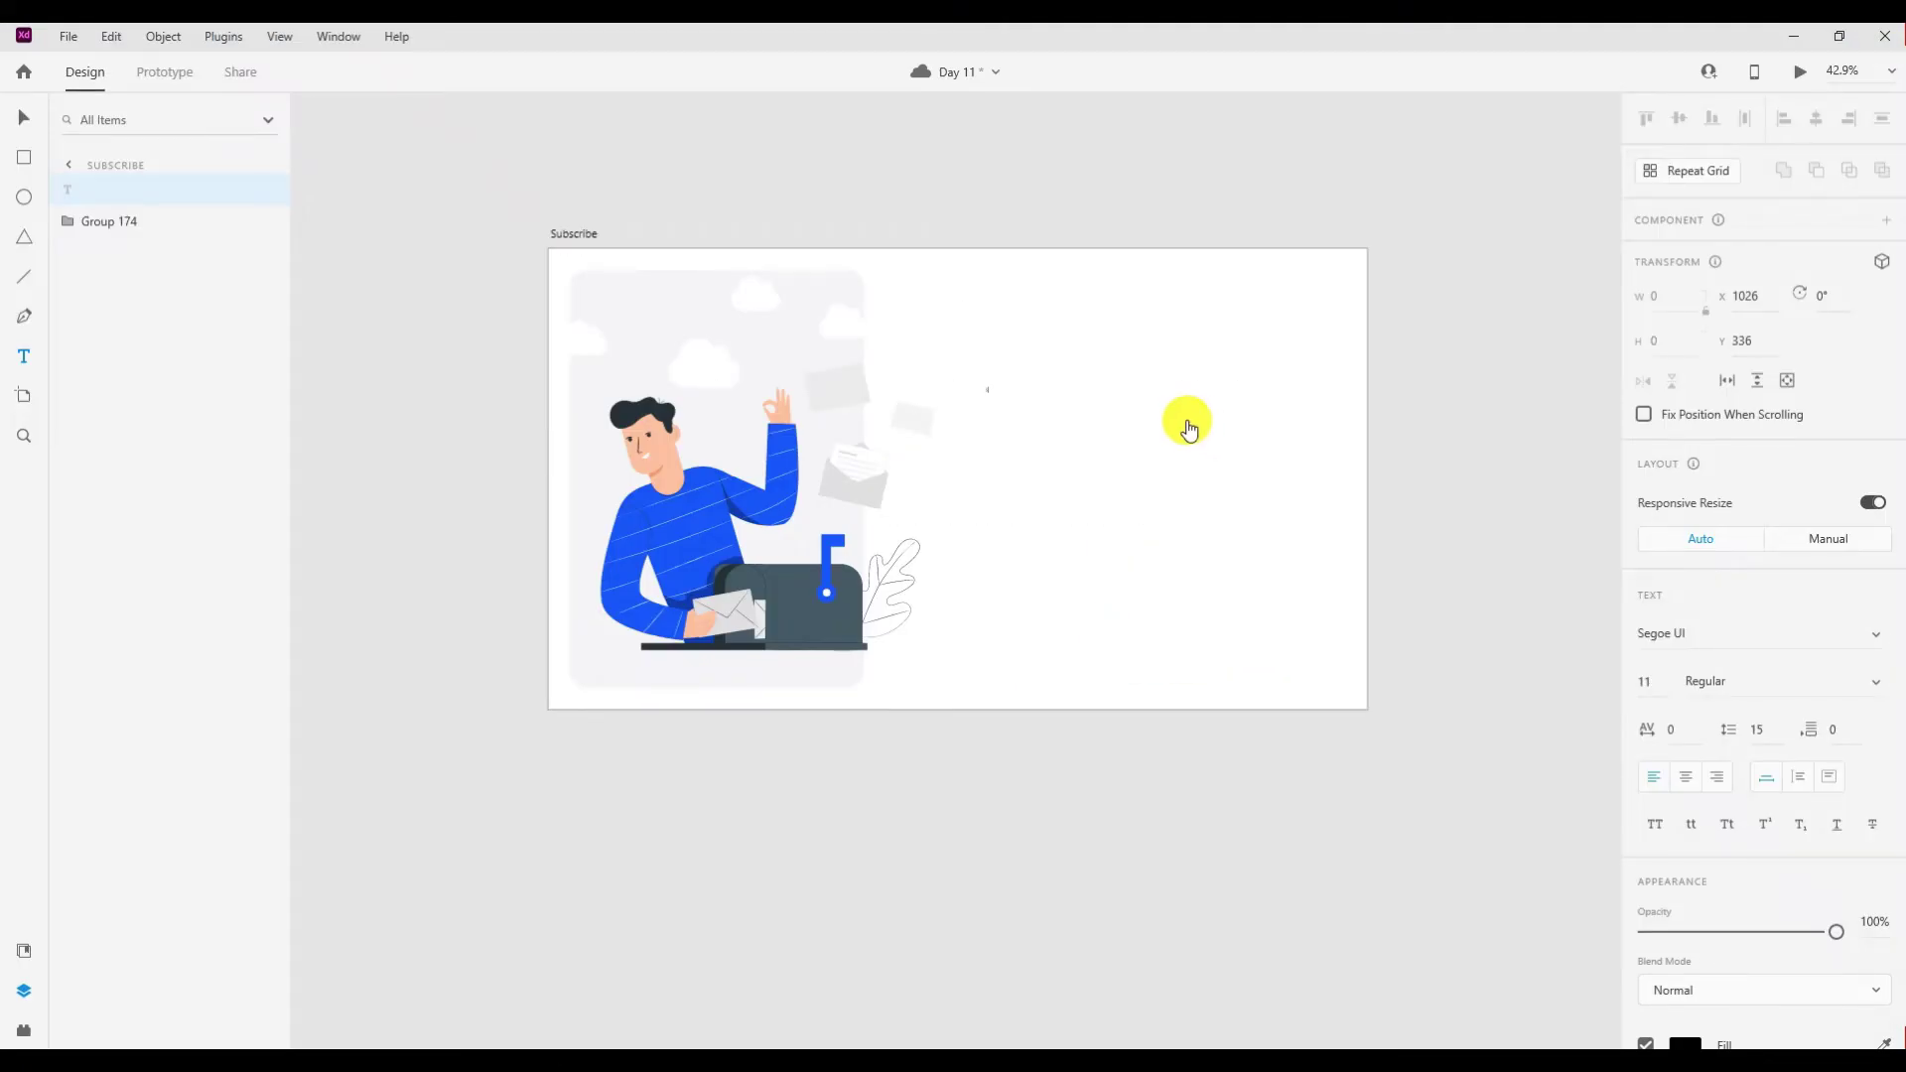
text(Subscribe yo our newsletter)
click(1186, 420)
click(24, 118)
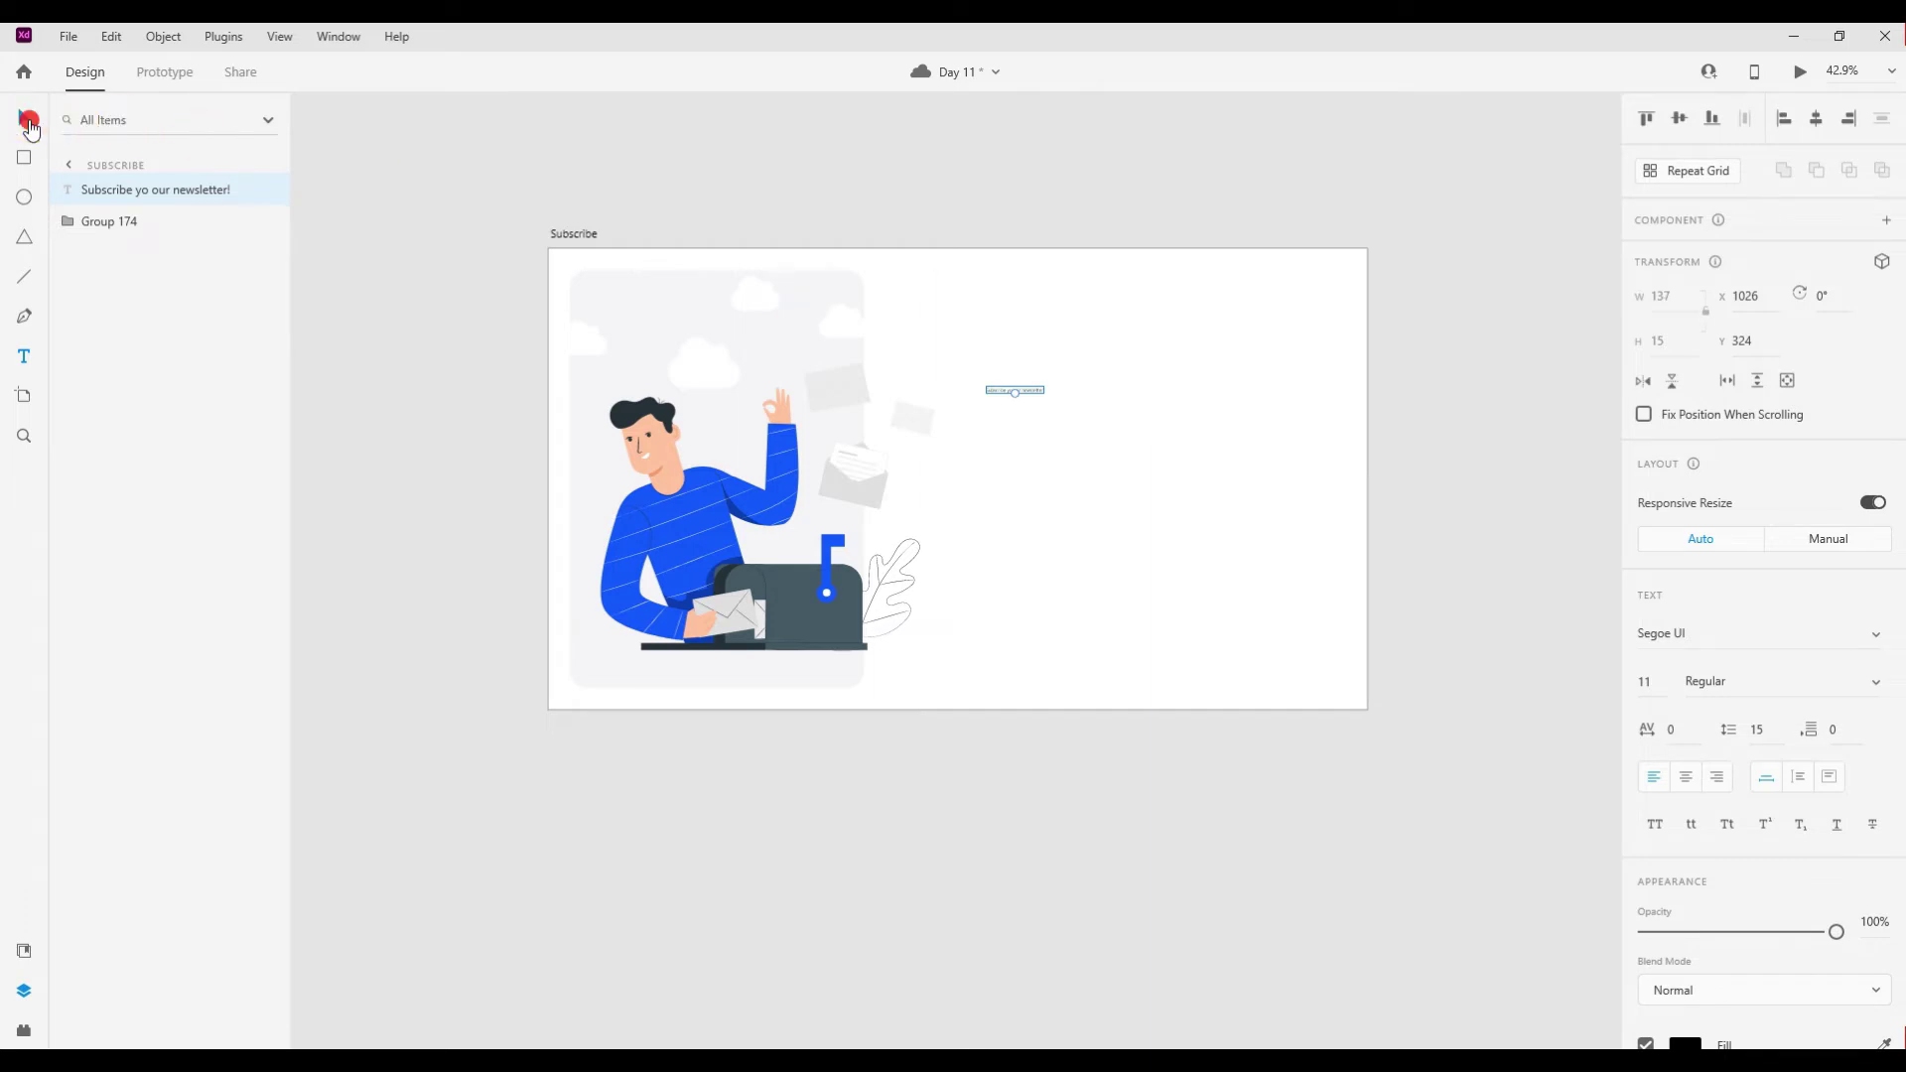
mouse_move(1014, 394)
mouse_down()
mouse_move(1019, 429)
mouse_move(1254, 432)
mouse_up()
Set the heading font to Ubuntu Bold and shift it slightly left.
click(1681, 620)
text(Ubuntu)
key(Return)
click(1750, 681)
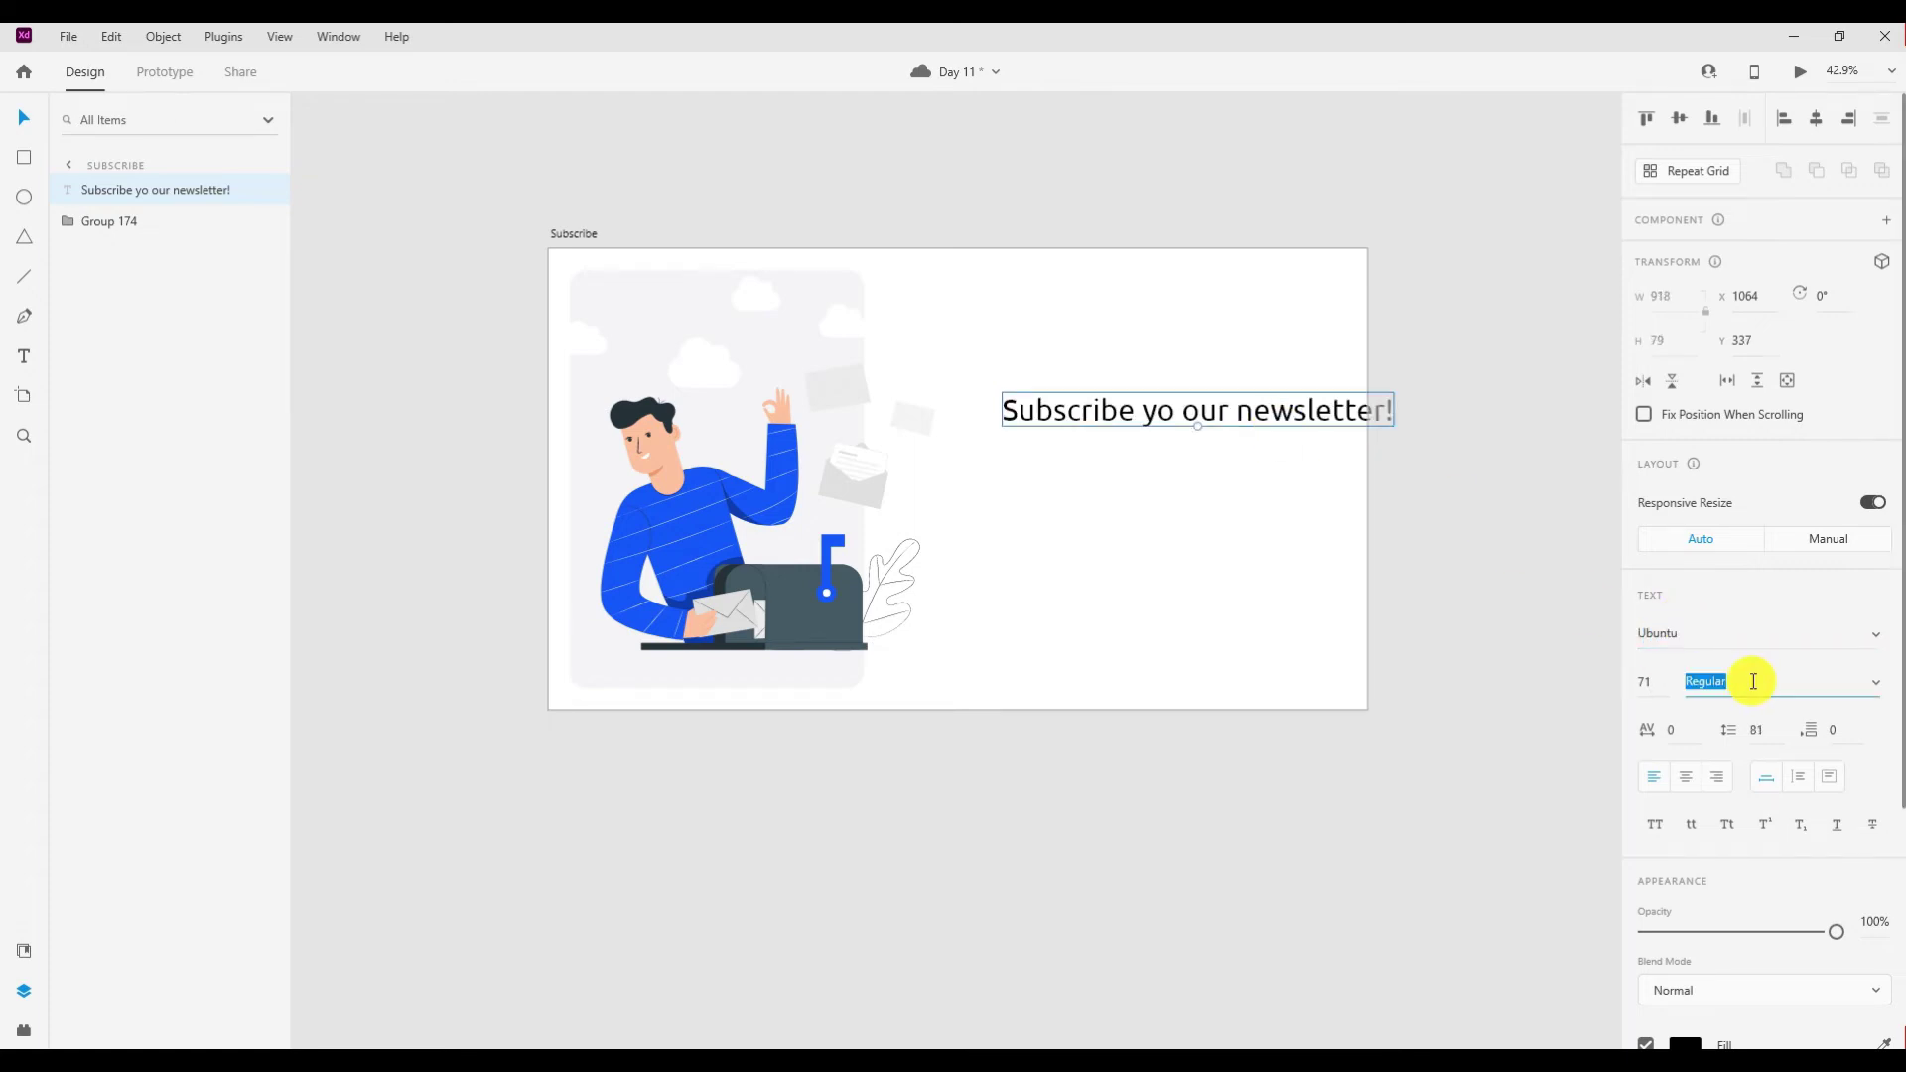
key(Down)
key(Down)
key(Up)
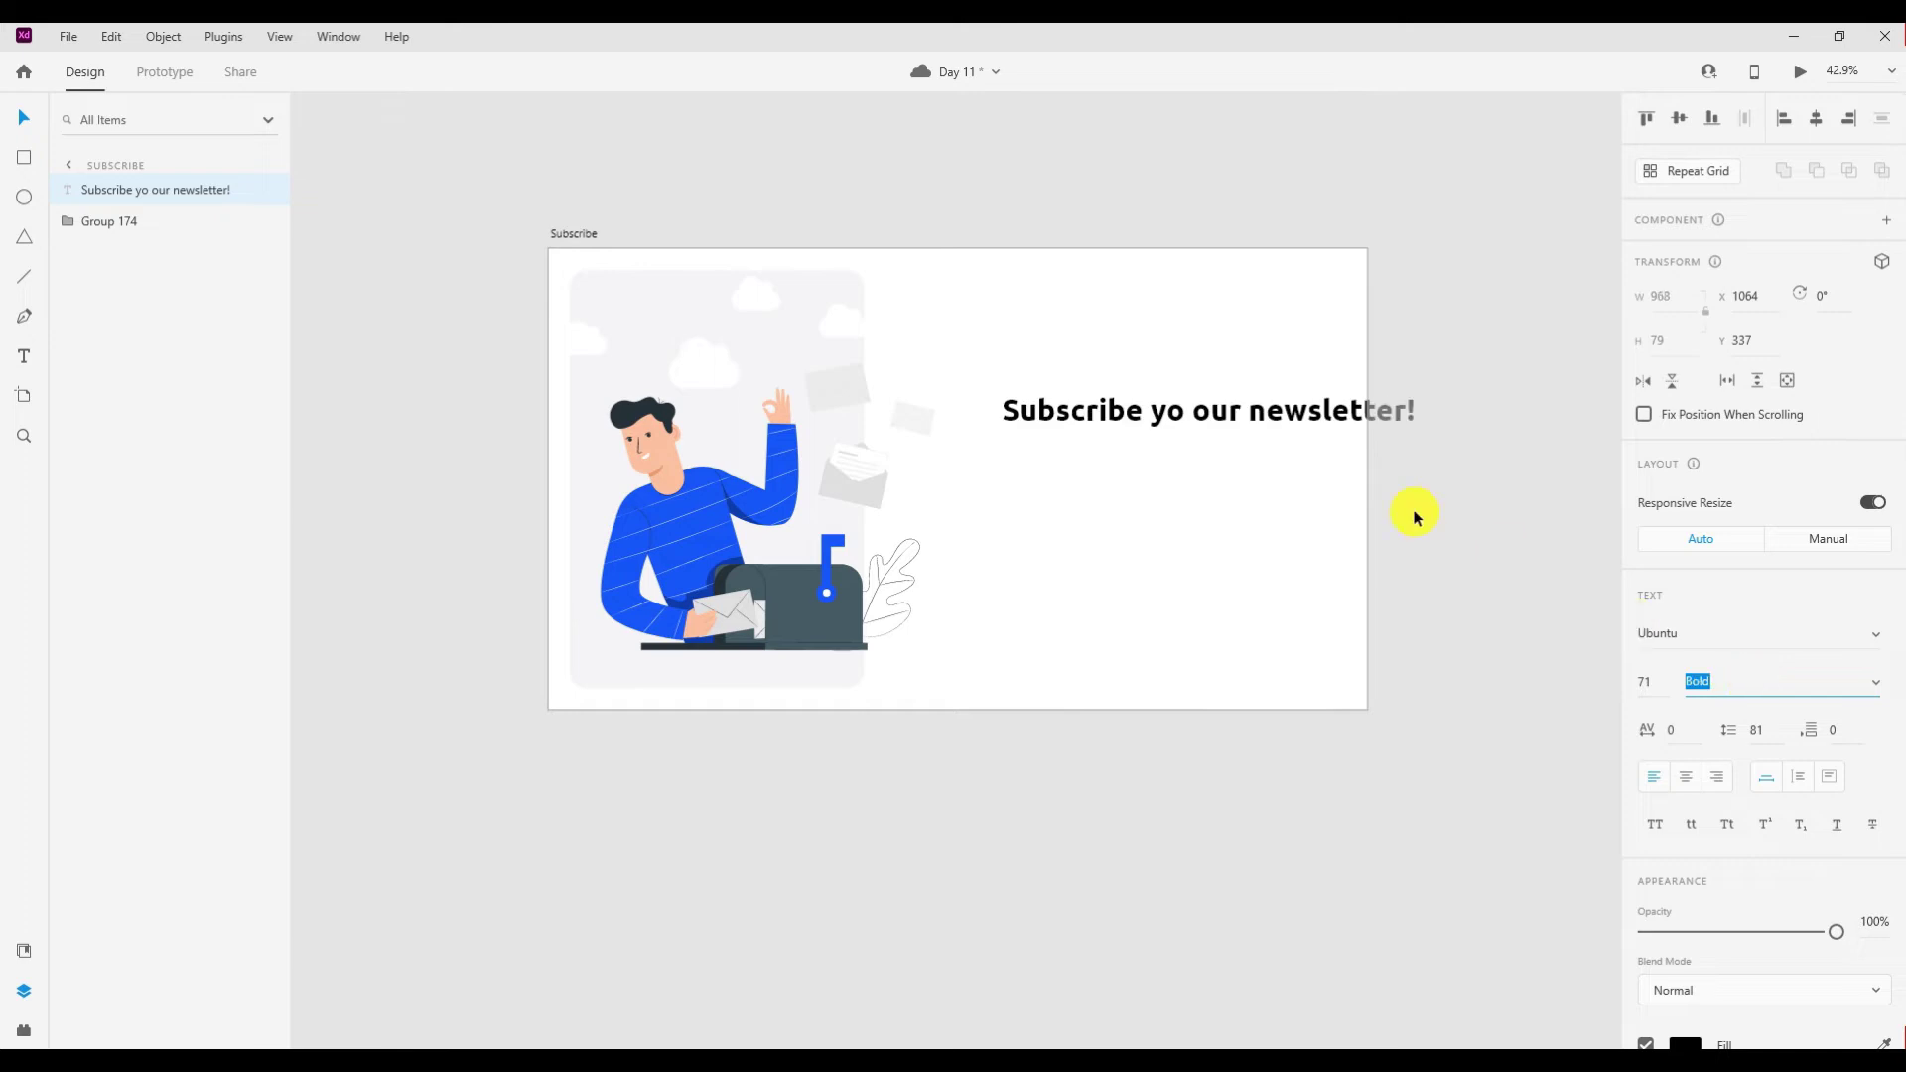
drag(1238, 427, 1218, 421)
Fix the 'yo' typo and break 'Newsletter!' onto a second line with capital N.
double_click(1161, 404)
click(1148, 402)
key(BackSpace)
text(t)
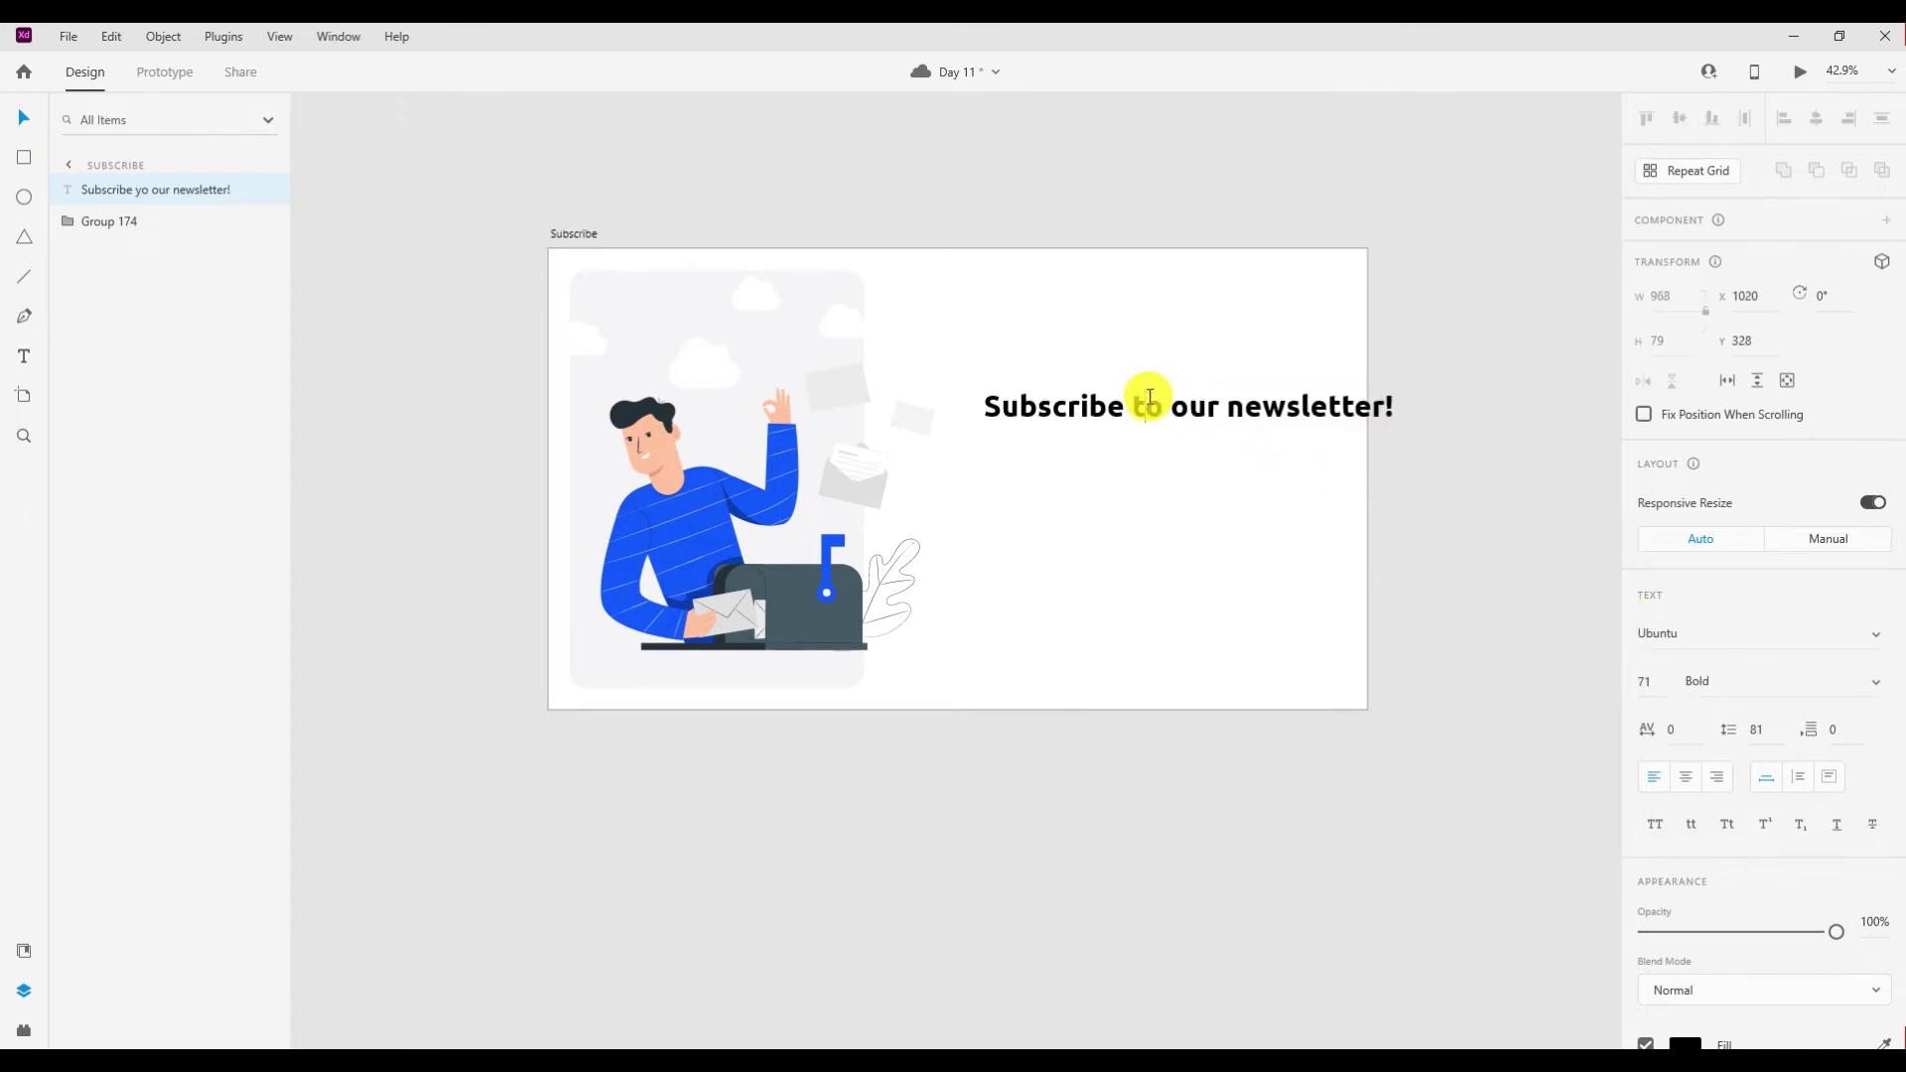
key(Escape)
double_click(1170, 415)
click(1233, 407)
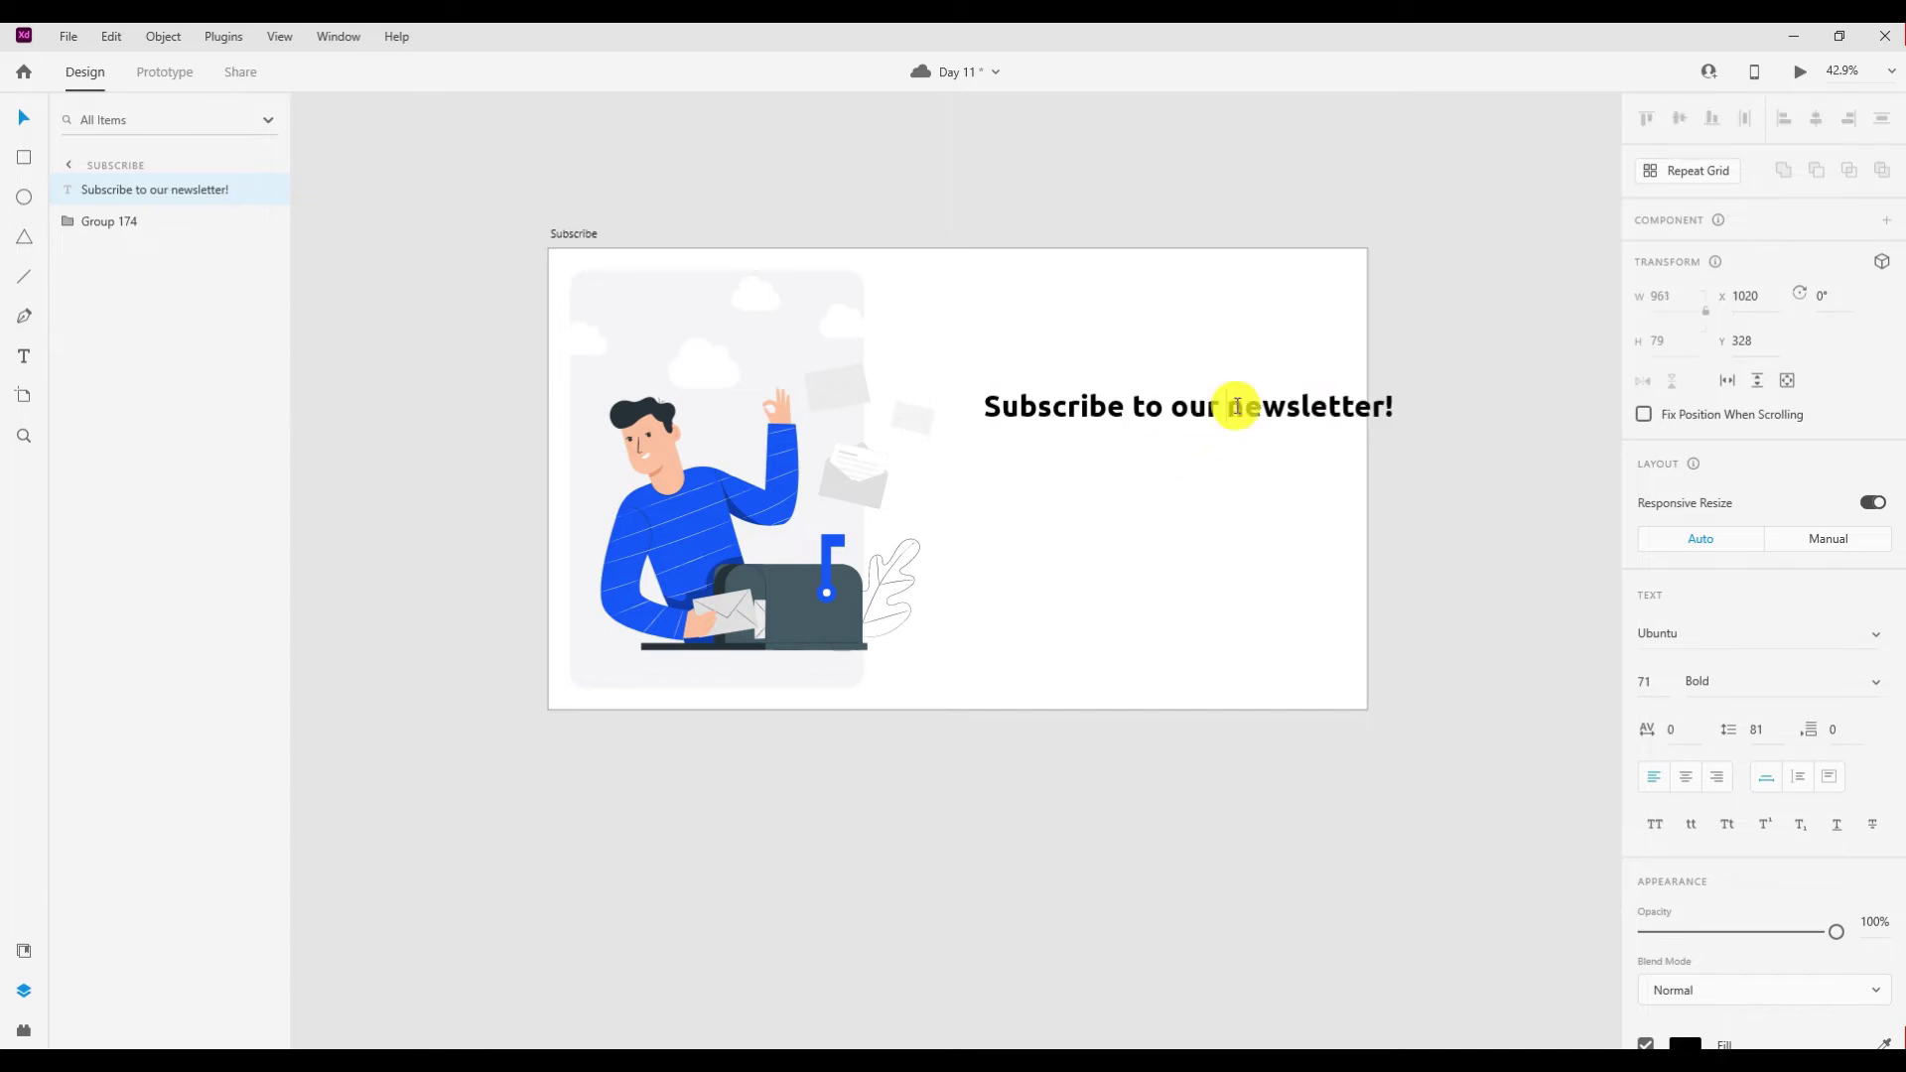
key(Return)
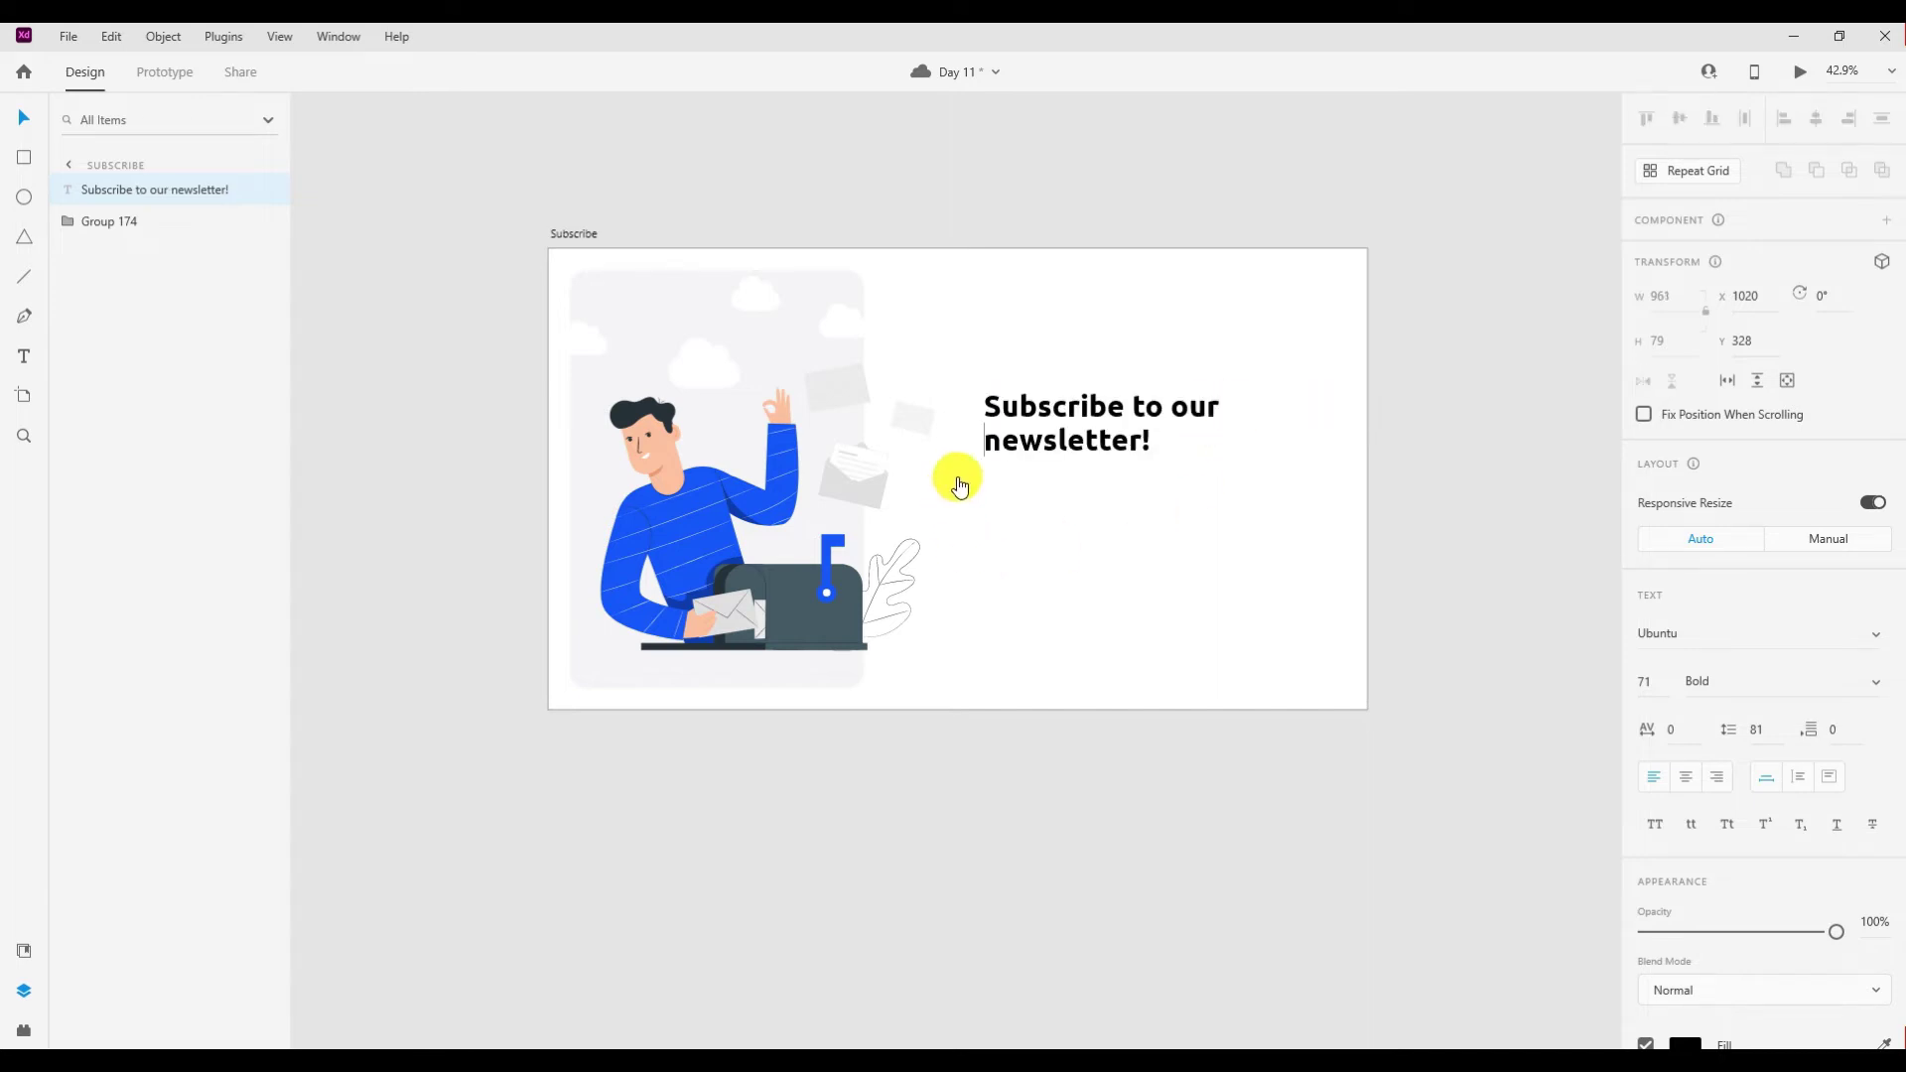
drag(998, 438, 1005, 438)
text(N)
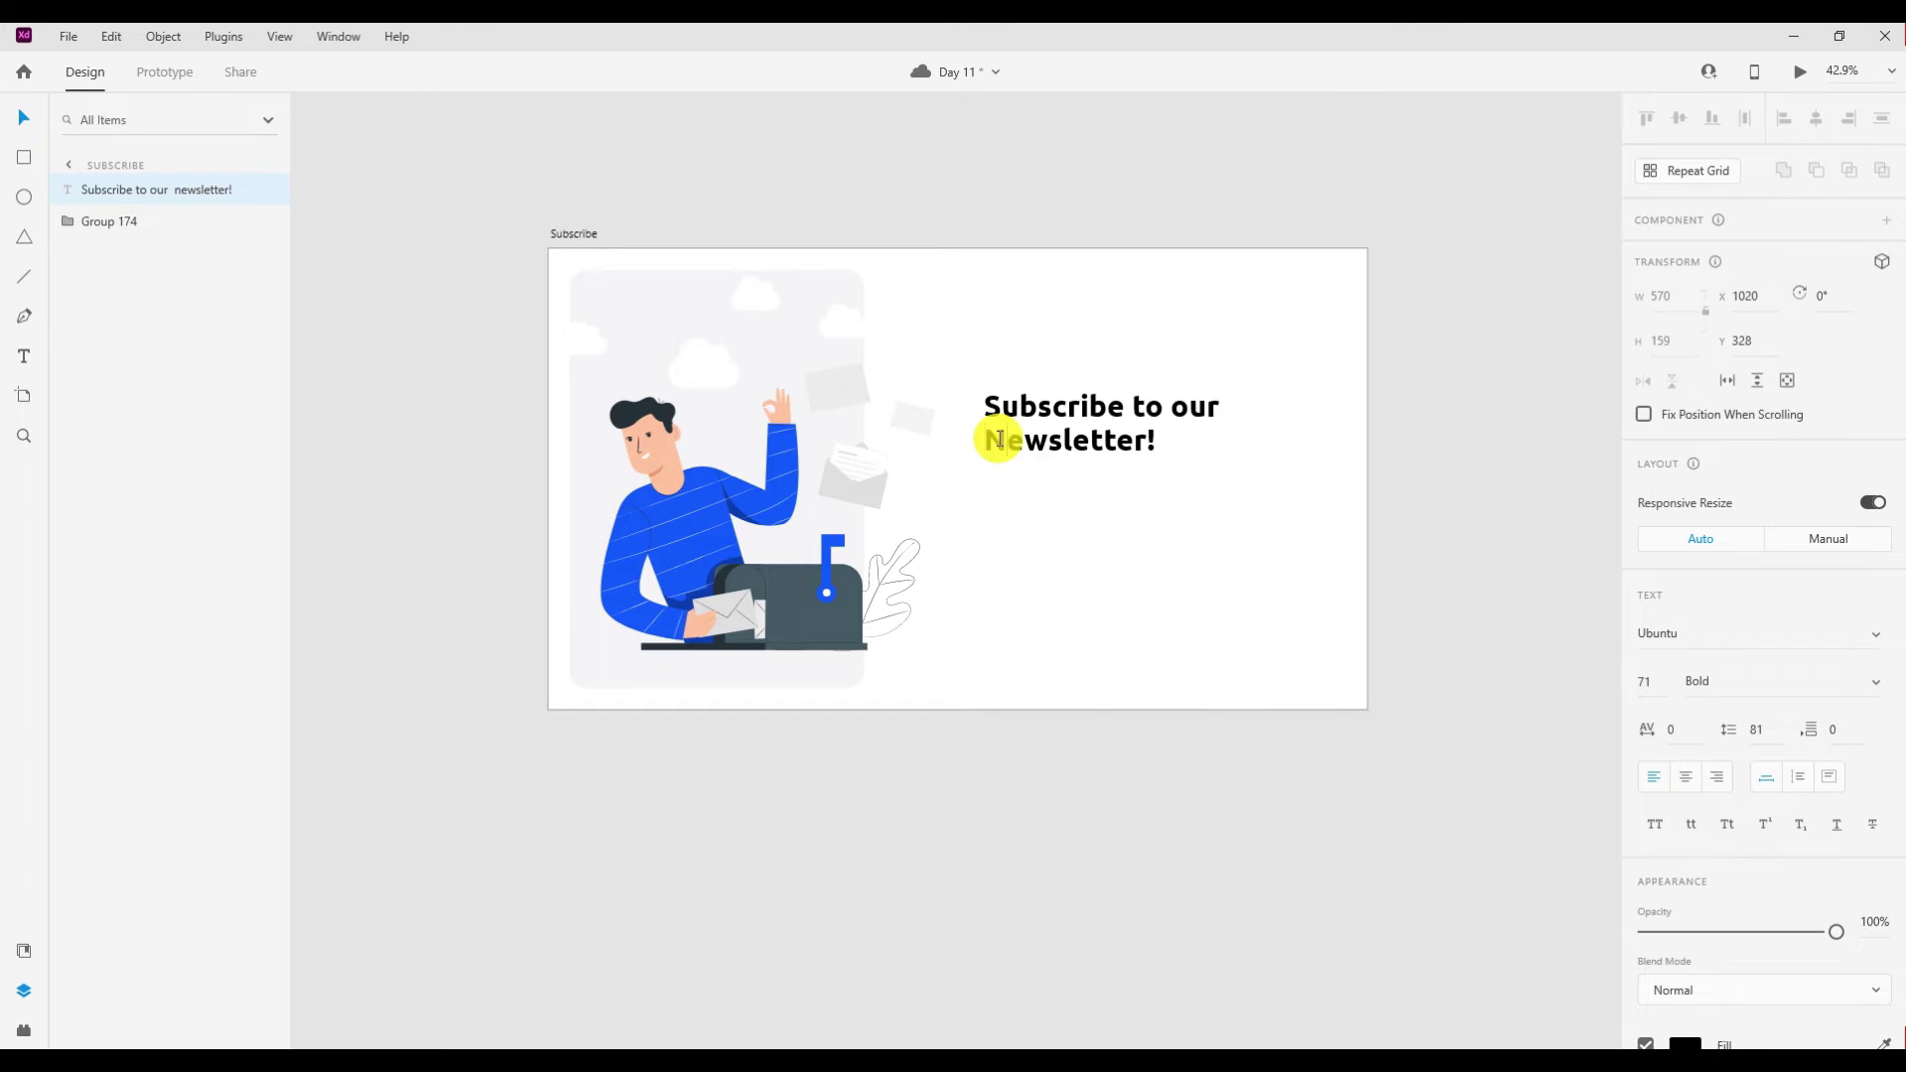
key(Escape)
Set the heading font size to 70.
click(1714, 681)
key(Up)
click(1643, 681)
key(Down)
click(1094, 415)
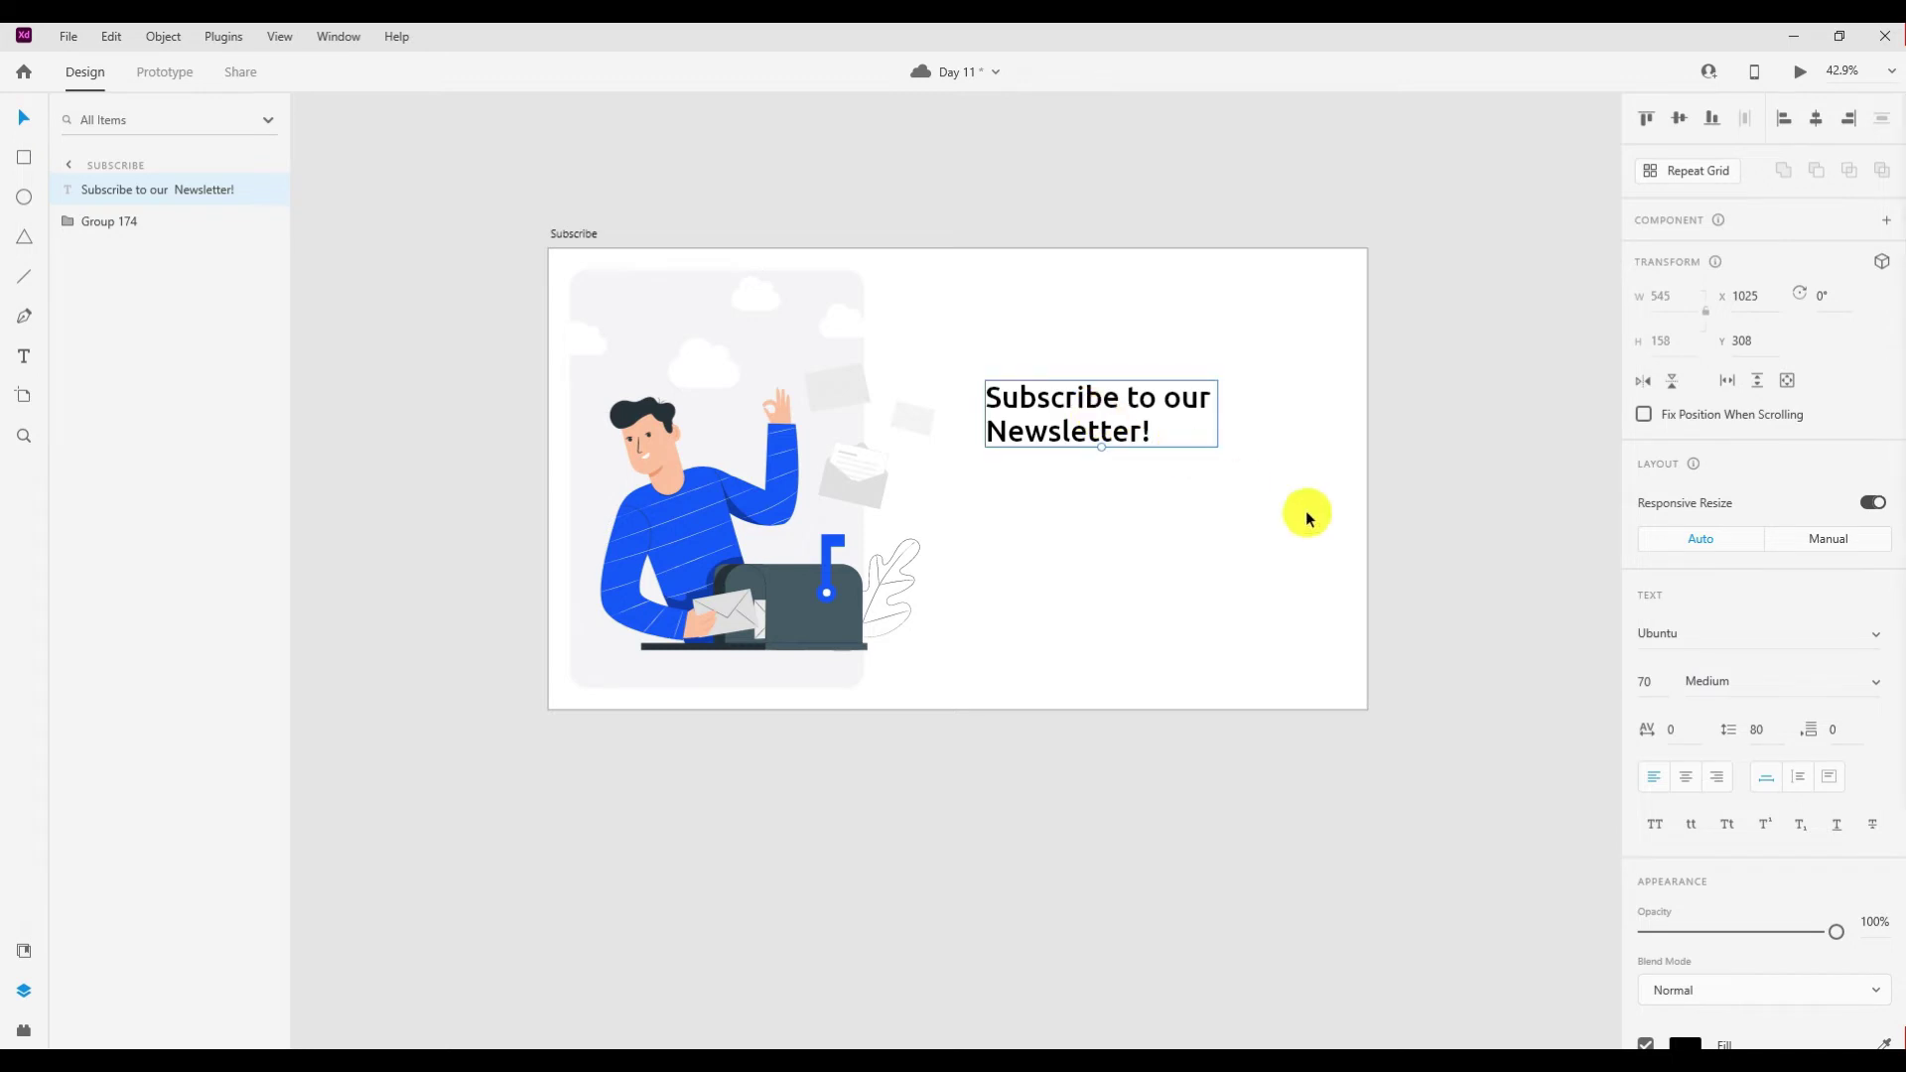
Widen the heading's letter spacing, set weight to Bold, and nudge it lower.
click(1677, 728)
key(shift+Up)
key(shift+Up)
key(shift+Up)
key(shift+Up)
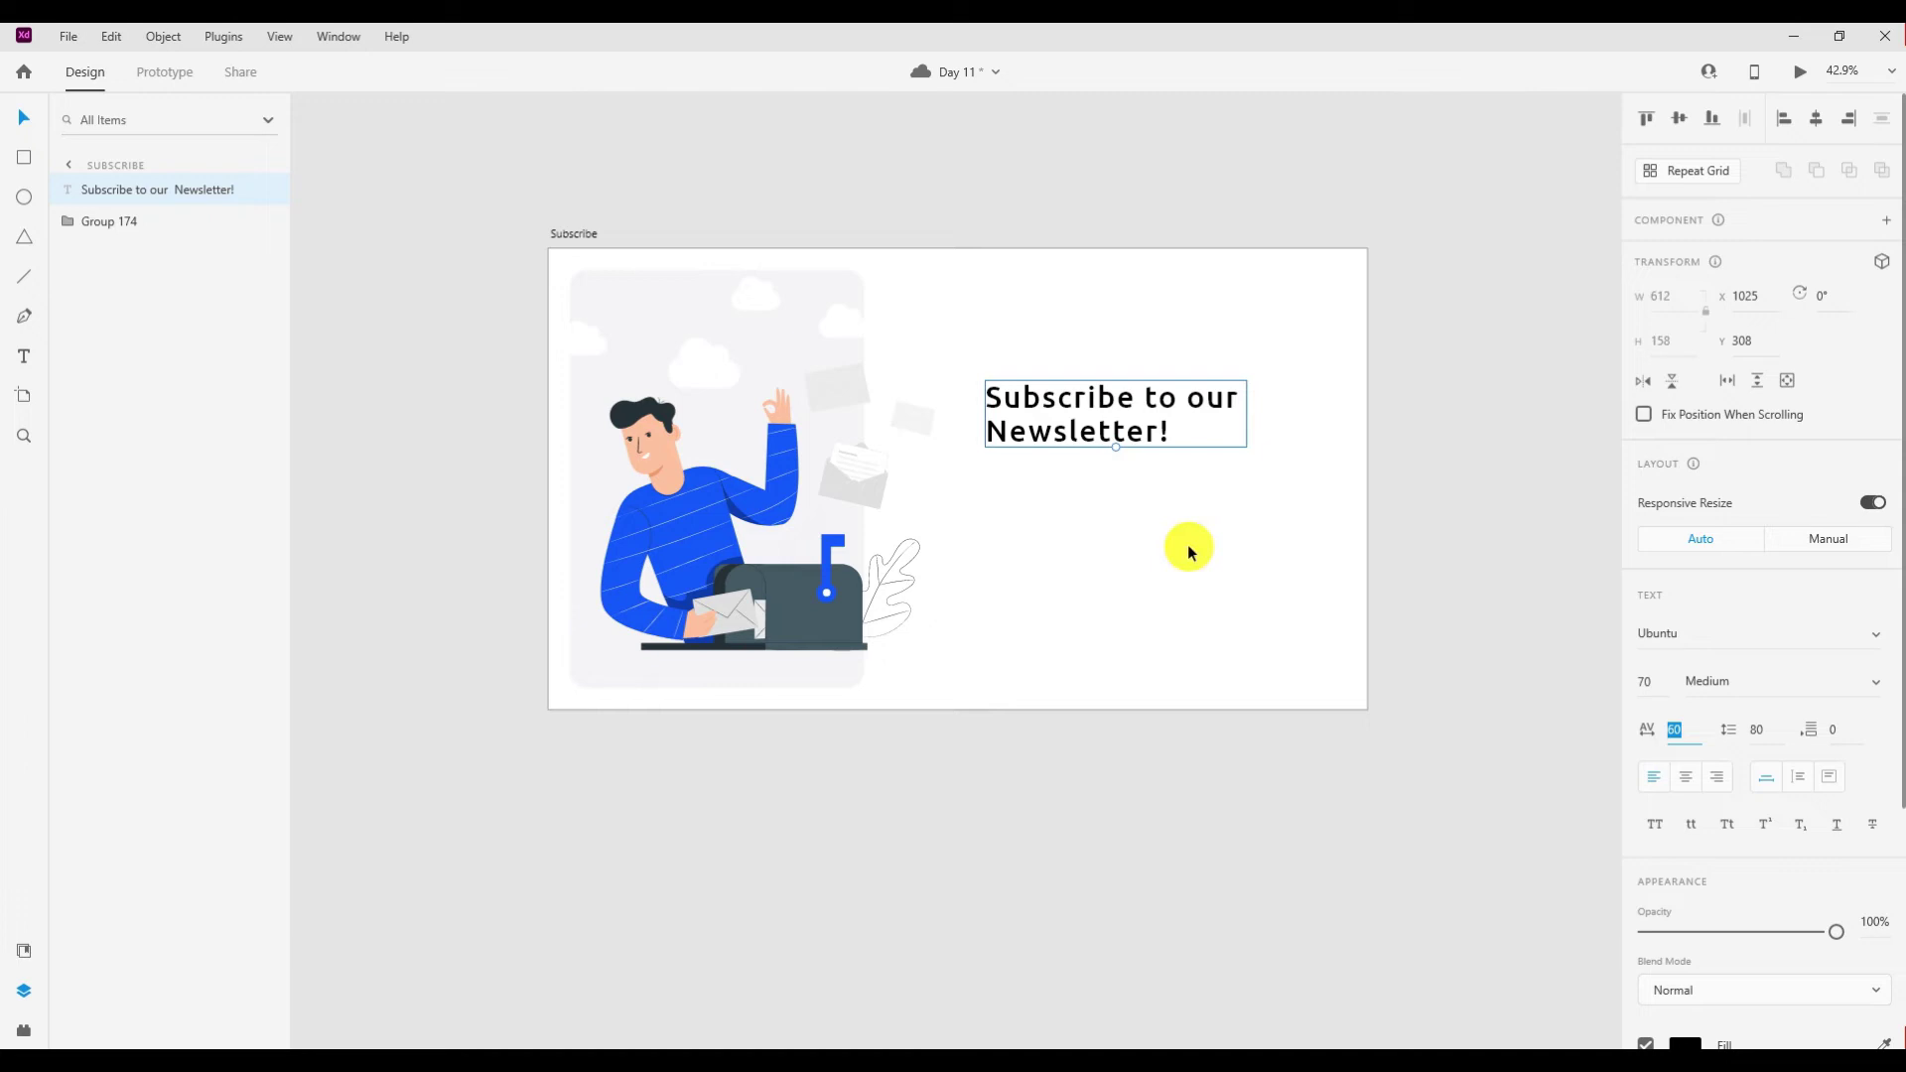
click(1719, 681)
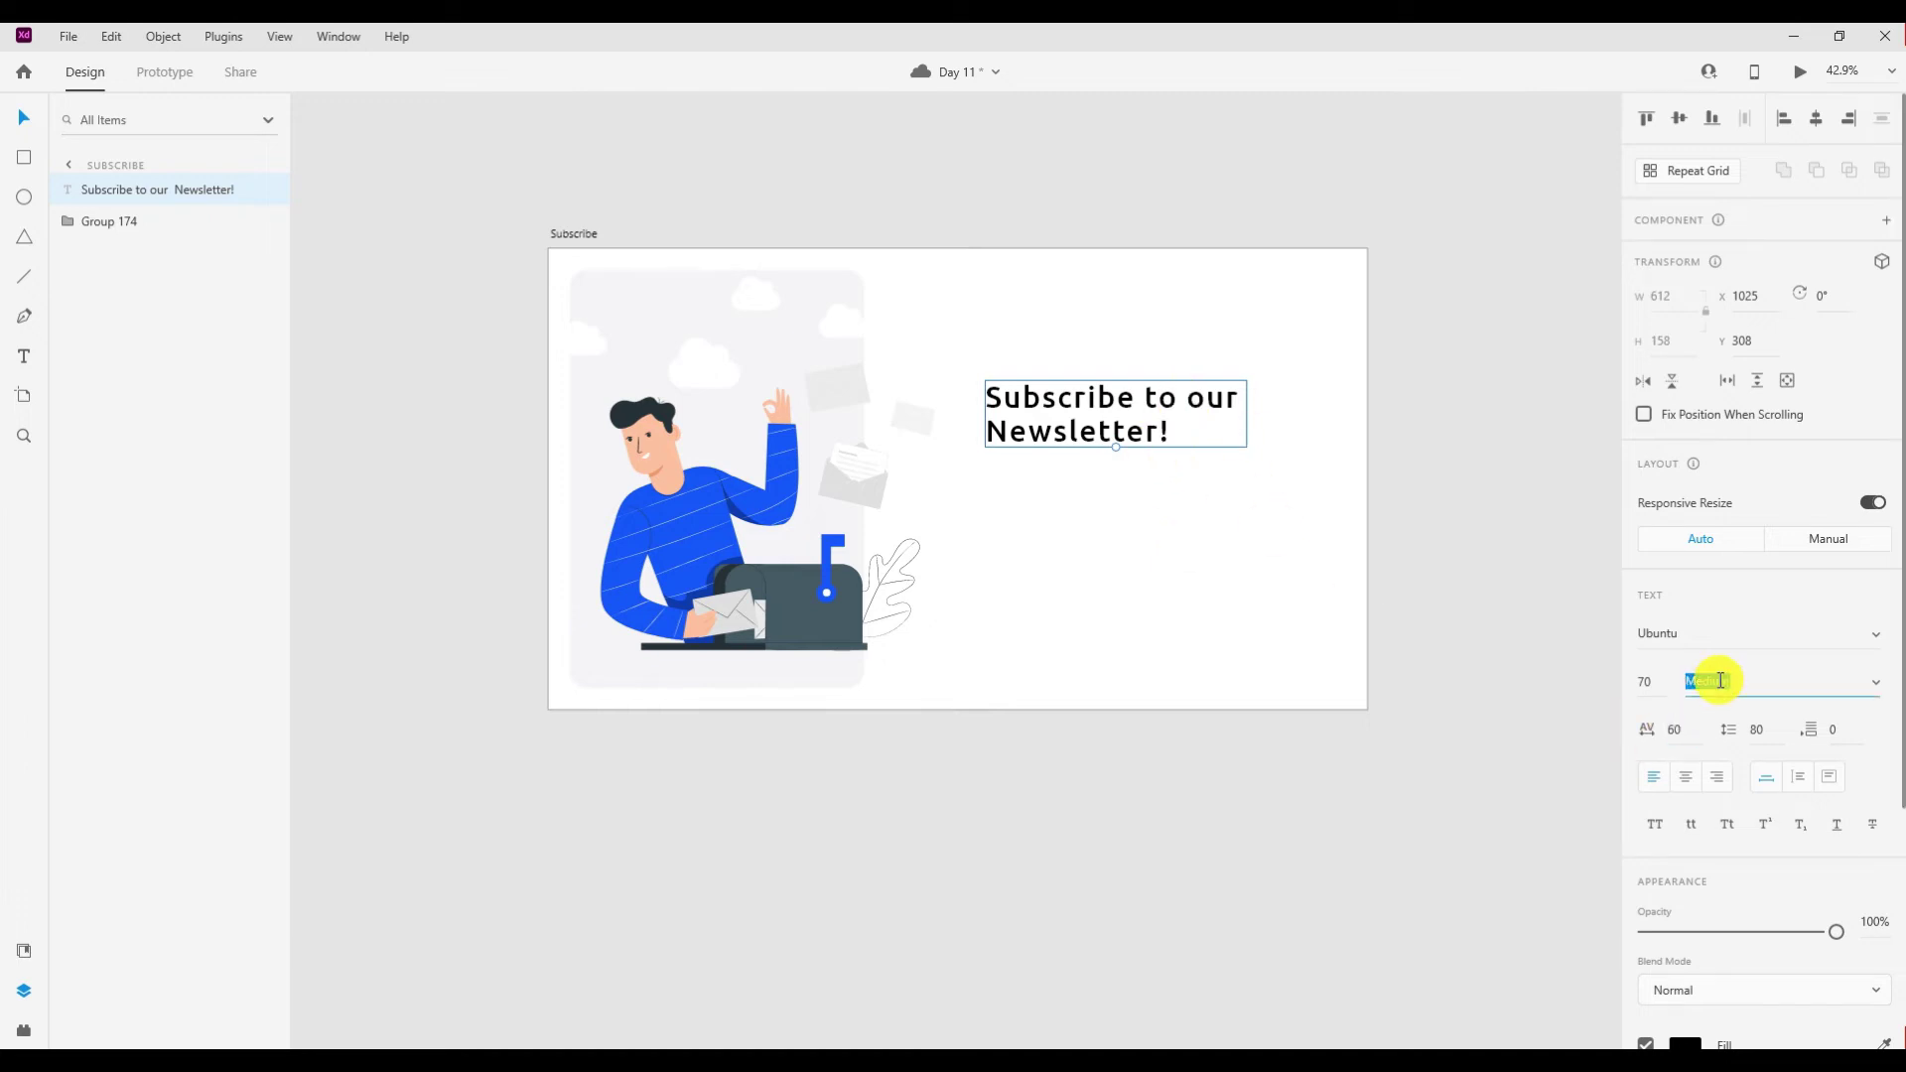
text(Bold)
key(Return)
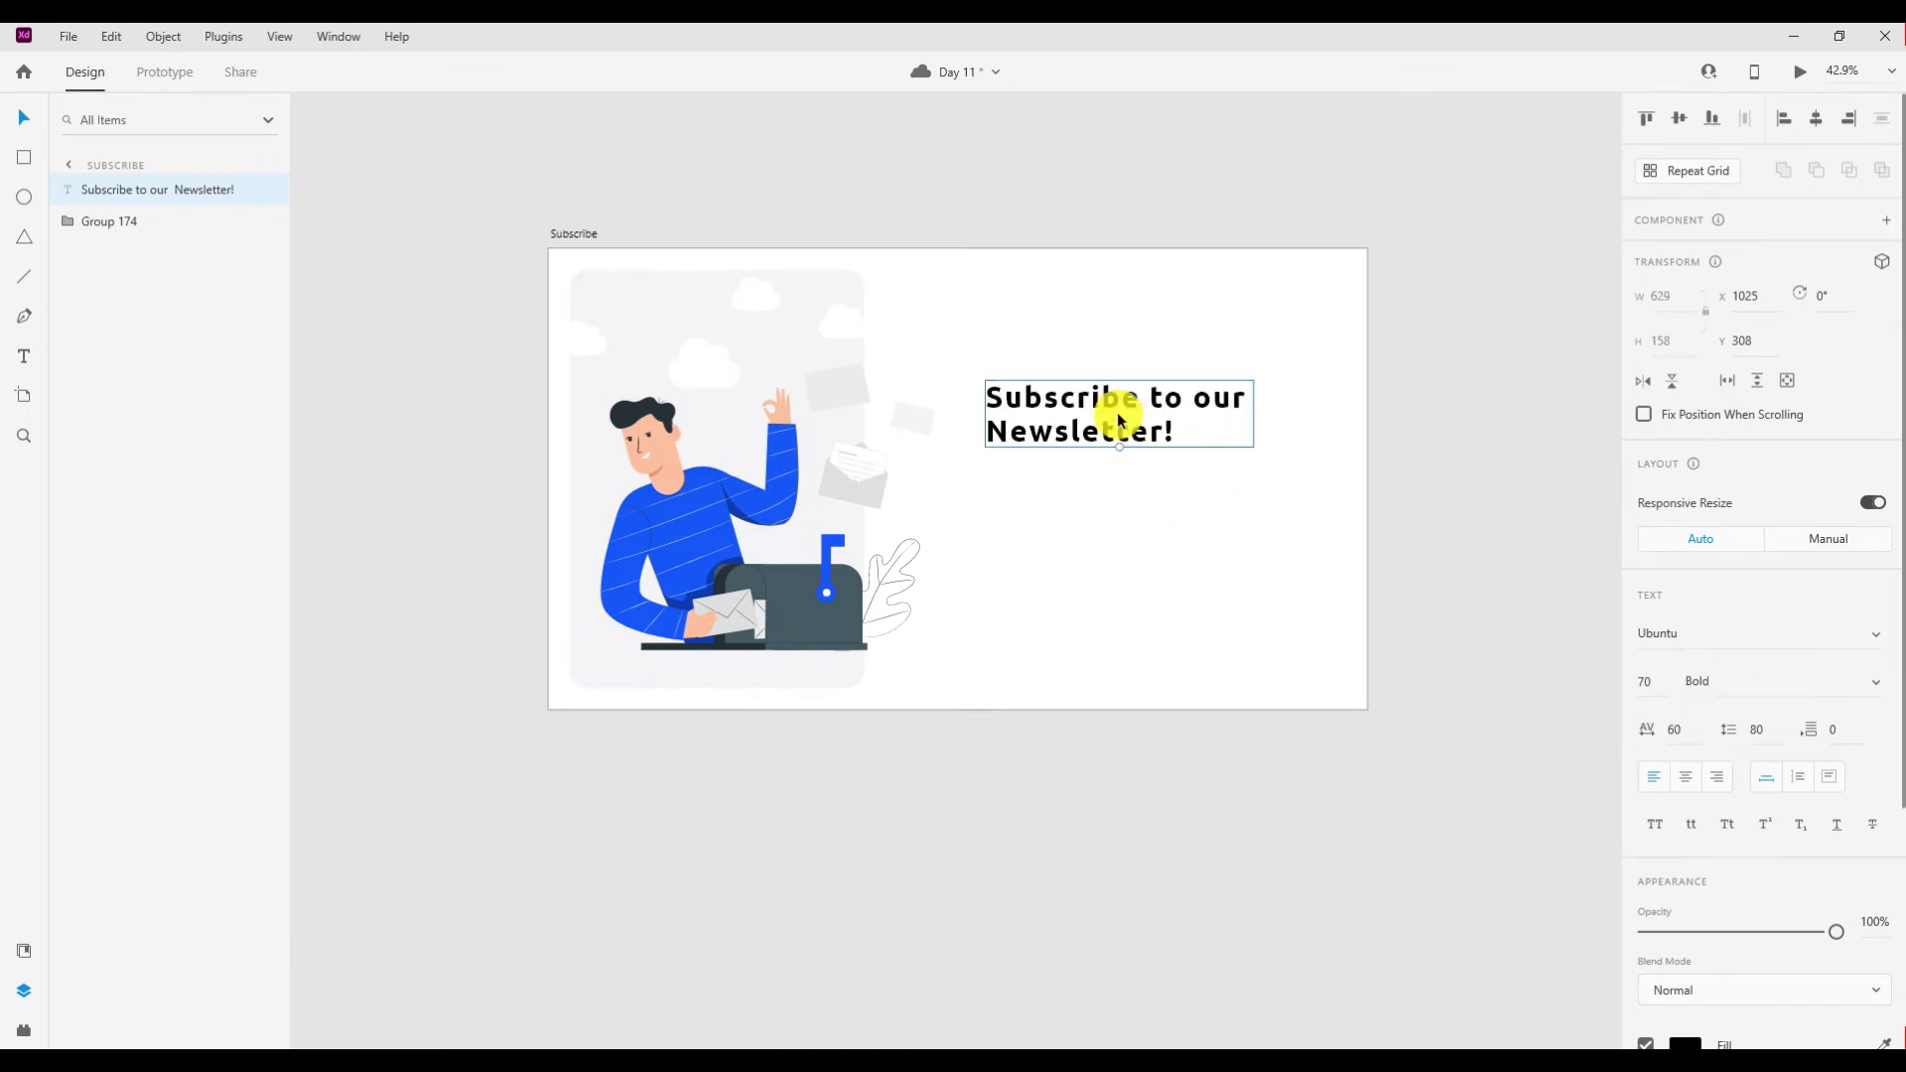
drag(1072, 428, 1070, 437)
Duplicate the heading and retype the copy as 'Av.'.
key(ctrl+v)
key(Return)
key(BackSpace)
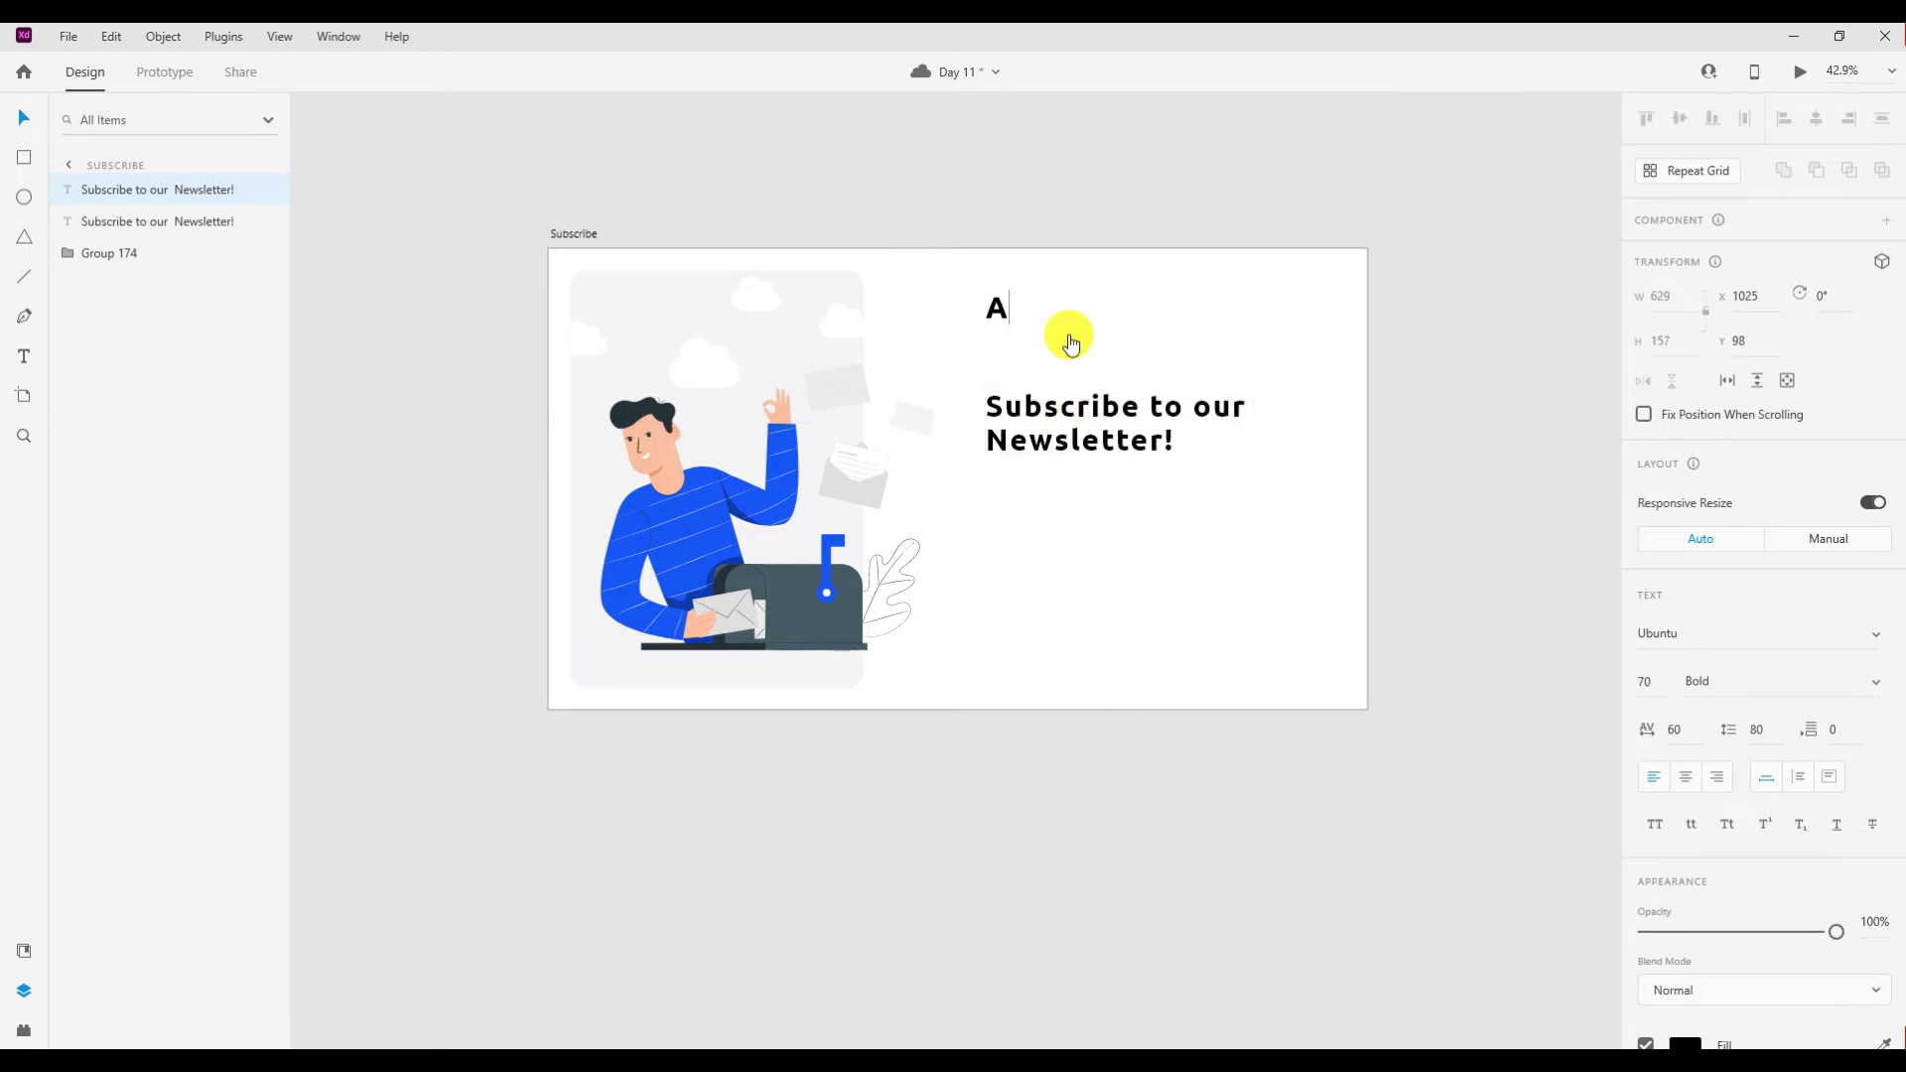
key(Escape)
drag(1019, 313, 1019, 337)
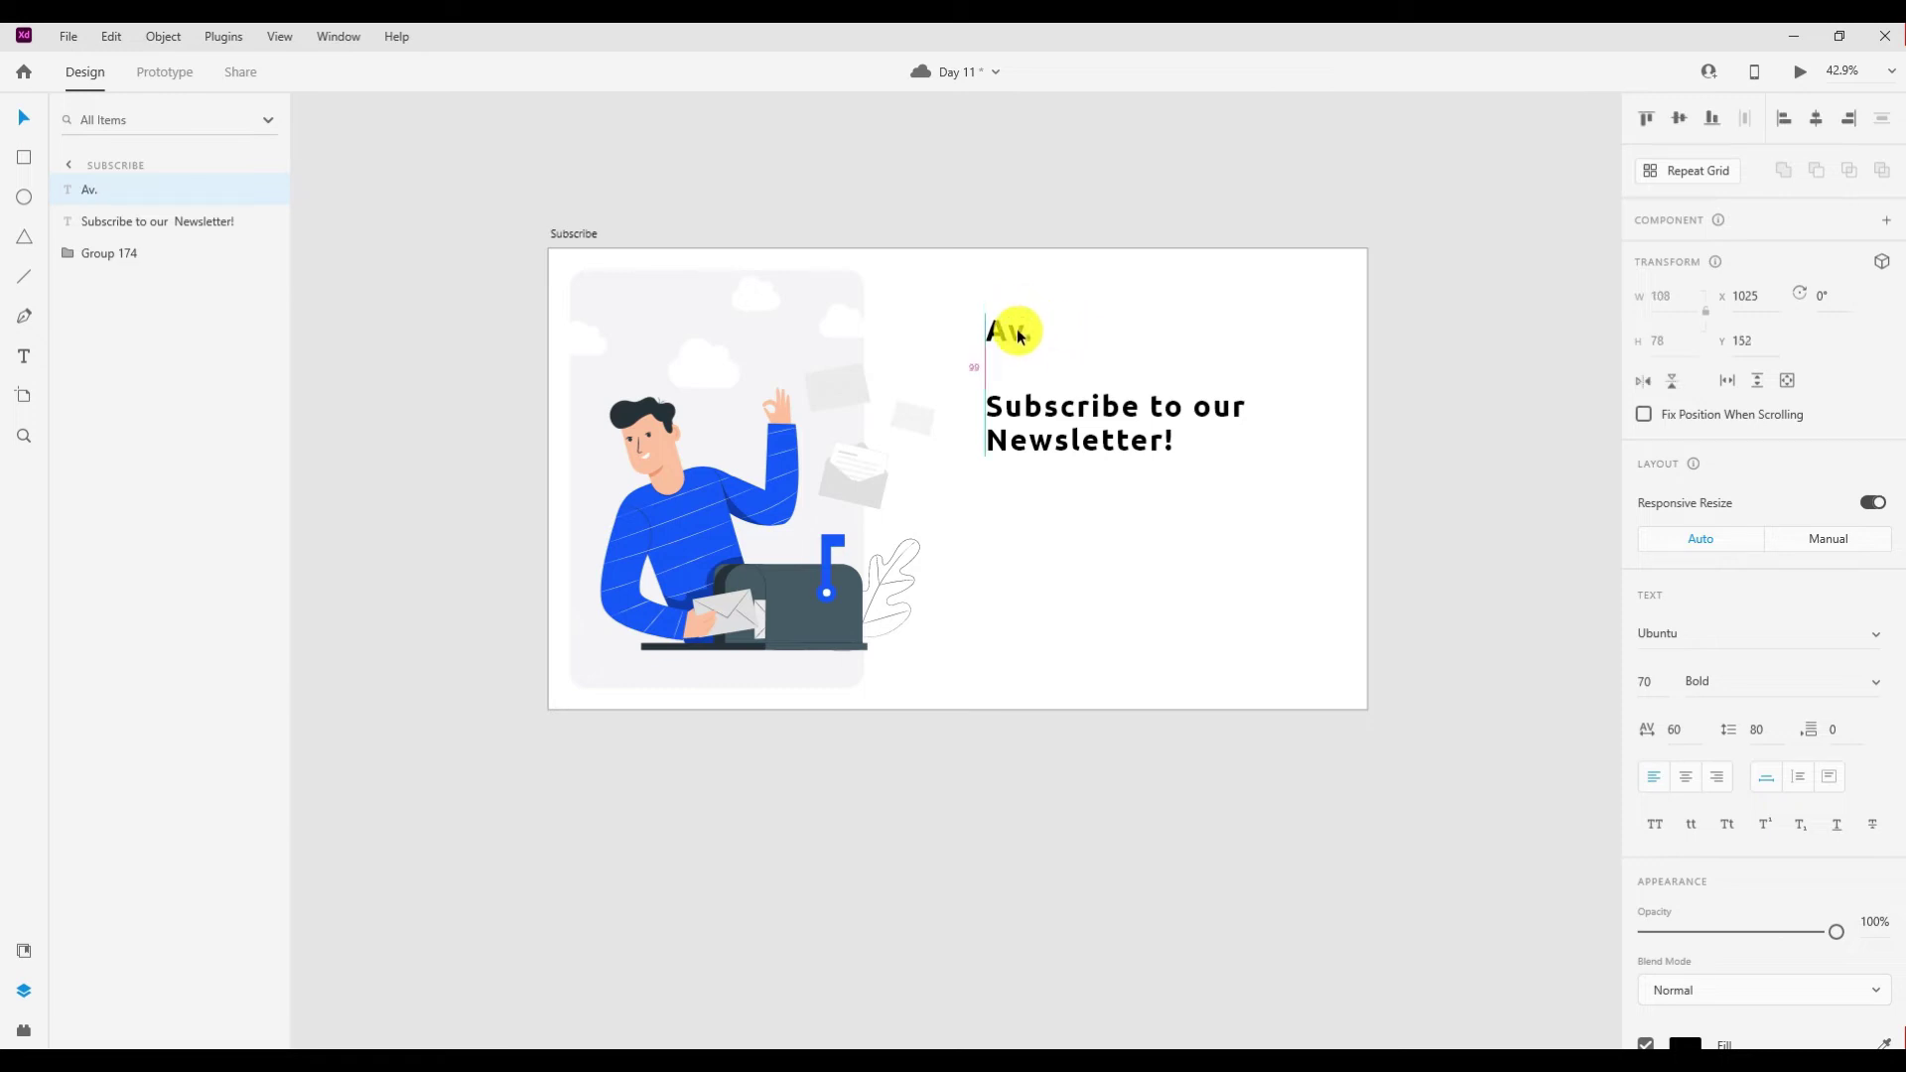
scroll(1744, 774, down, 5)
scroll(1744, 774, down, 1)
Make the 'Av.' logo blue and position it just above the heading.
click(1686, 756)
click(1460, 892)
click(1156, 422)
drag(996, 342, 997, 347)
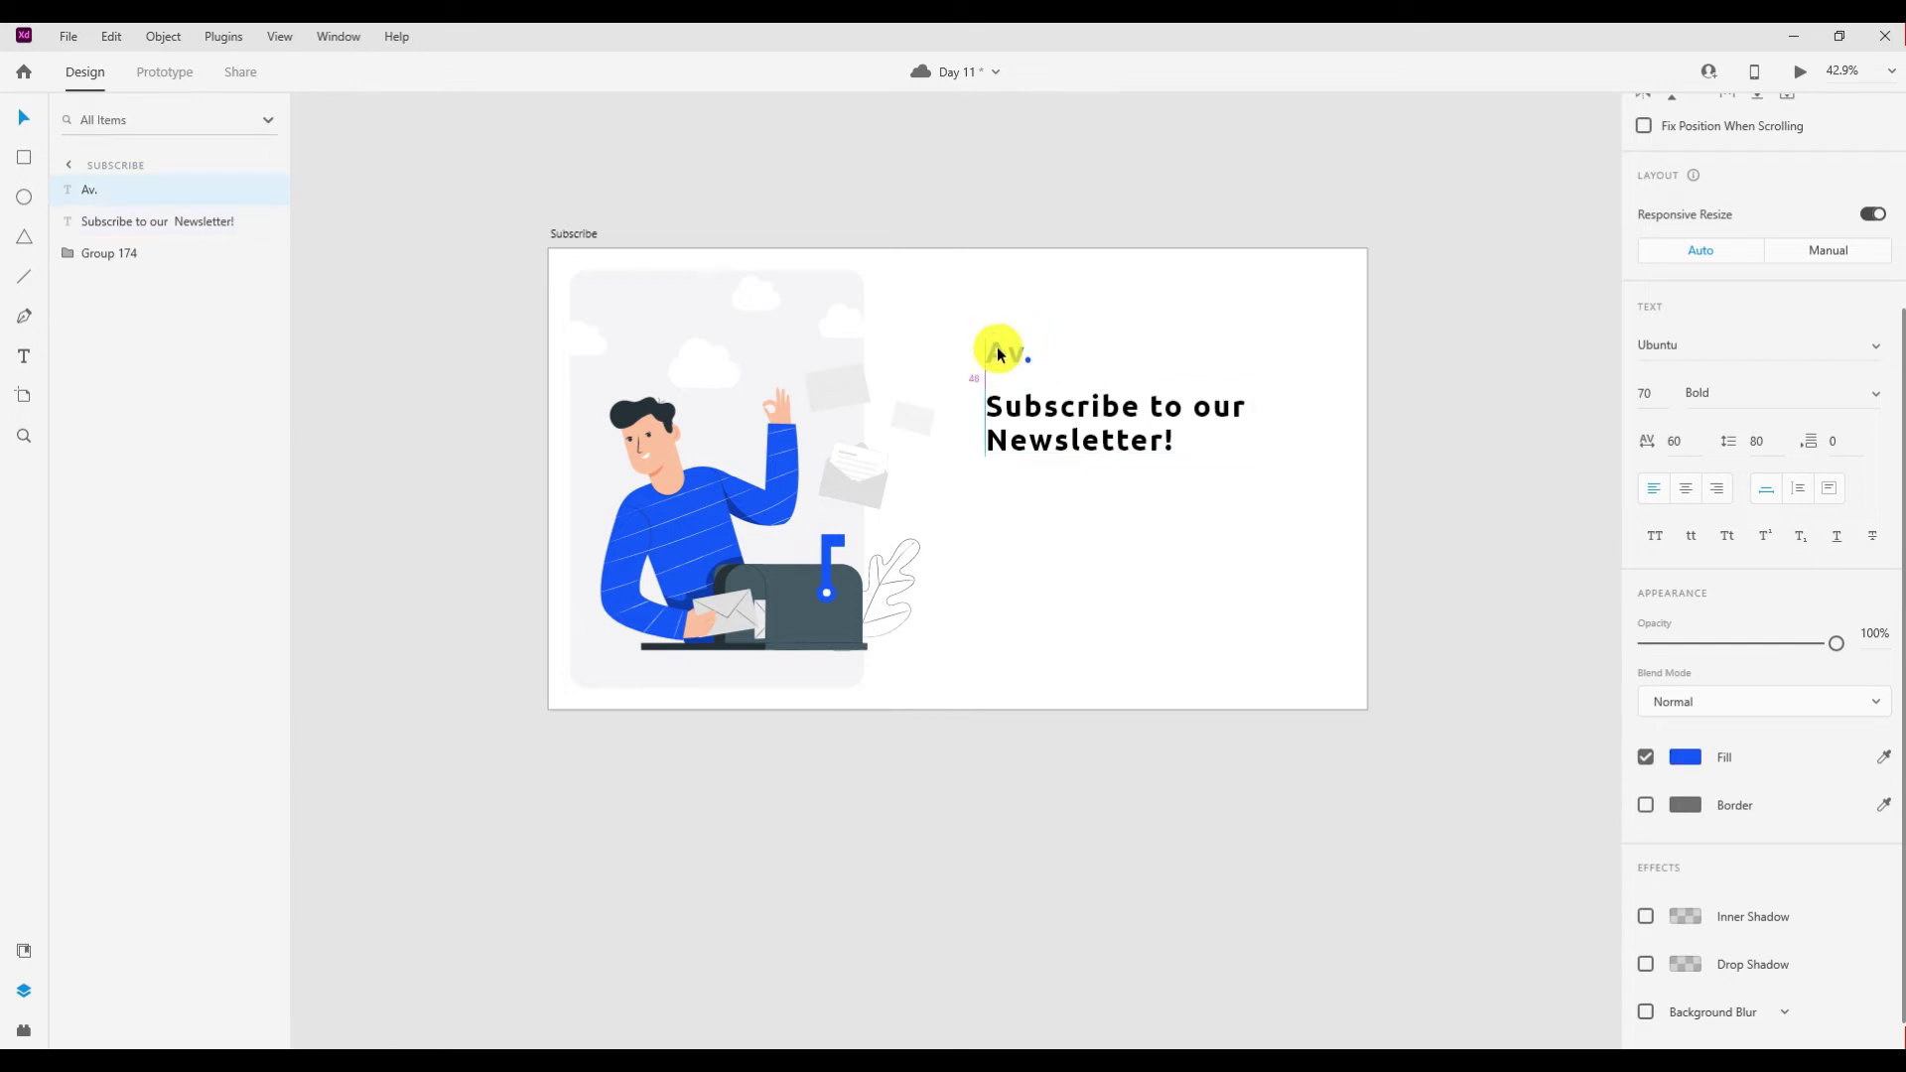
shift+click(1016, 429)
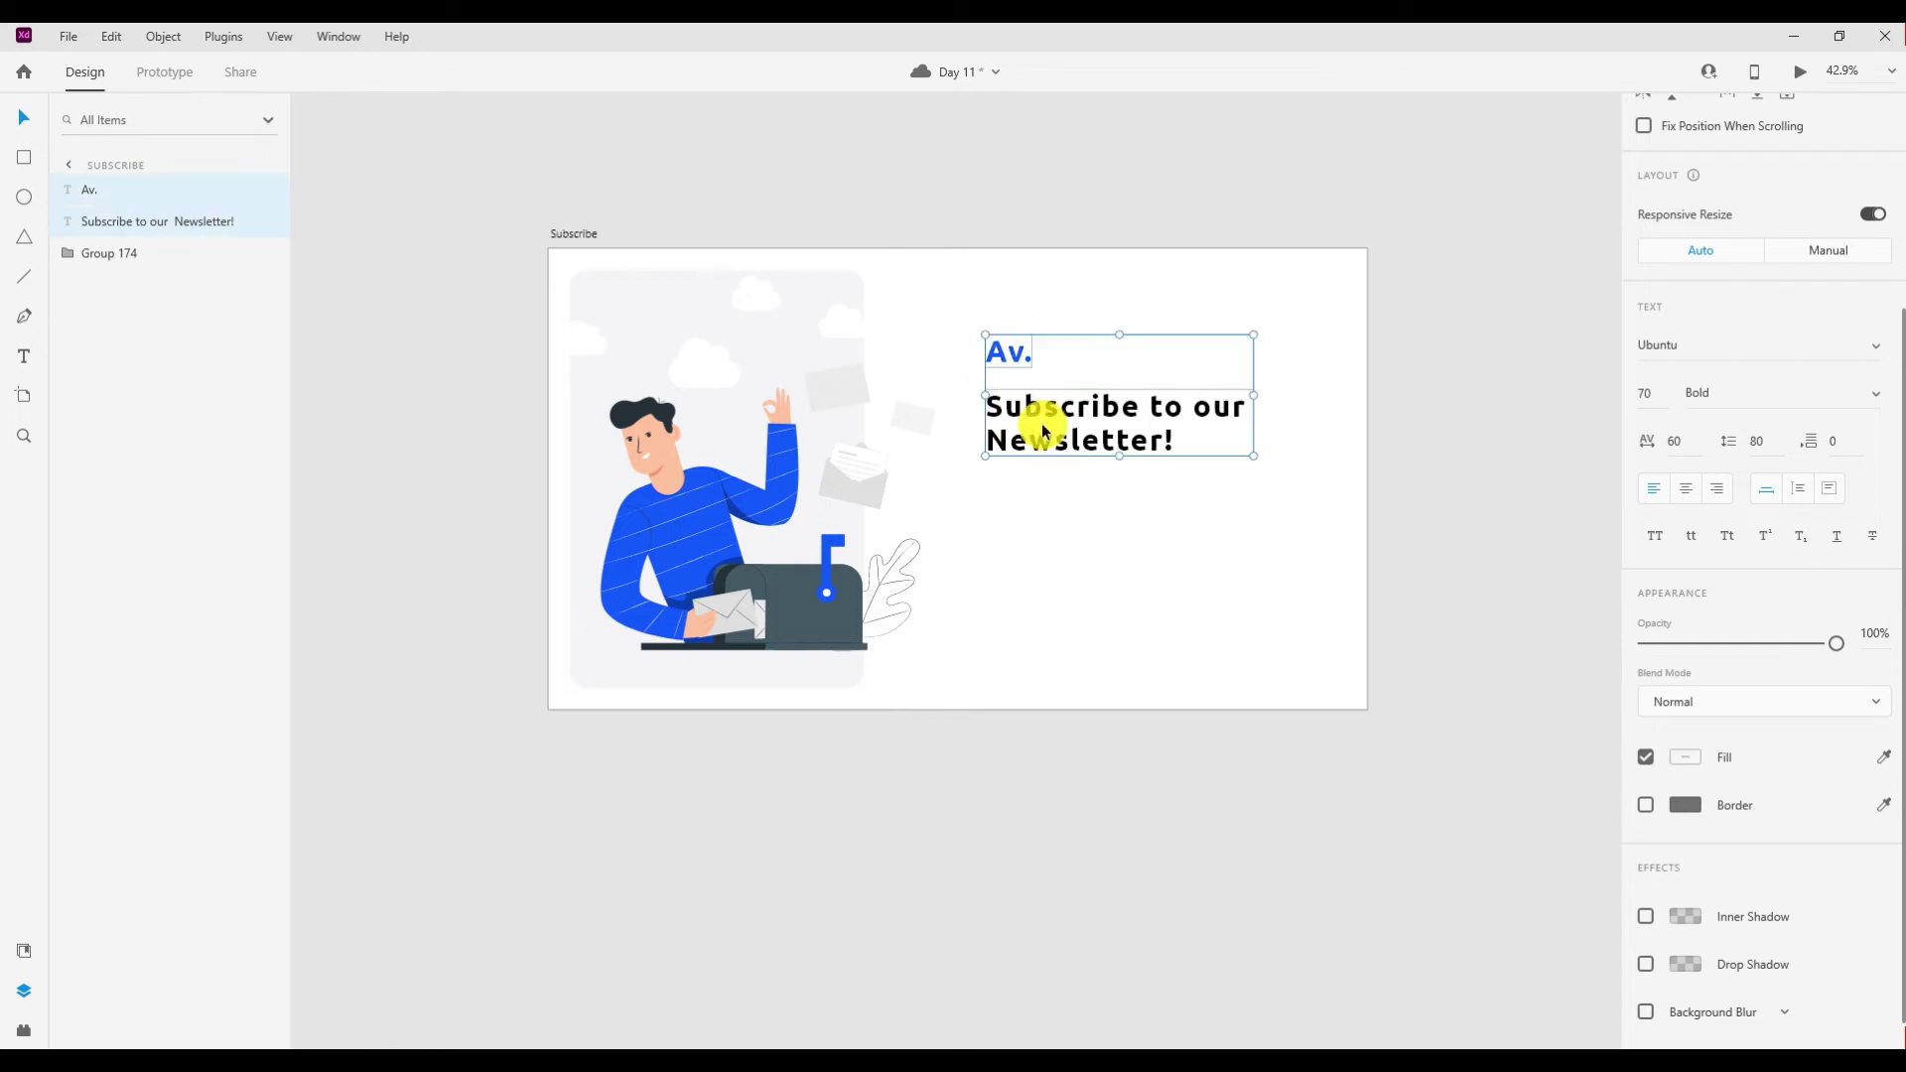
drag(1042, 423, 1040, 415)
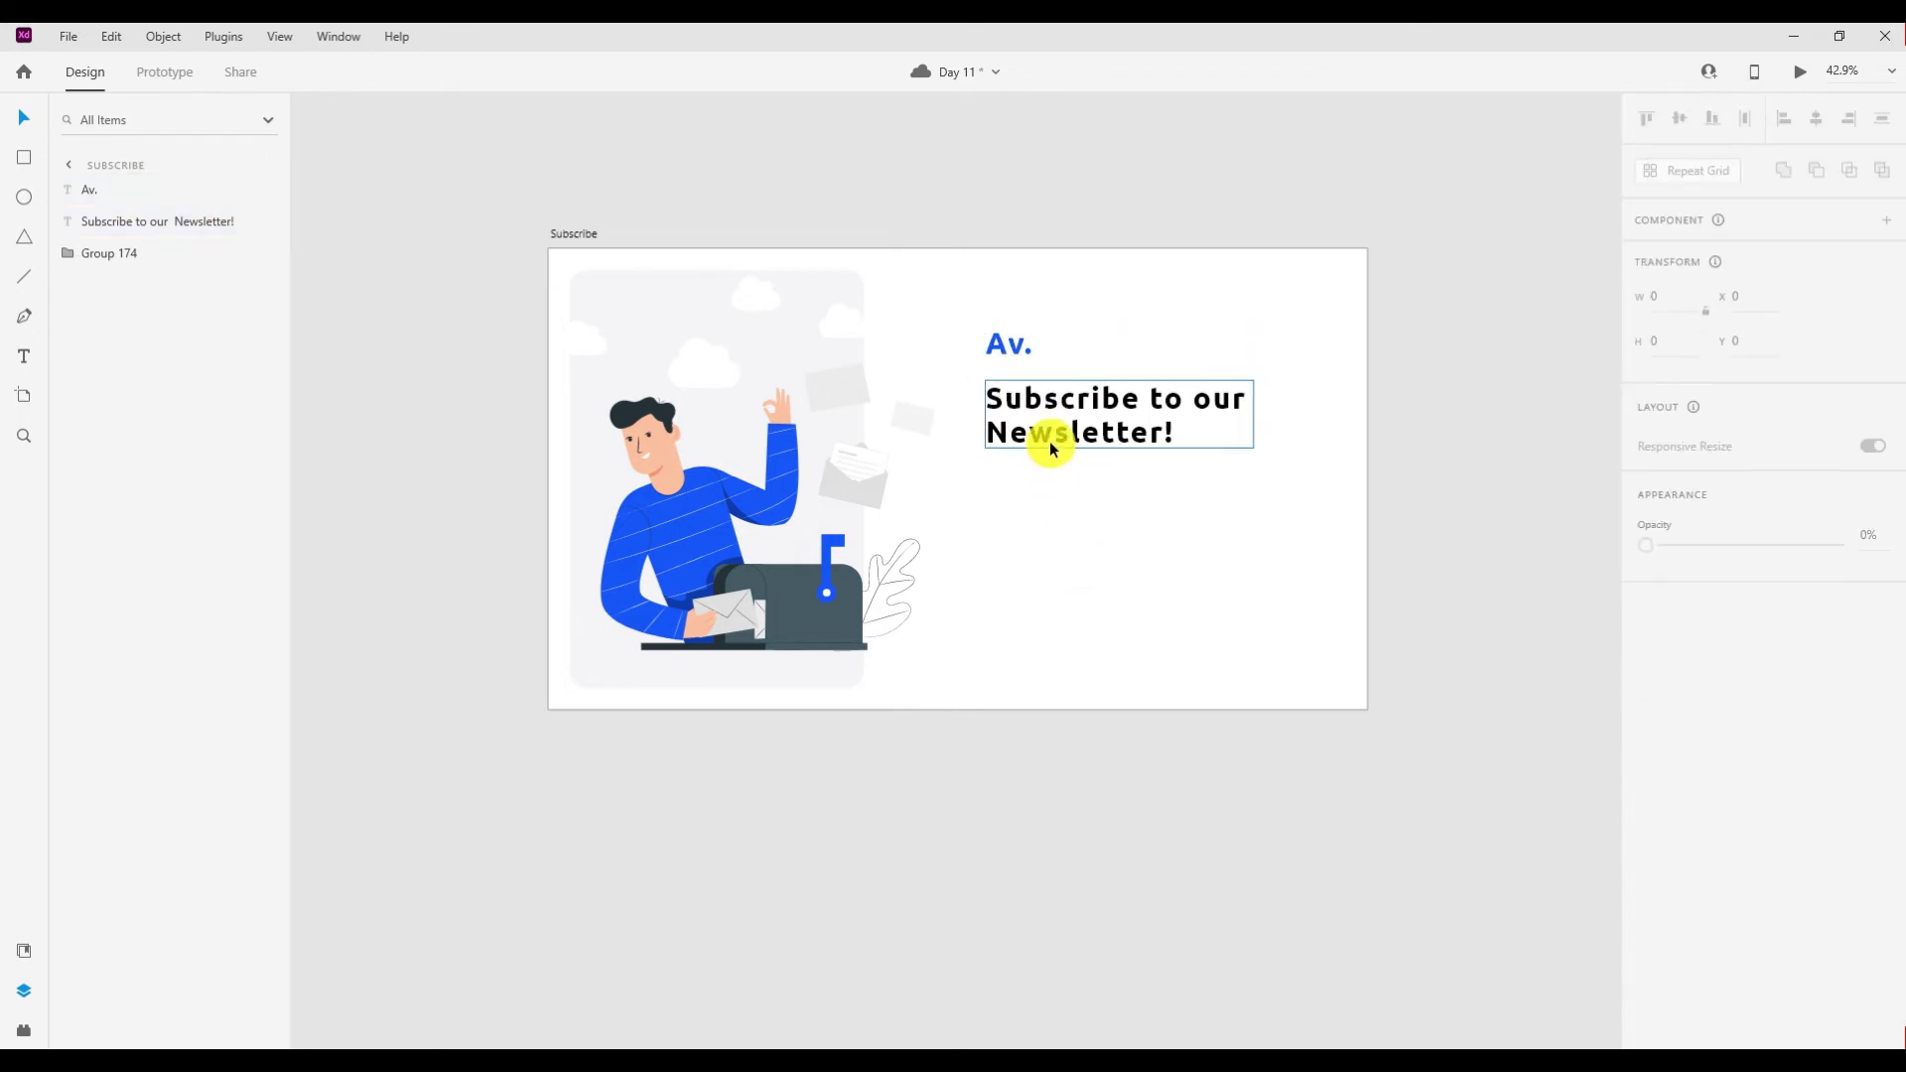
Place a fixed-width copy of the heading below it at font size 20.
click(1050, 441)
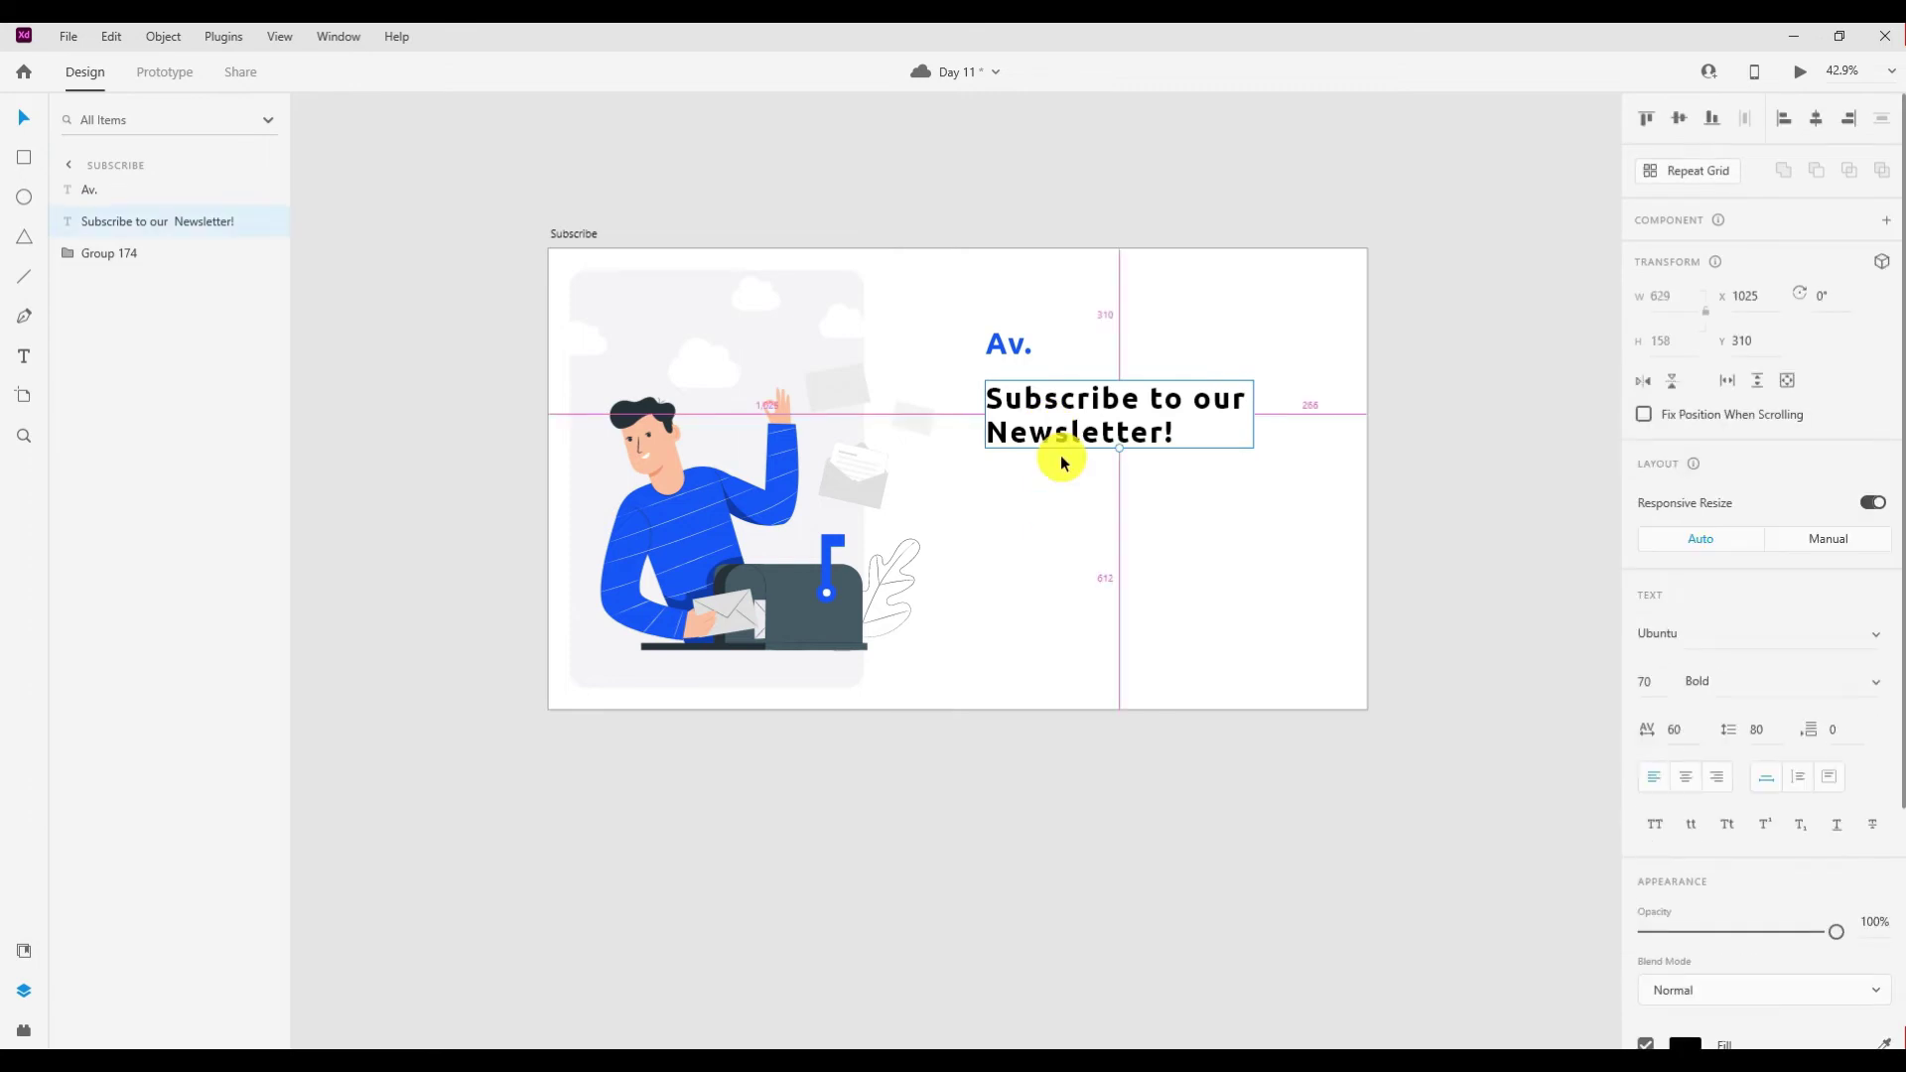
drag(1062, 436, 1076, 517)
click(1797, 776)
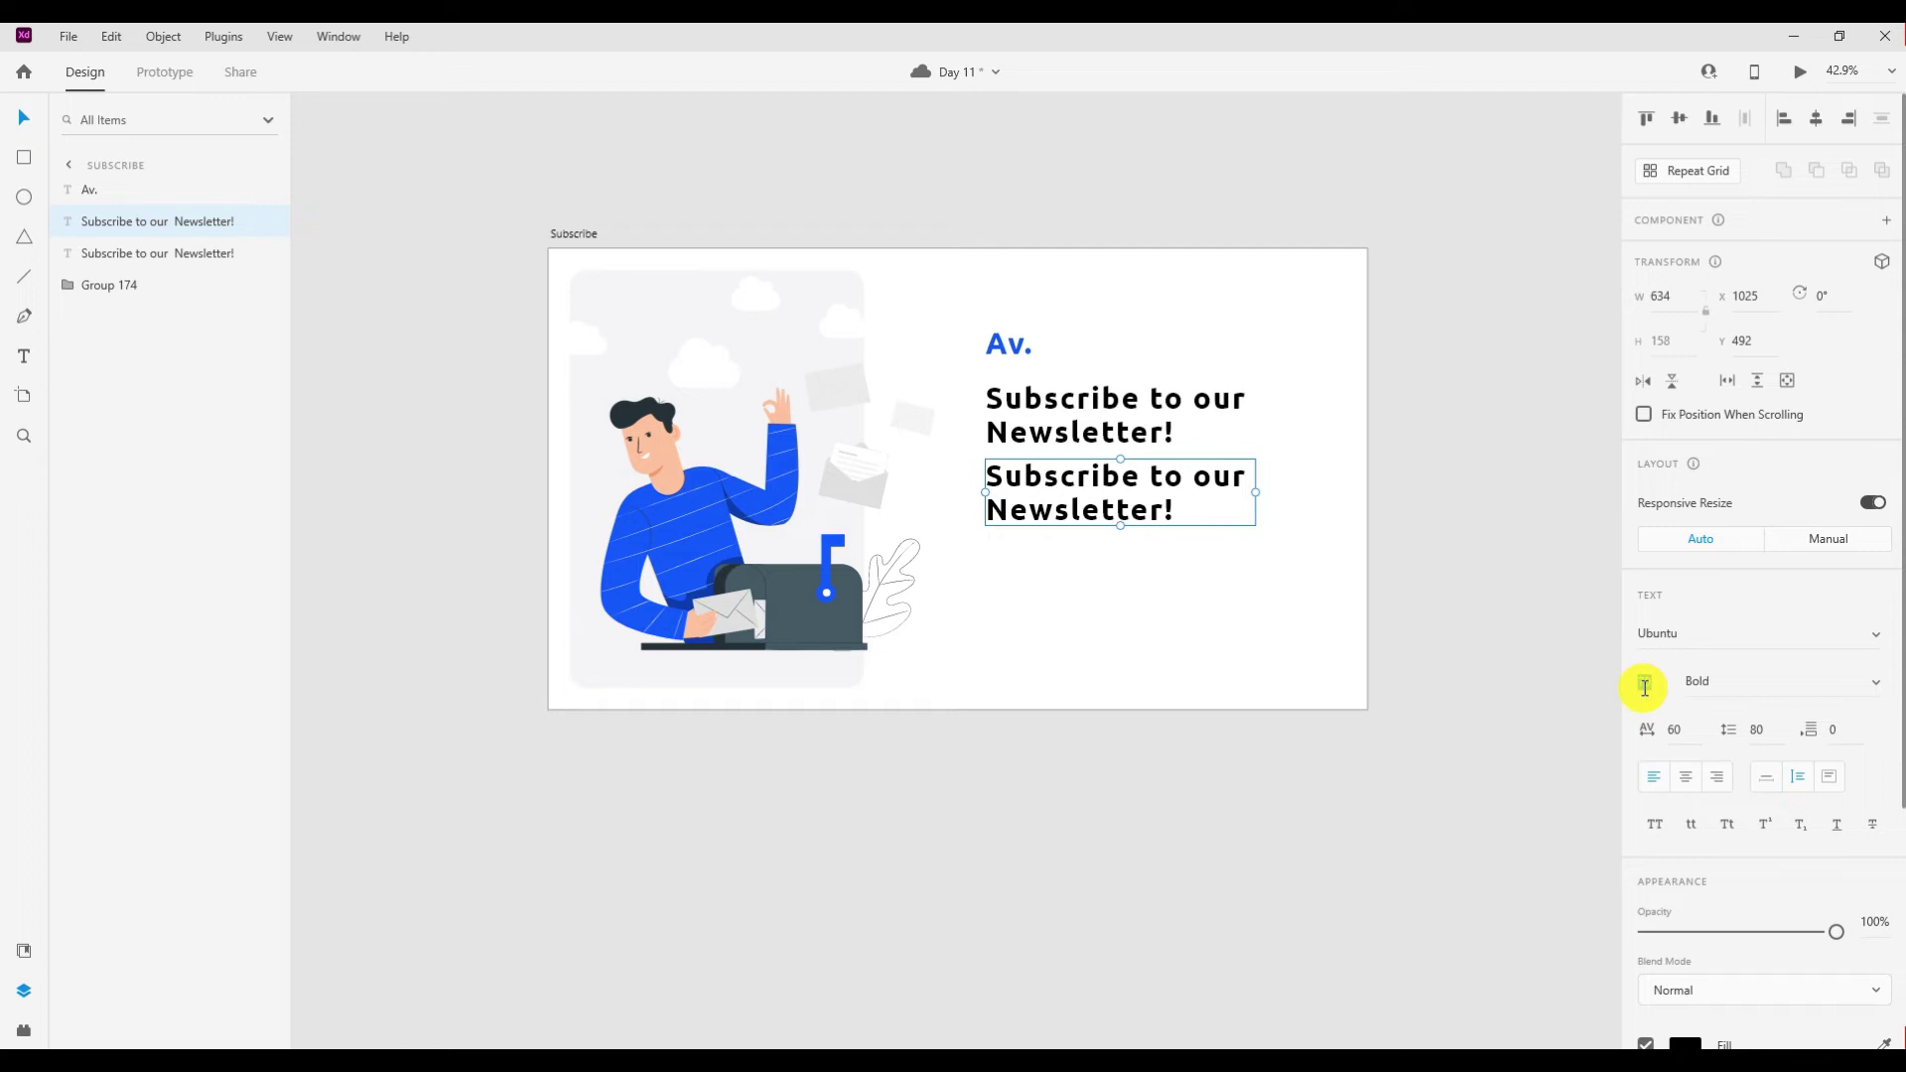
text(20)
key(Return)
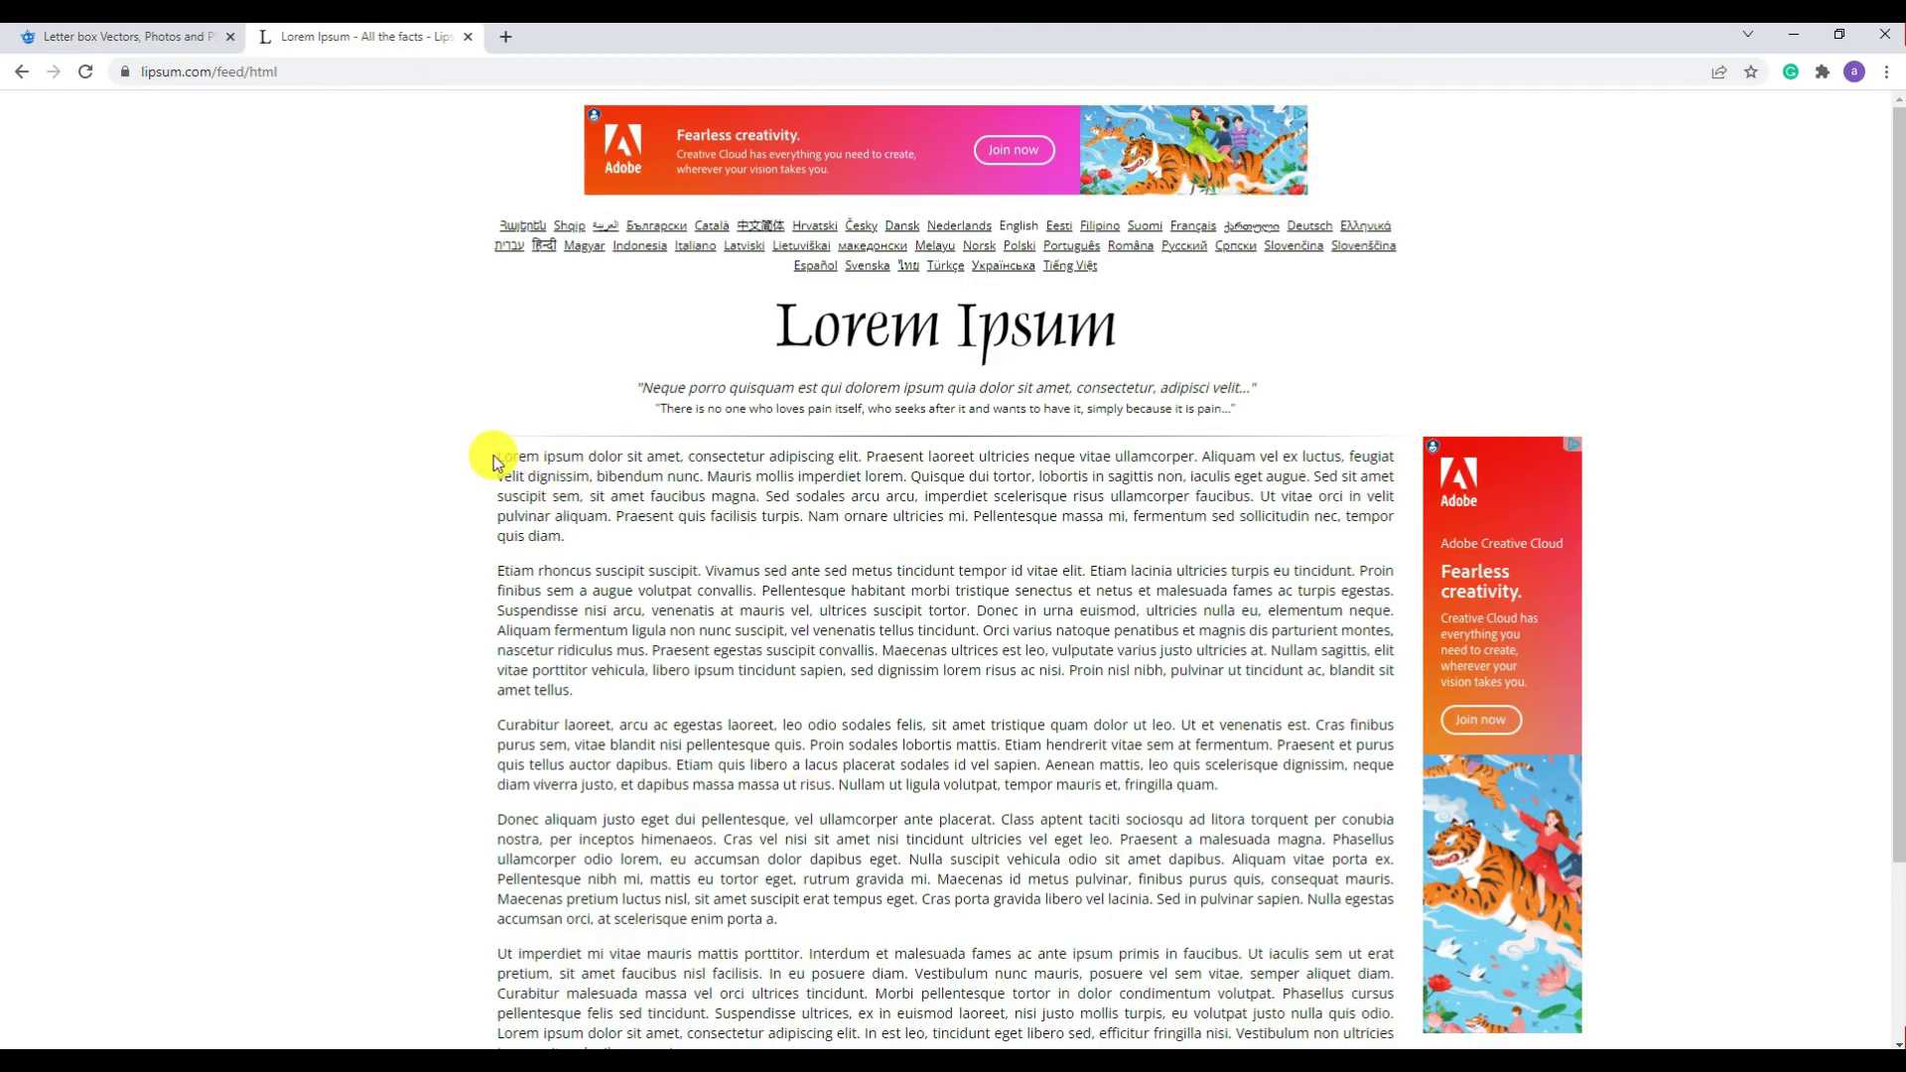
Paste Lorem ipsum text from lipsum.com into the body text block.
drag(496, 456, 887, 480)
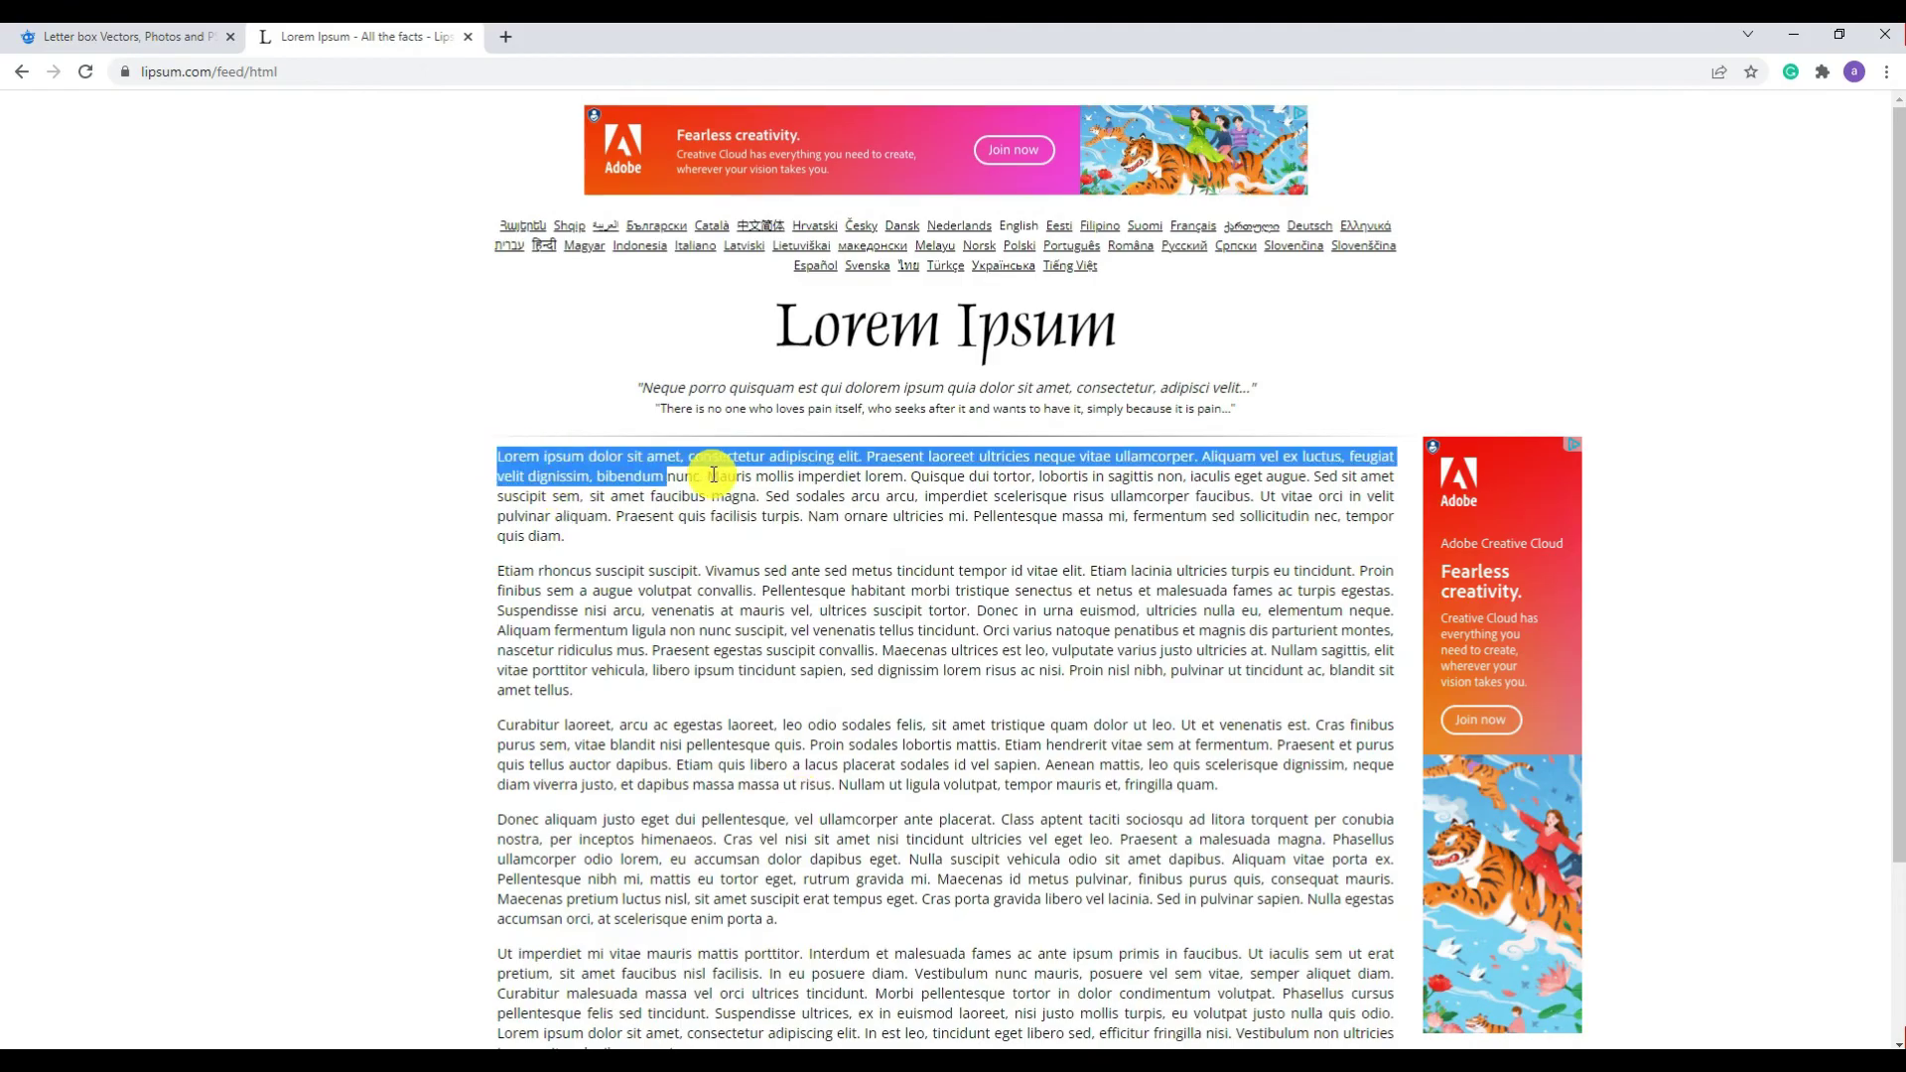
key(alt+Tab)
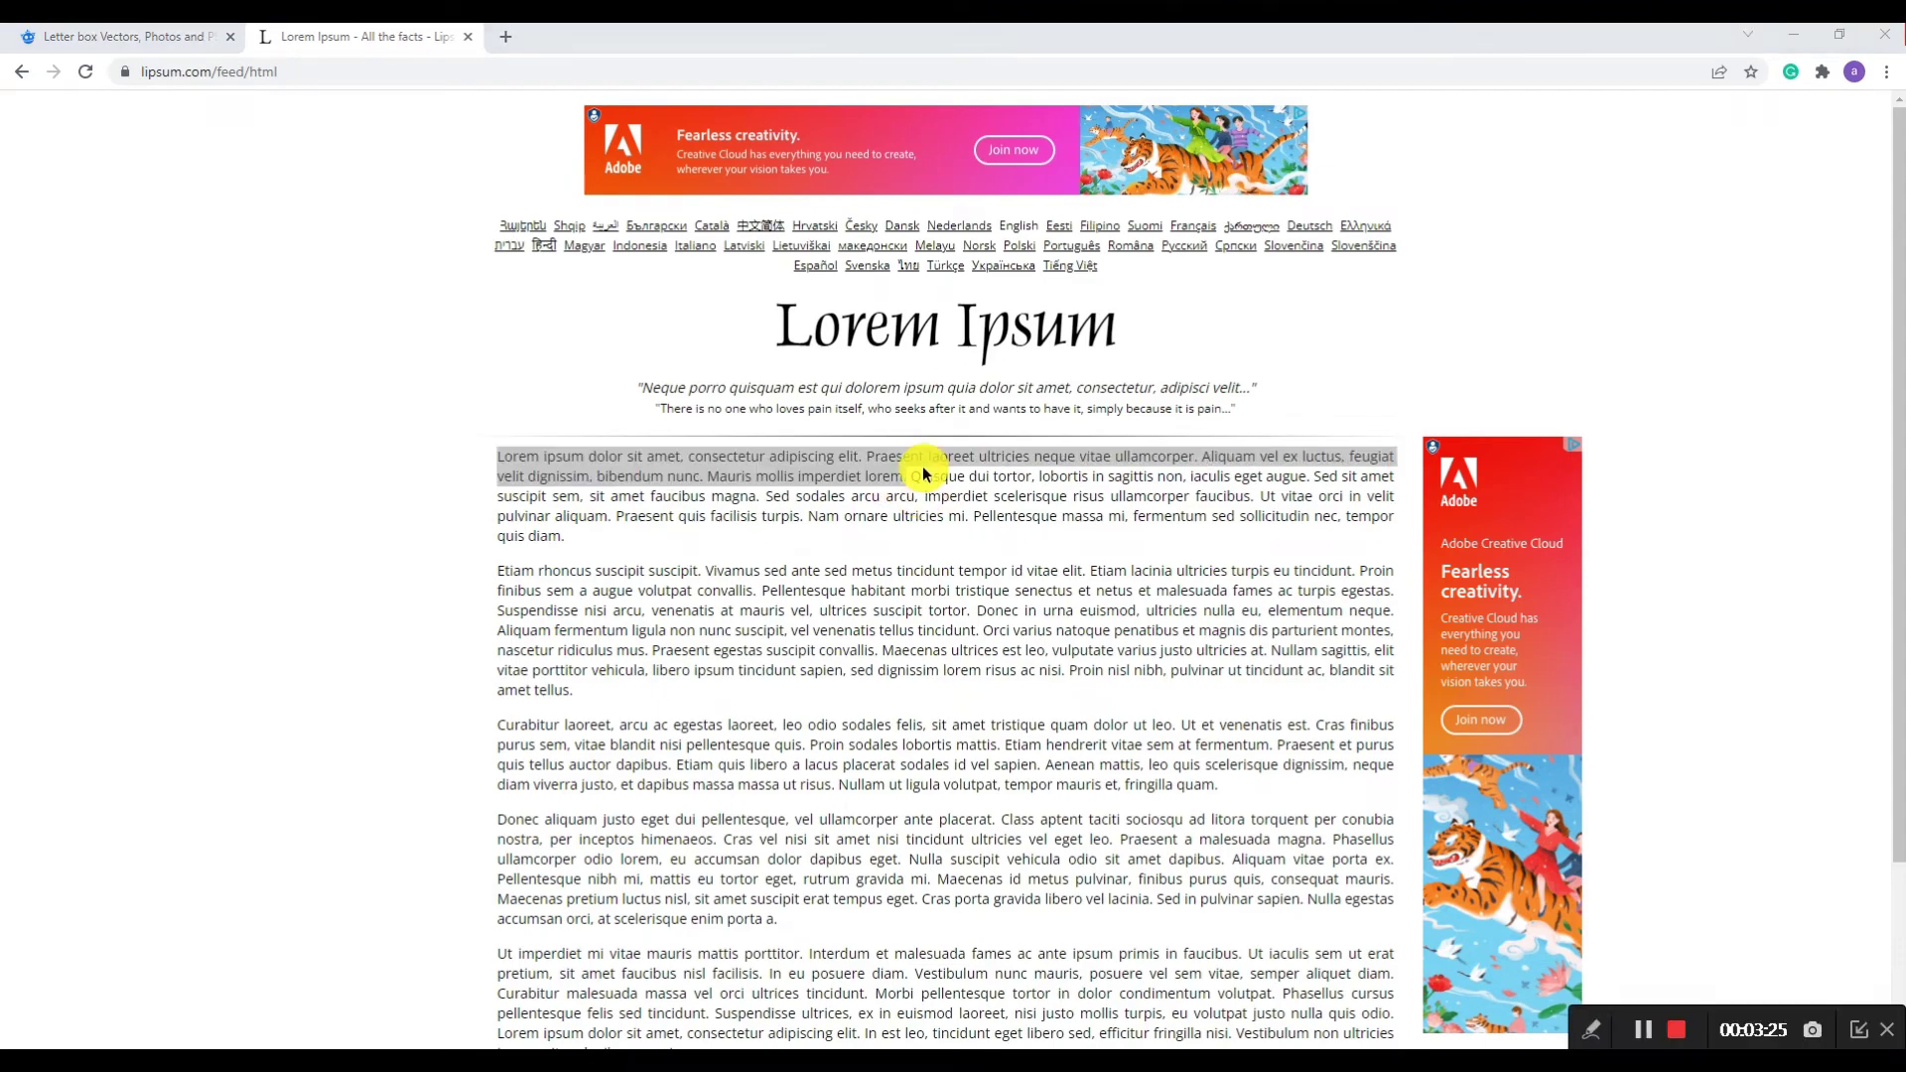
double_click(1060, 475)
text(Lorem ipsum dolor sit amet, consectetur adipiscing elit. Praesent laoreet ultricies neque vitae ullamcorper.)
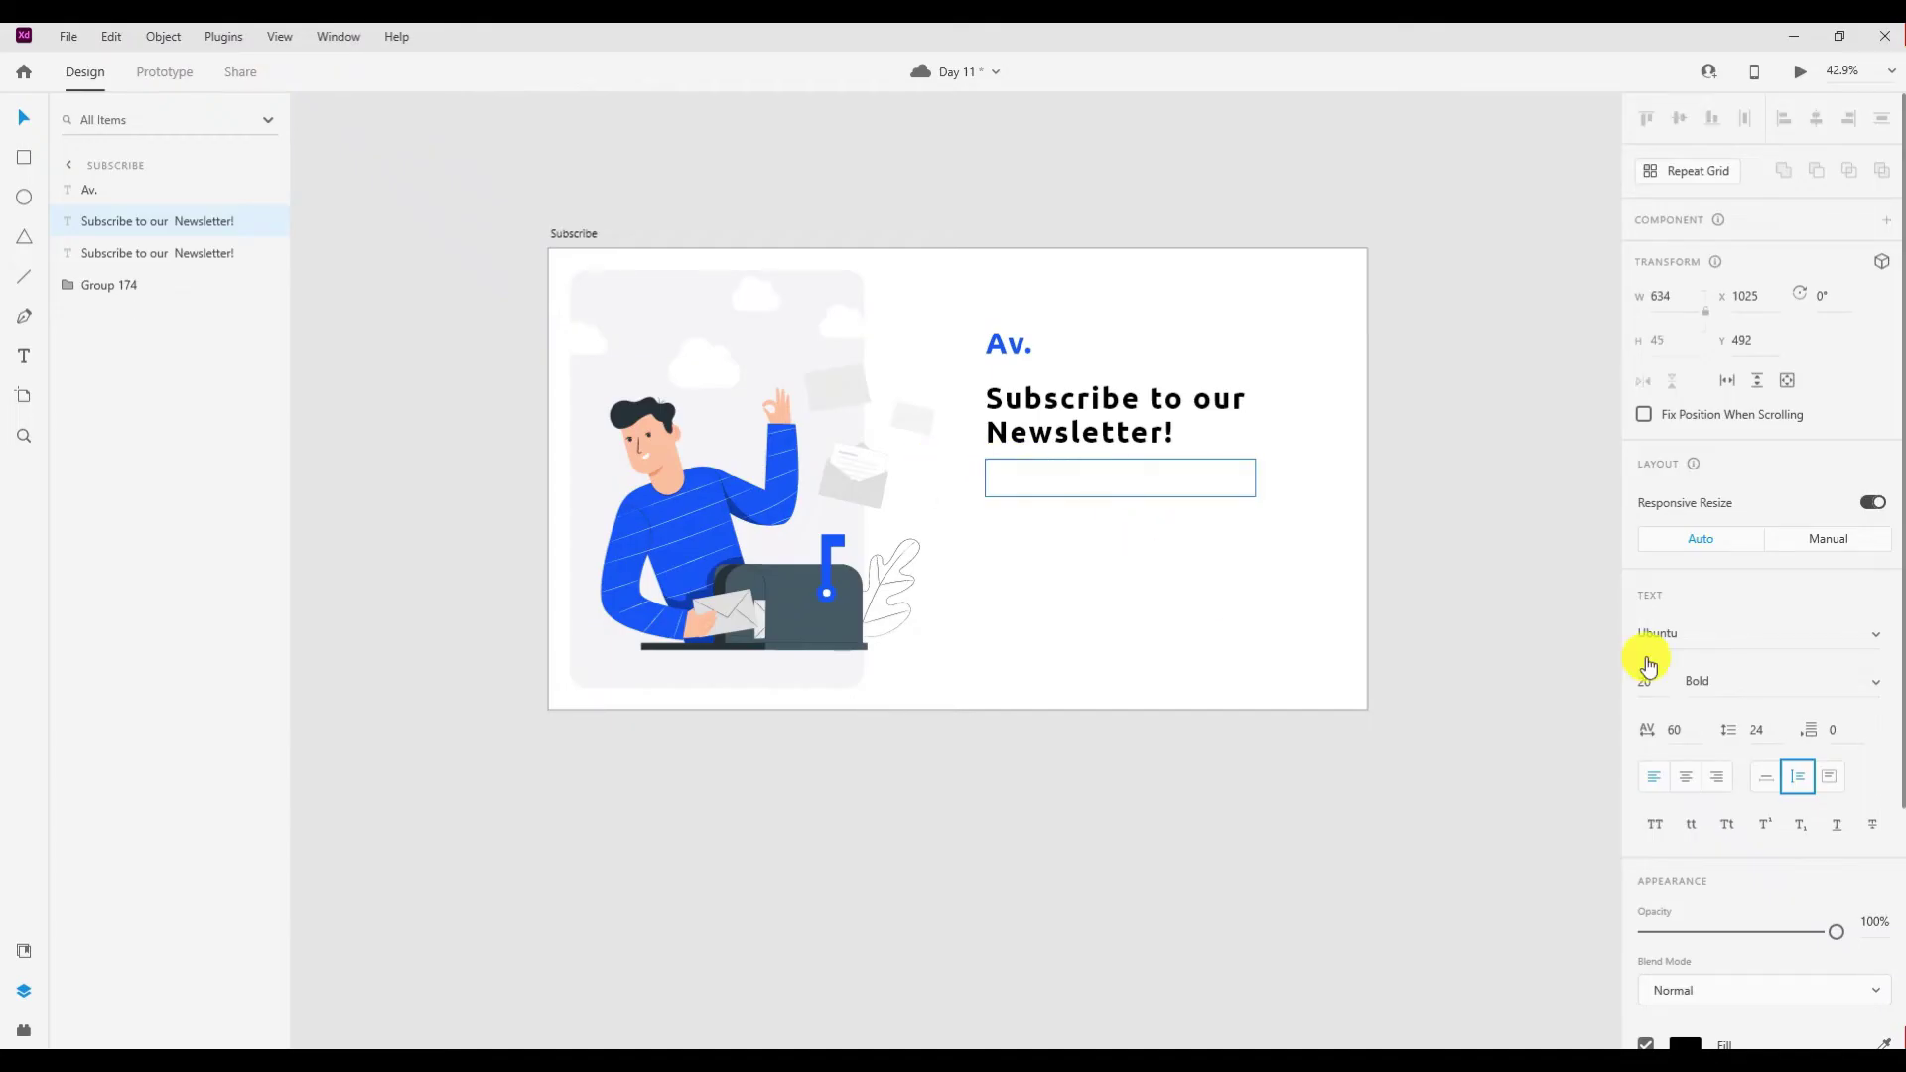
Set the paragraph's line spacing to 35.
click(1761, 734)
text(34)
key(Up)
key(Up)
key(Up)
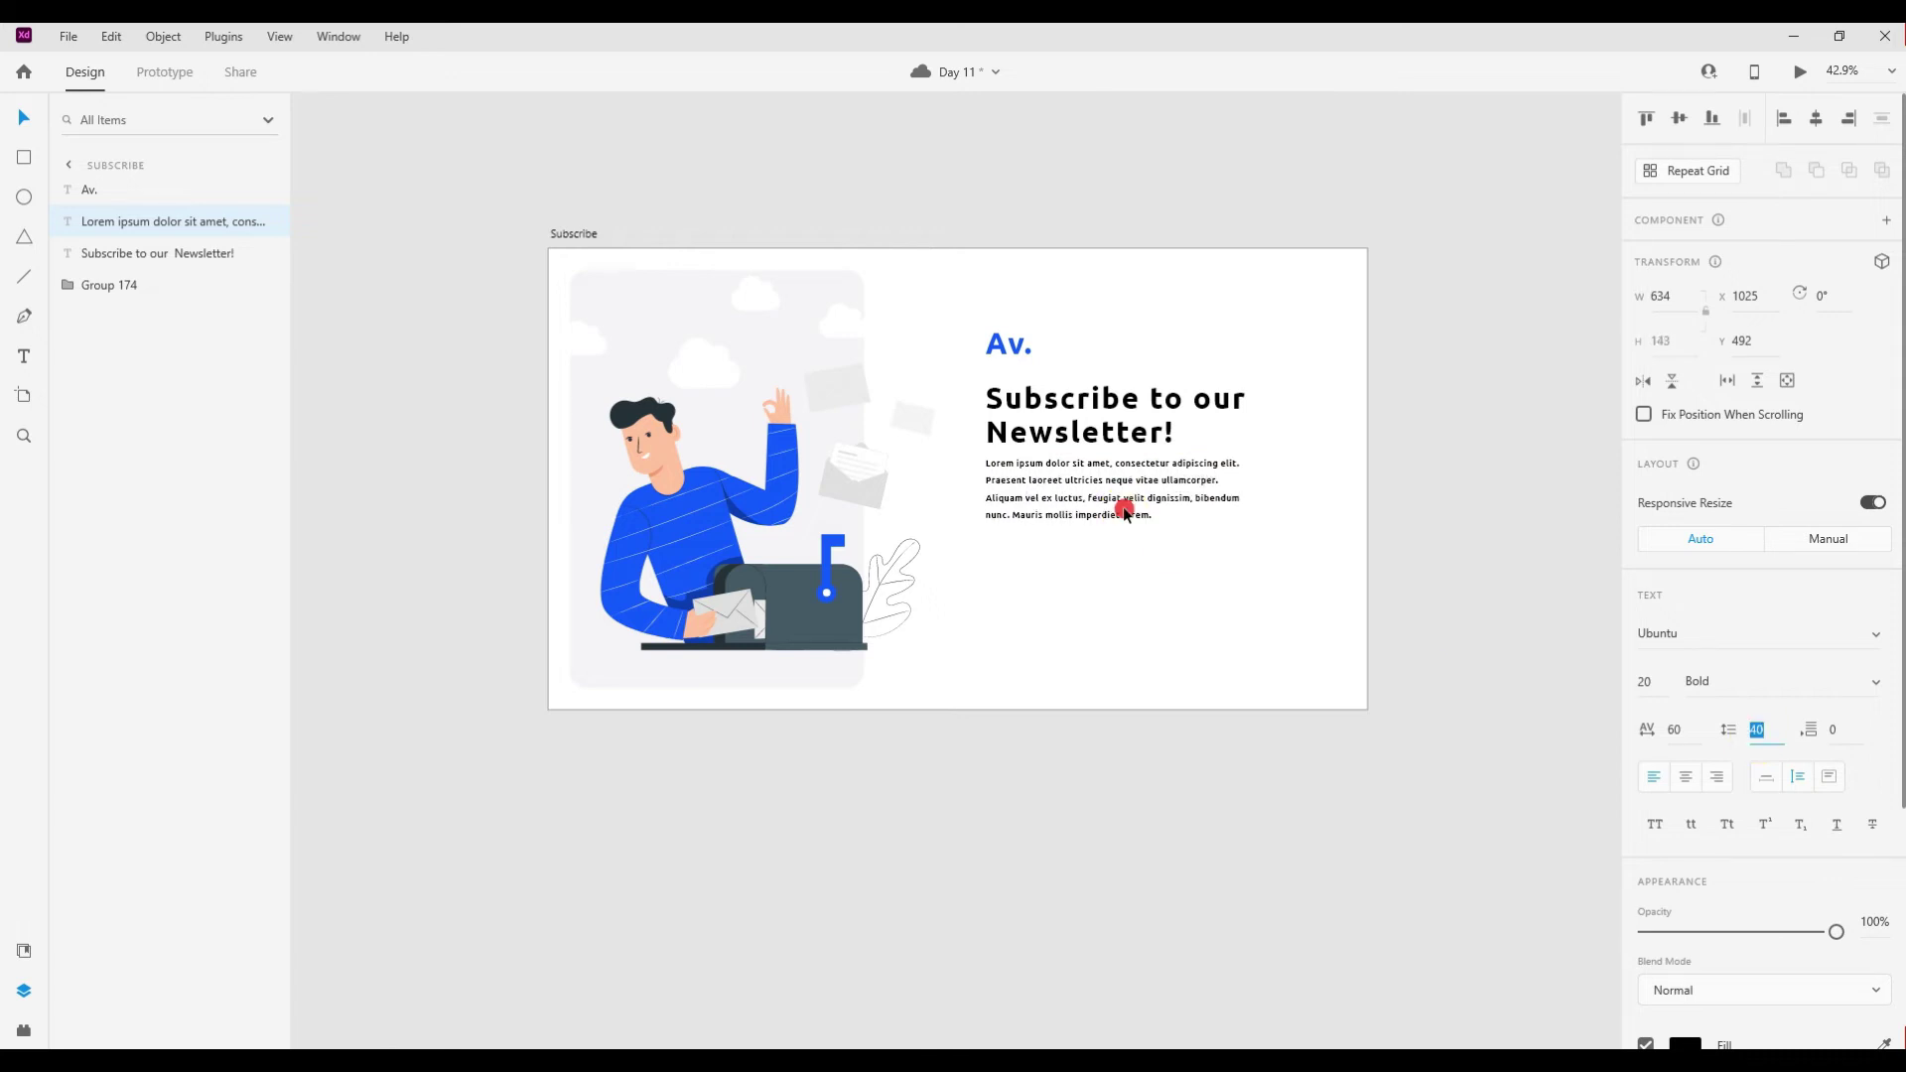
key(Down)
key(Down)
key(Down)
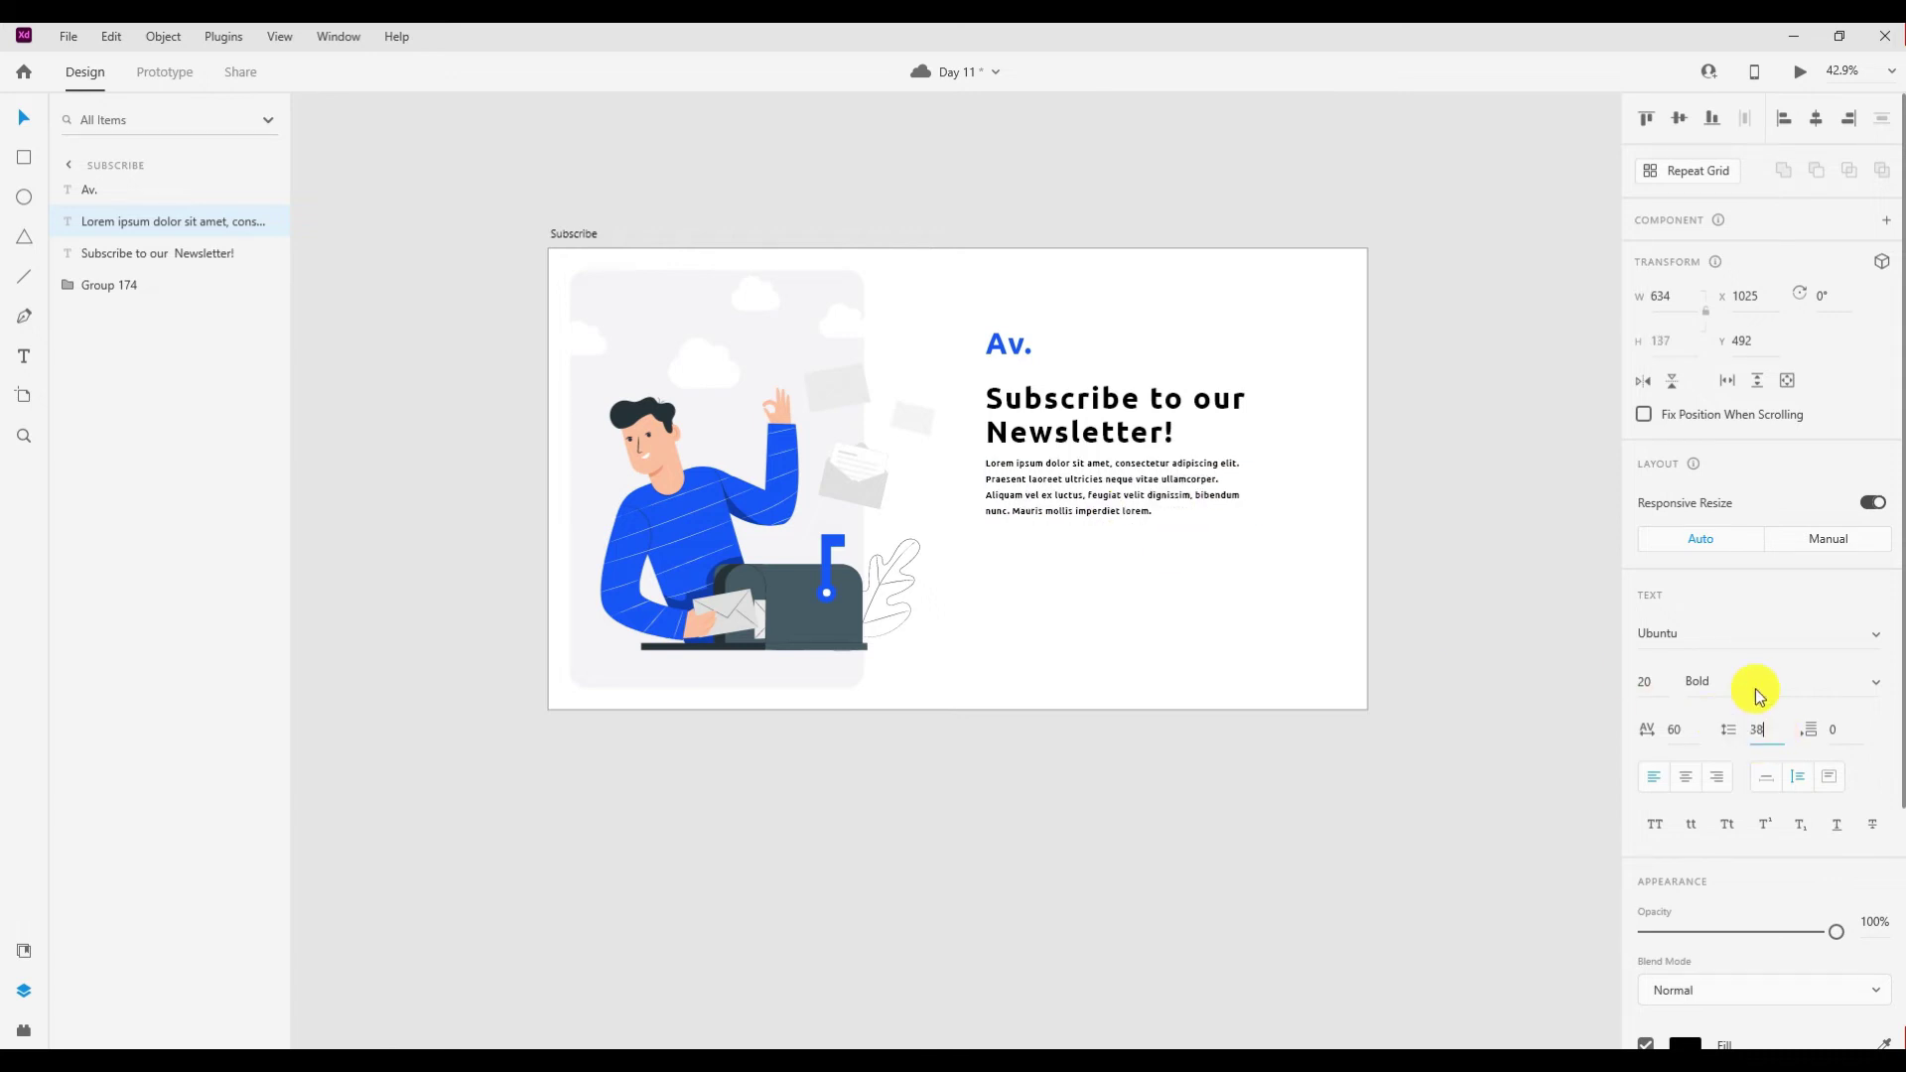
scroll(1742, 675, down, 4)
Change the paragraph's fill colour to grey.
click(1690, 717)
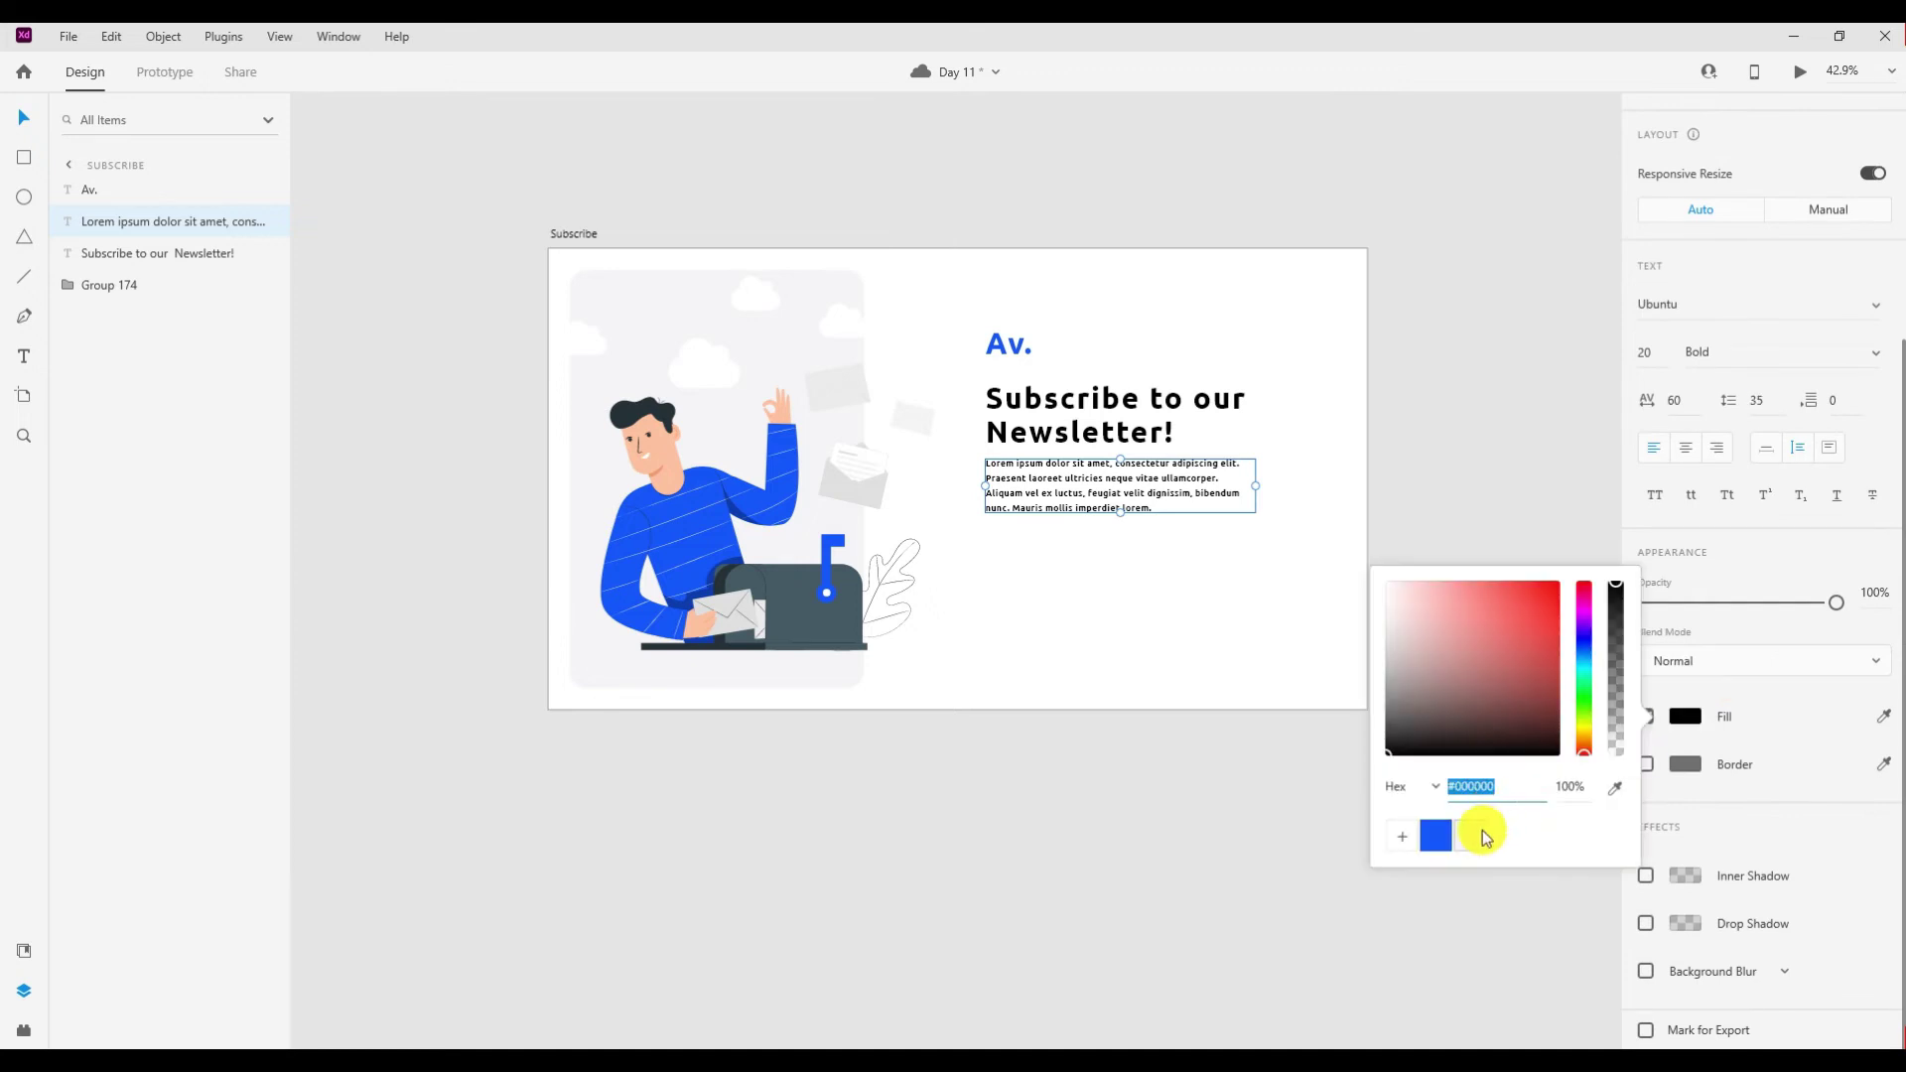
click(1472, 836)
drag(1402, 650, 1356, 651)
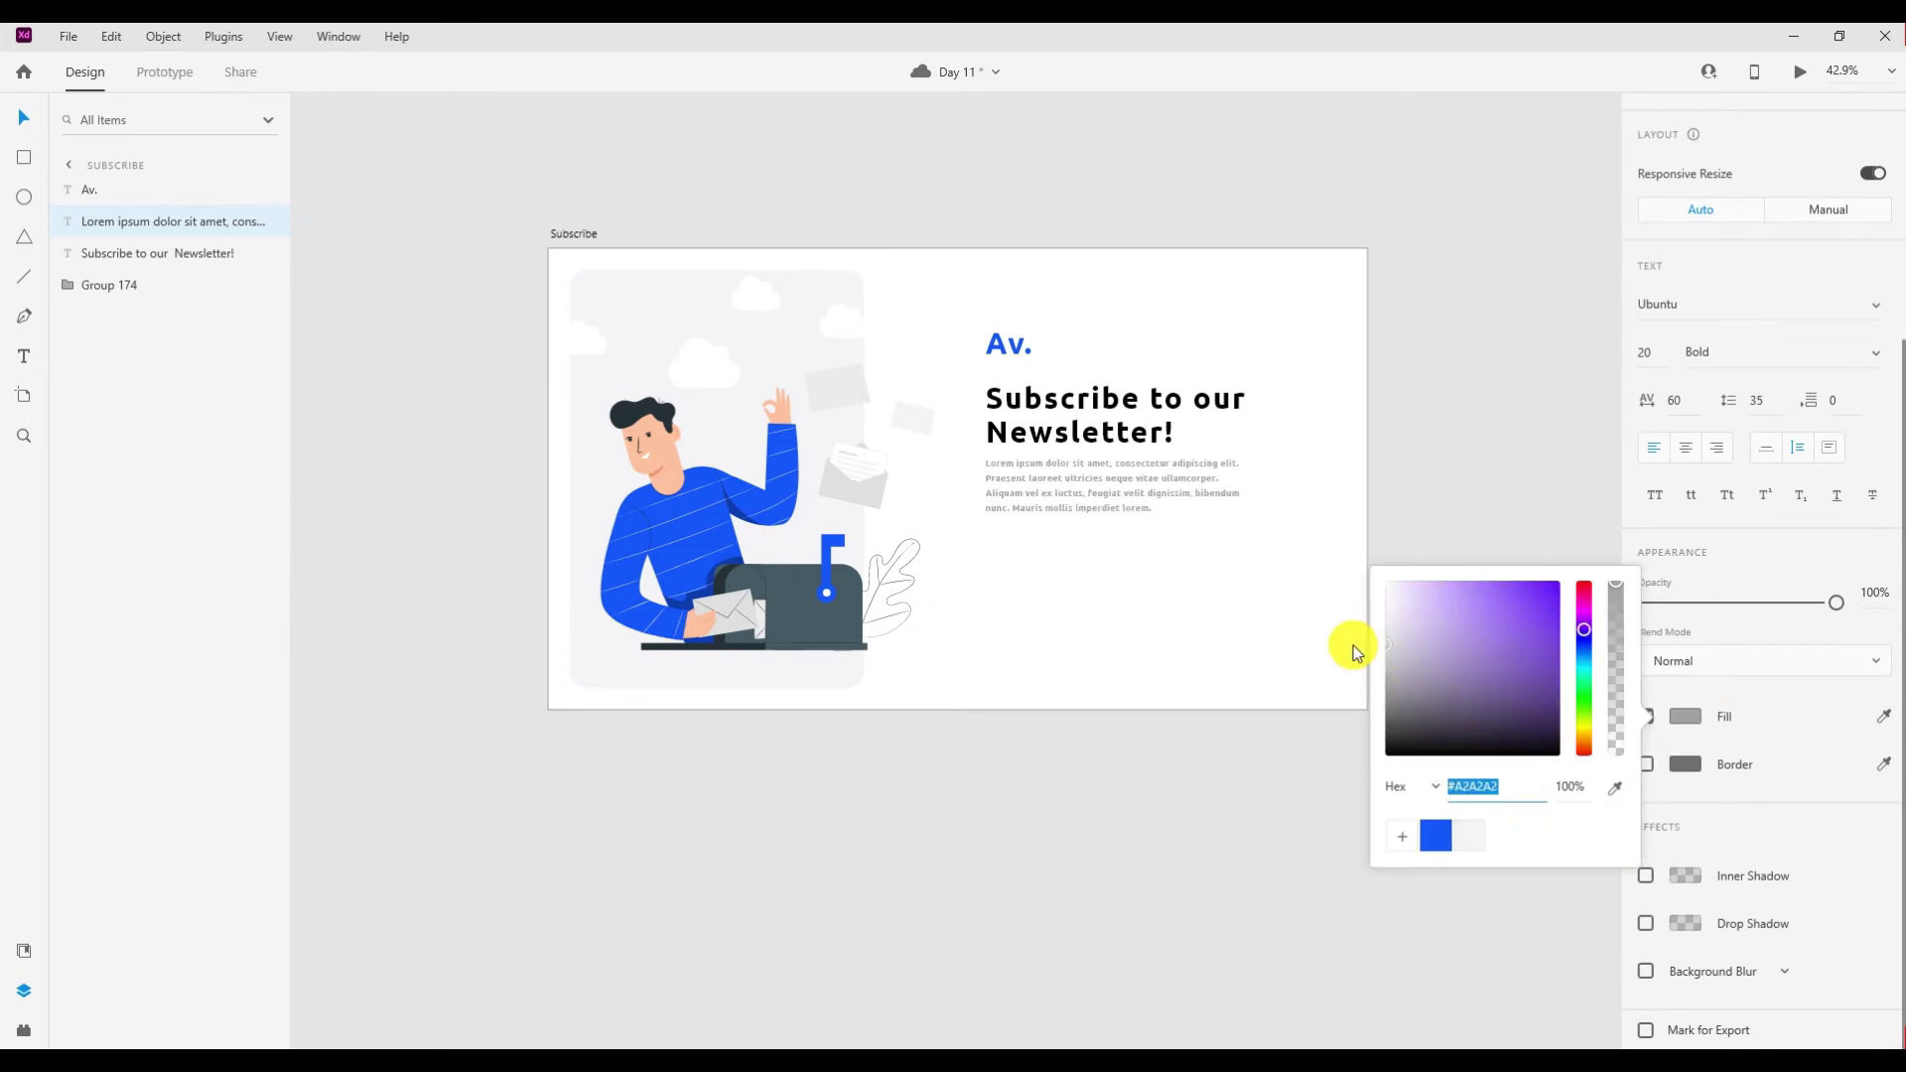
click(1157, 519)
scroll(1055, 489, up, 2)
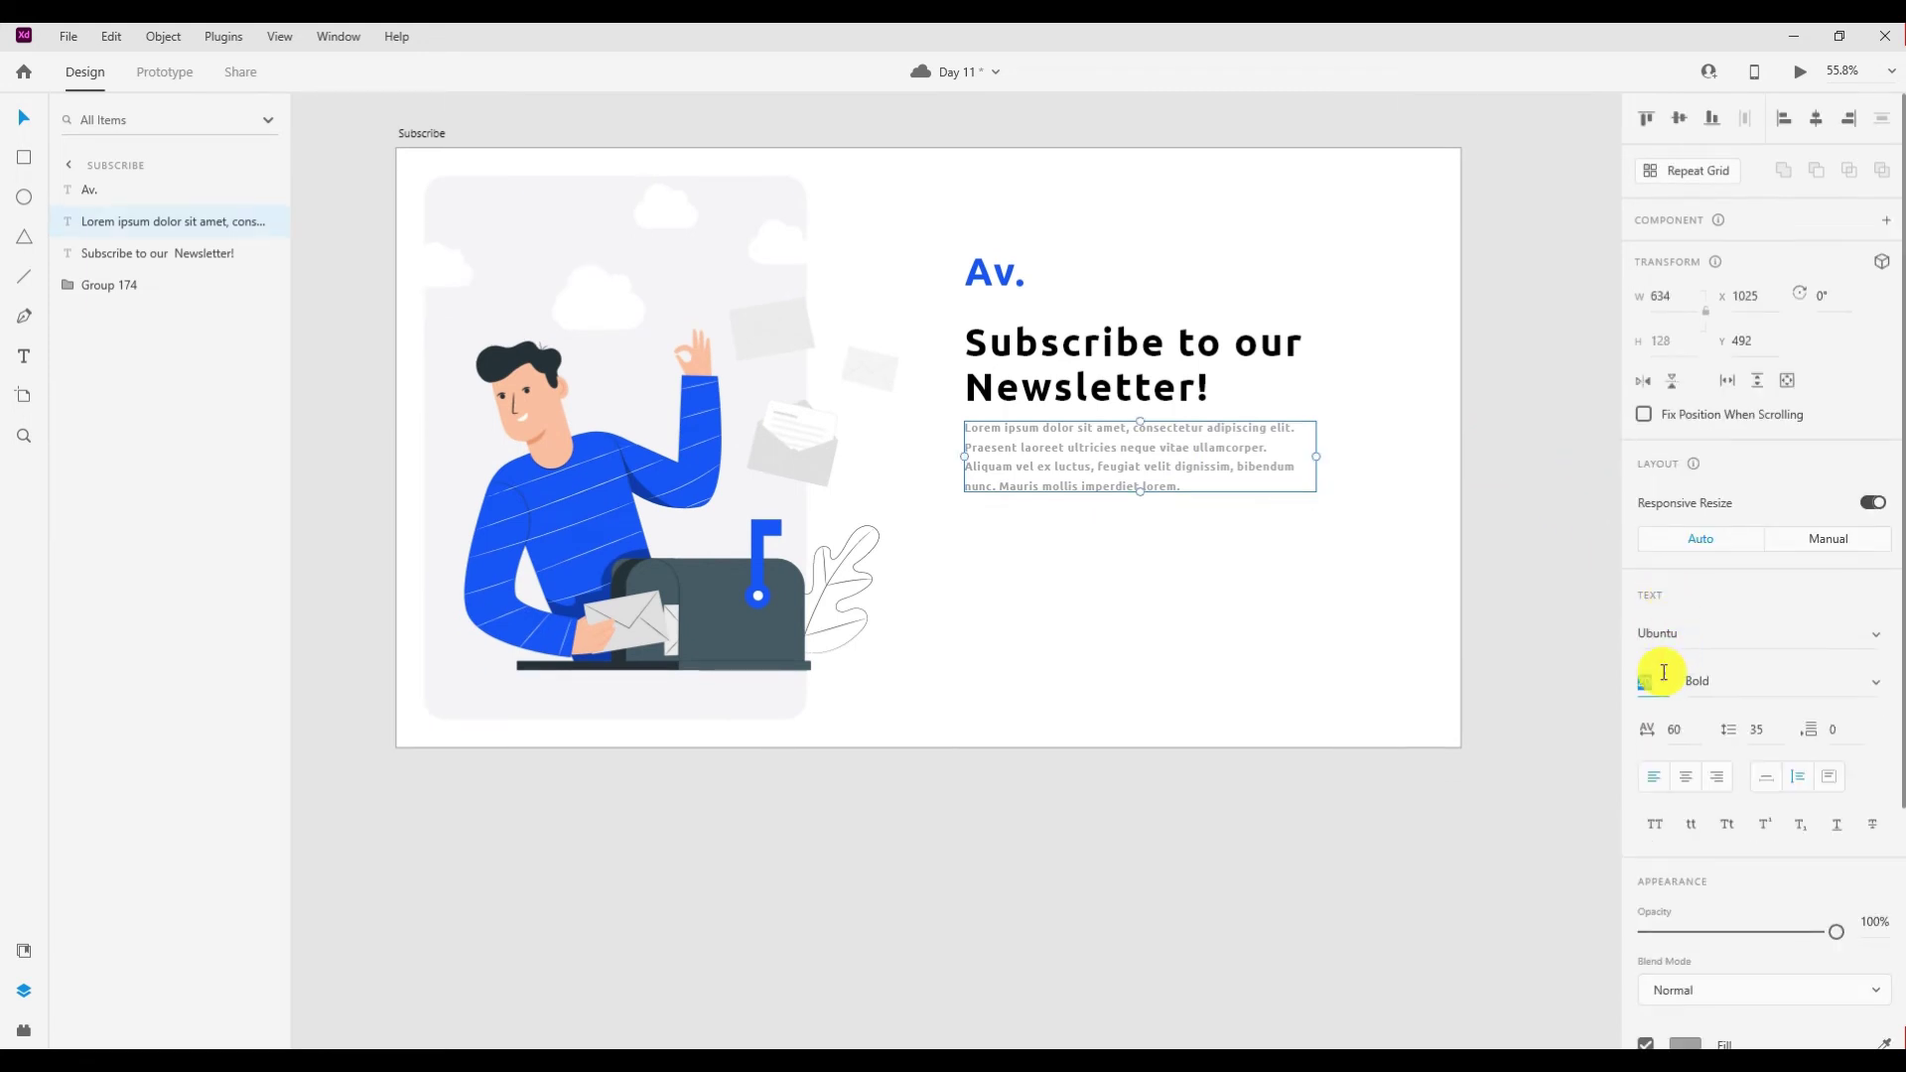
Set the paragraph to font size 30, line spacing 45, Regular weight.
key(Return)
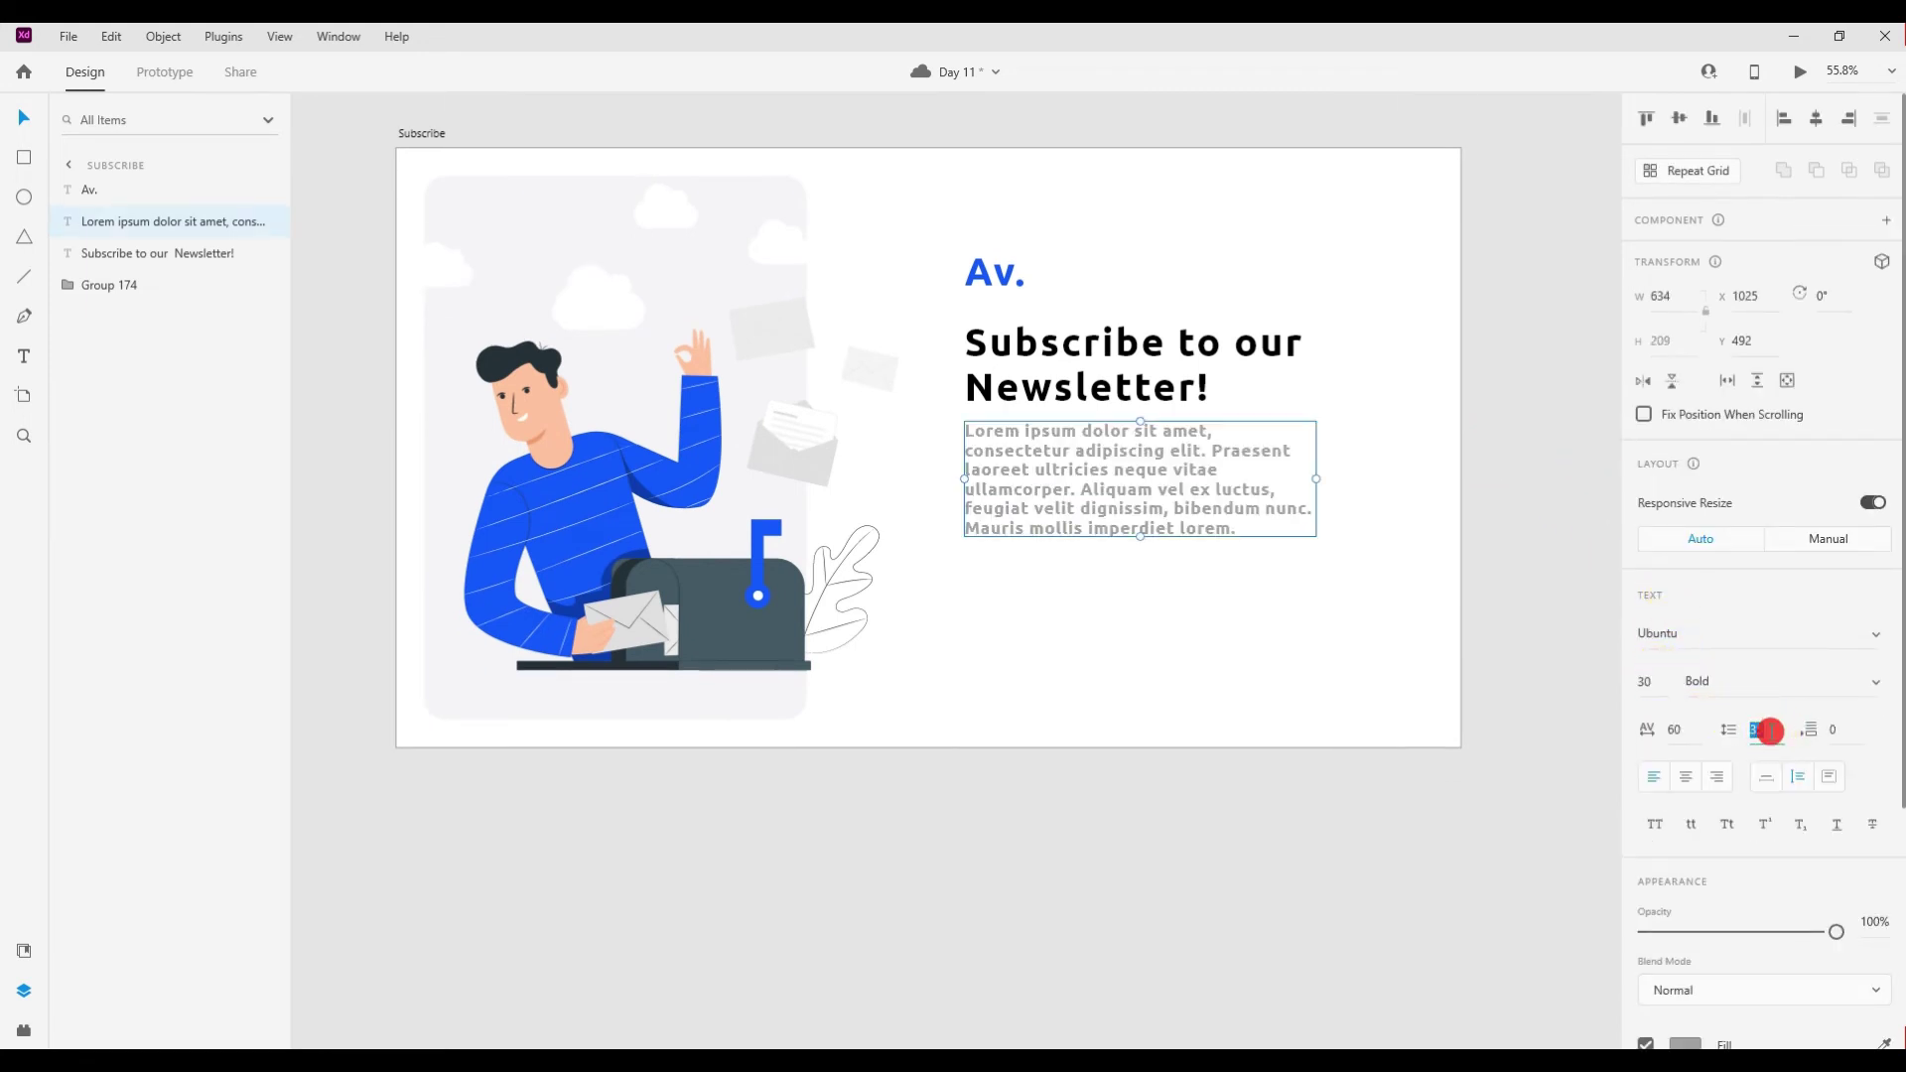
text(45)
click(1780, 694)
text(Regular)
key(Return)
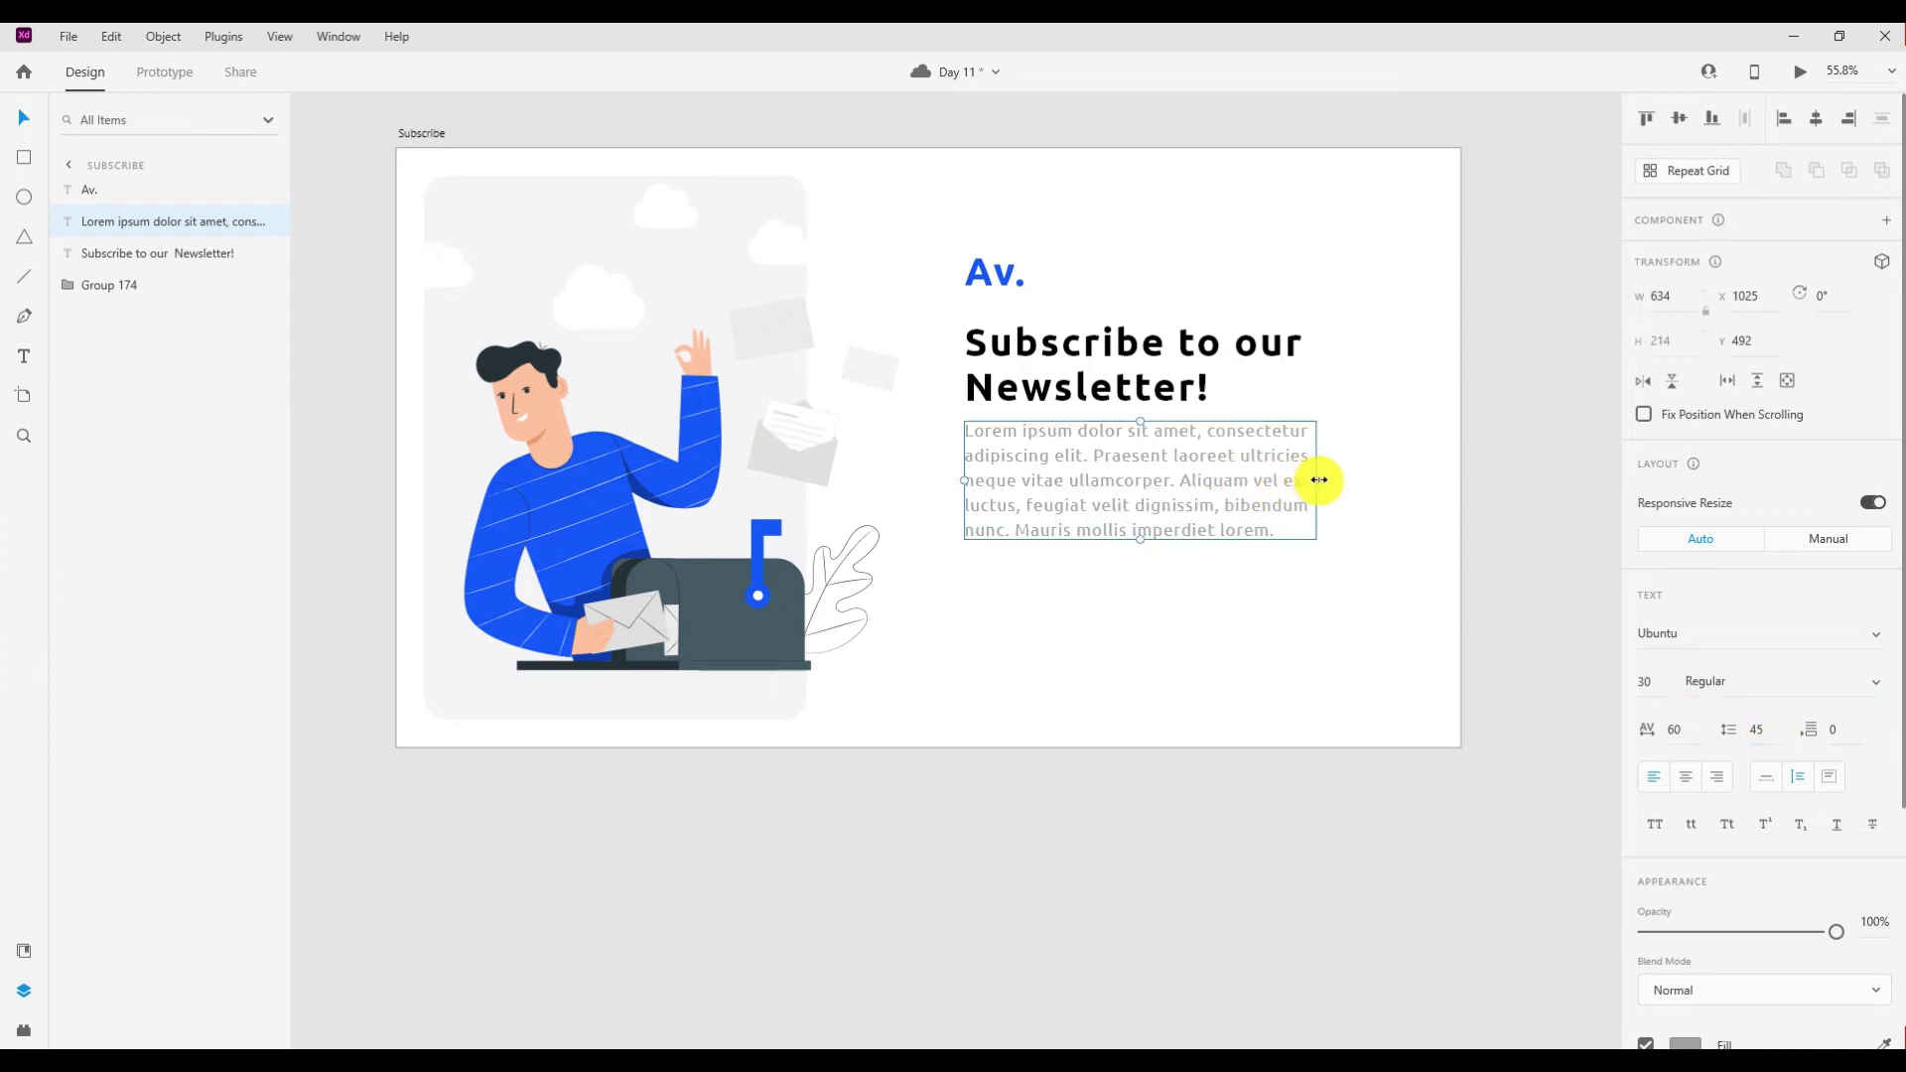
Delete the 'Aliquam' sentence, widen the text box, and set character spacing to 0.
double_click(1196, 480)
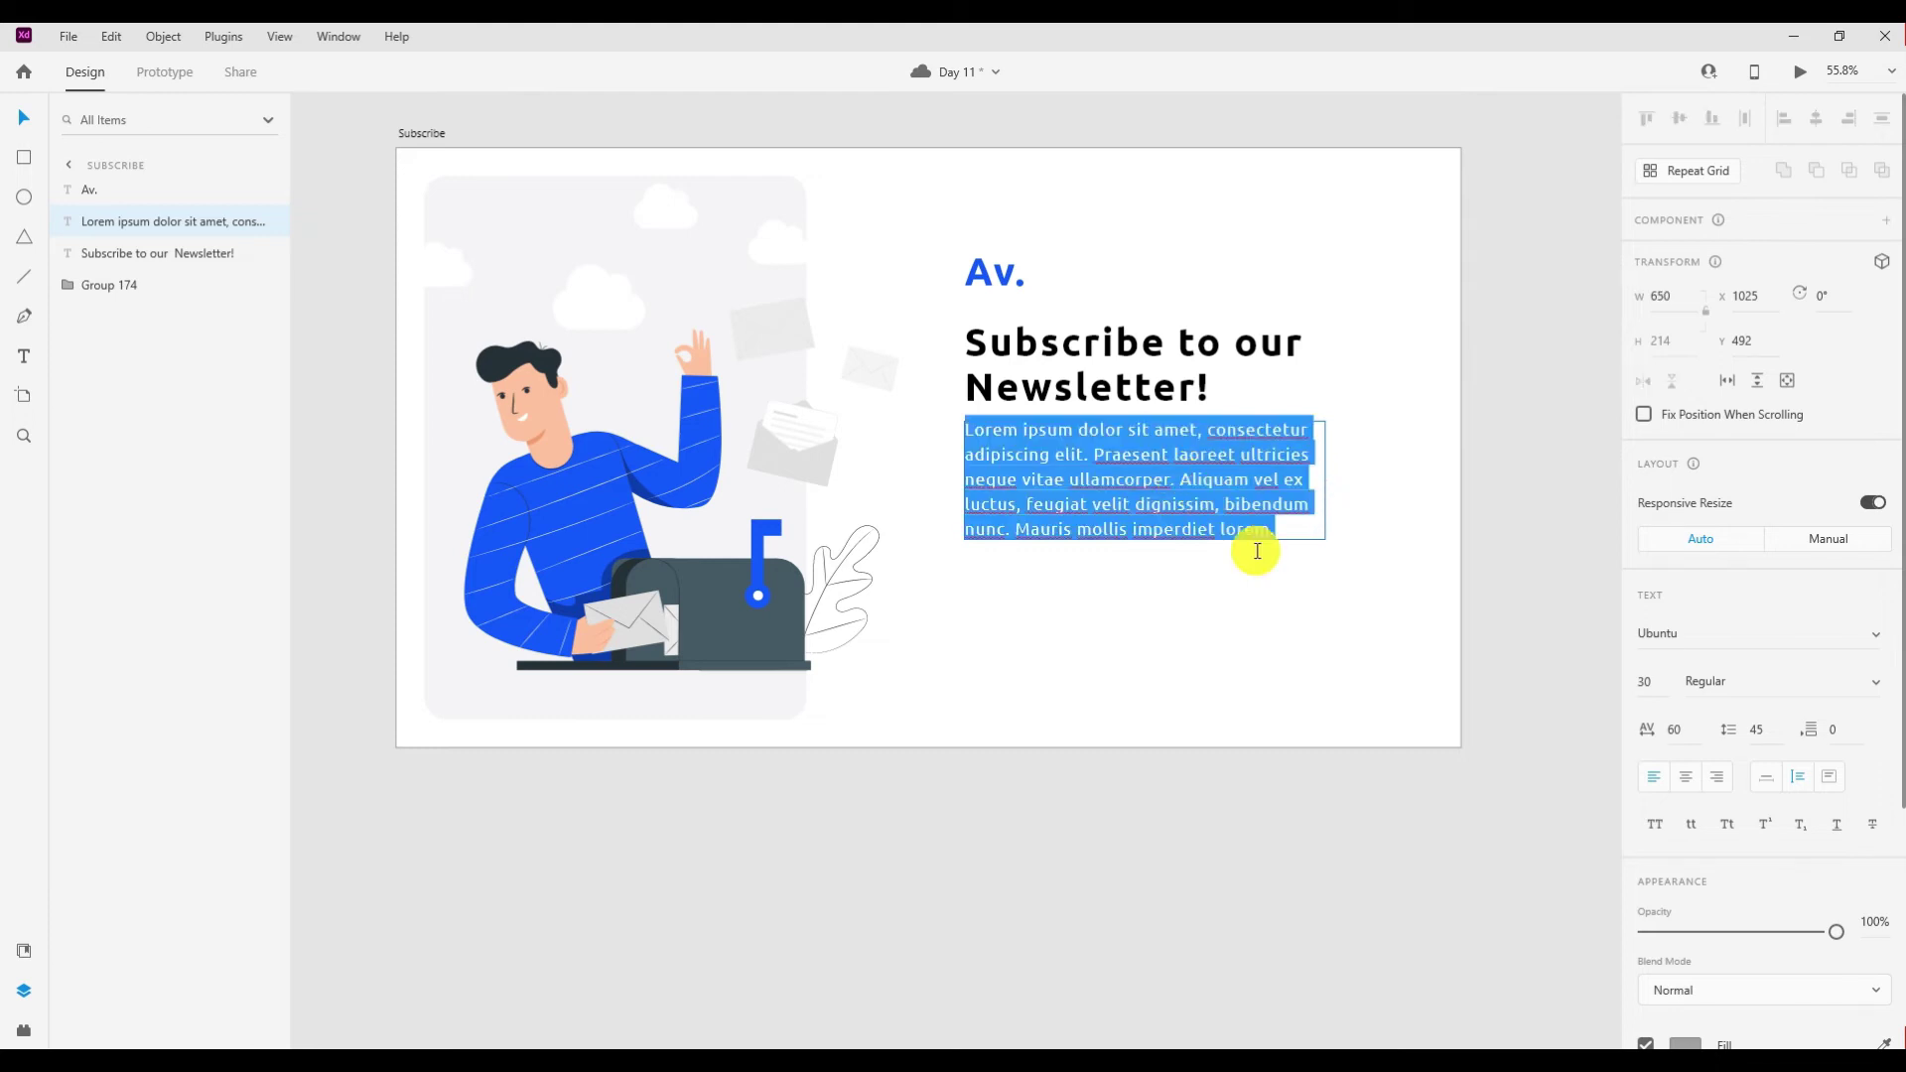
shift+click(1282, 573)
key(BackSpace)
key(Escape)
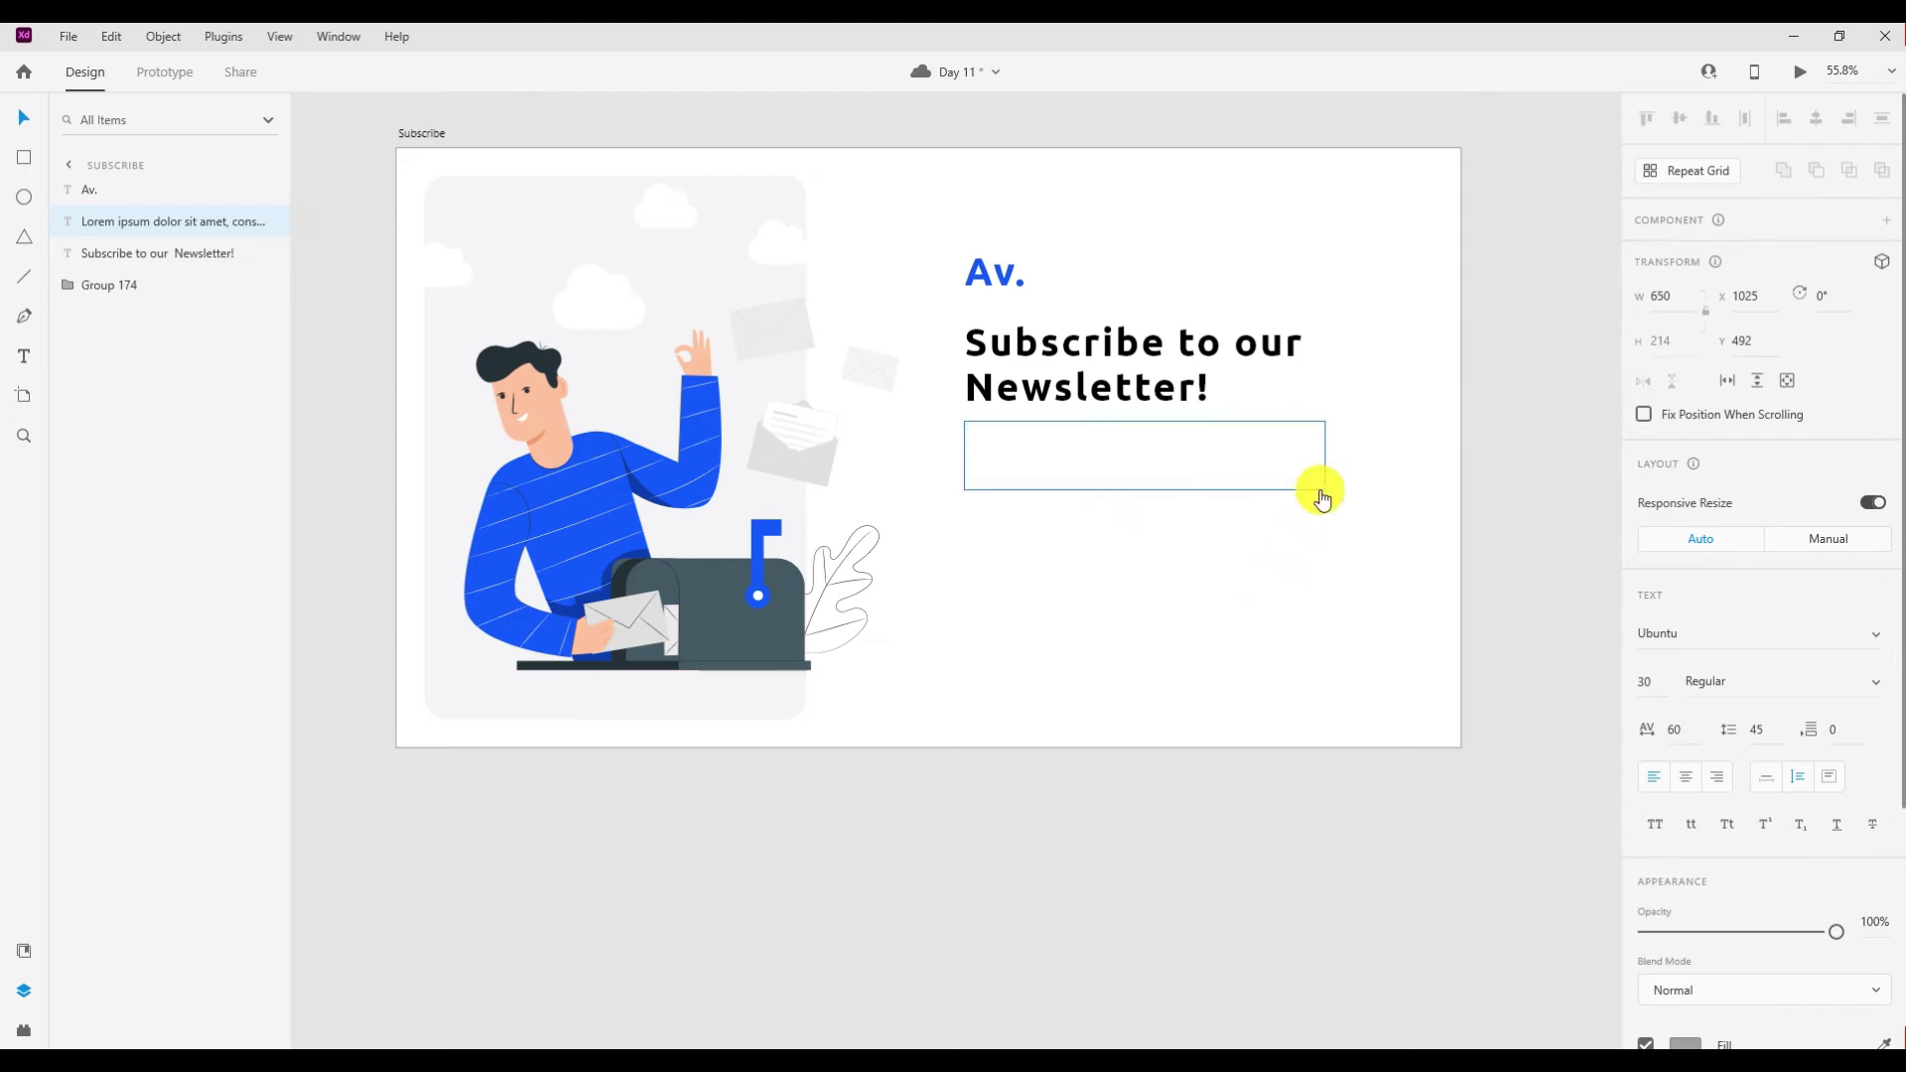
mouse_move(1336, 456)
mouse_down()
mouse_move(1370, 460)
mouse_move(1312, 462)
mouse_up()
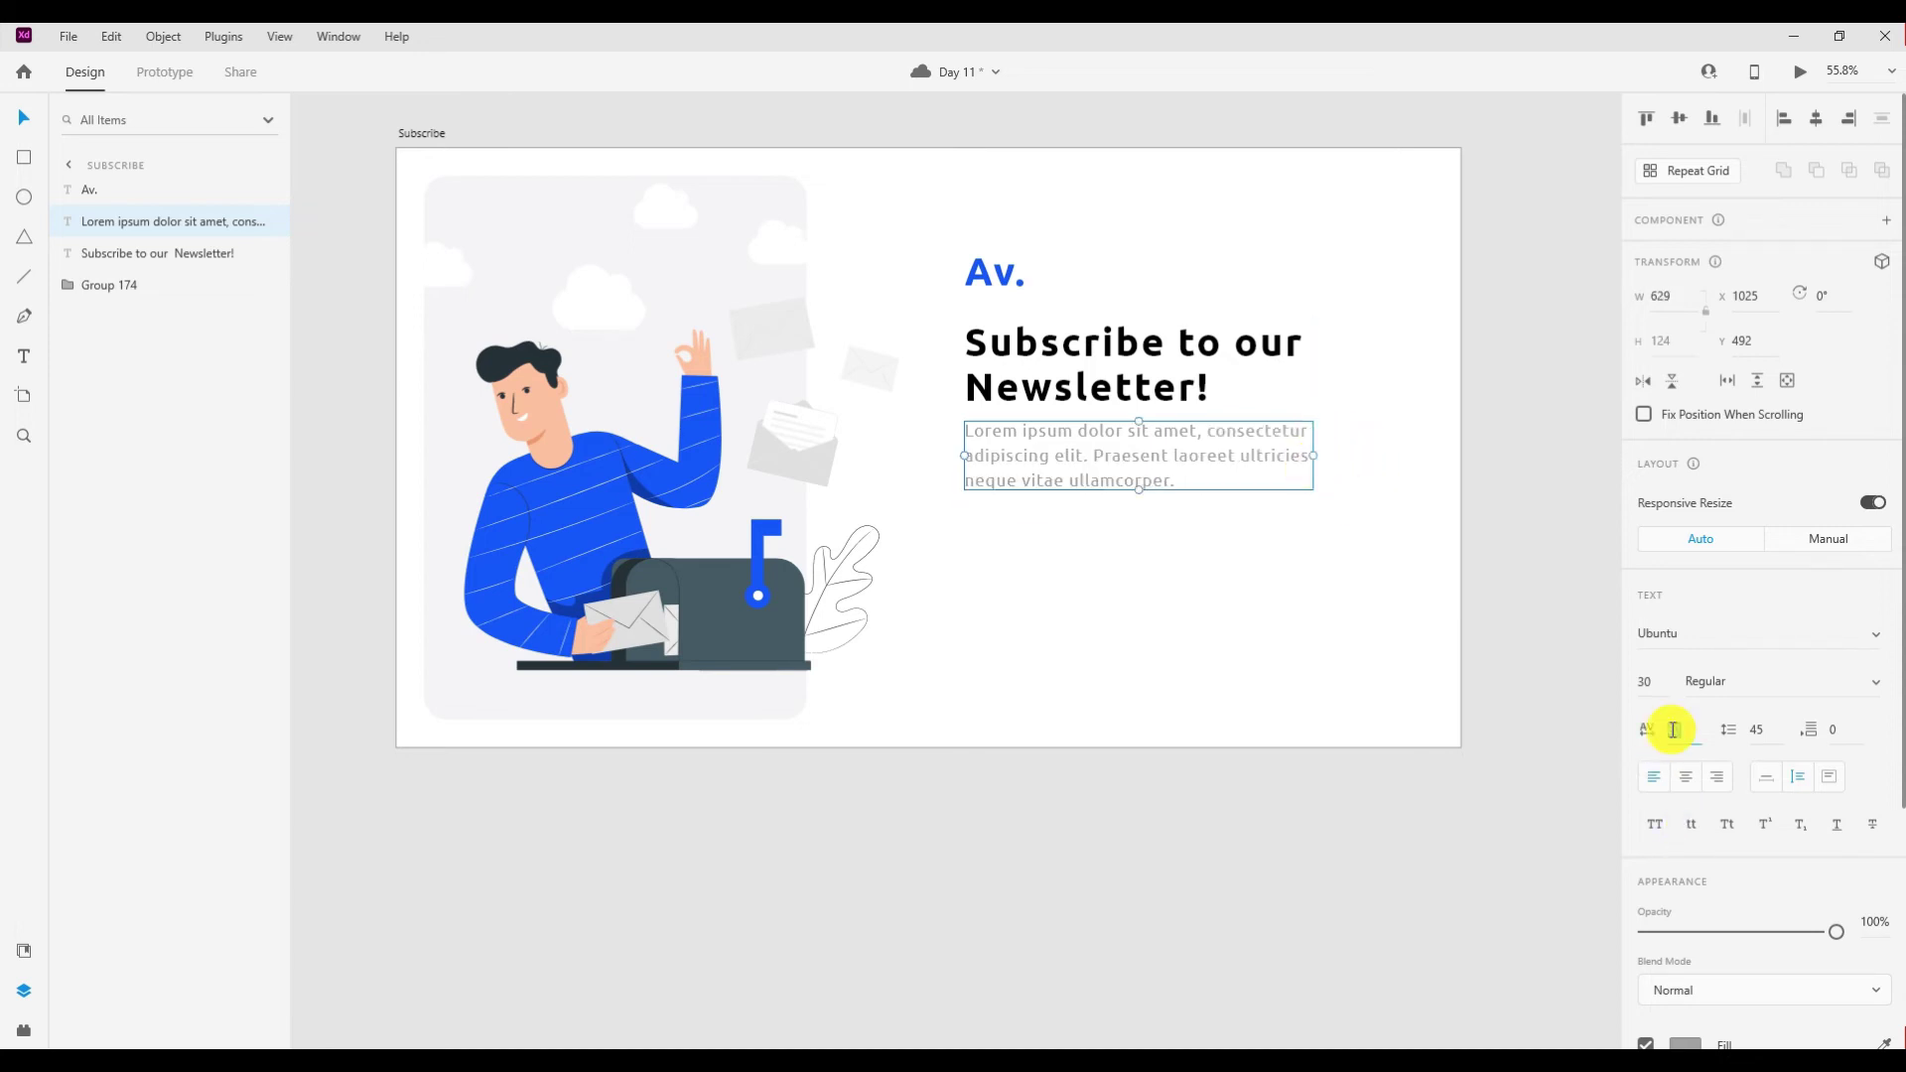
text(0)
key(Return)
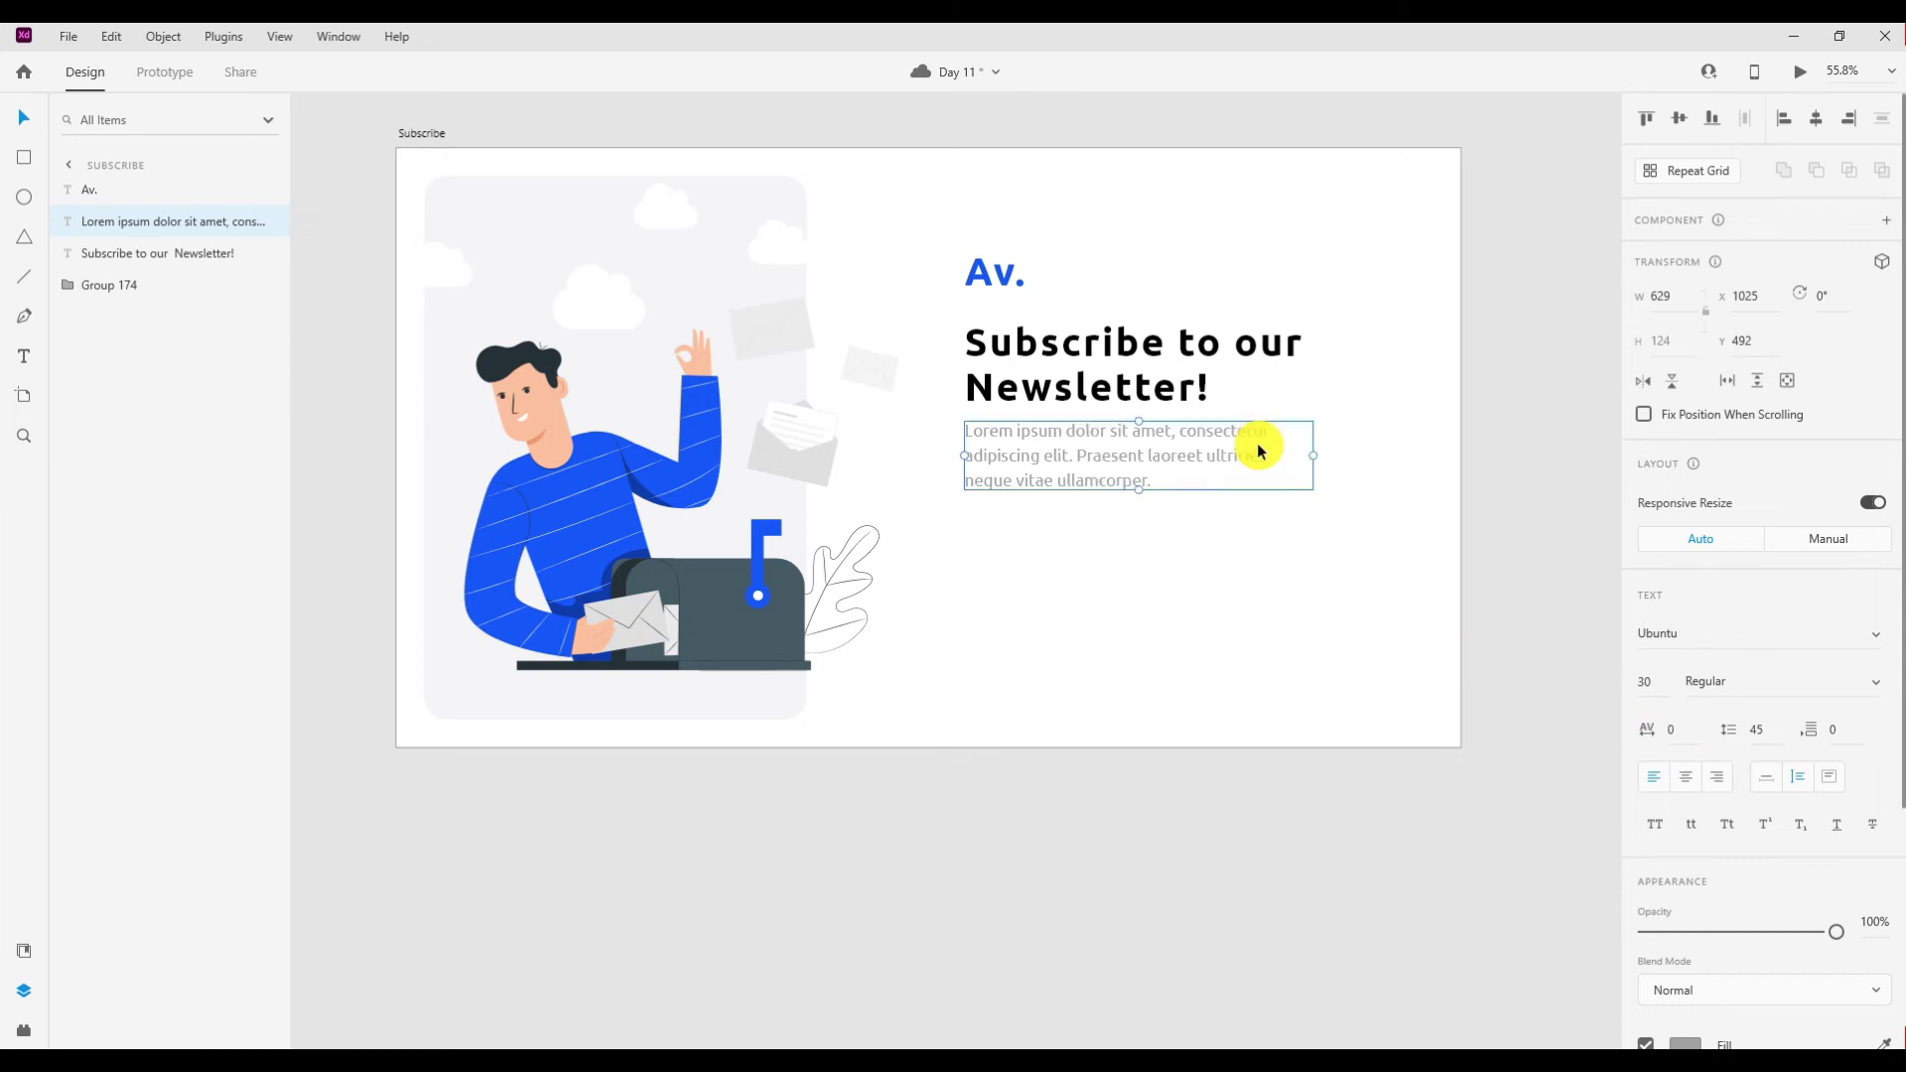
mouse_move(1311, 455)
mouse_down()
mouse_move(1336, 459)
mouse_move(1320, 458)
mouse_up()
Trim the paragraph to end at 'Praesent laoreet.' and nudge it down slightly.
double_click(1188, 462)
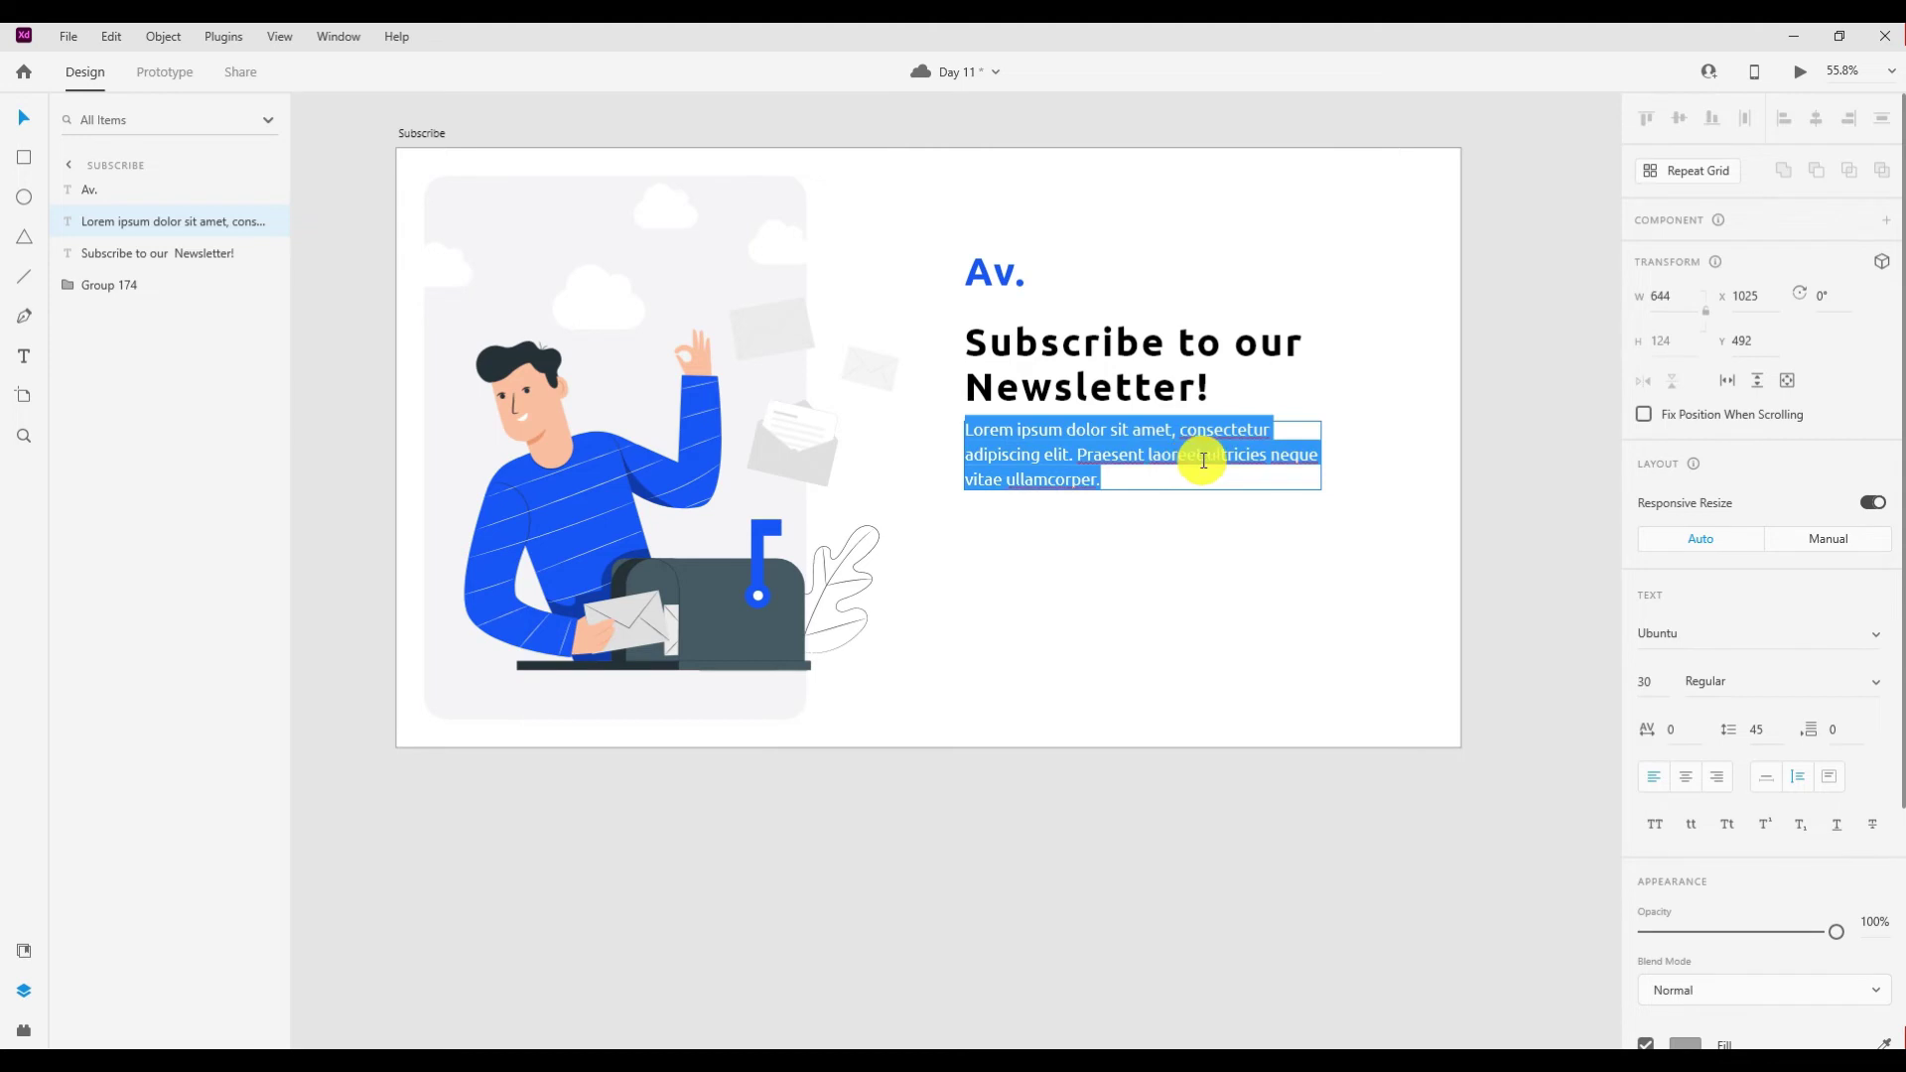
drag(1203, 459, 1237, 524)
key(BackSpace)
text(.)
click(1206, 507)
click(1108, 373)
key(shift+Down)
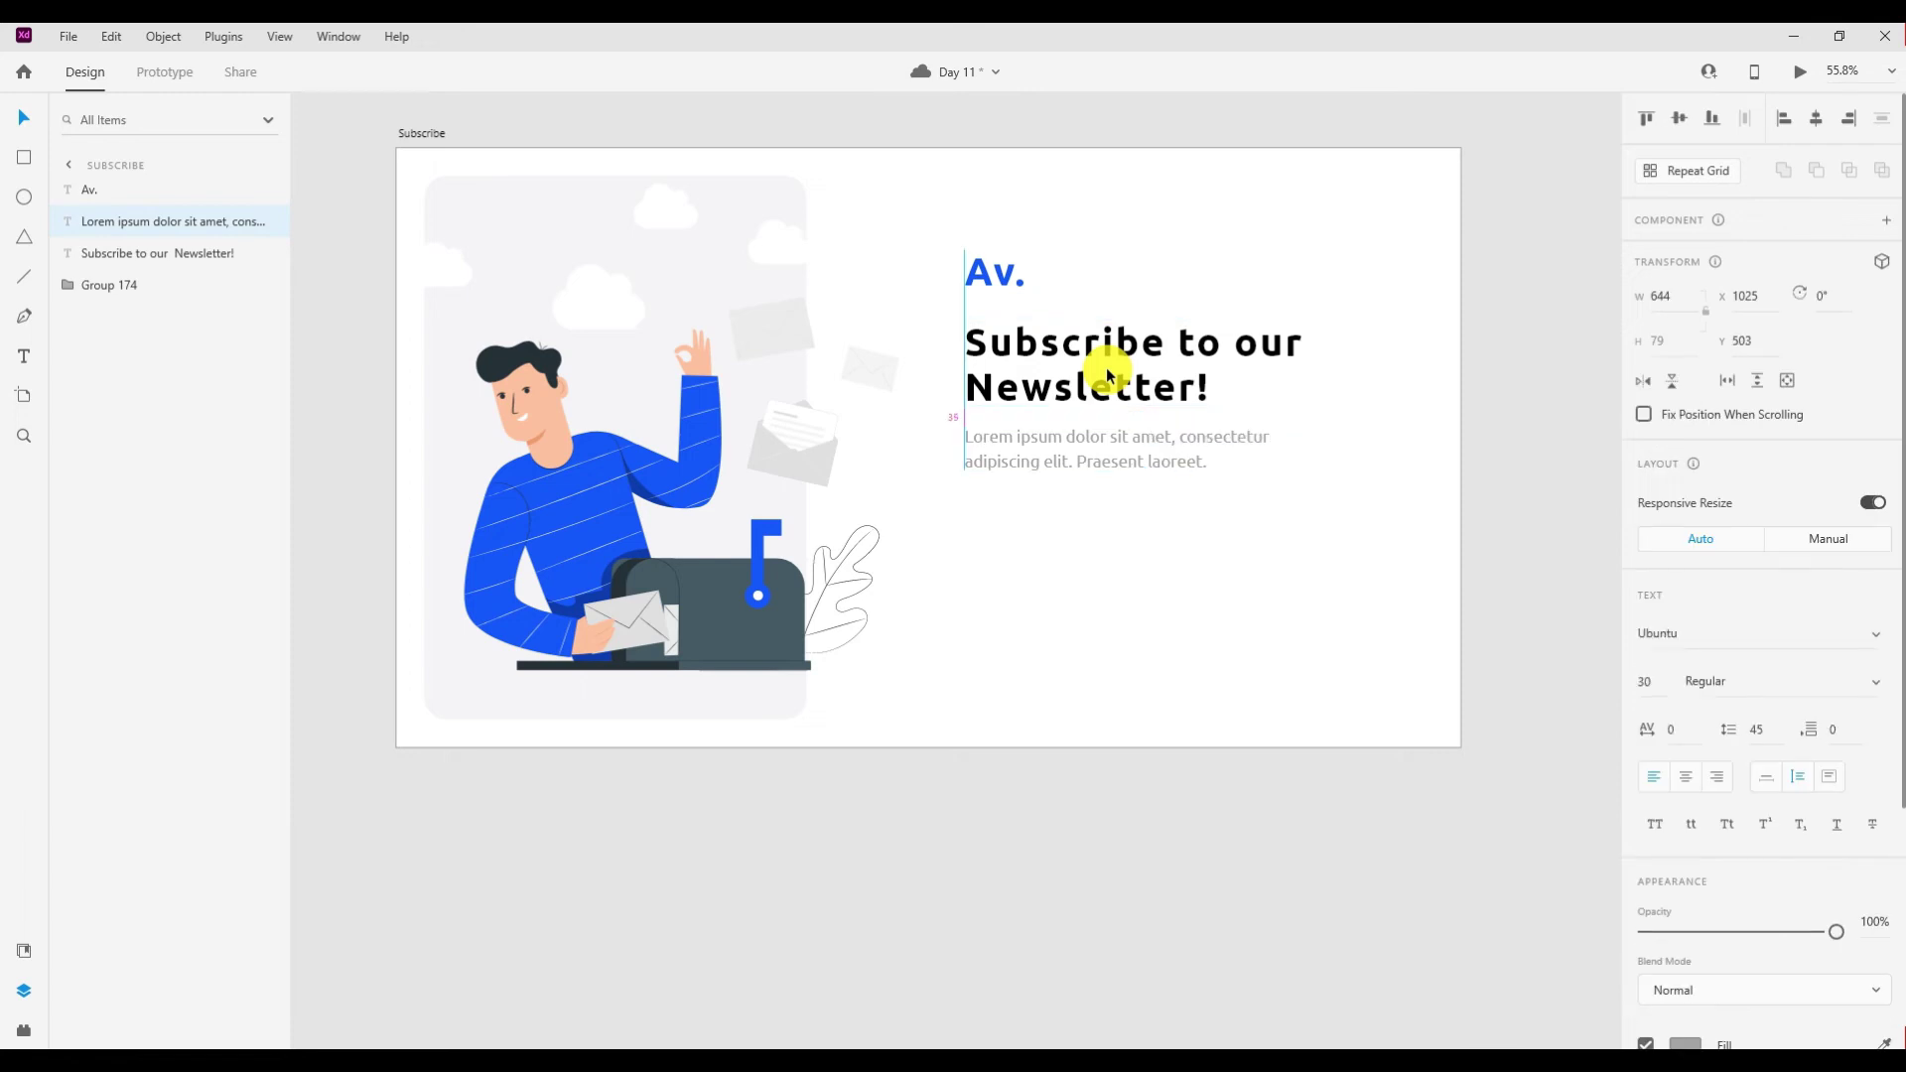
click(1151, 593)
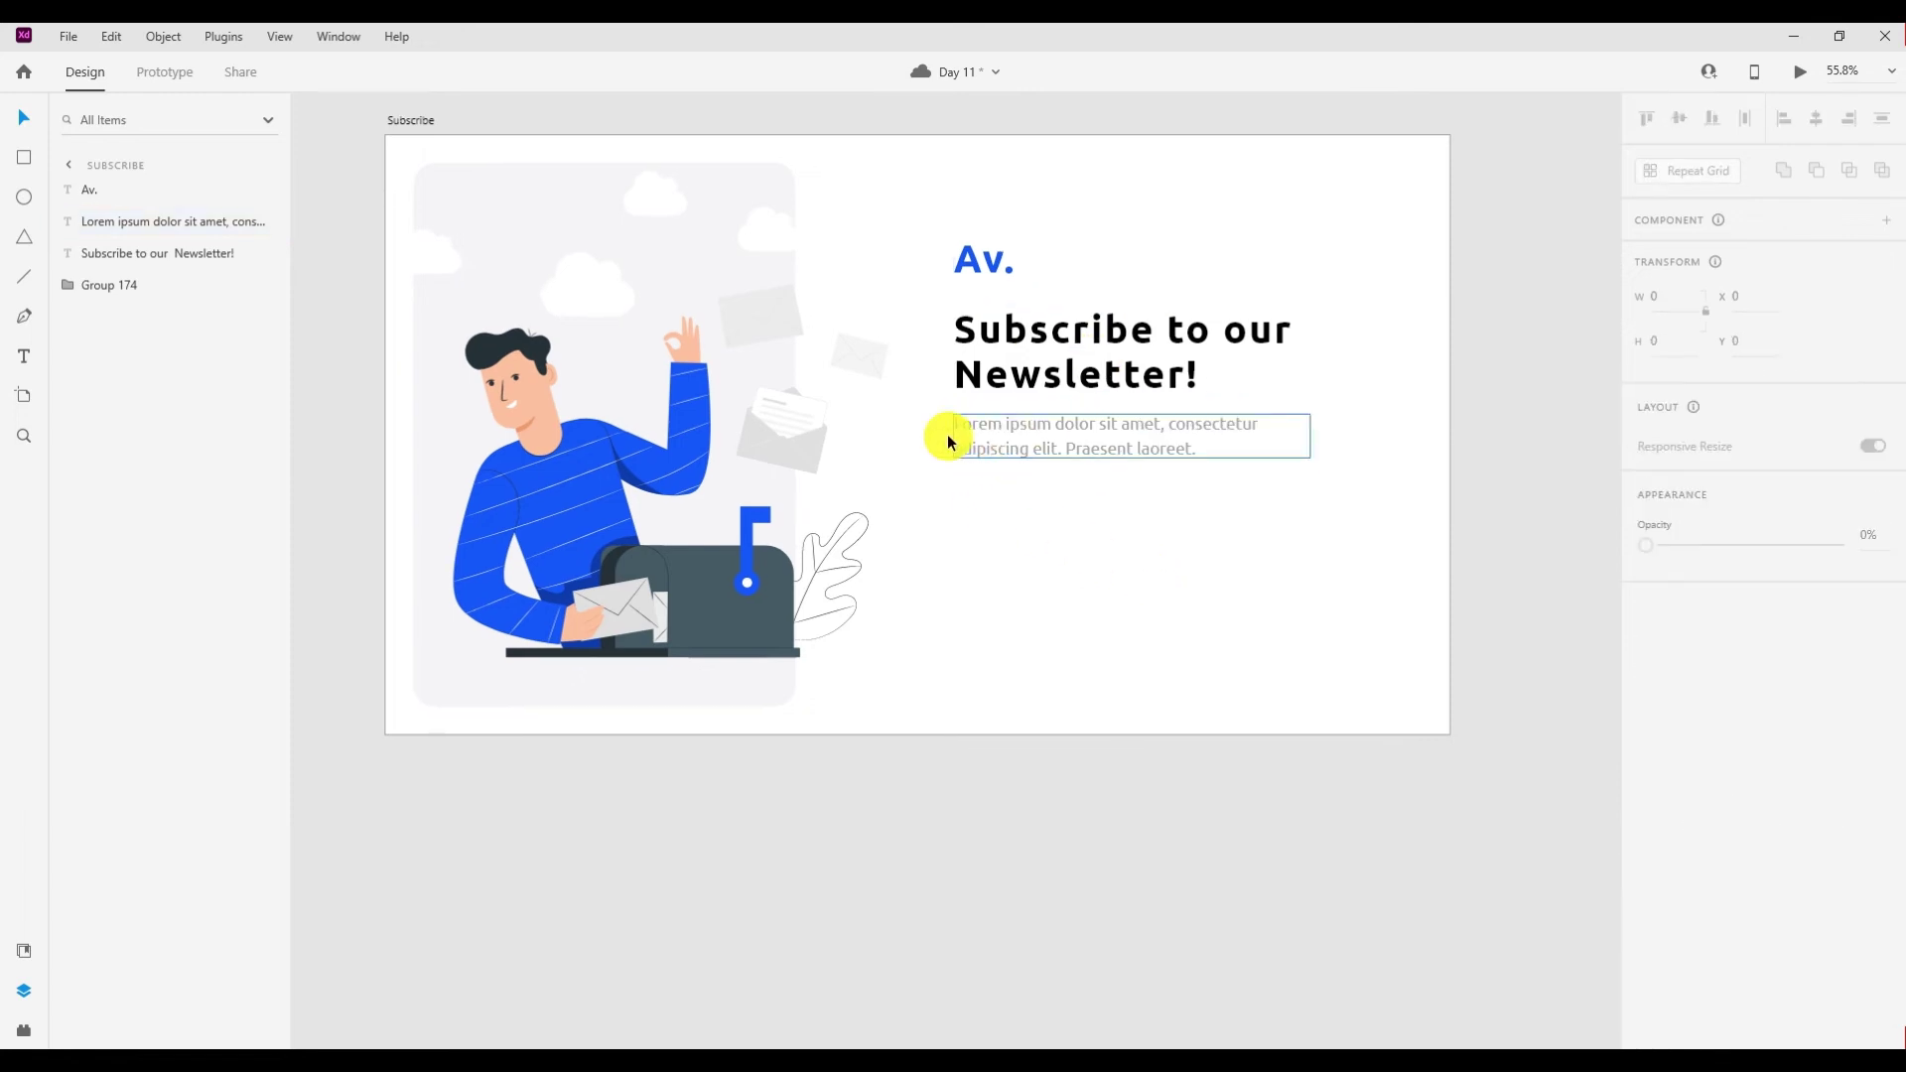
Draw a wide rectangle below the paragraph for the email input box.
click(24, 157)
drag(951, 481, 1301, 536)
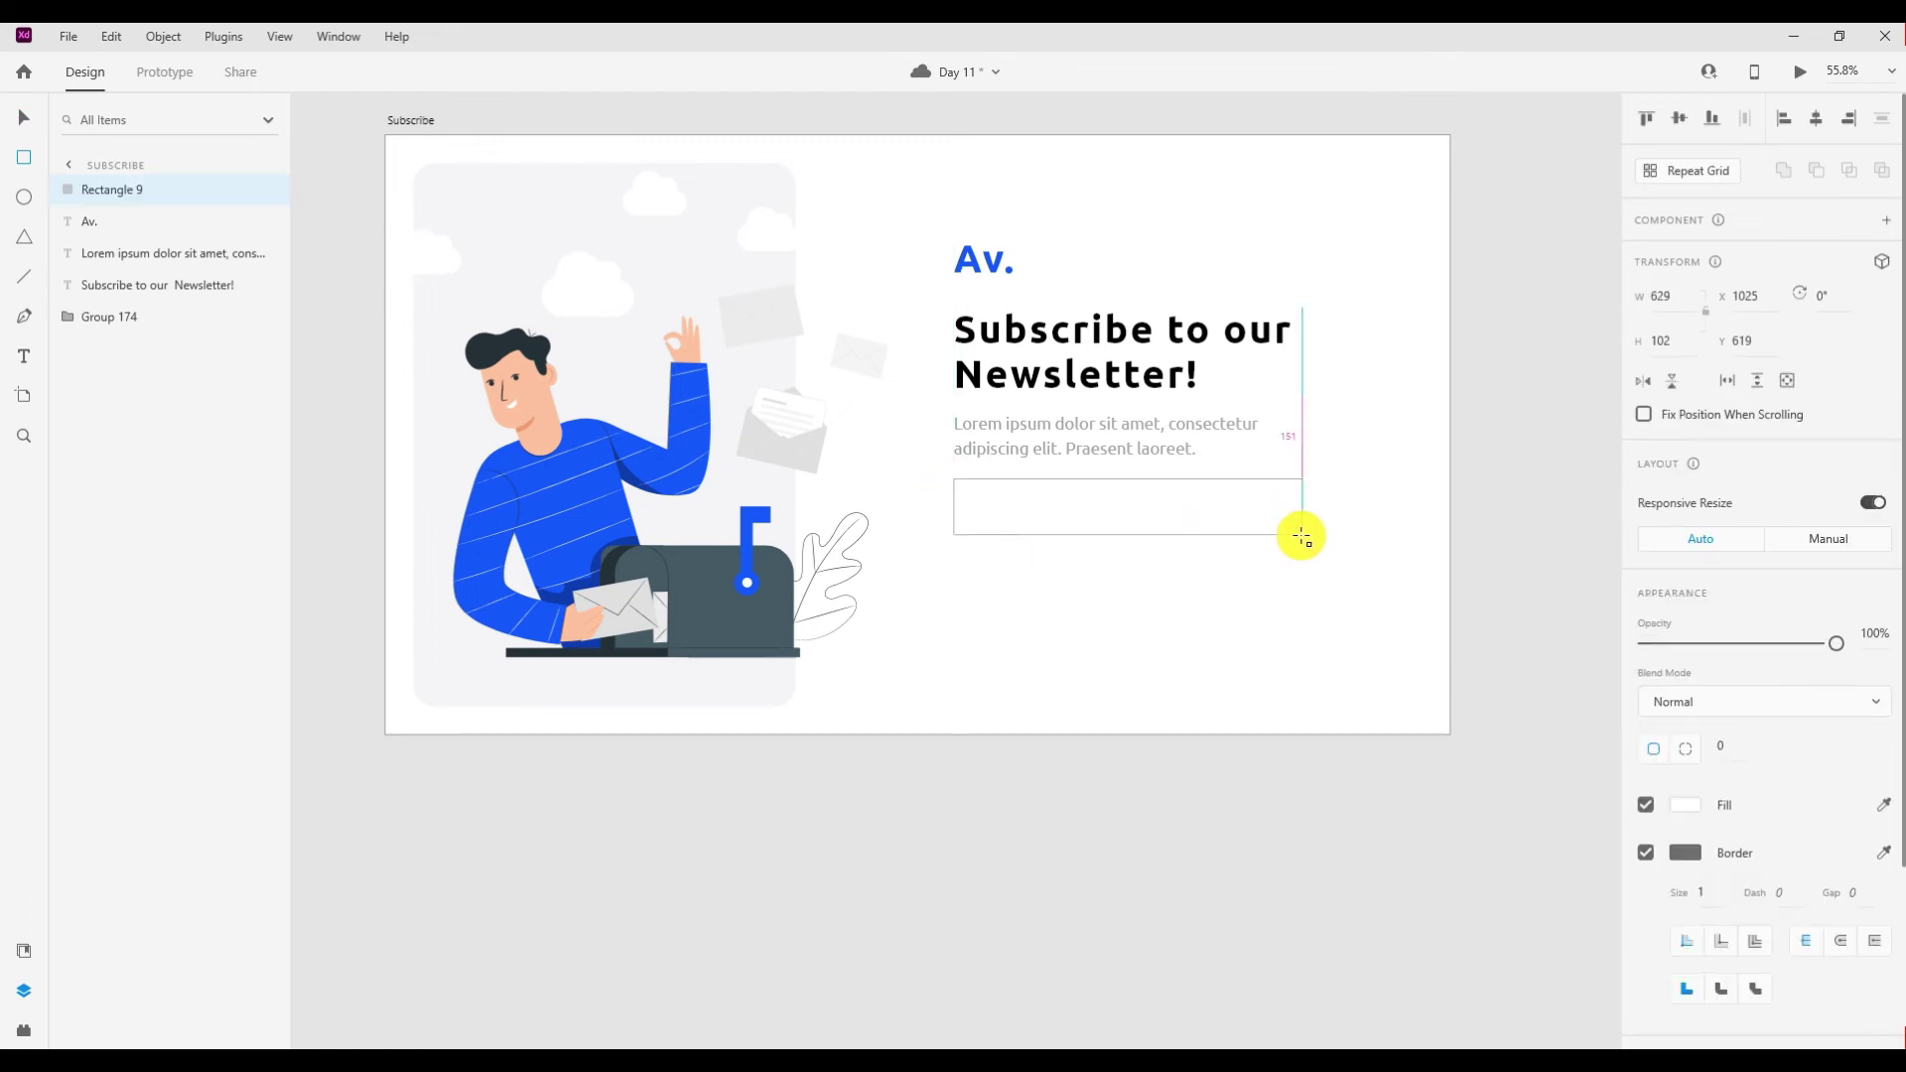
drag(1301, 536, 1330, 536)
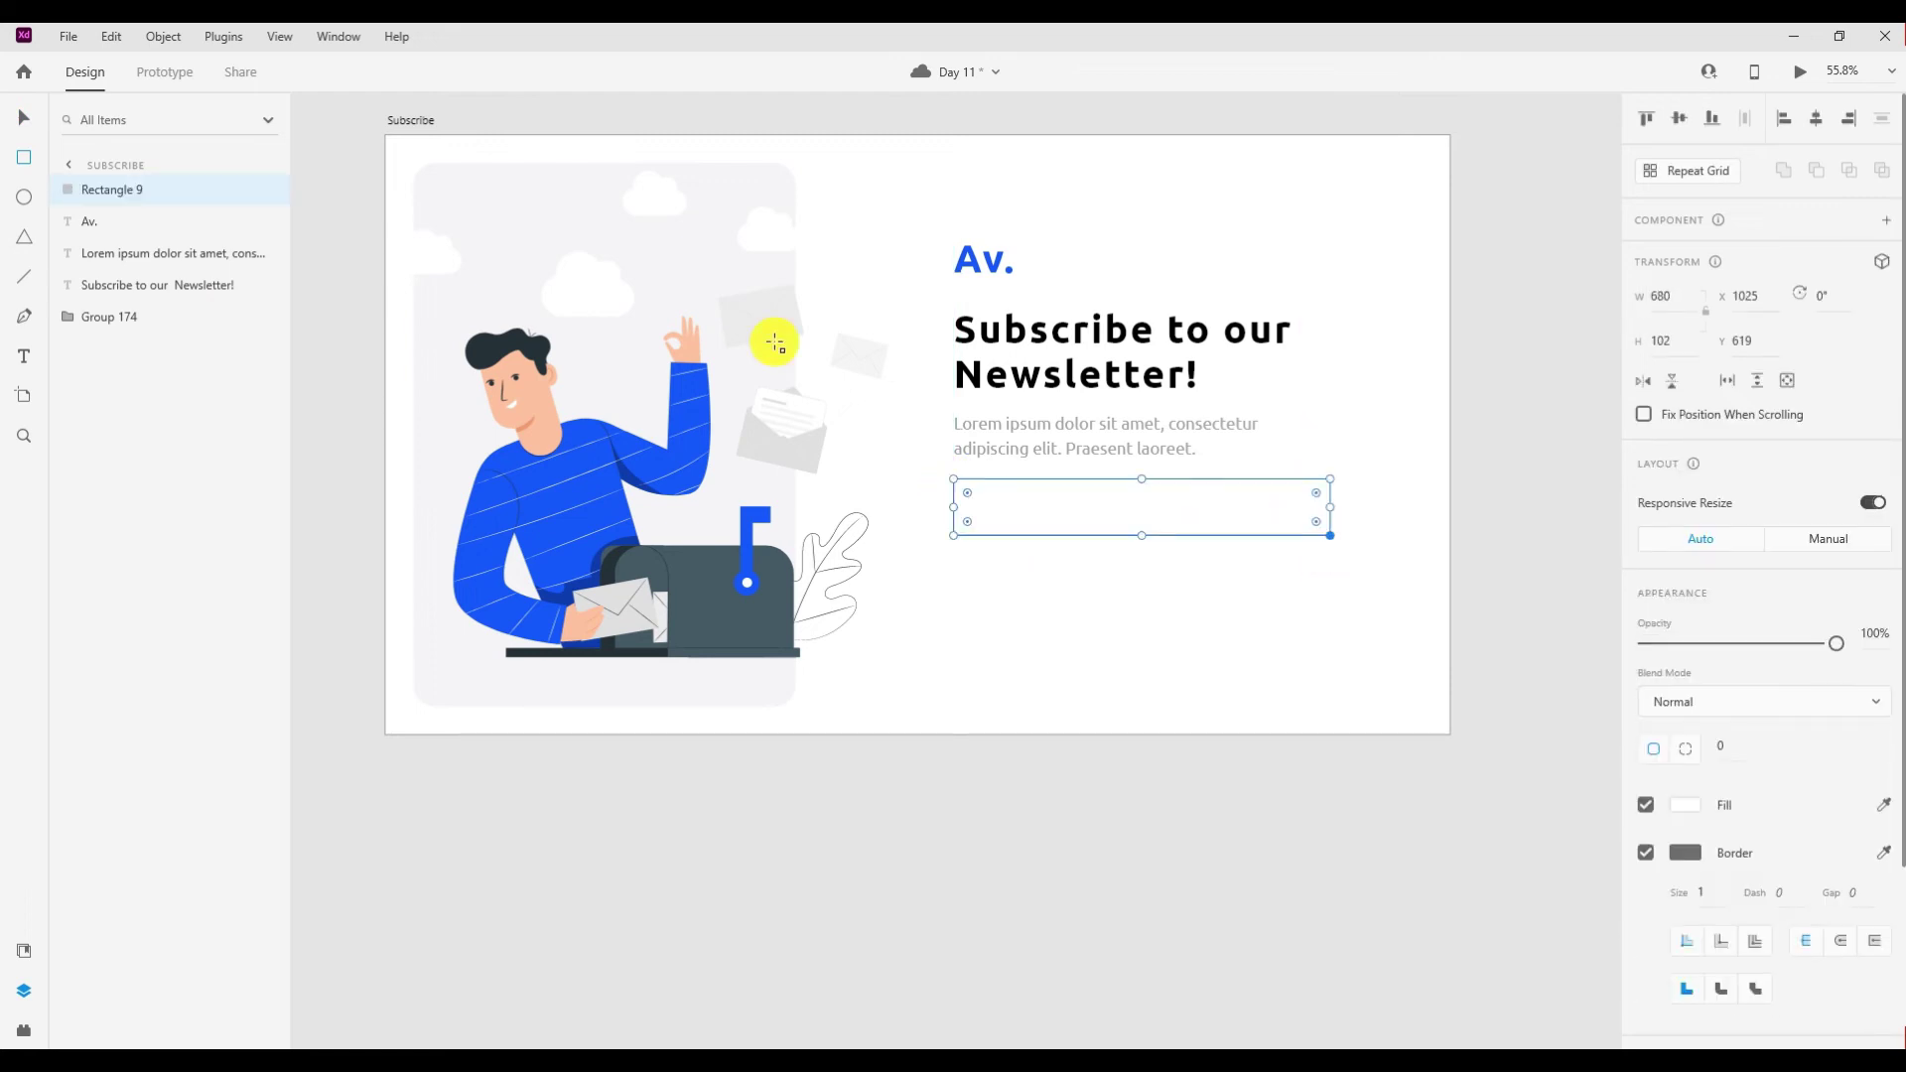
click(24, 119)
Give the input box a light grey border and a corner radius of 20.
click(1686, 805)
click(1687, 852)
click(1474, 974)
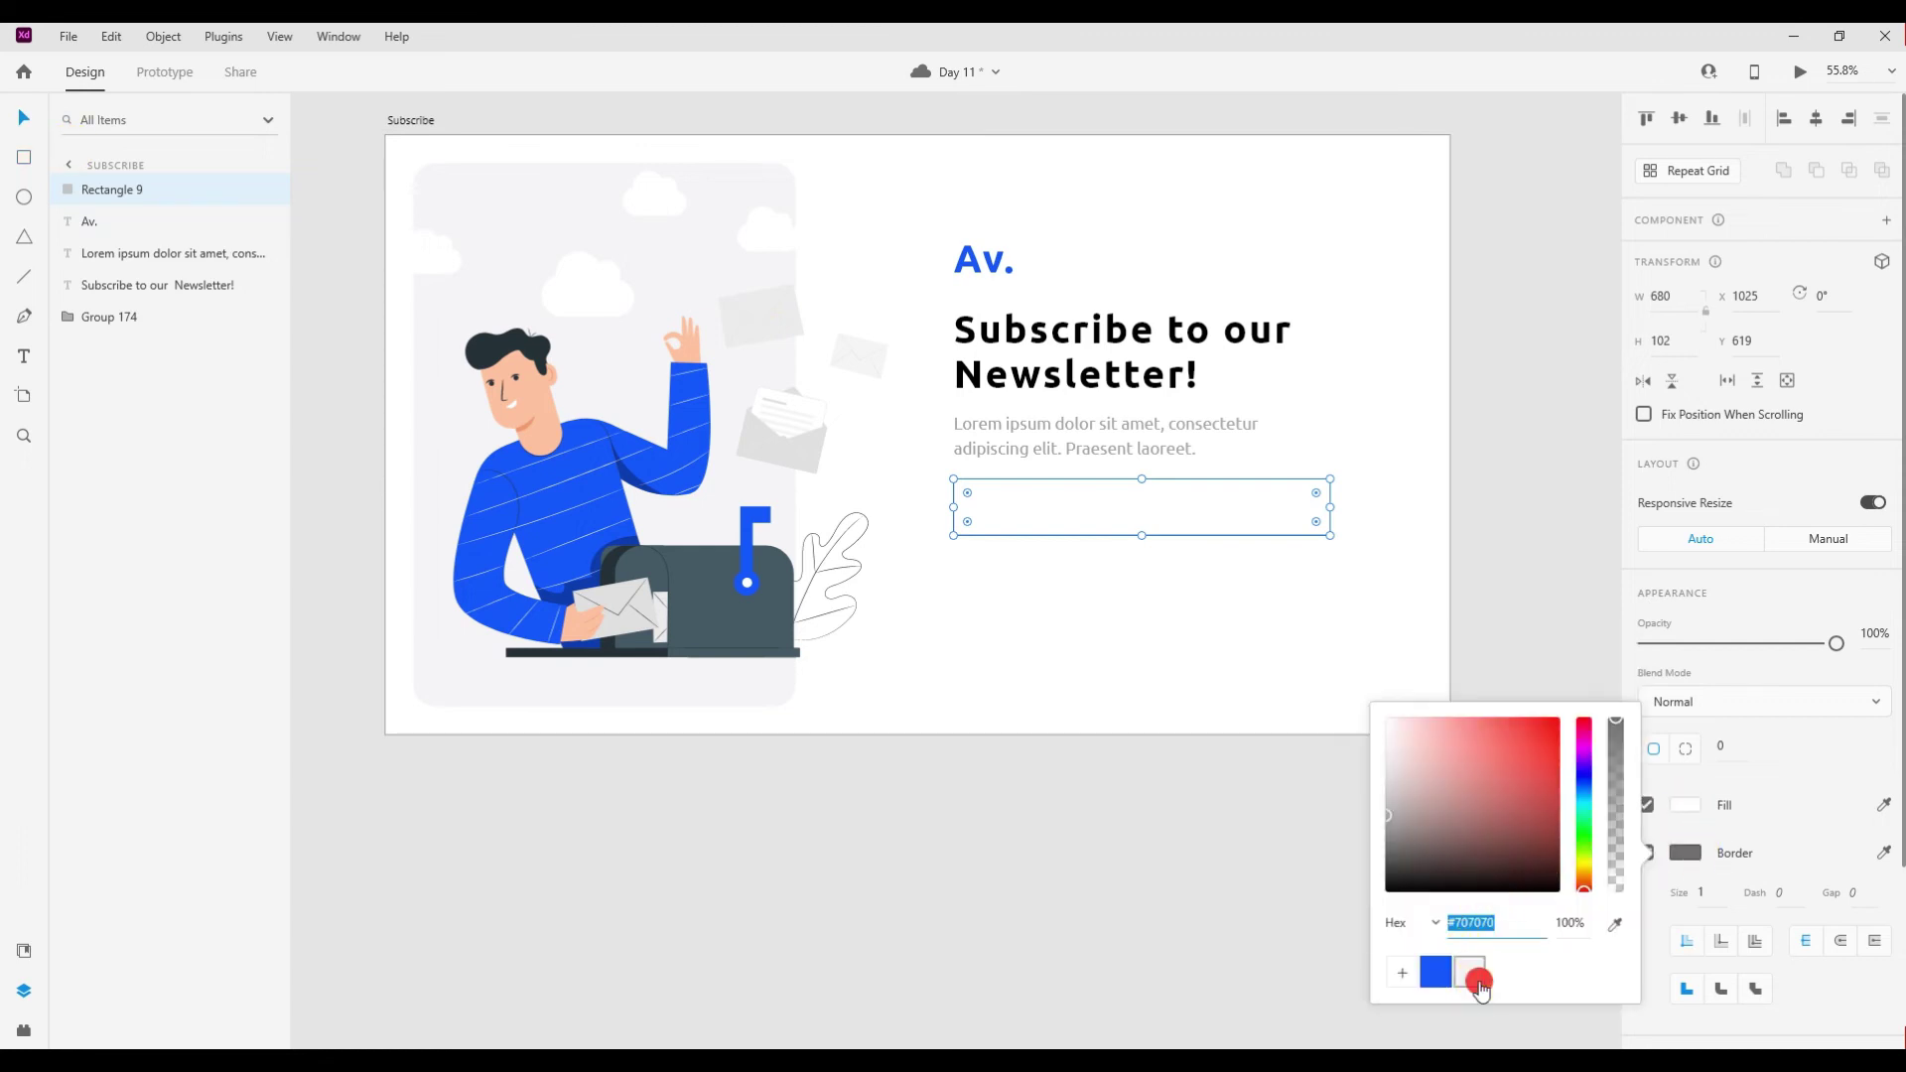
click(1432, 816)
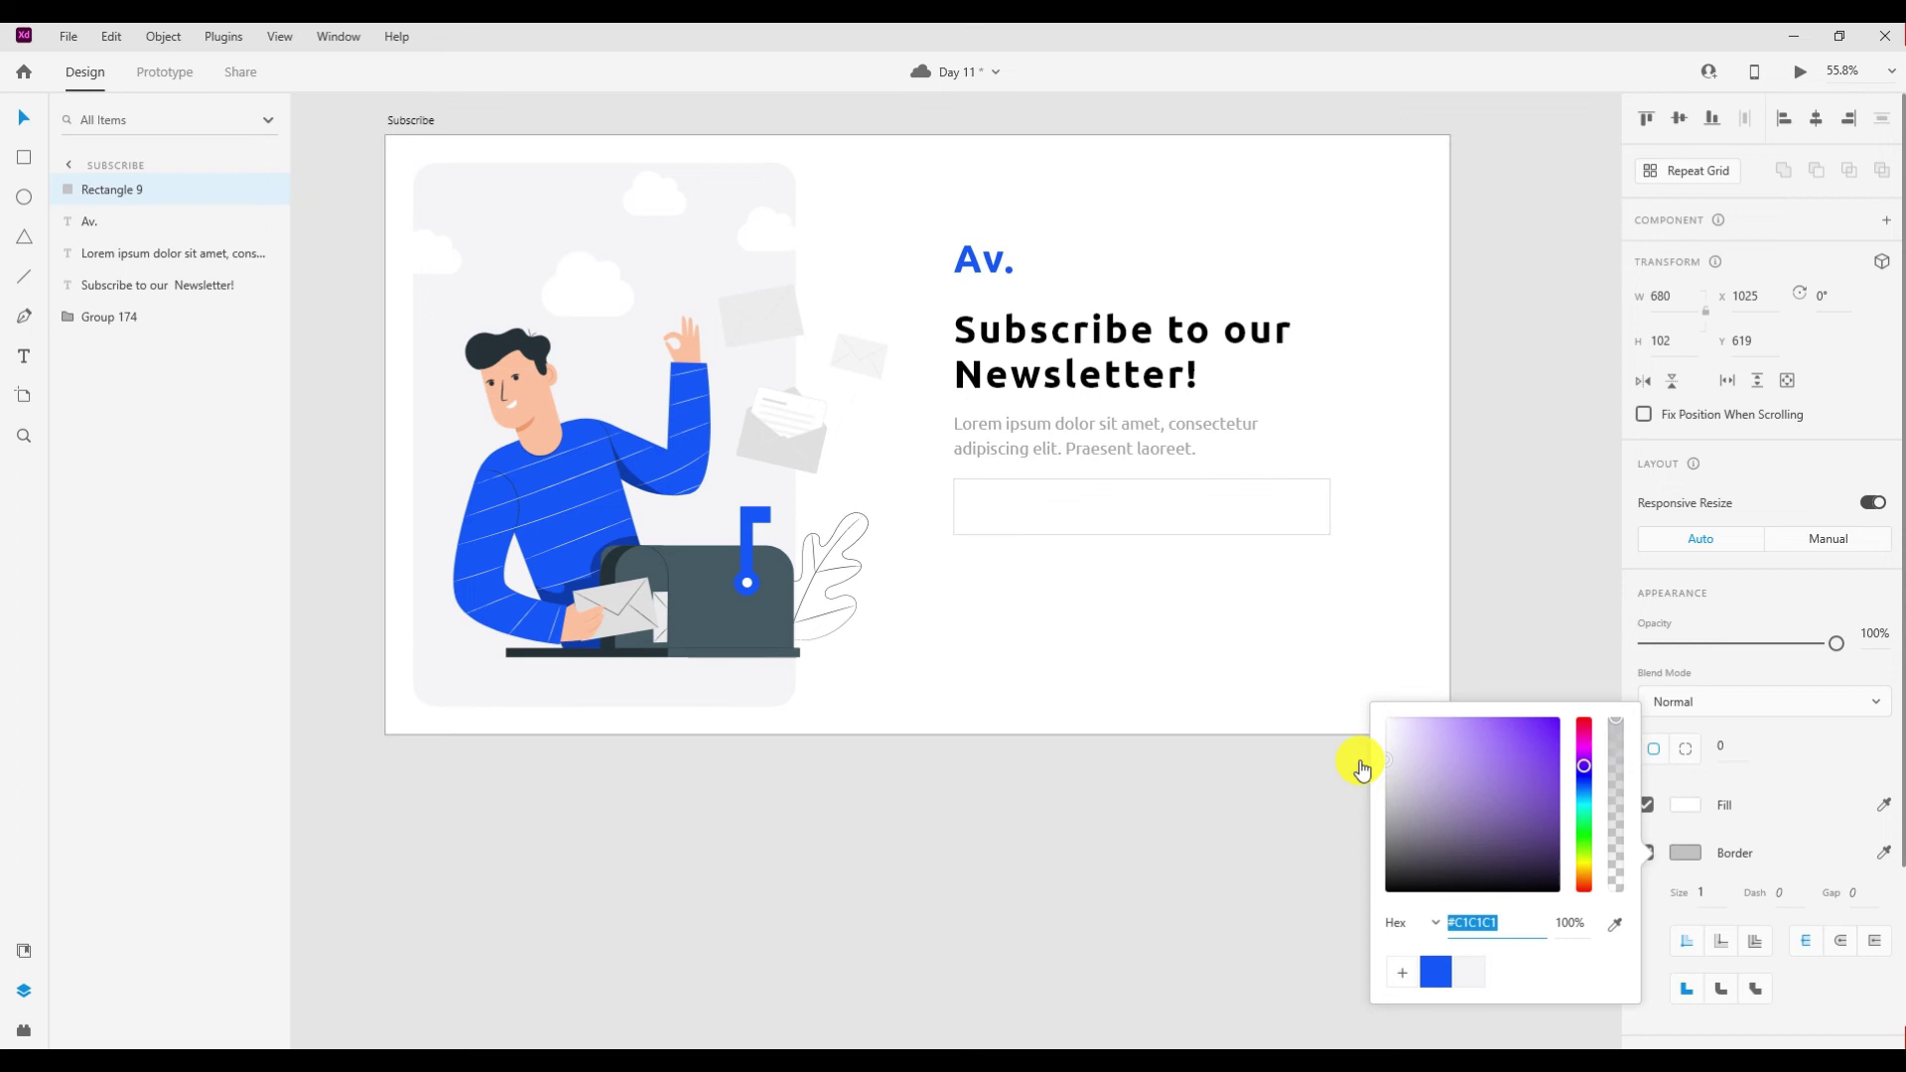
click(1731, 749)
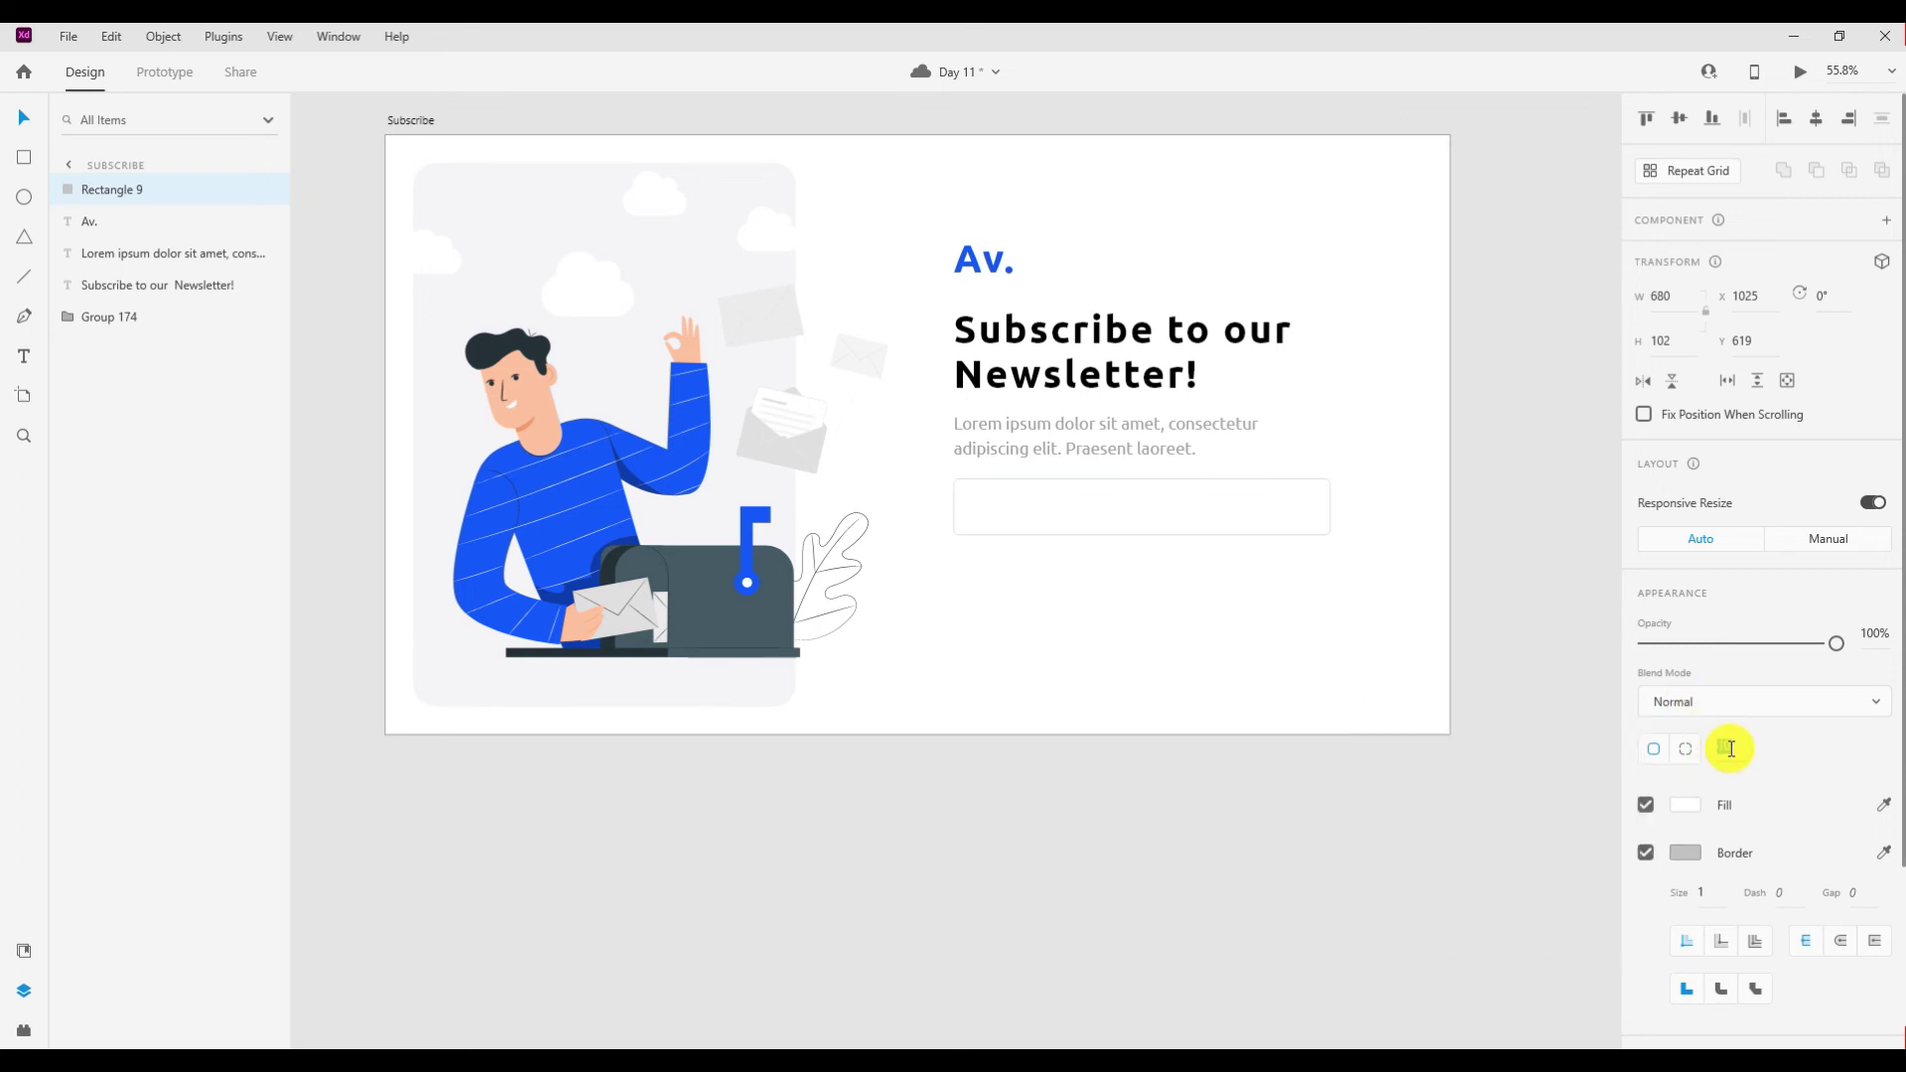
text(20)
key(Return)
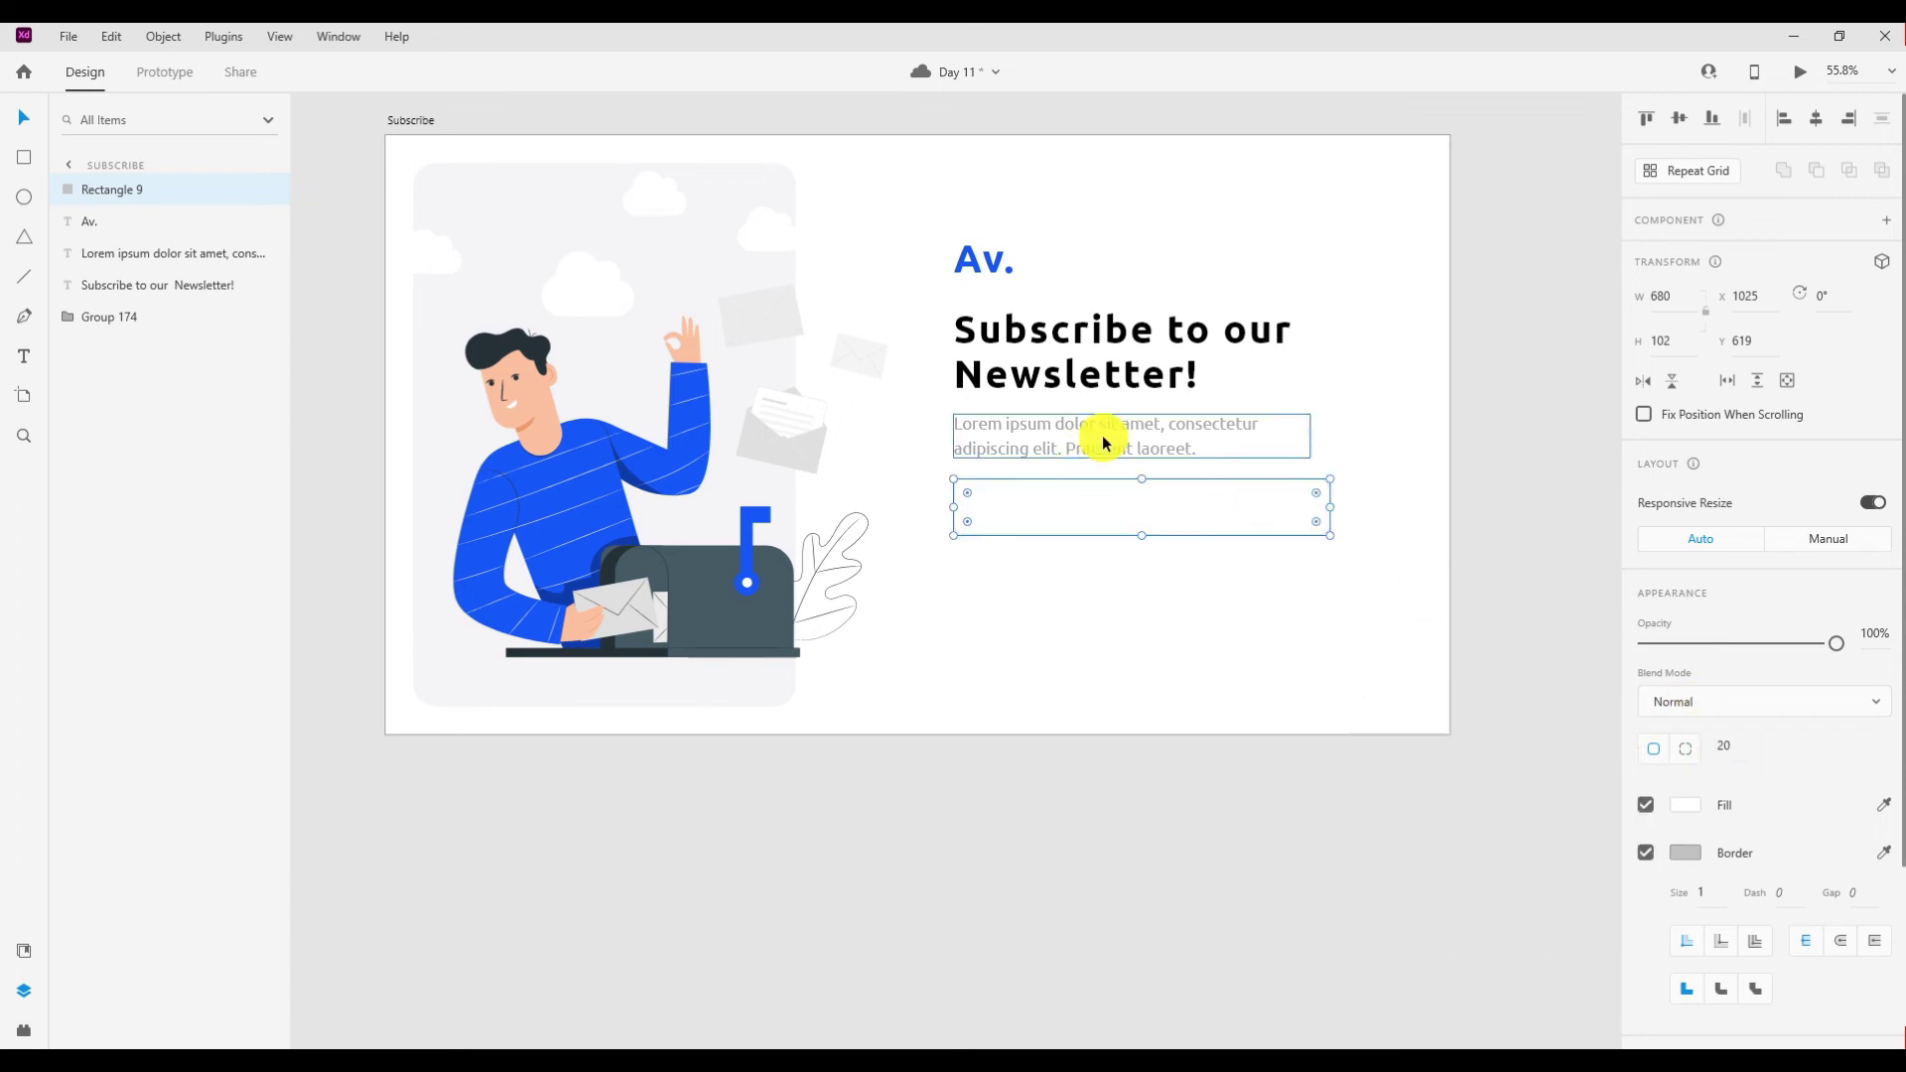
Copy the paragraph into the box, bring it to front, and retype it as 'Enter your email address'.
drag(1109, 438, 1123, 515)
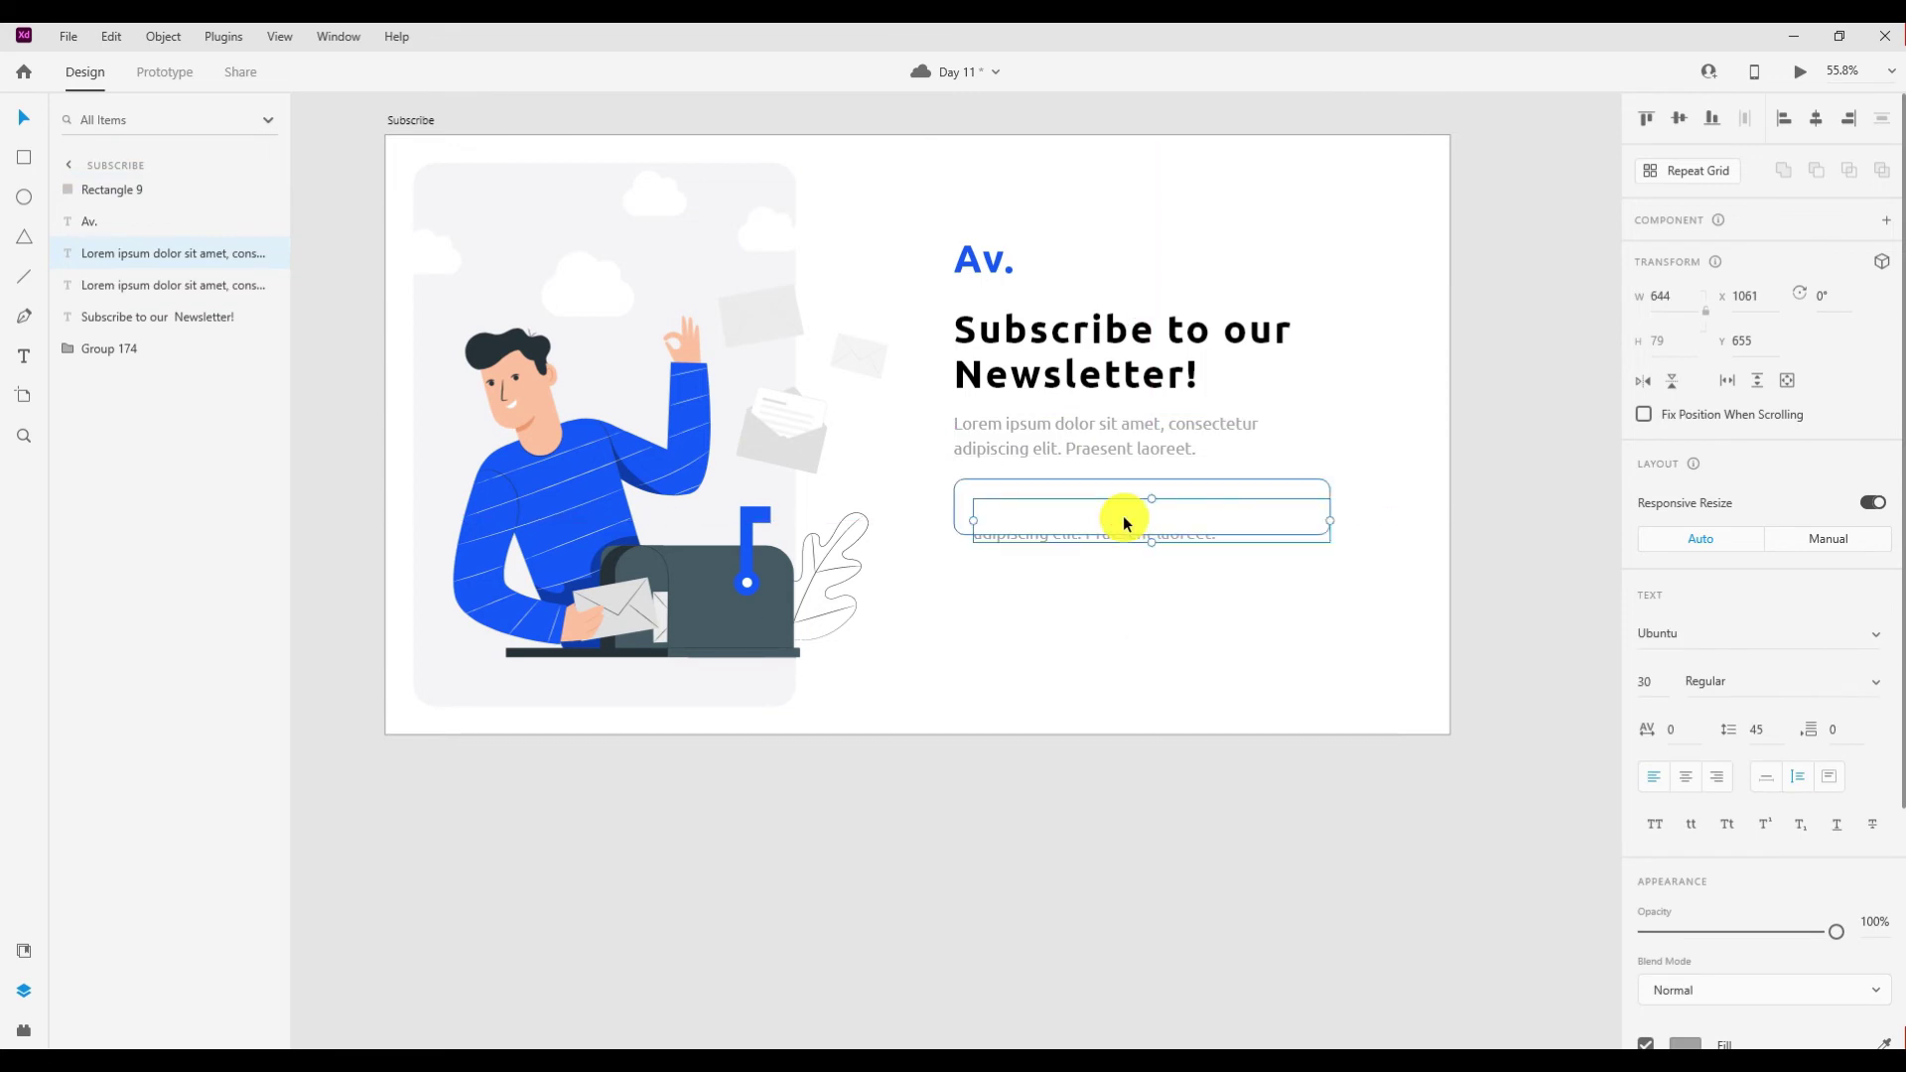
key(ctrl+shift+bracketright)
double_click(1123, 515)
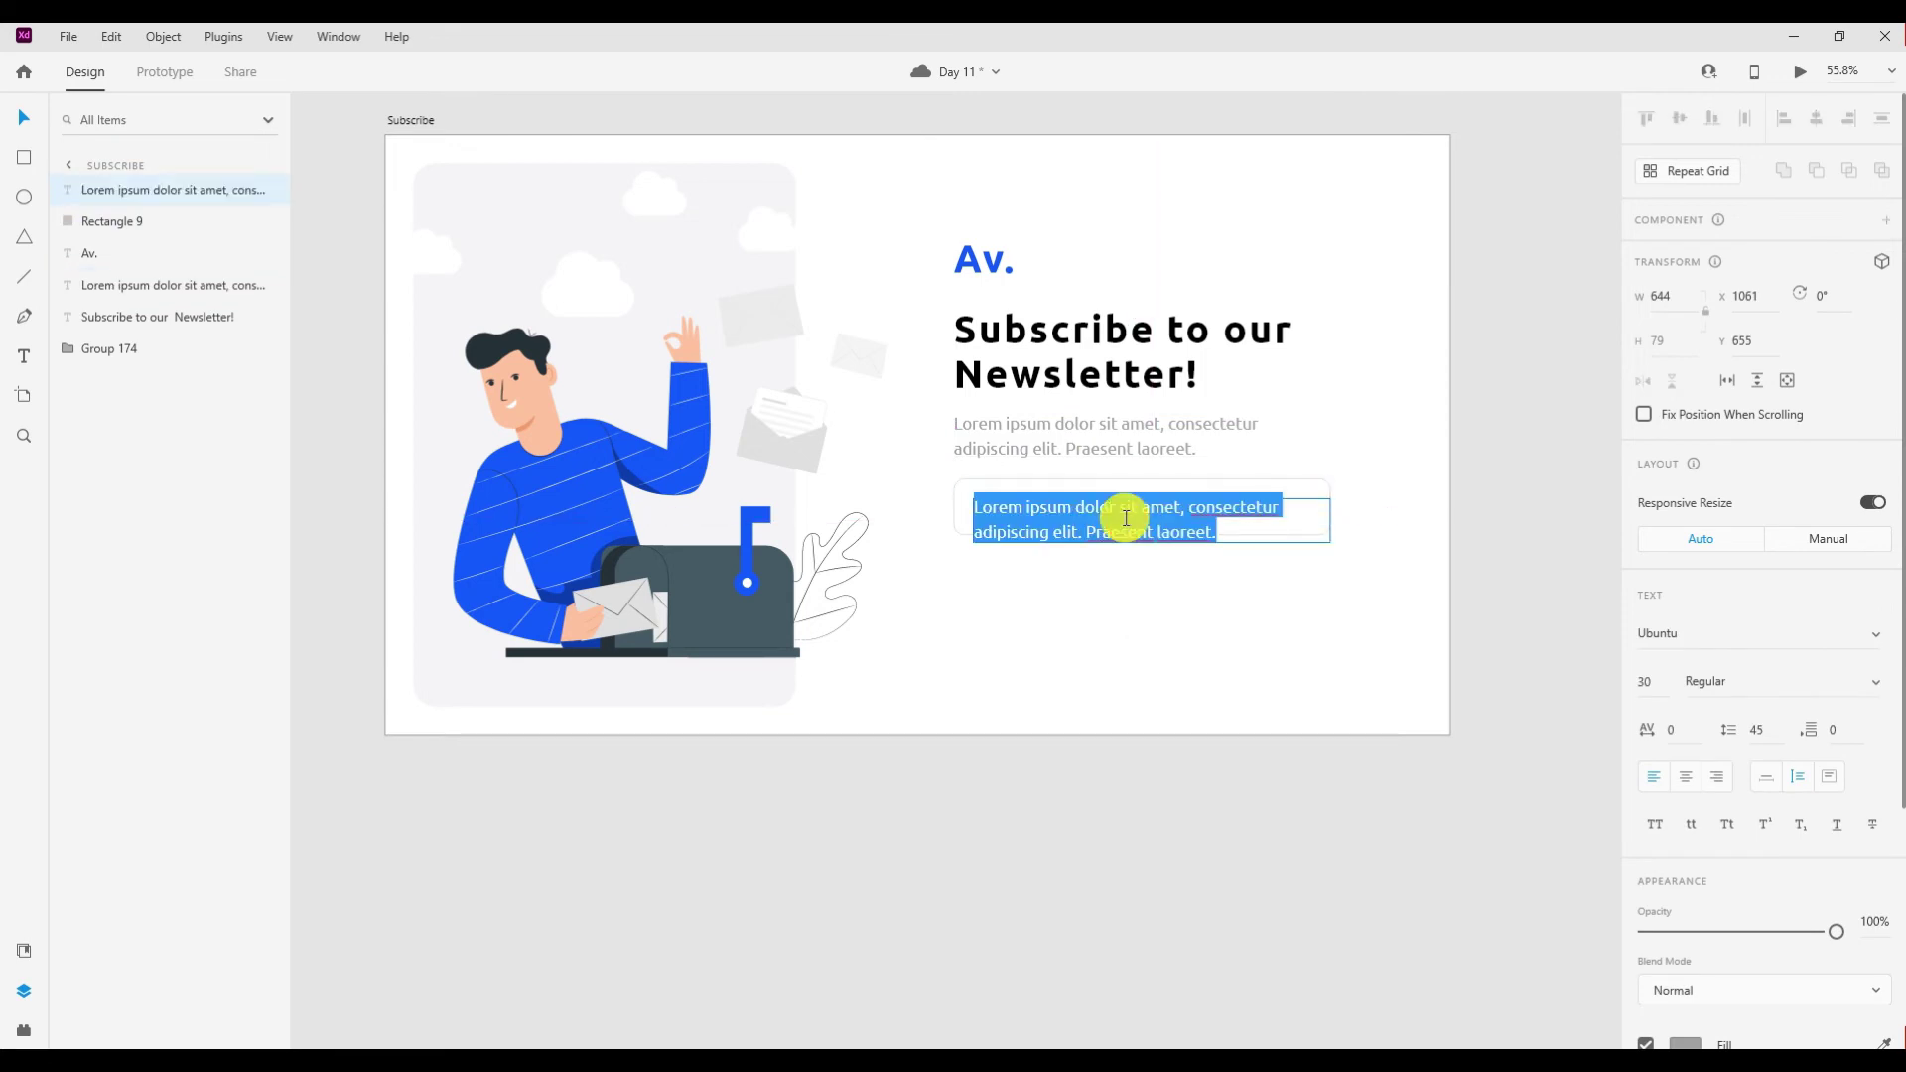
key(BackSpace)
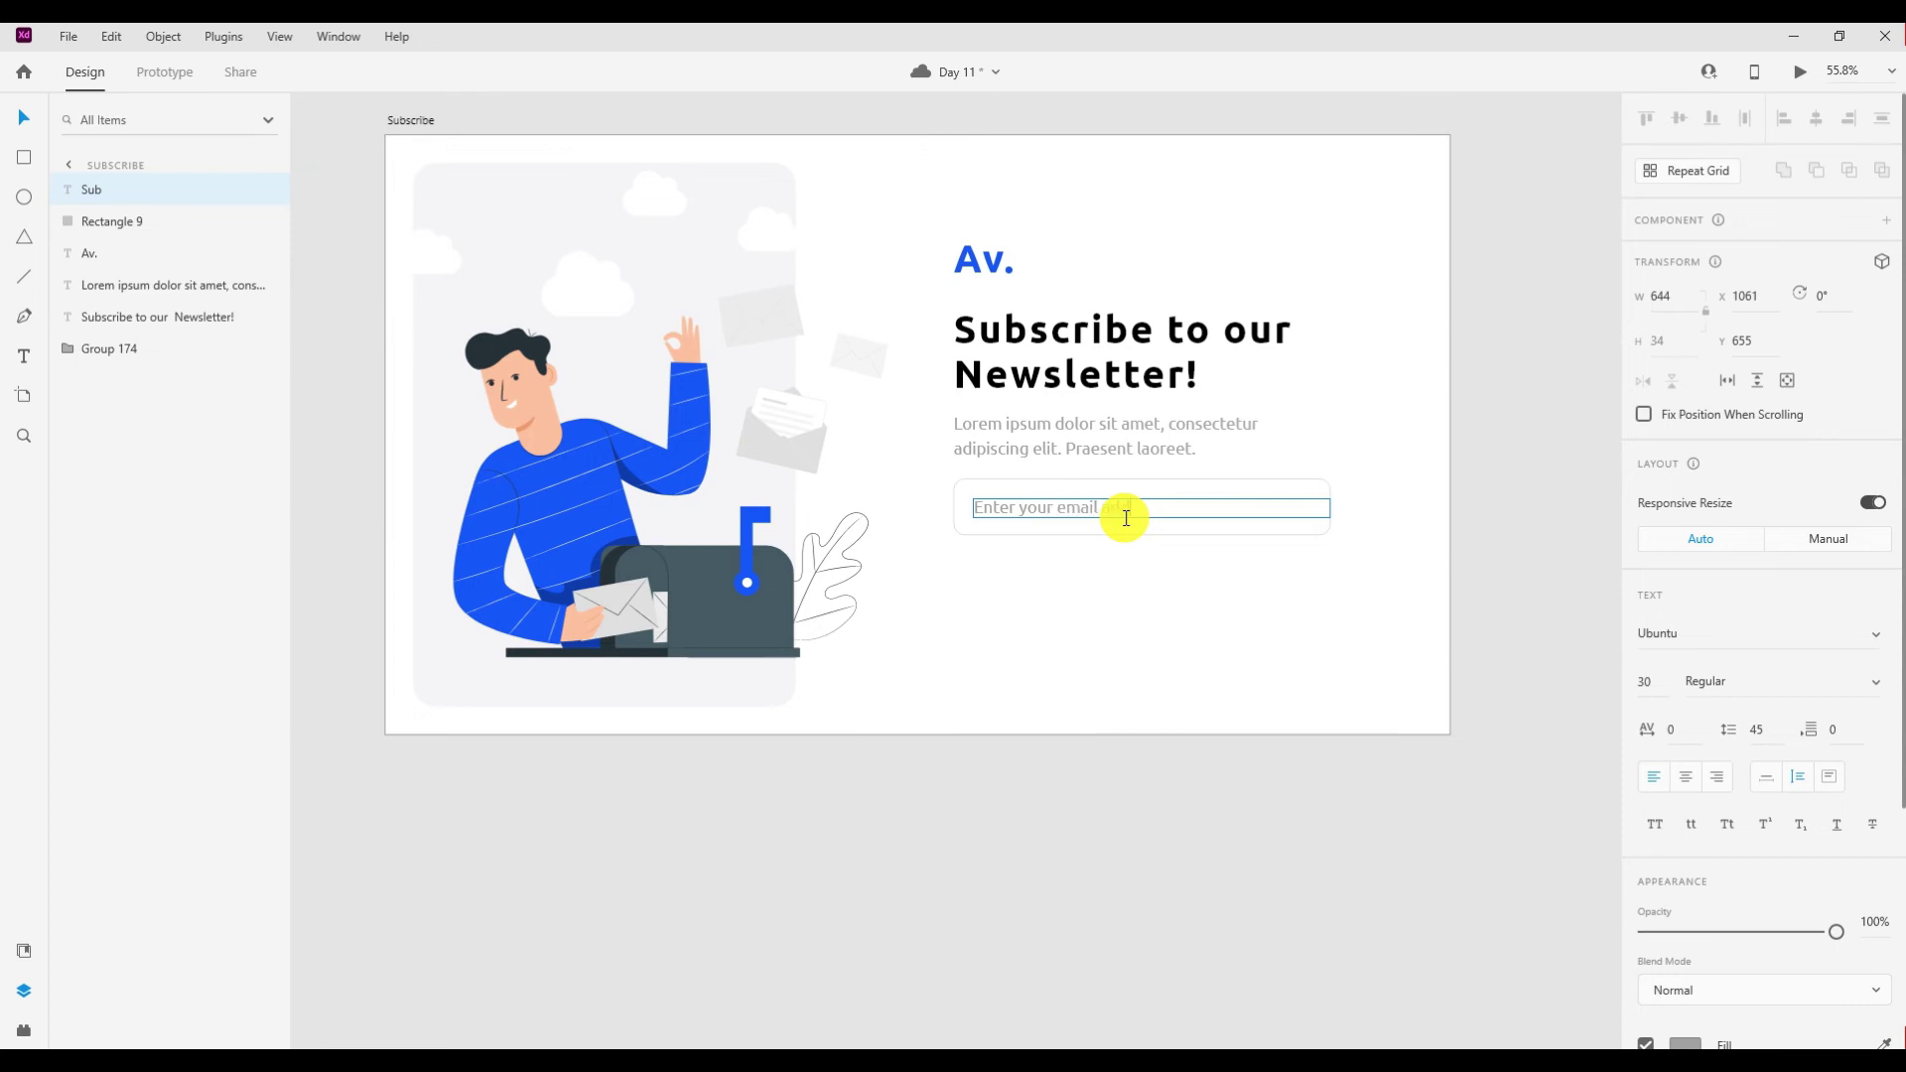
text(ss)
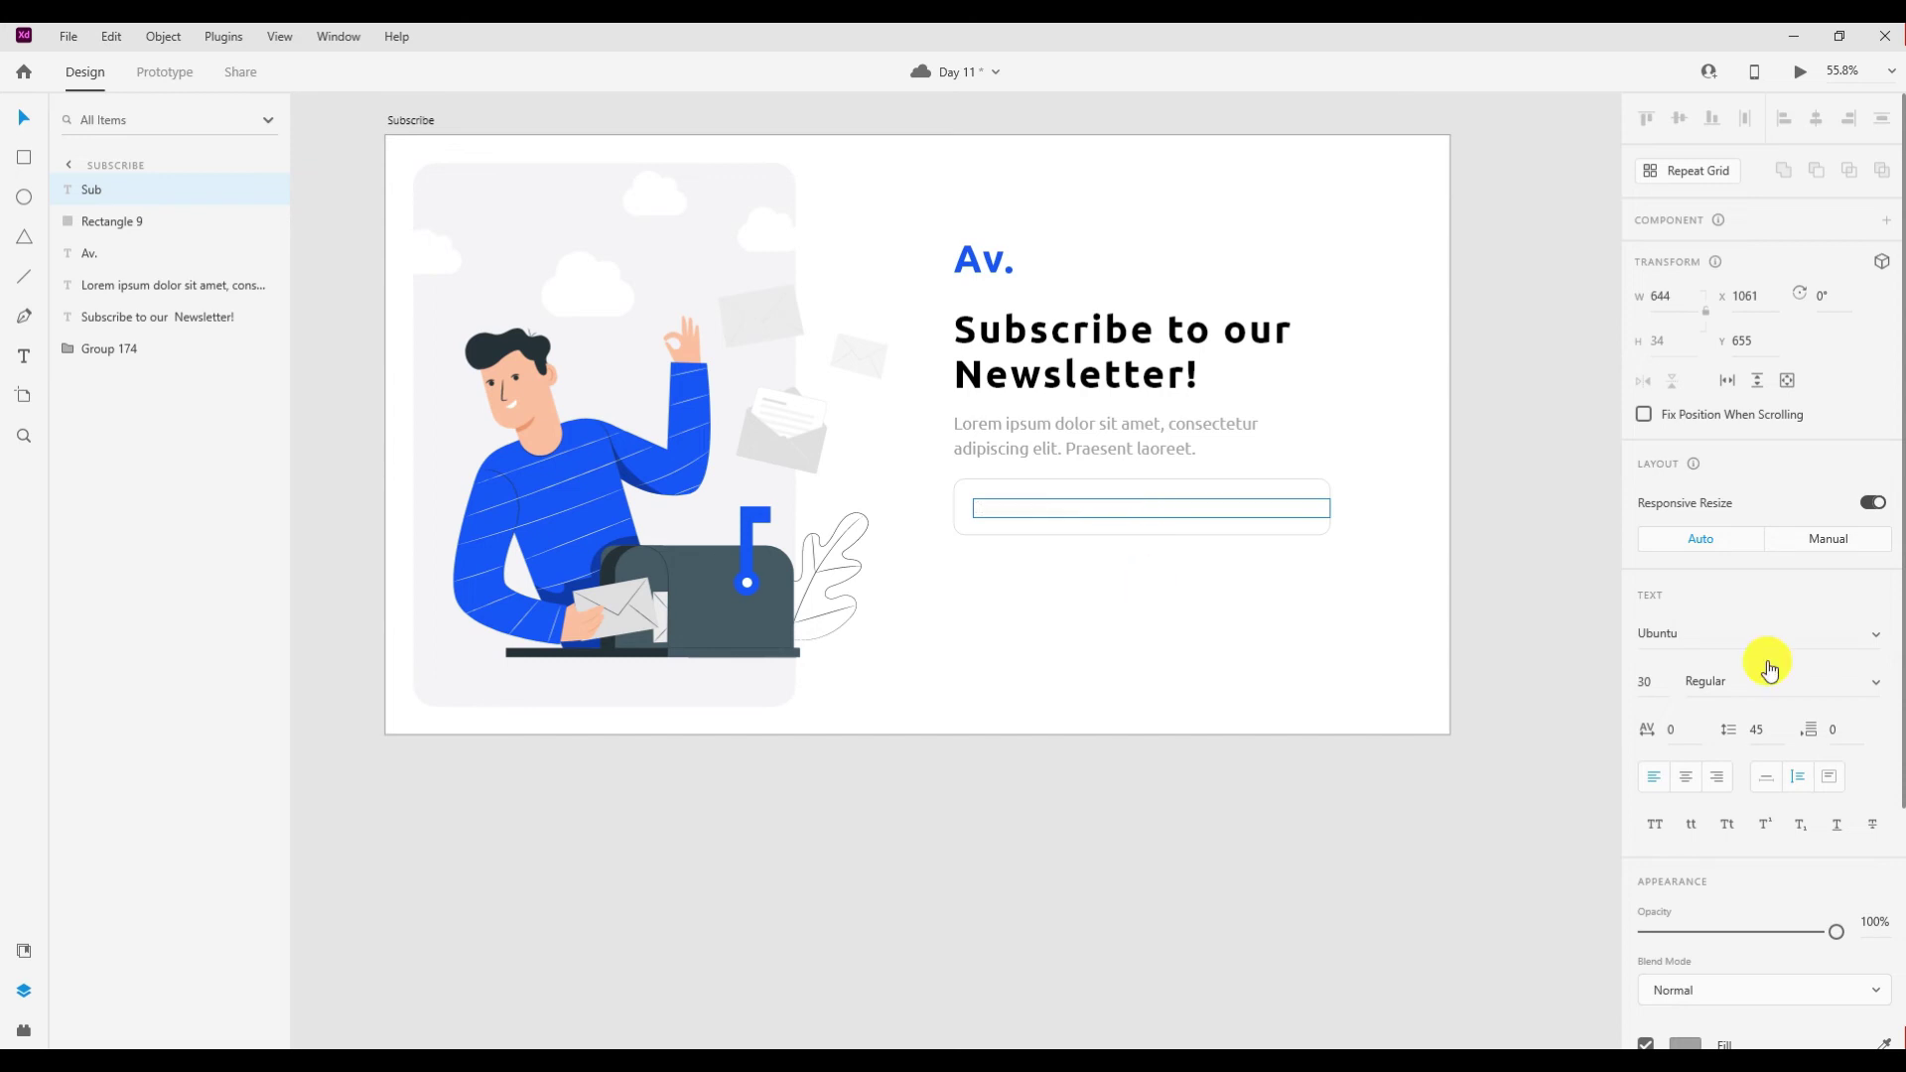
click(1766, 776)
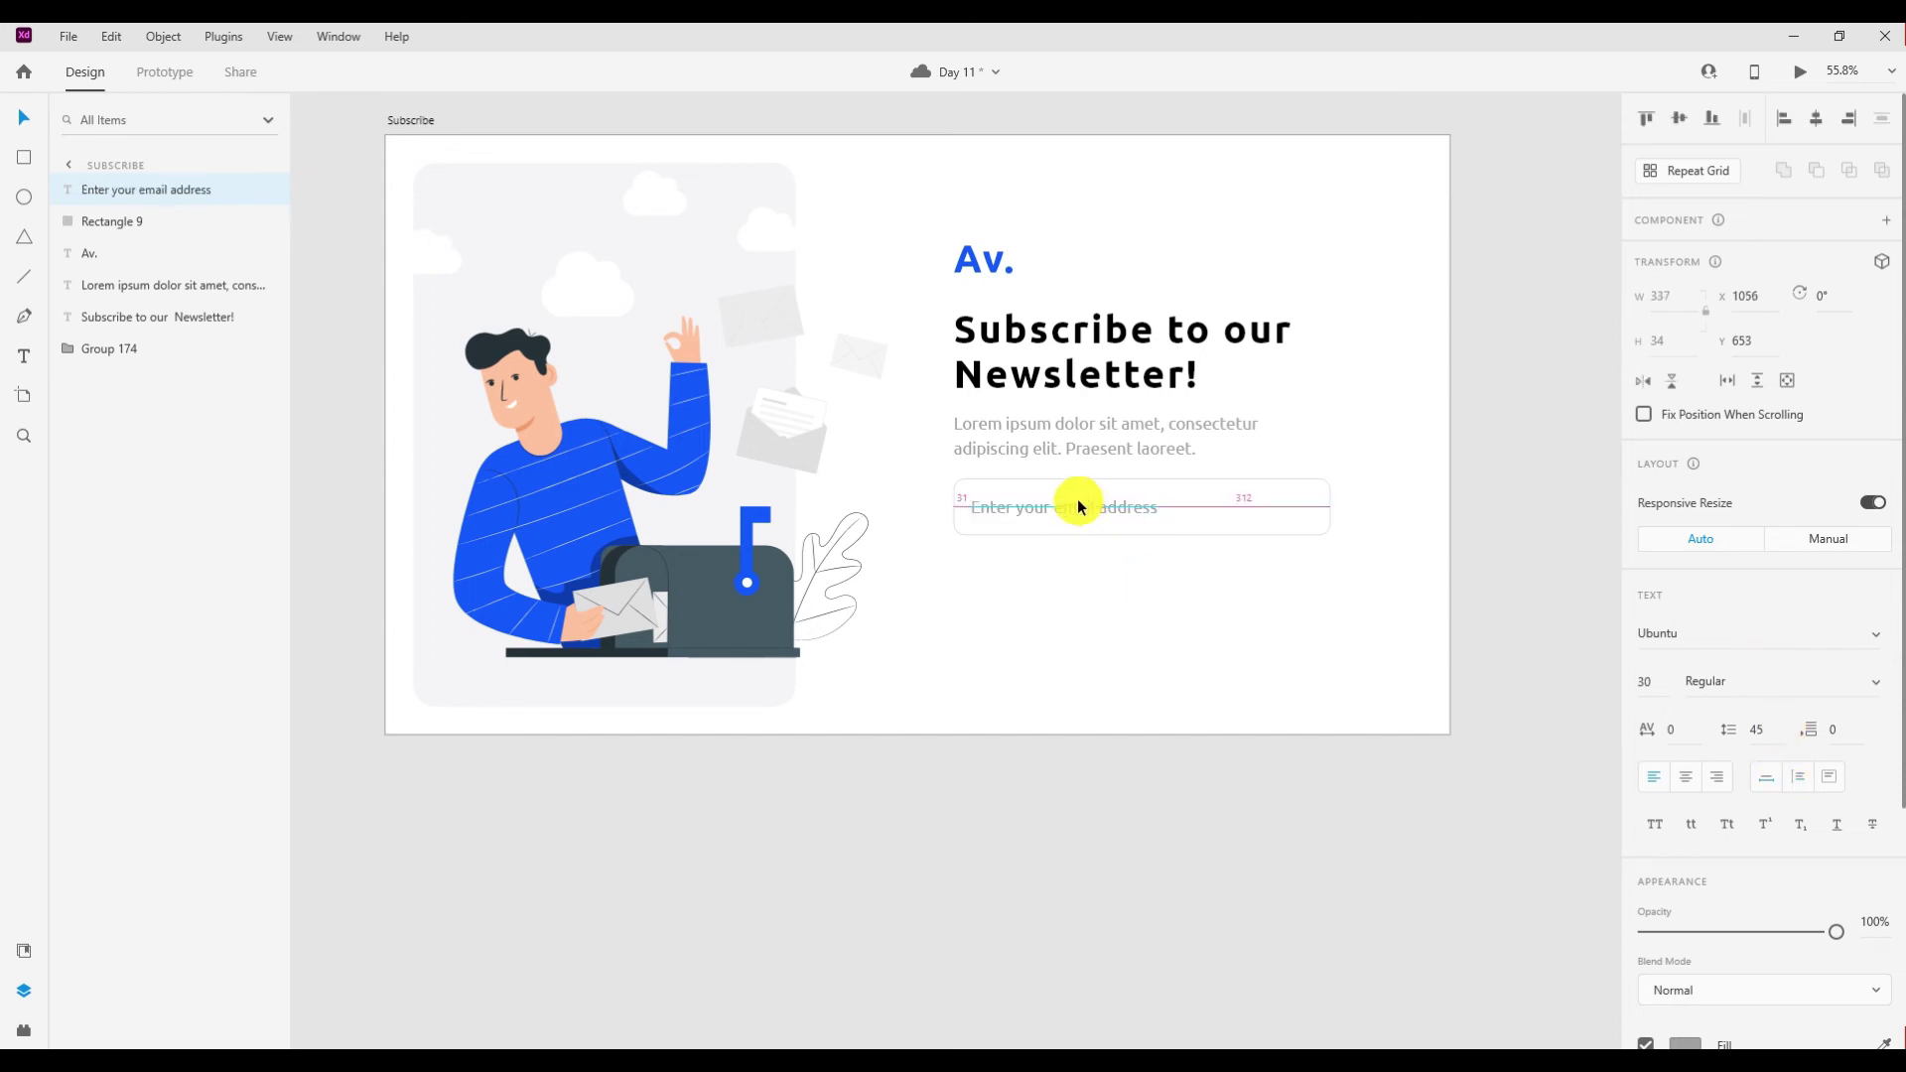
Set the placeholder to font size 22 and centre it vertically in the box.
drag(1077, 500, 1080, 504)
key(Right)
key(Right)
key(Right)
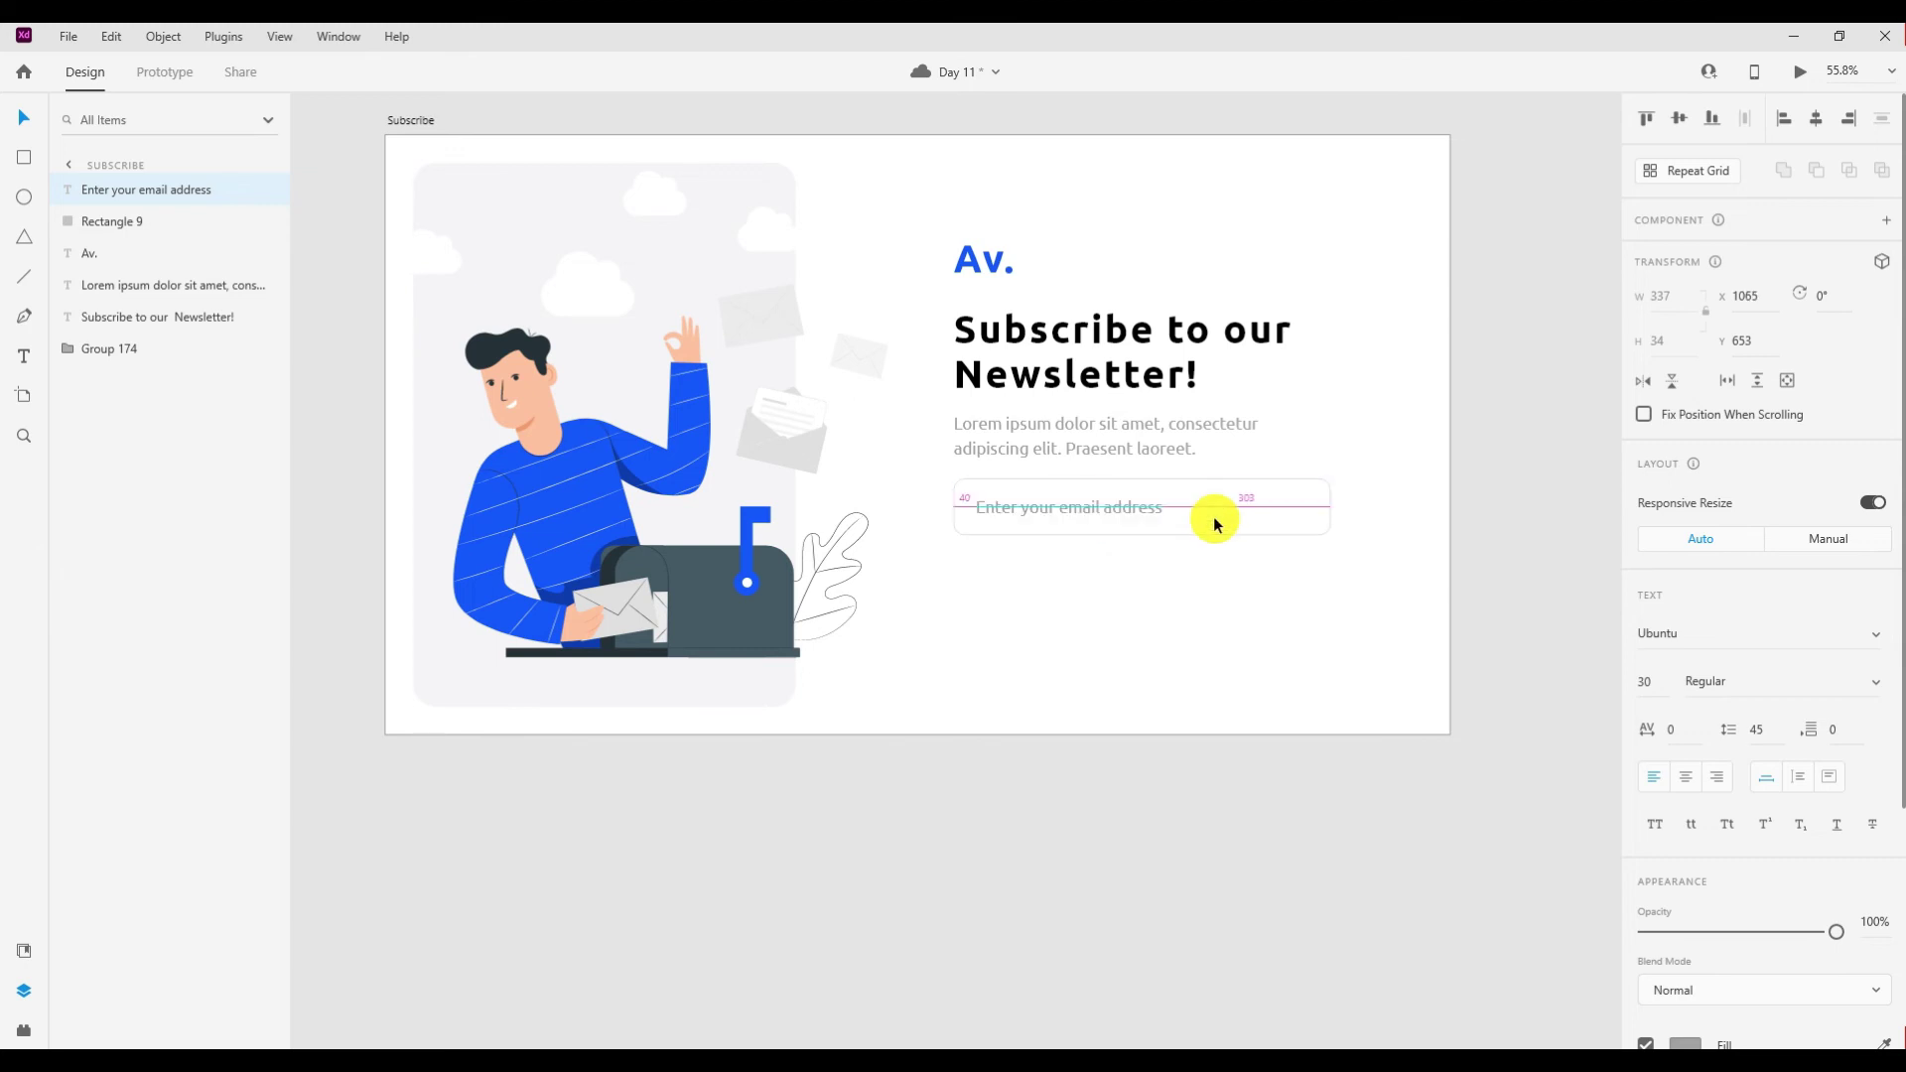
click(1661, 682)
text(20)
key(Return)
key(Down)
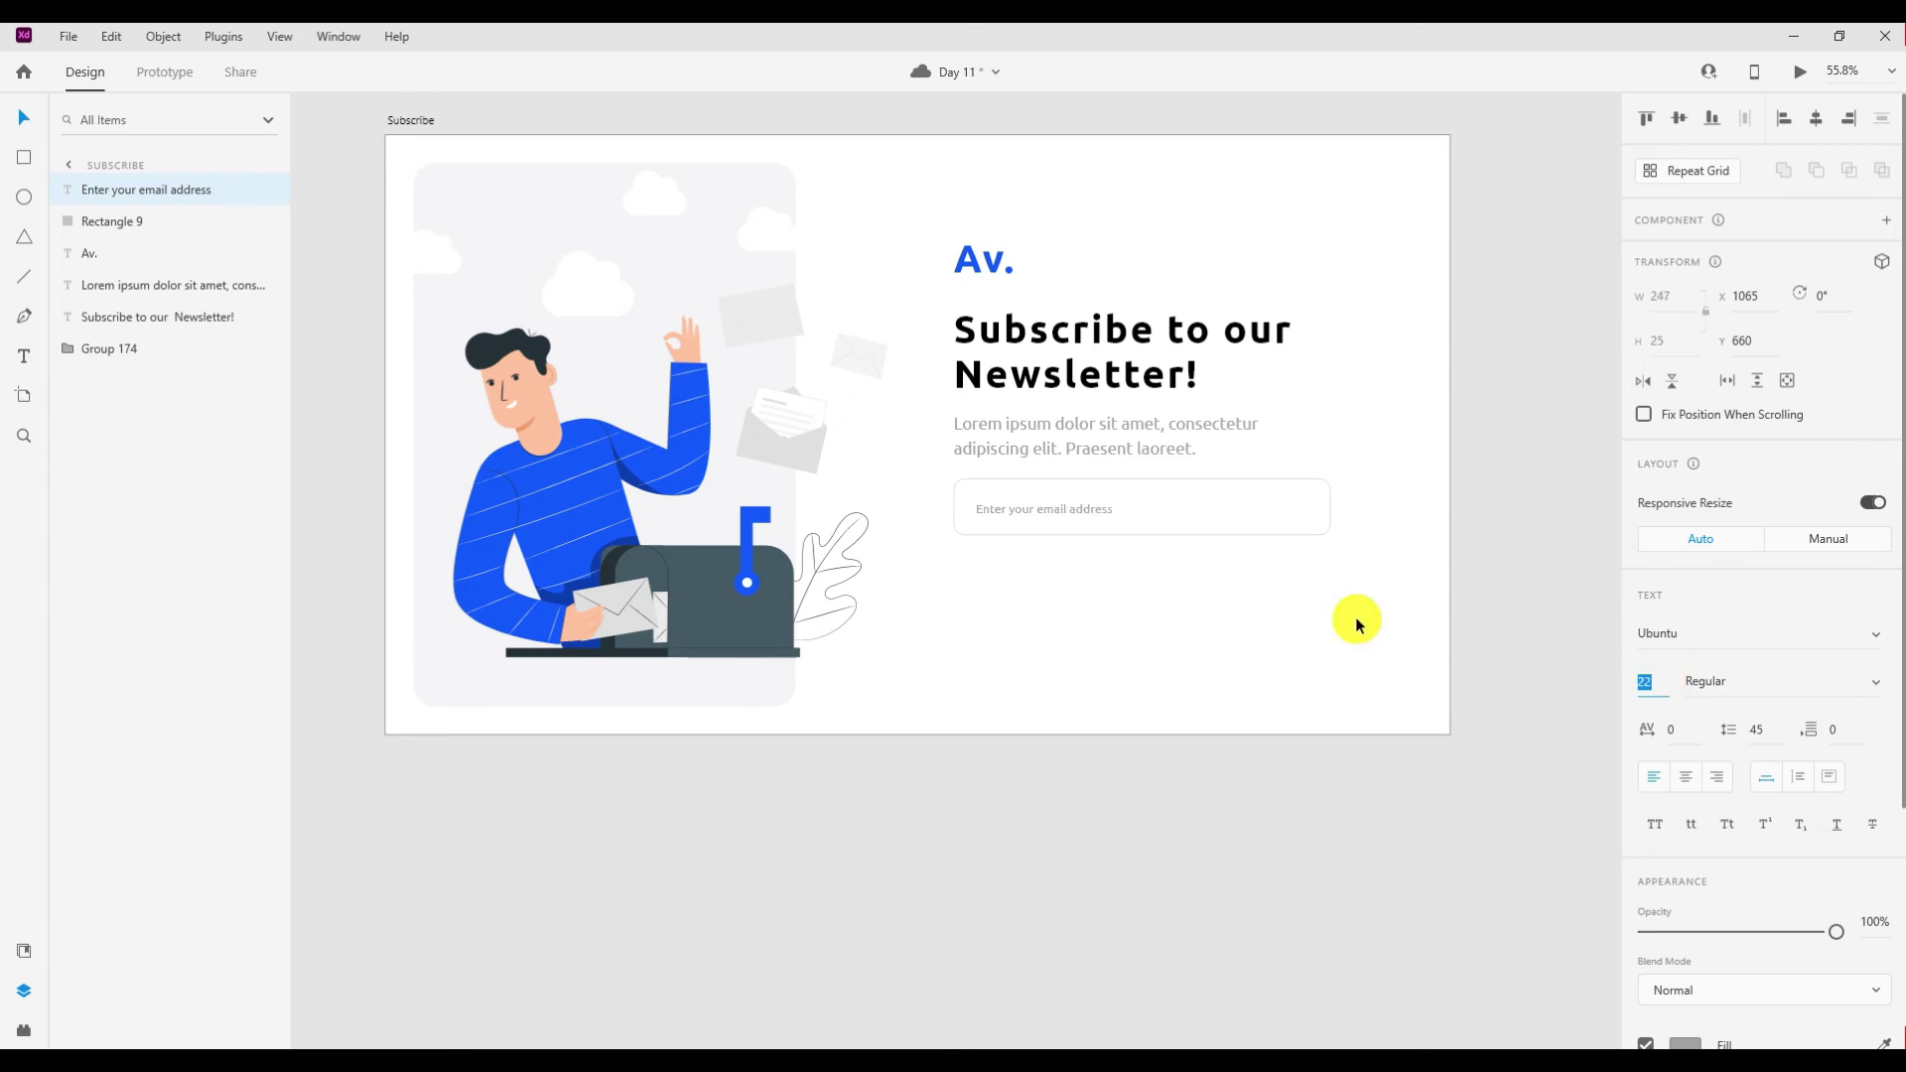
drag(1060, 497, 1090, 515)
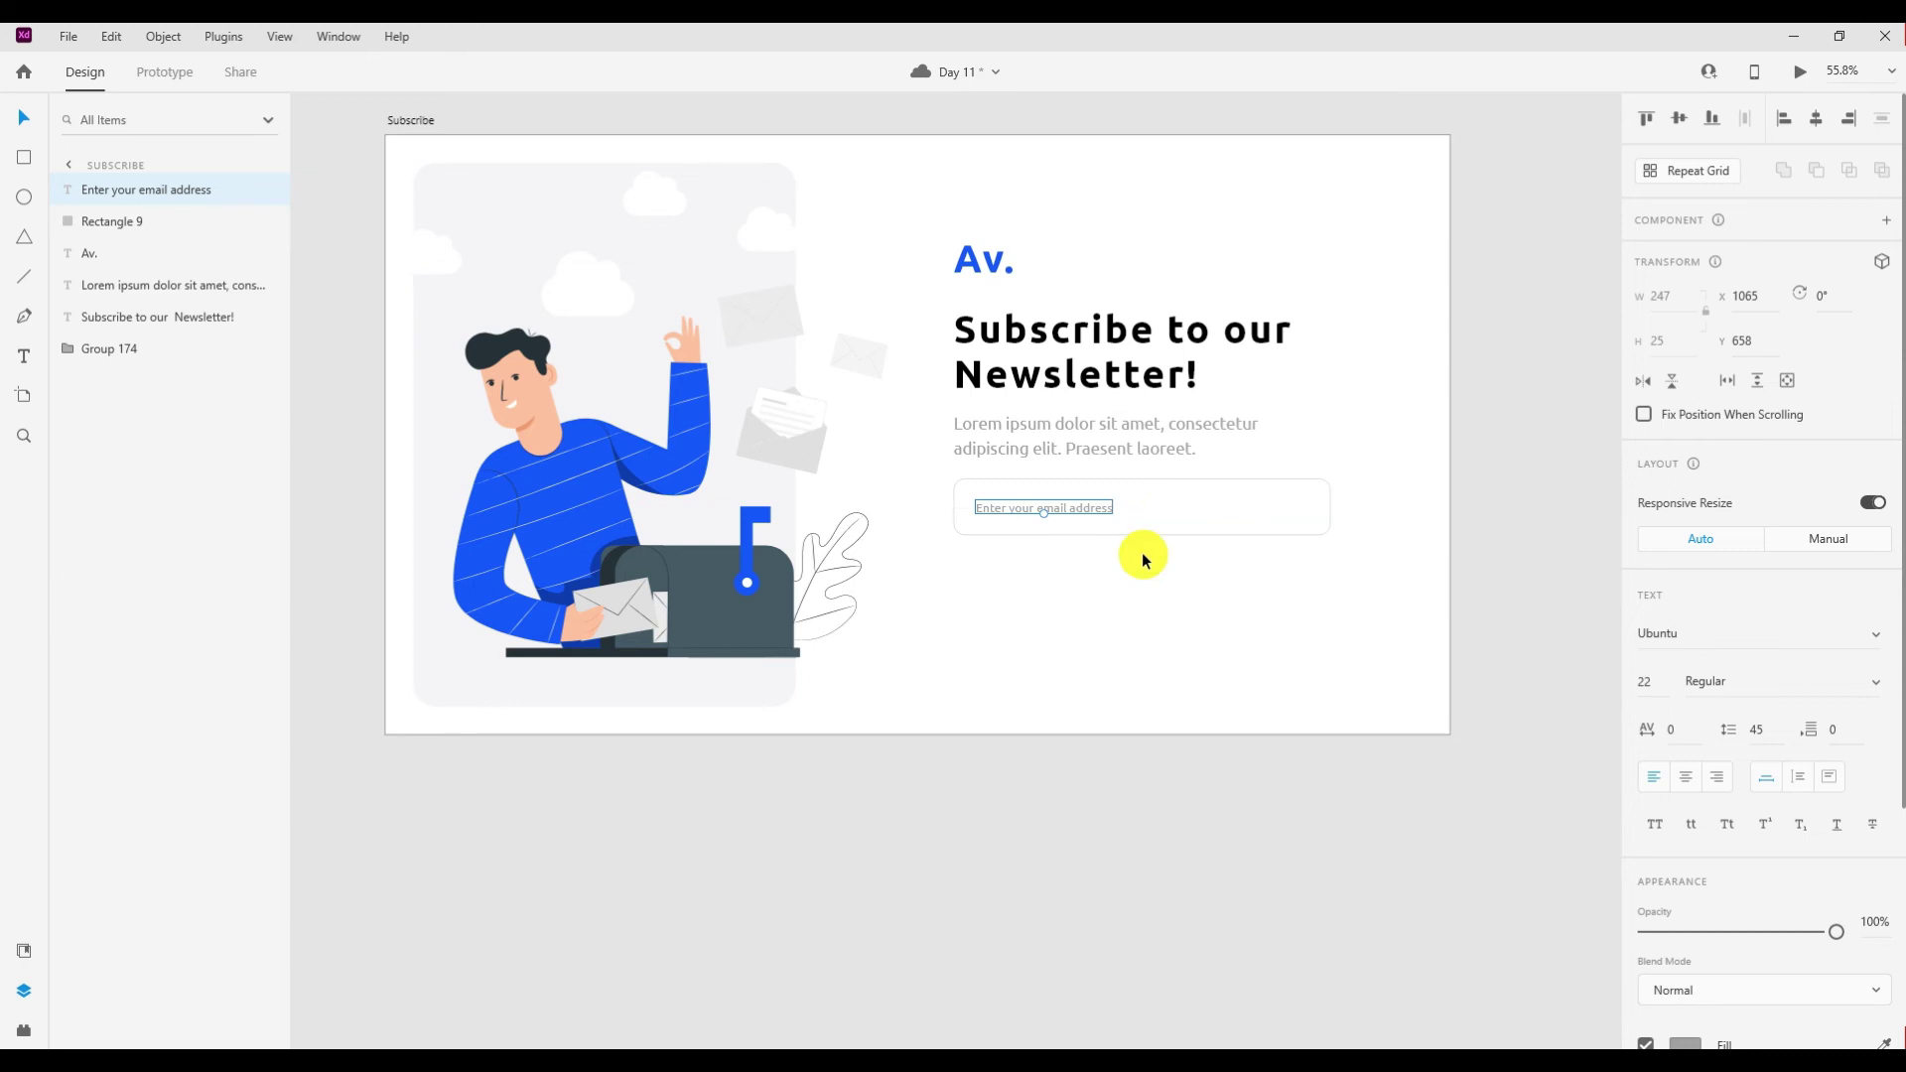
click(1186, 594)
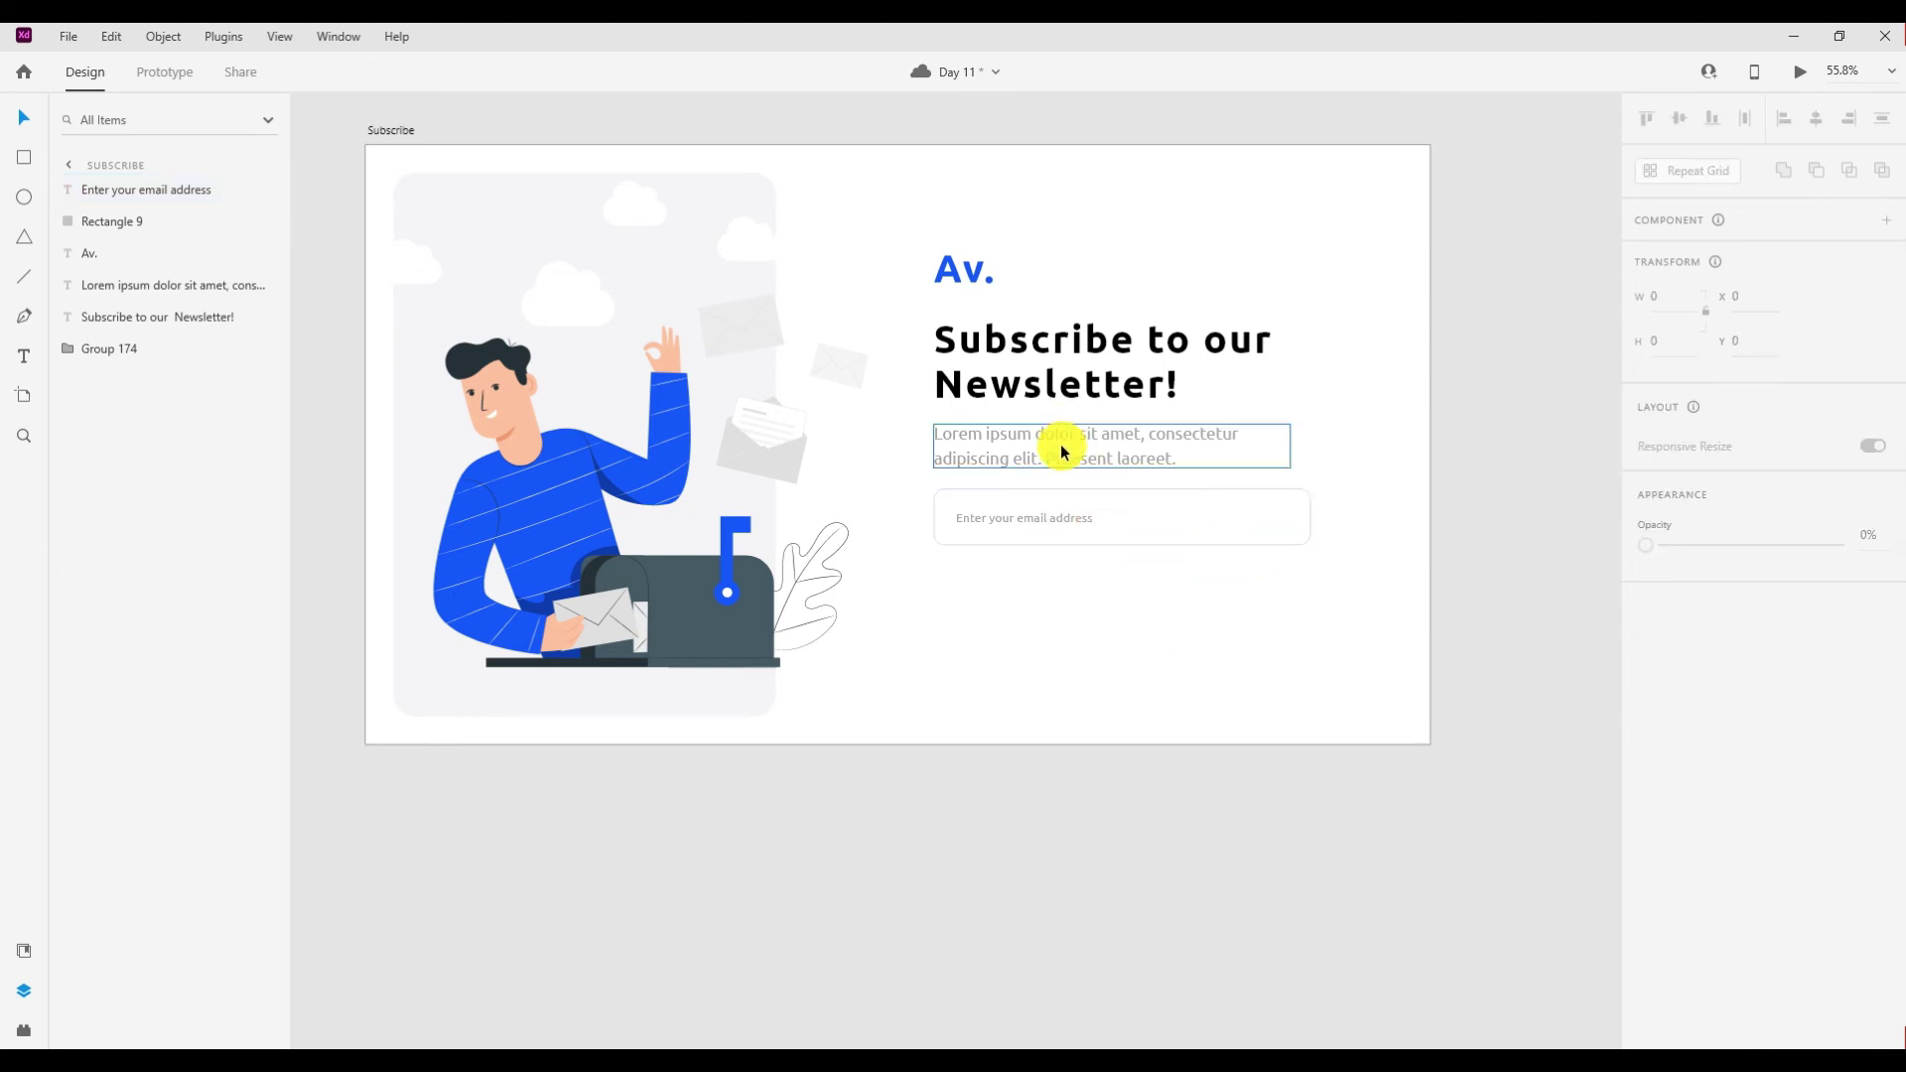
Nudge the Av. logo up slightly and group the email placeholder with its box.
click(958, 290)
drag(958, 291, 957, 285)
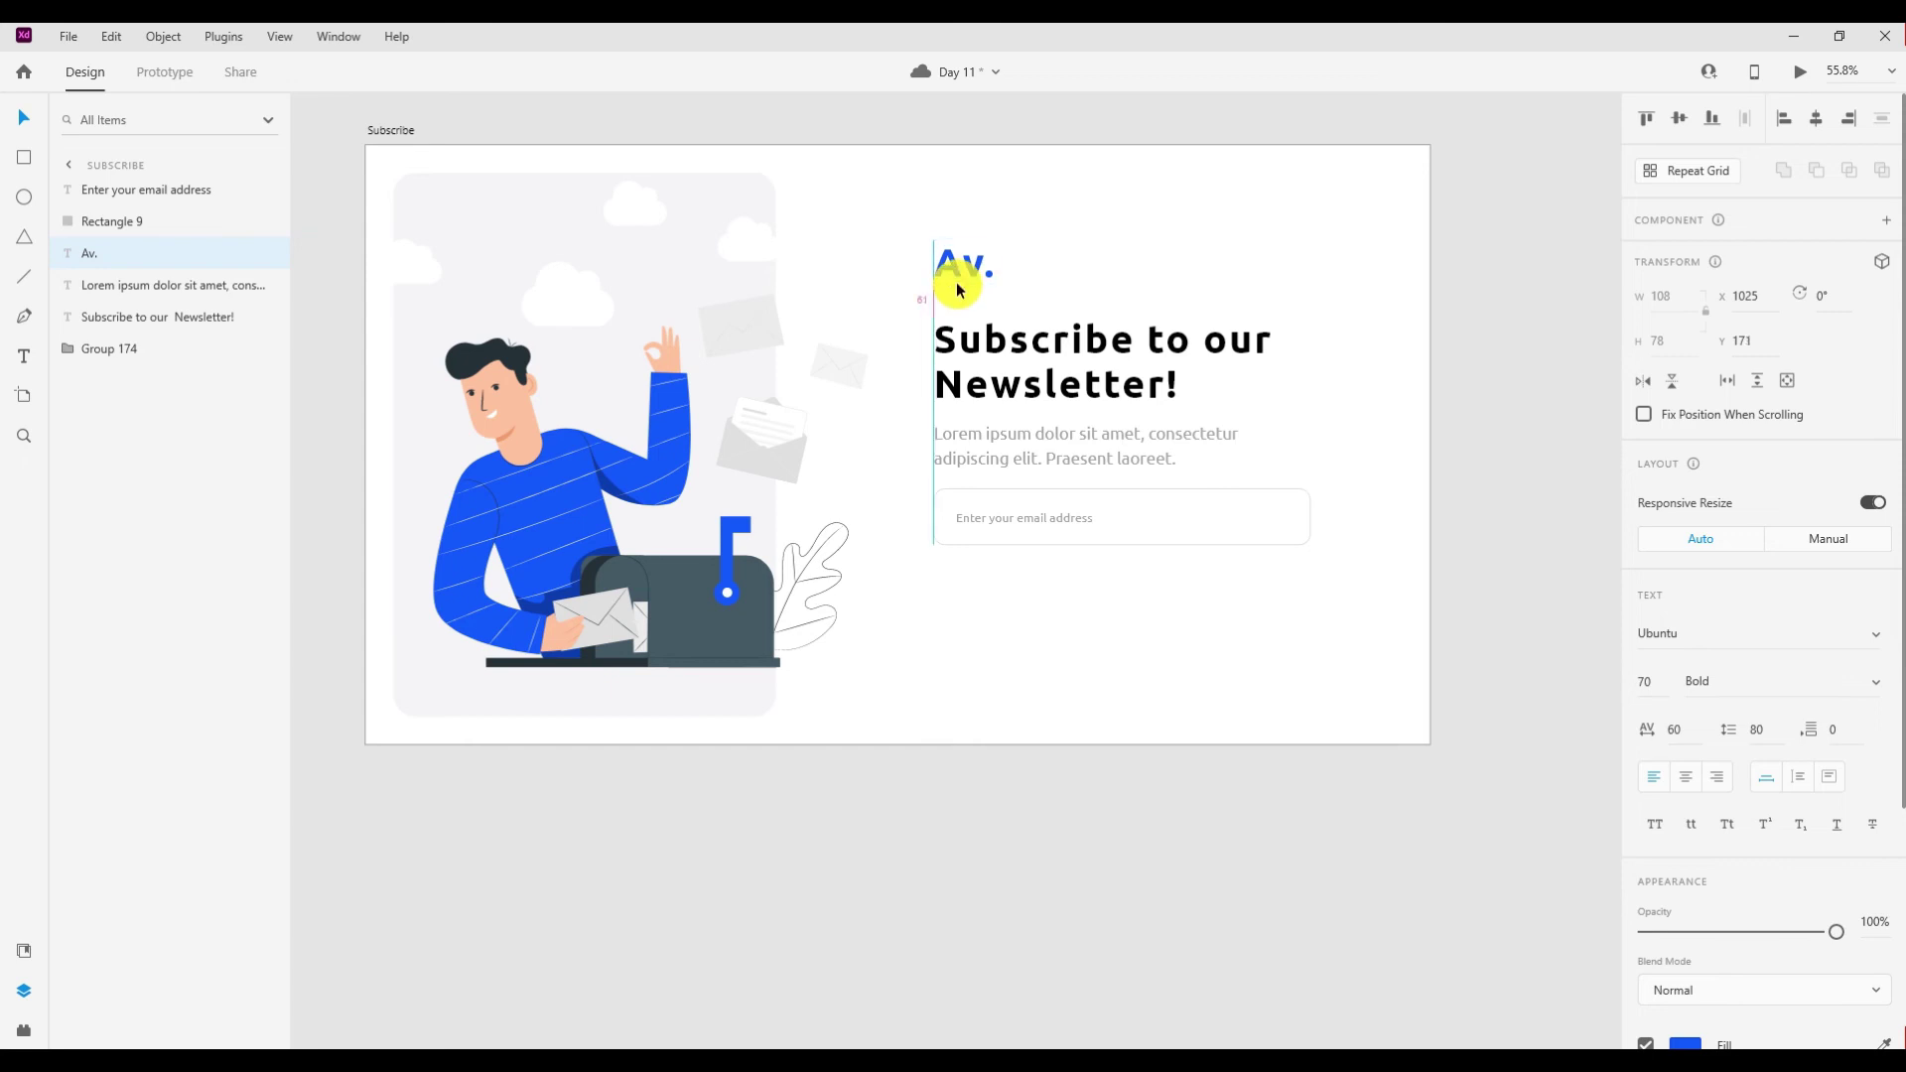
click(1032, 516)
shift+click(1140, 511)
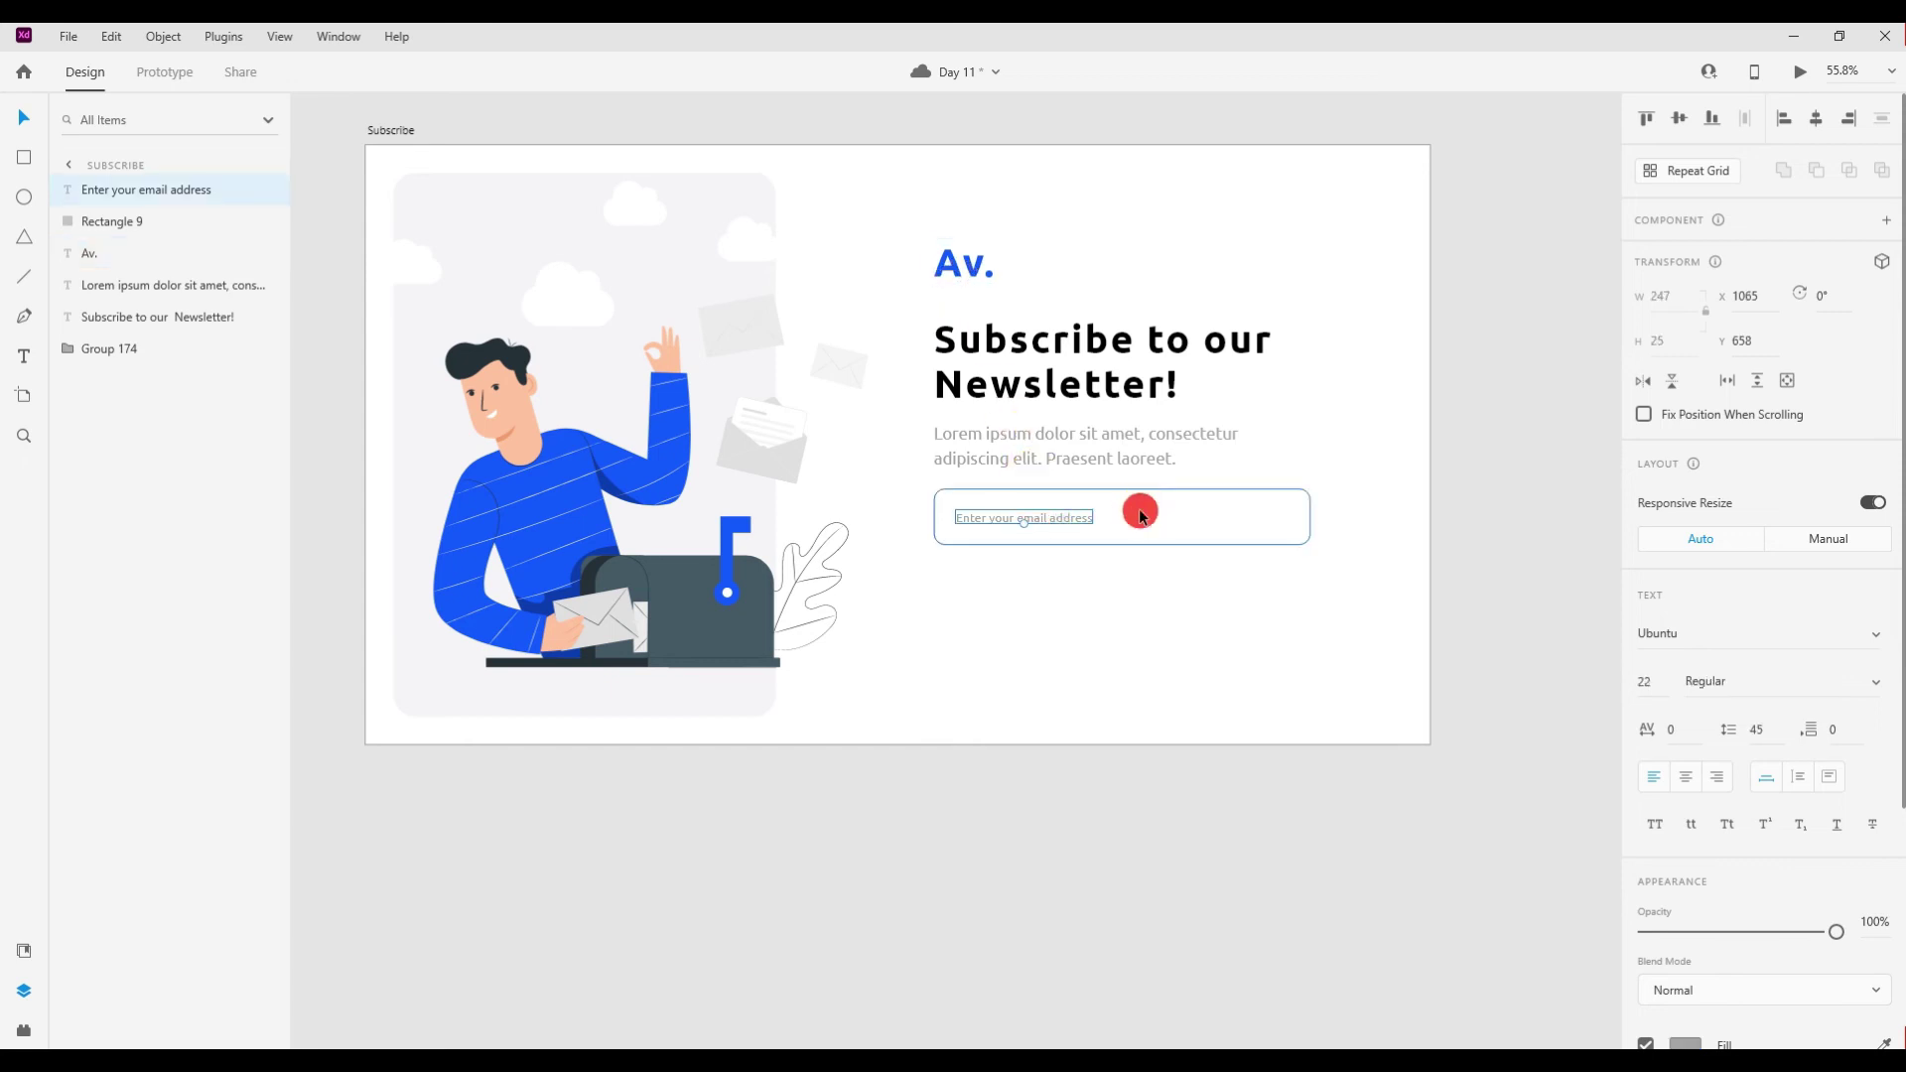
key(ctrl+g)
Copy the email field below, enlarge its text to 32, centre it, and relabel it 'Subscribe'.
drag(1165, 587, 1197, 627)
double_click(1032, 624)
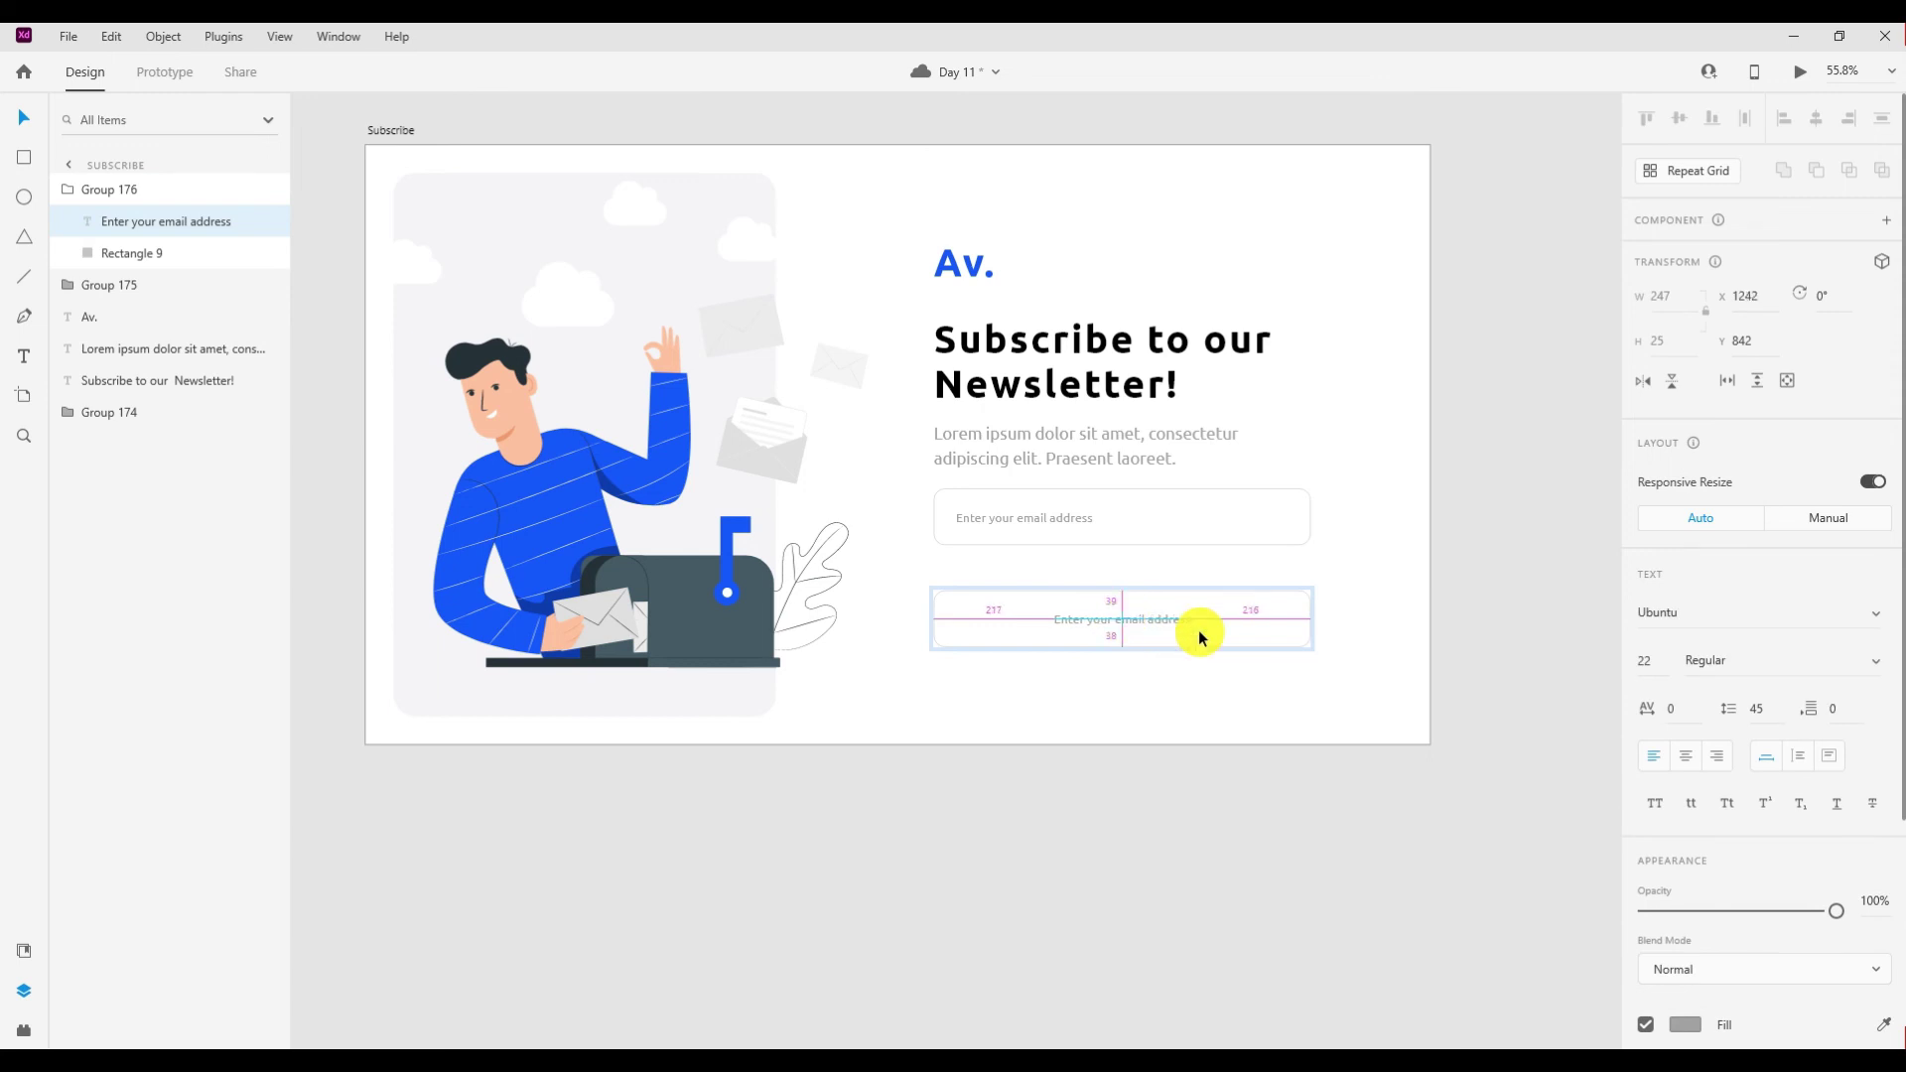
double_click(1645, 661)
text(32)
key(Return)
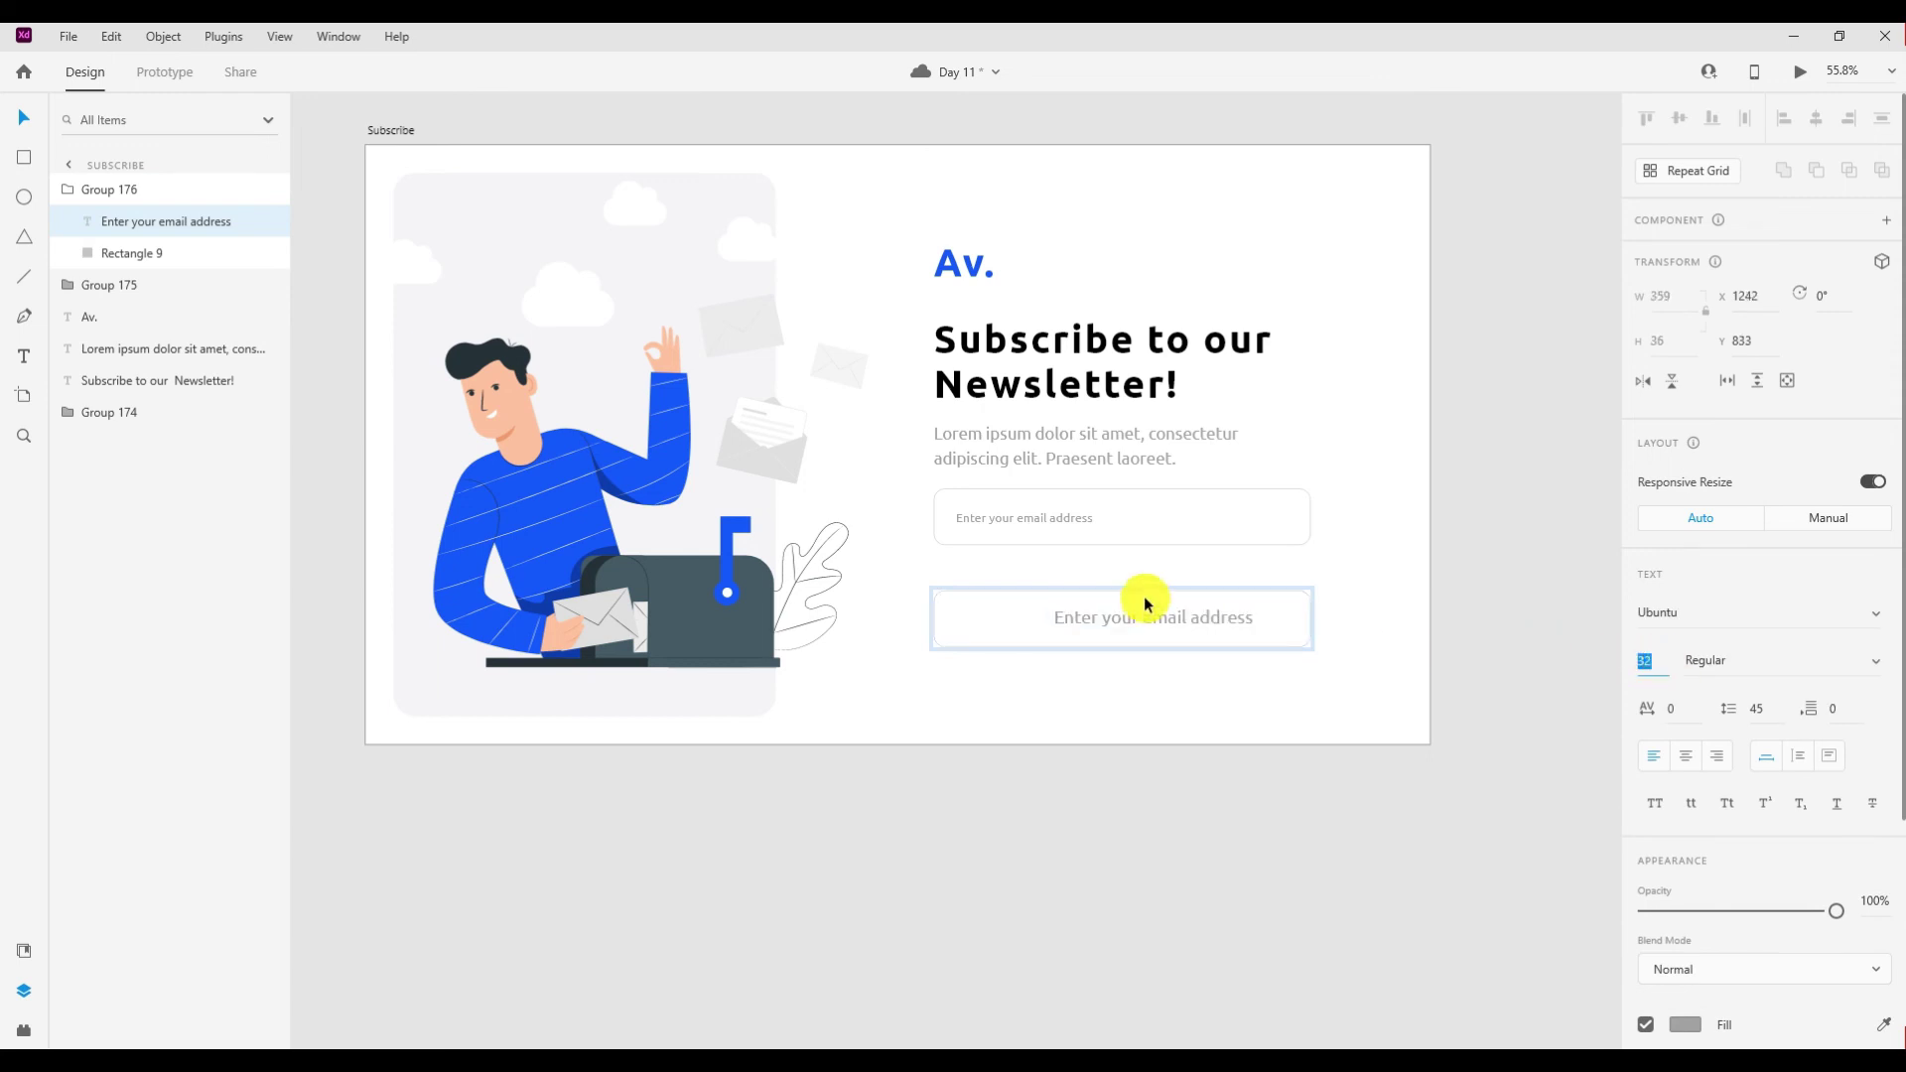
drag(1139, 615, 1118, 617)
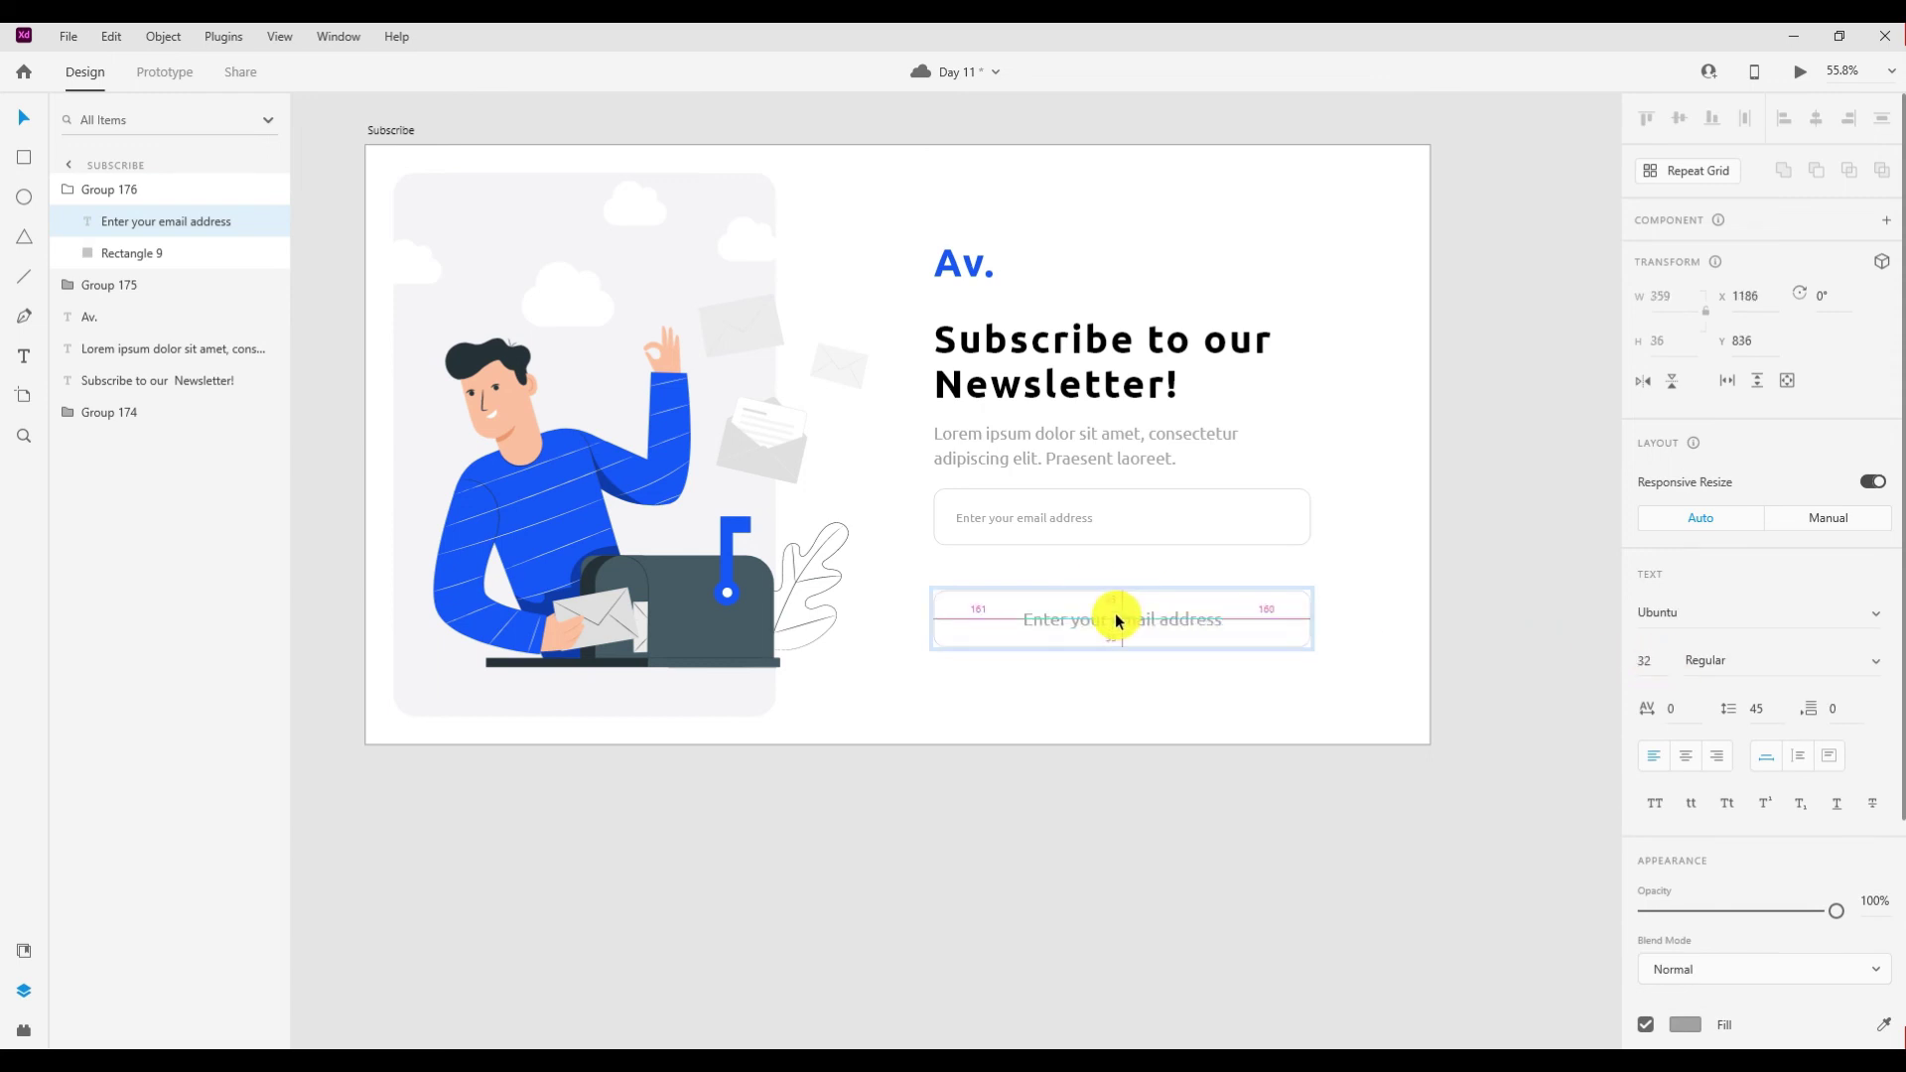
double_click(1116, 617)
key(BackSpace)
text(Subscribe)
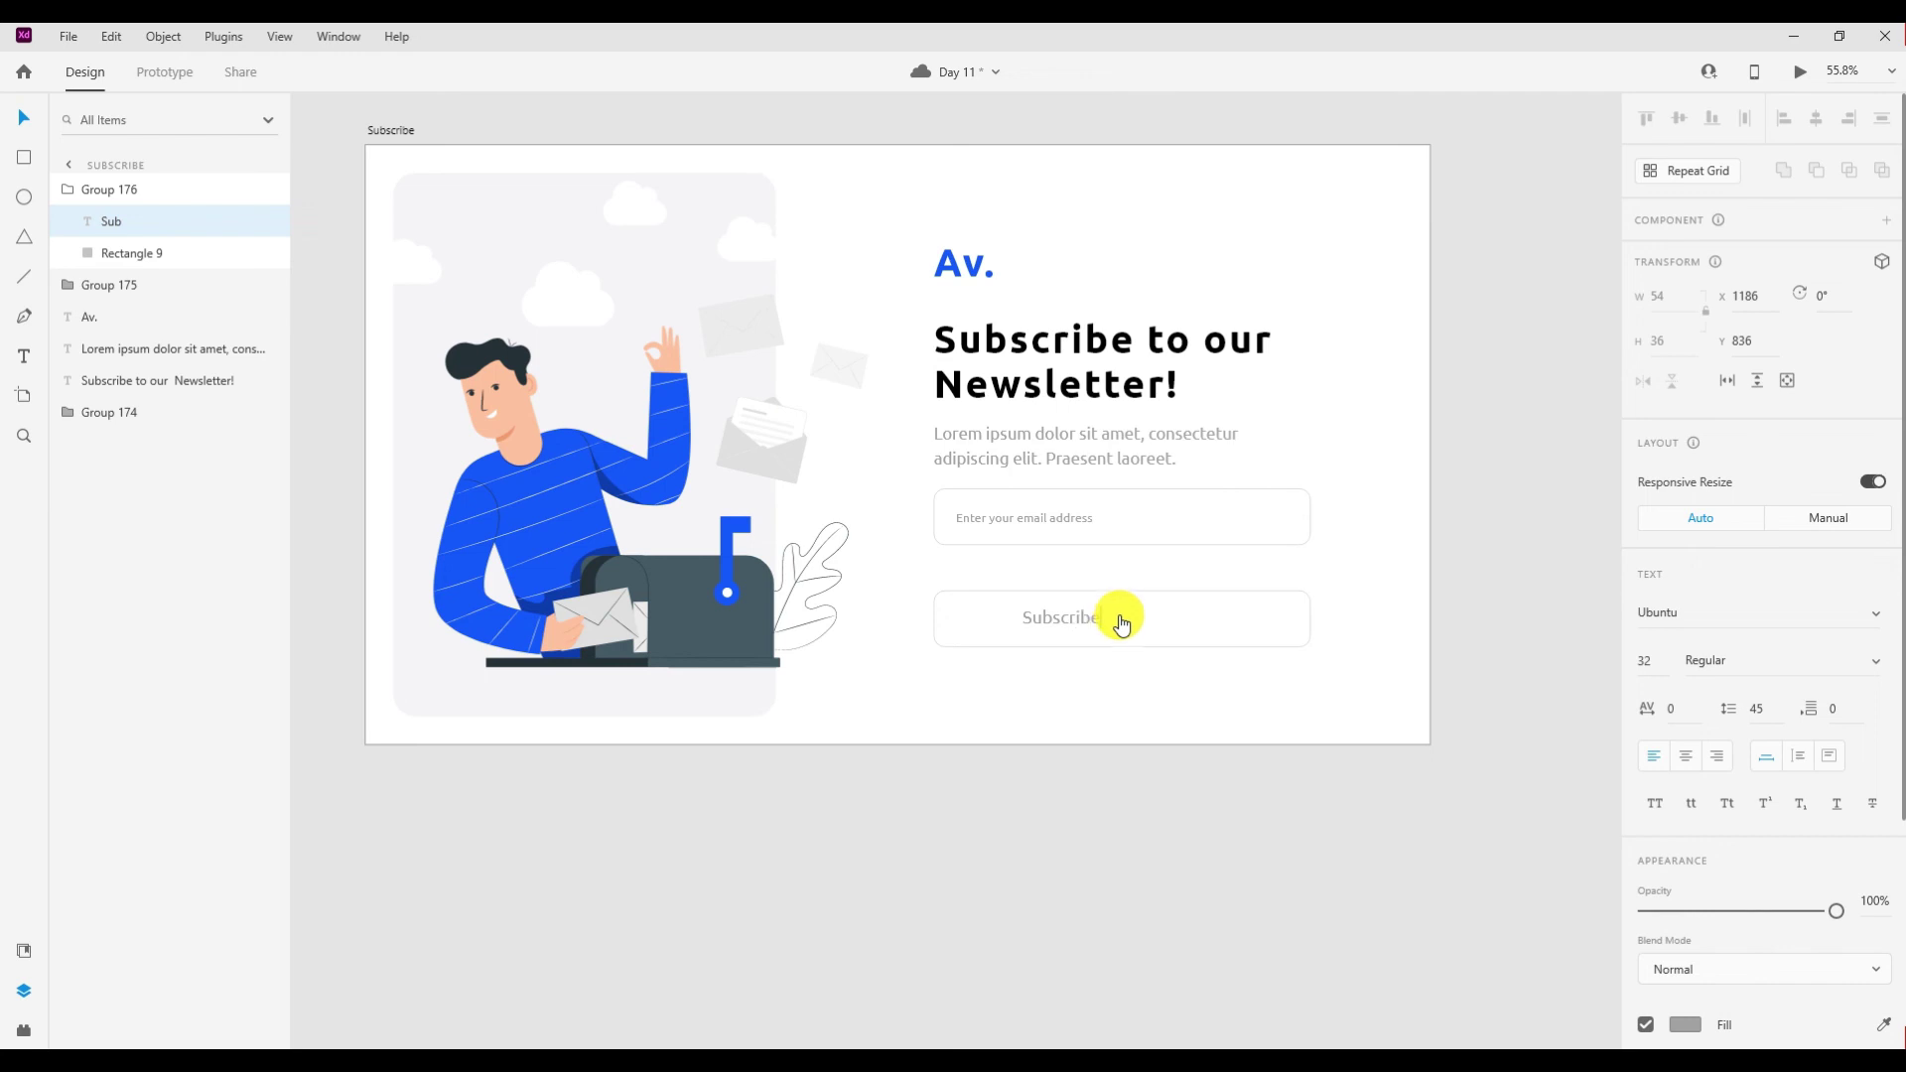
key(Escape)
Remove the button box's border and fill it solid blue.
click(1221, 633)
scroll(1737, 675, down, 3)
click(1646, 619)
scroll(1682, 655, up, 3)
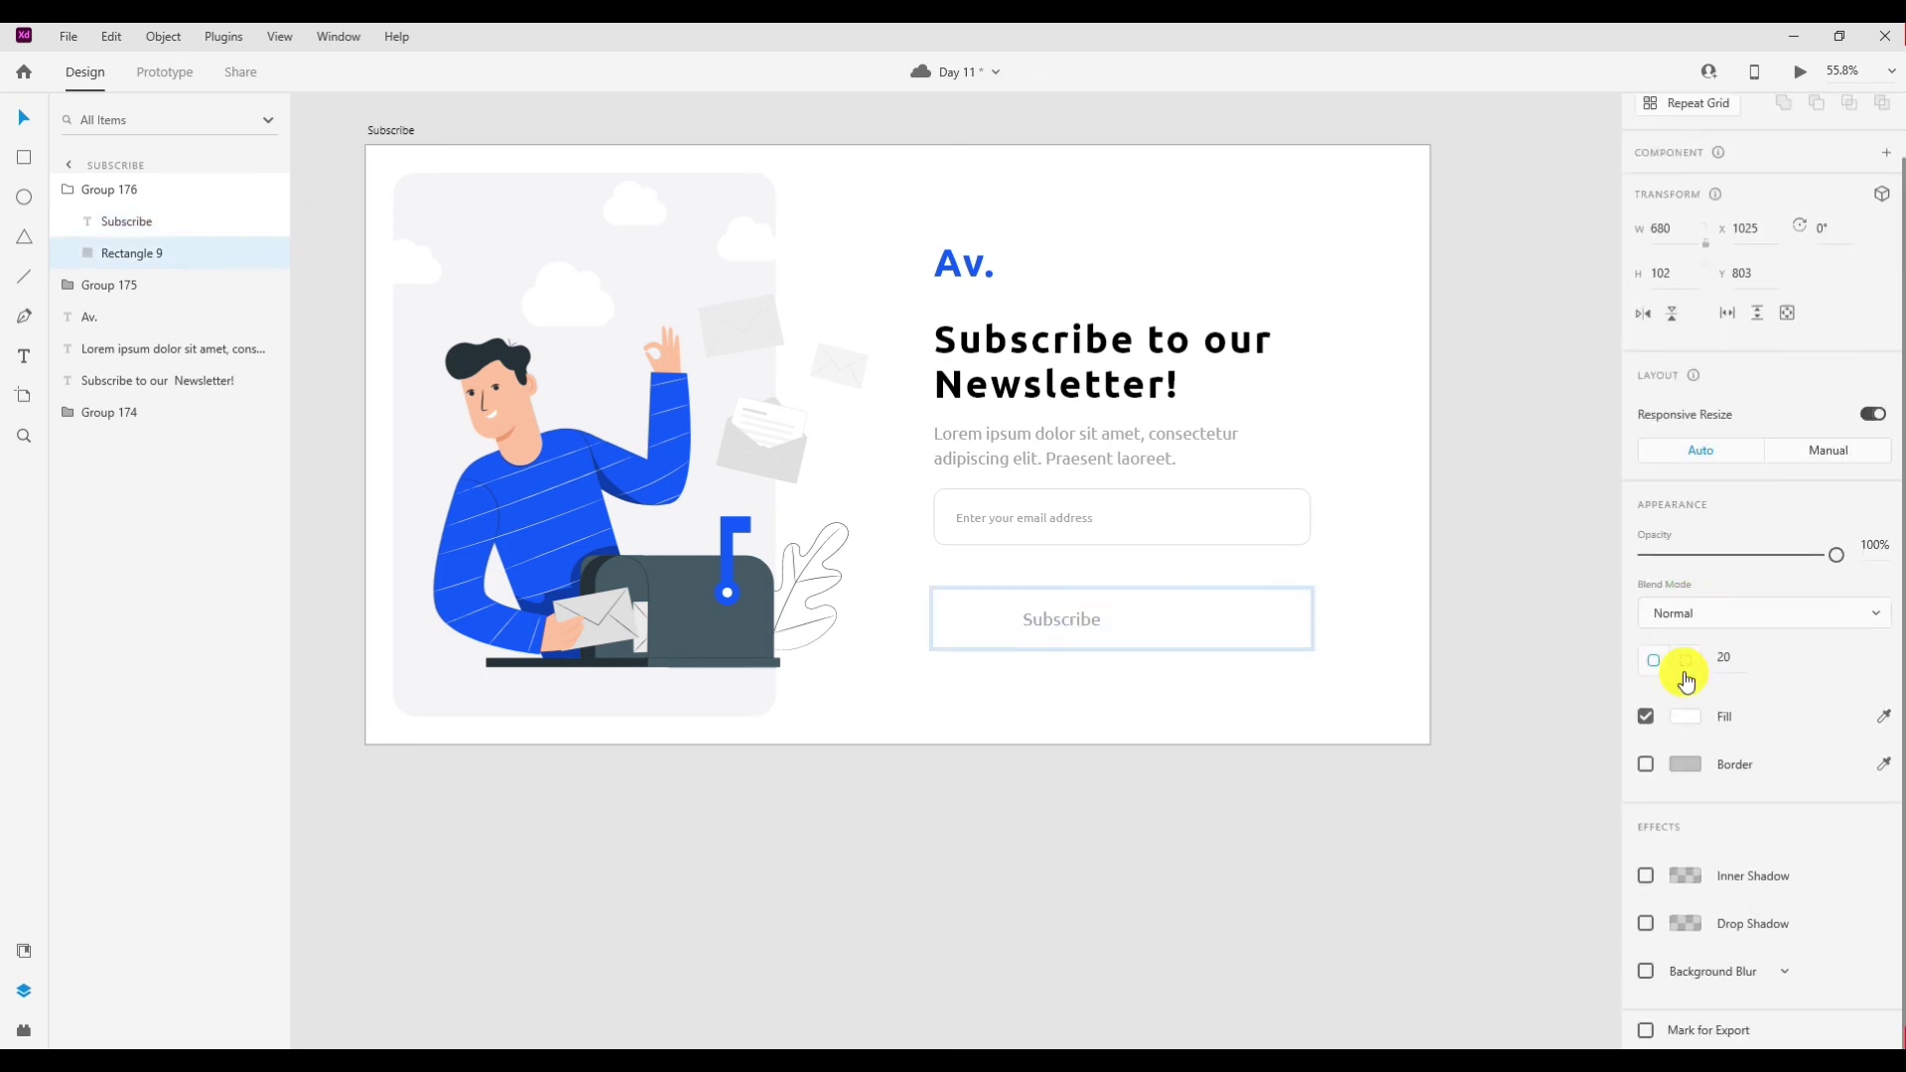
click(1684, 716)
click(1436, 851)
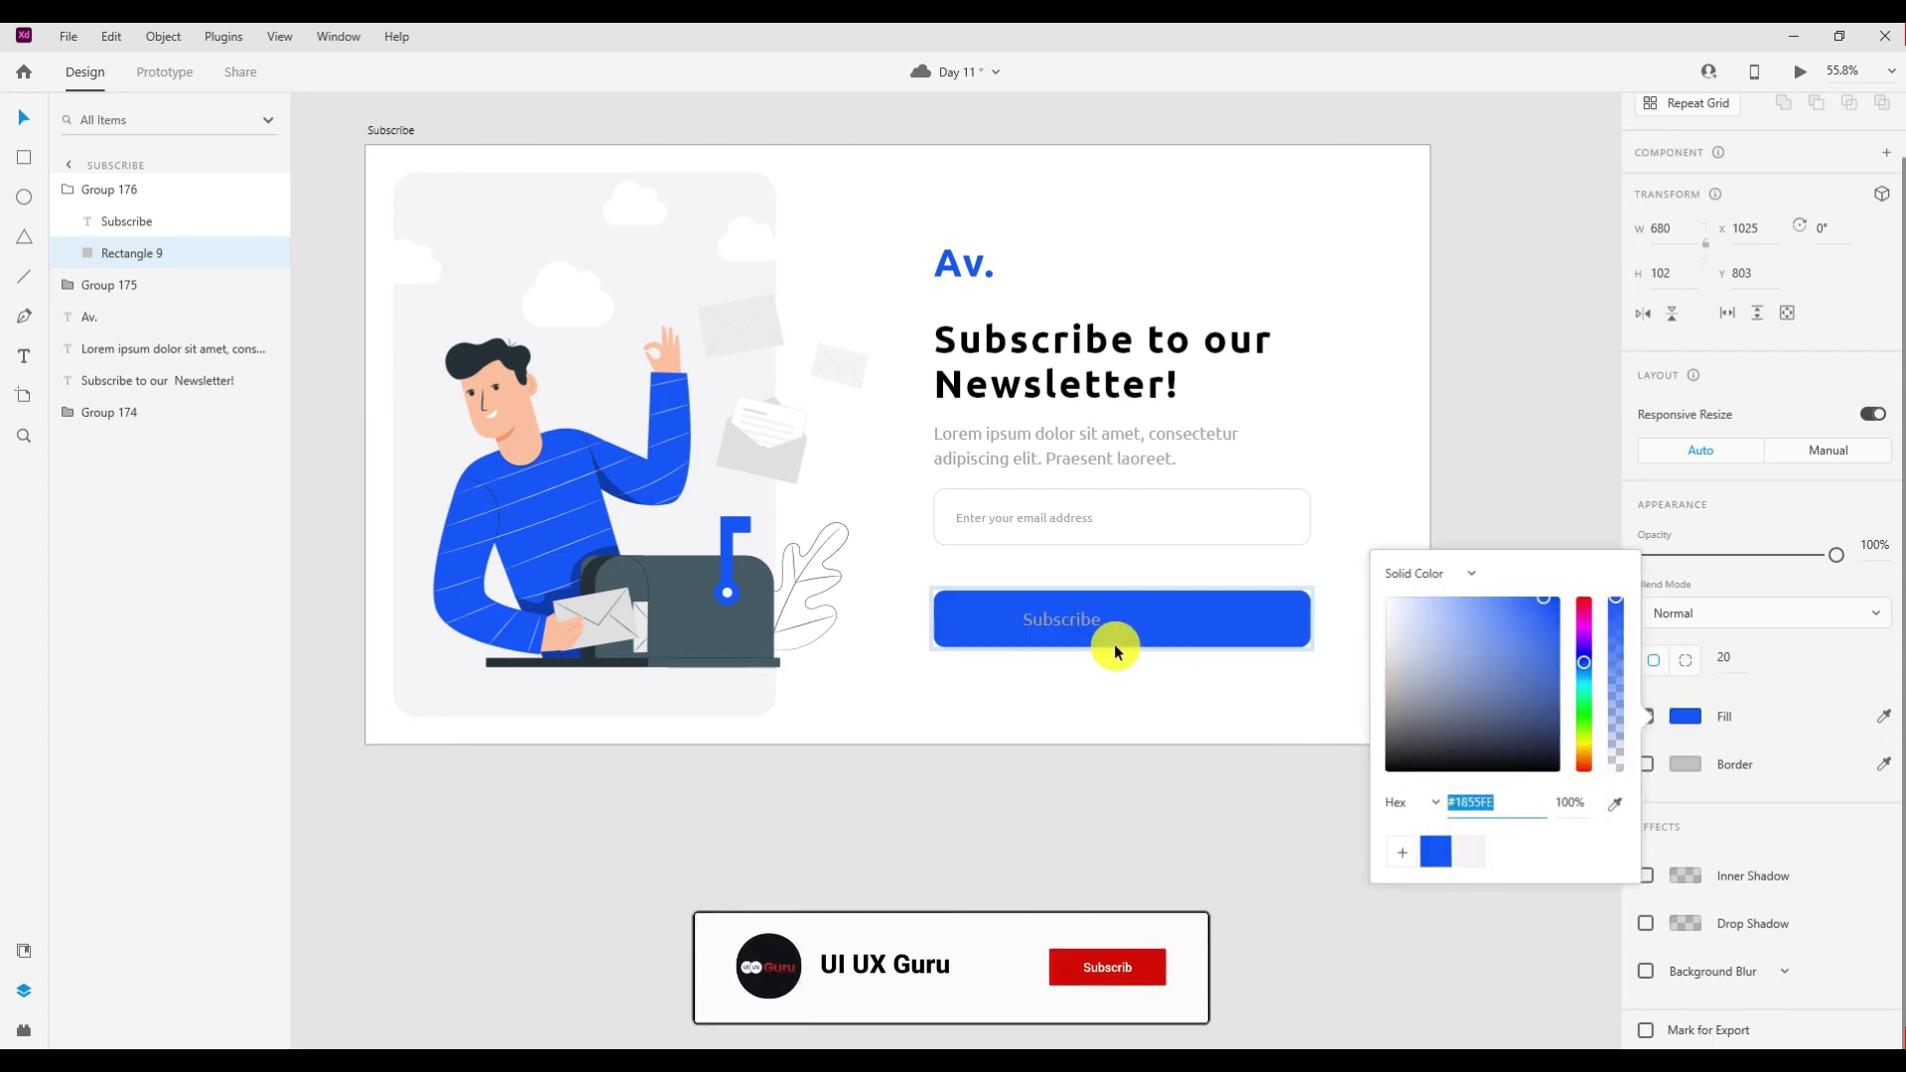
click(1063, 621)
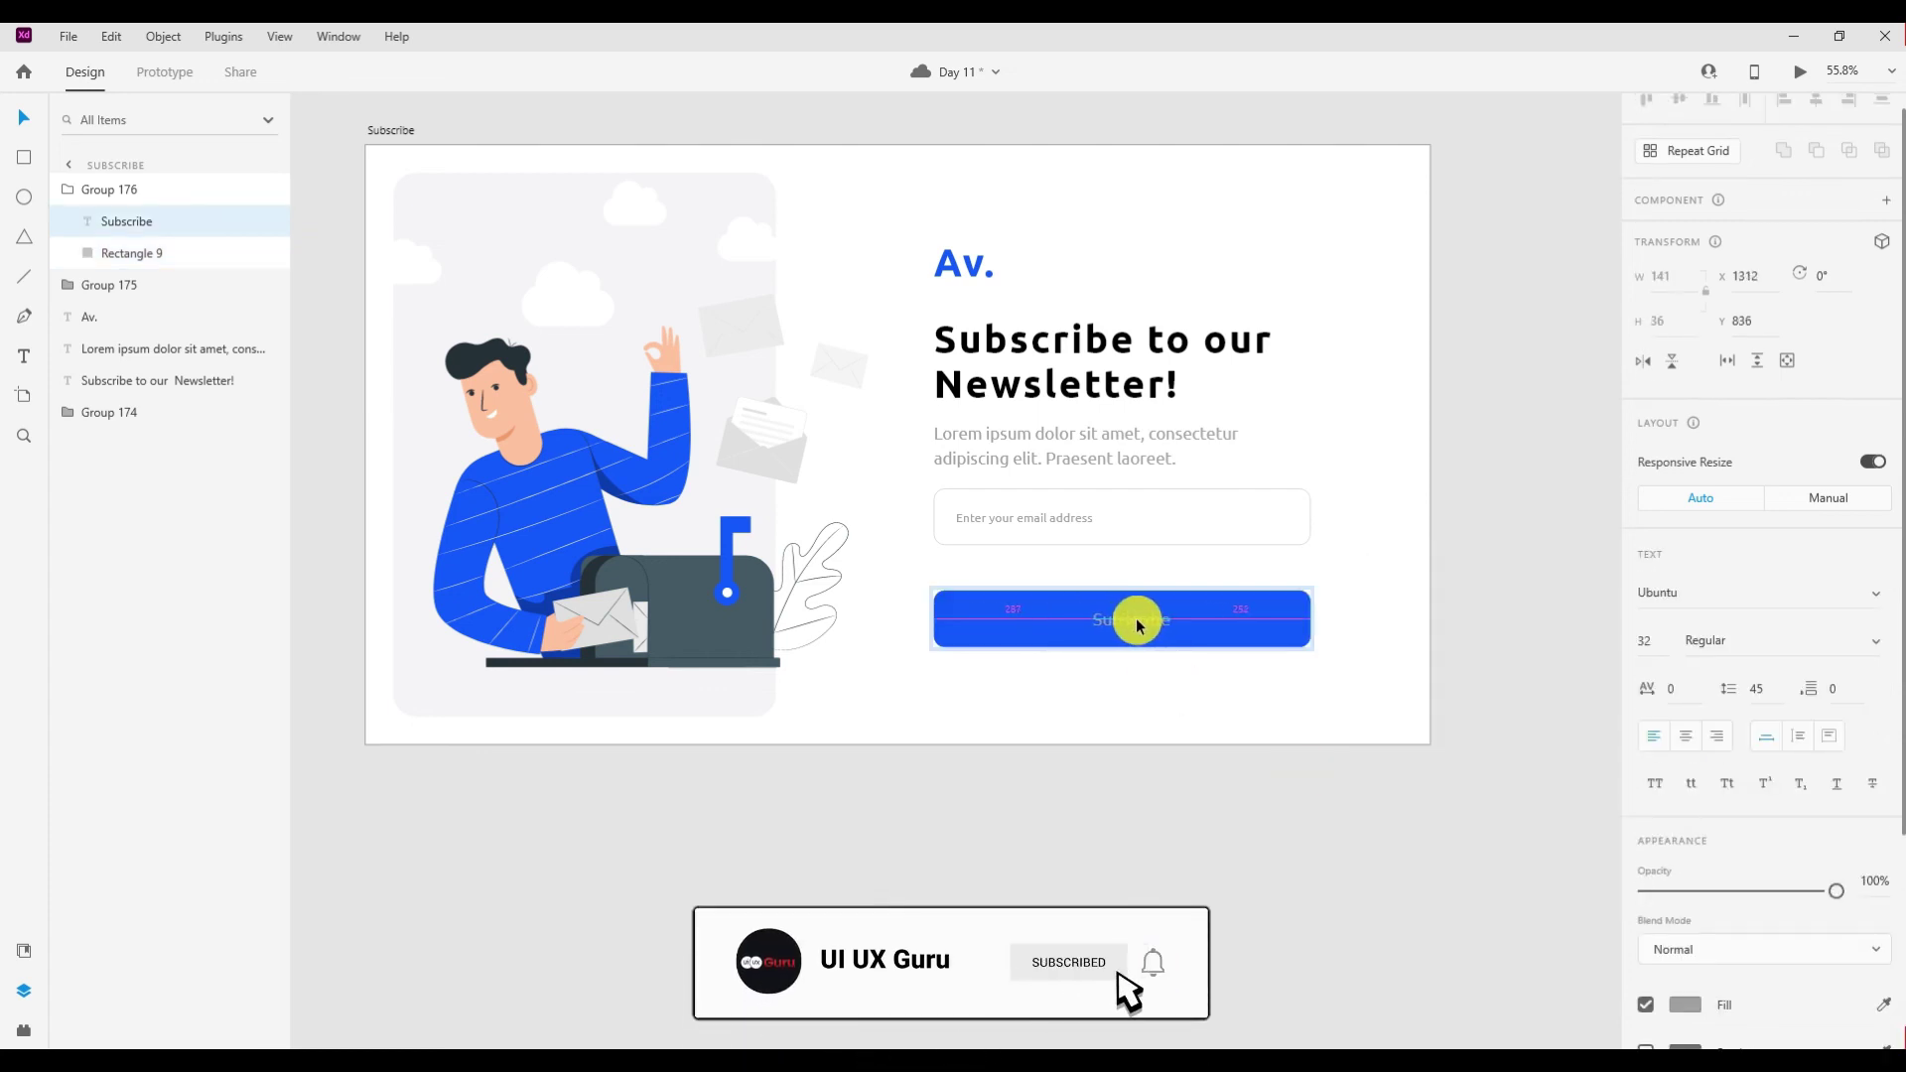
Make the Subscribe label white and Medium weight, and move the button up toward the email field.
scroll(1781, 675, down, 3)
click(1684, 716)
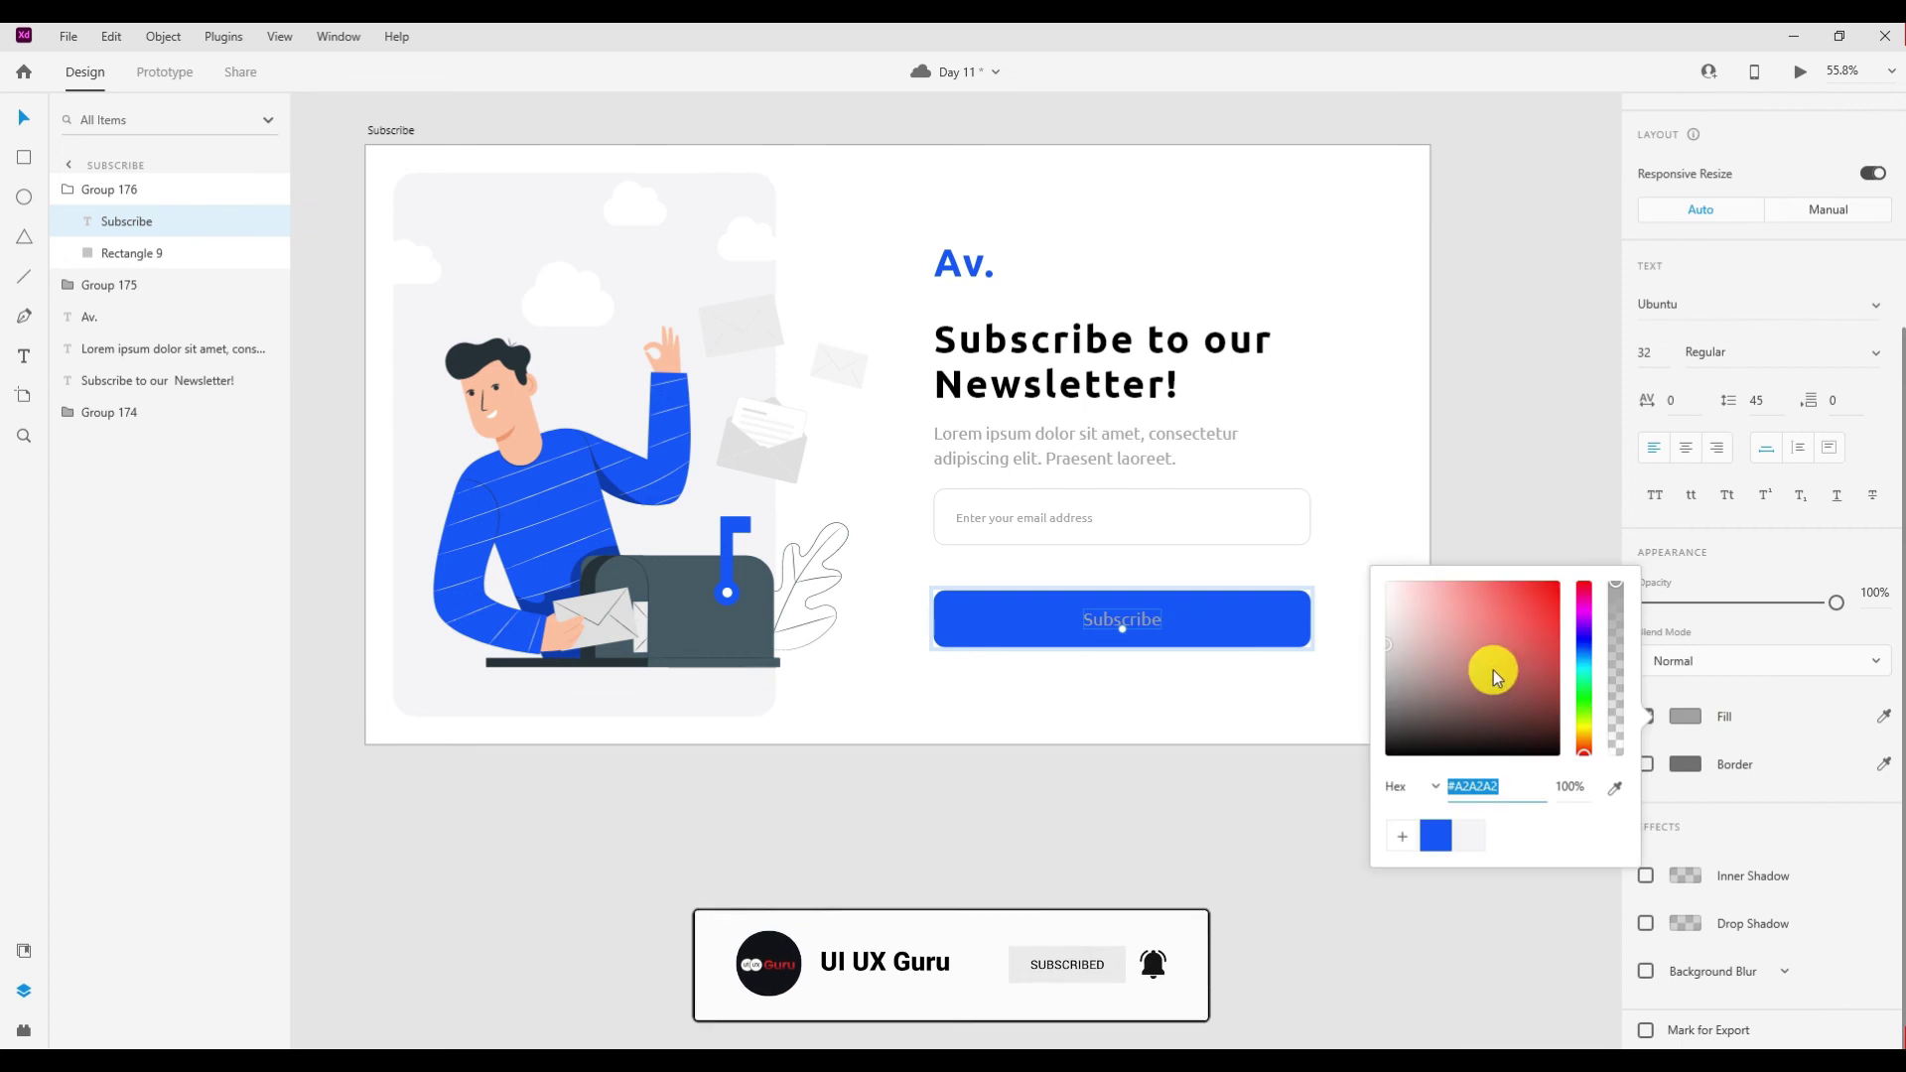
click(1748, 352)
text(Medium)
click(1168, 719)
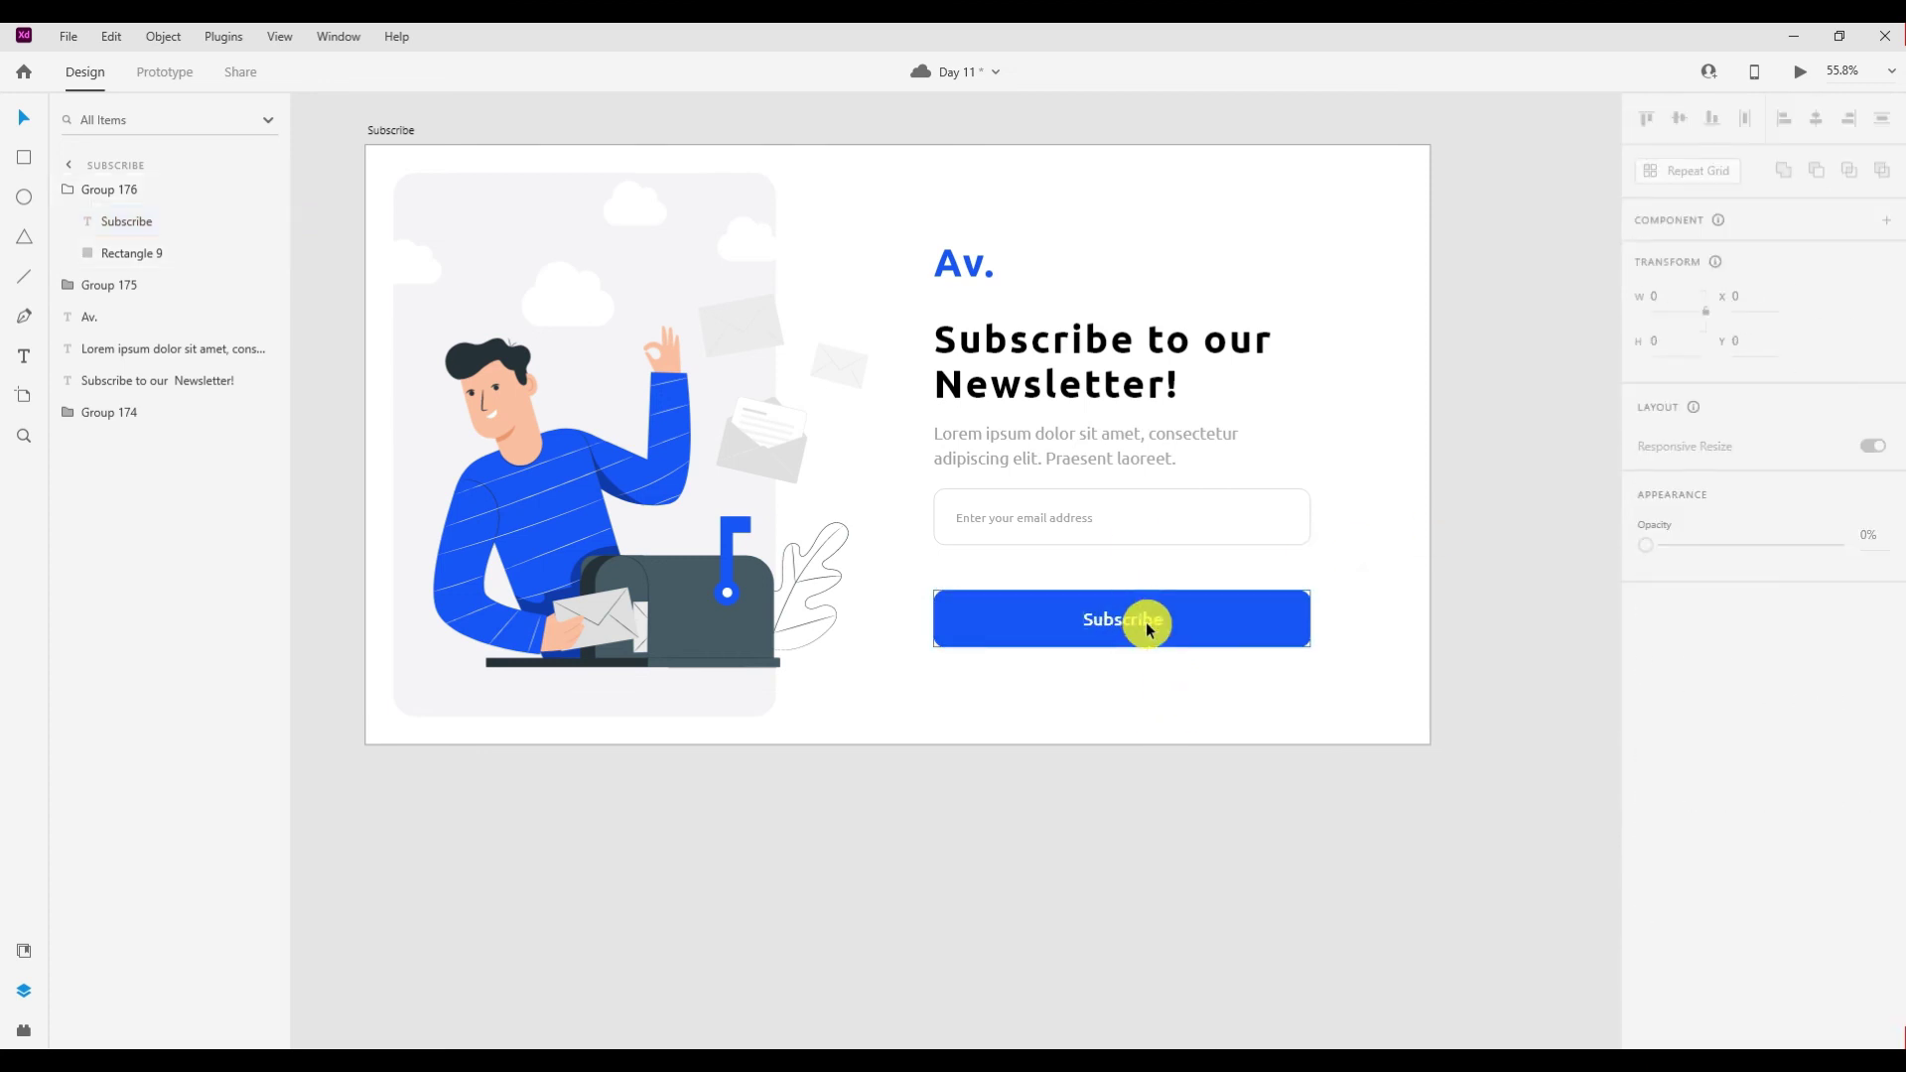
drag(1148, 626, 1147, 607)
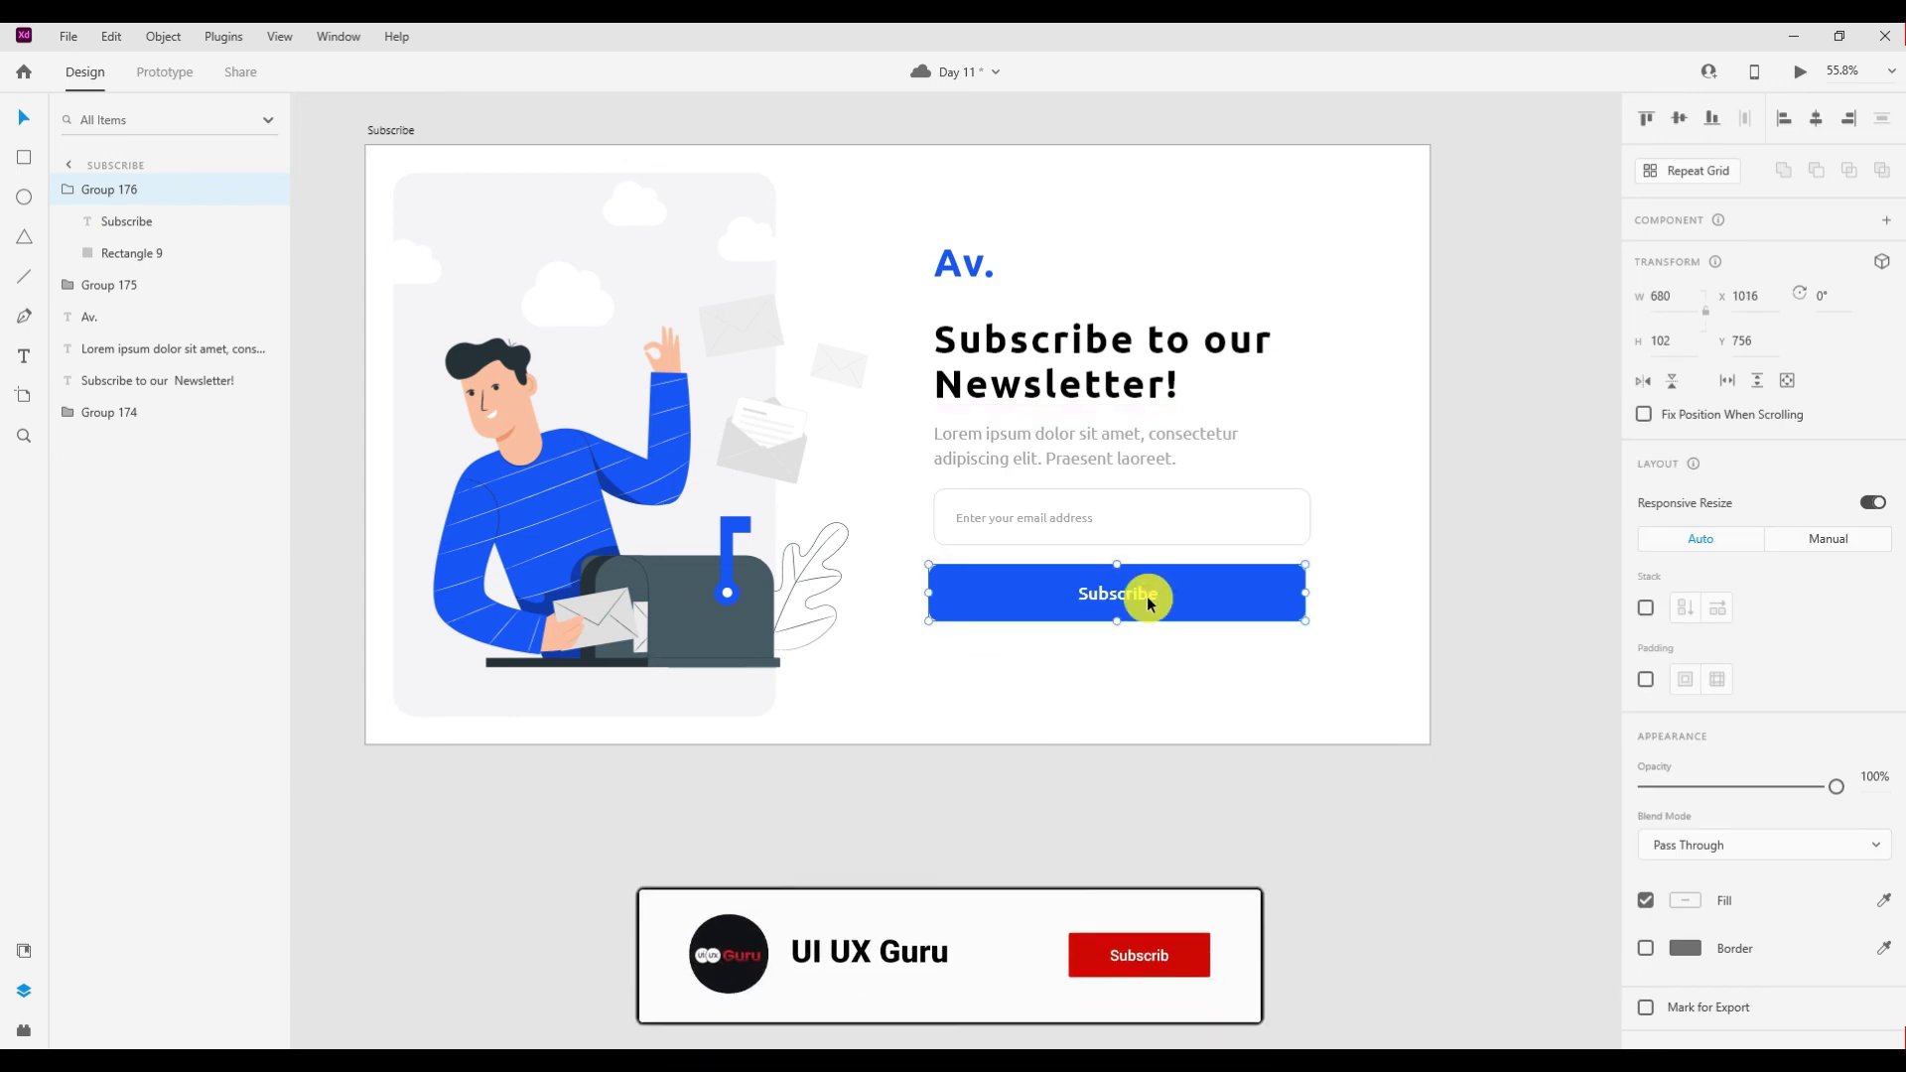
Realign the Subscribe button and email field, and nudge the body text up 10 units.
drag(1025, 613, 1031, 613)
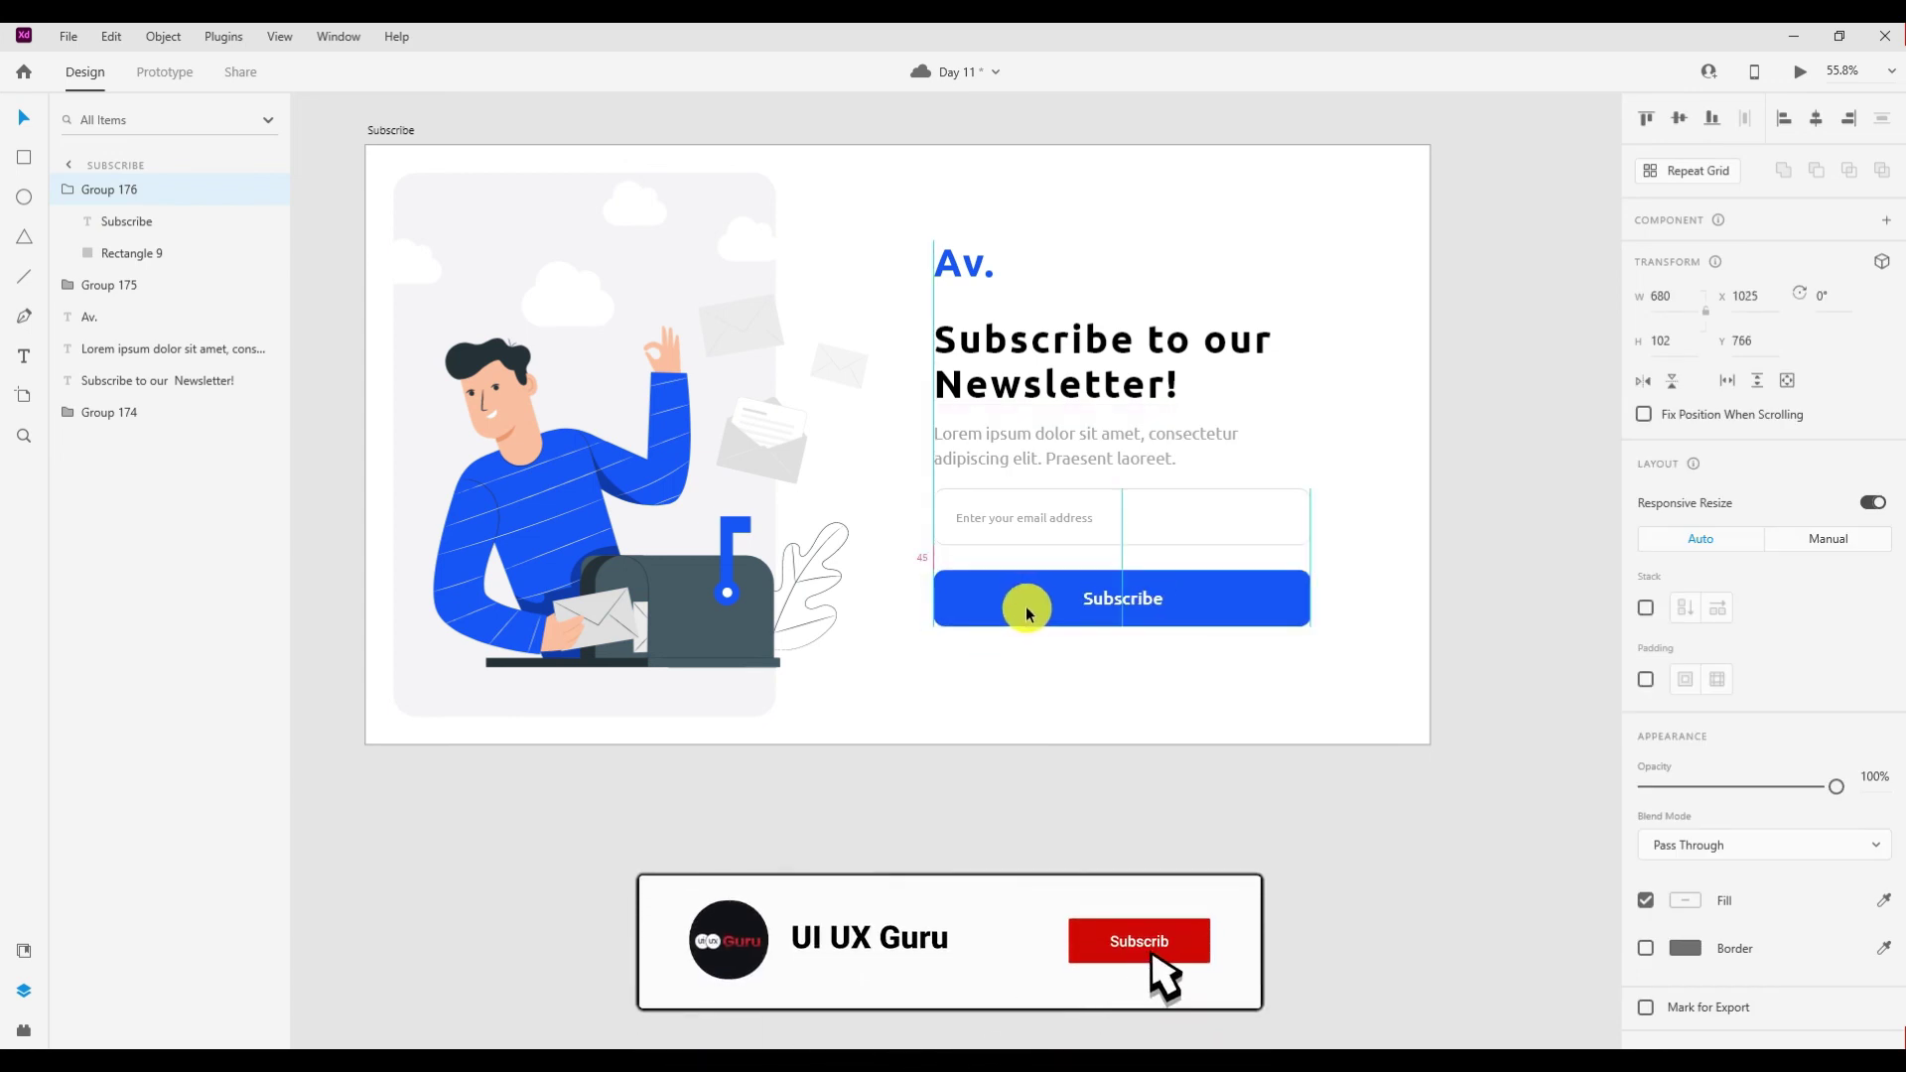
click(1056, 518)
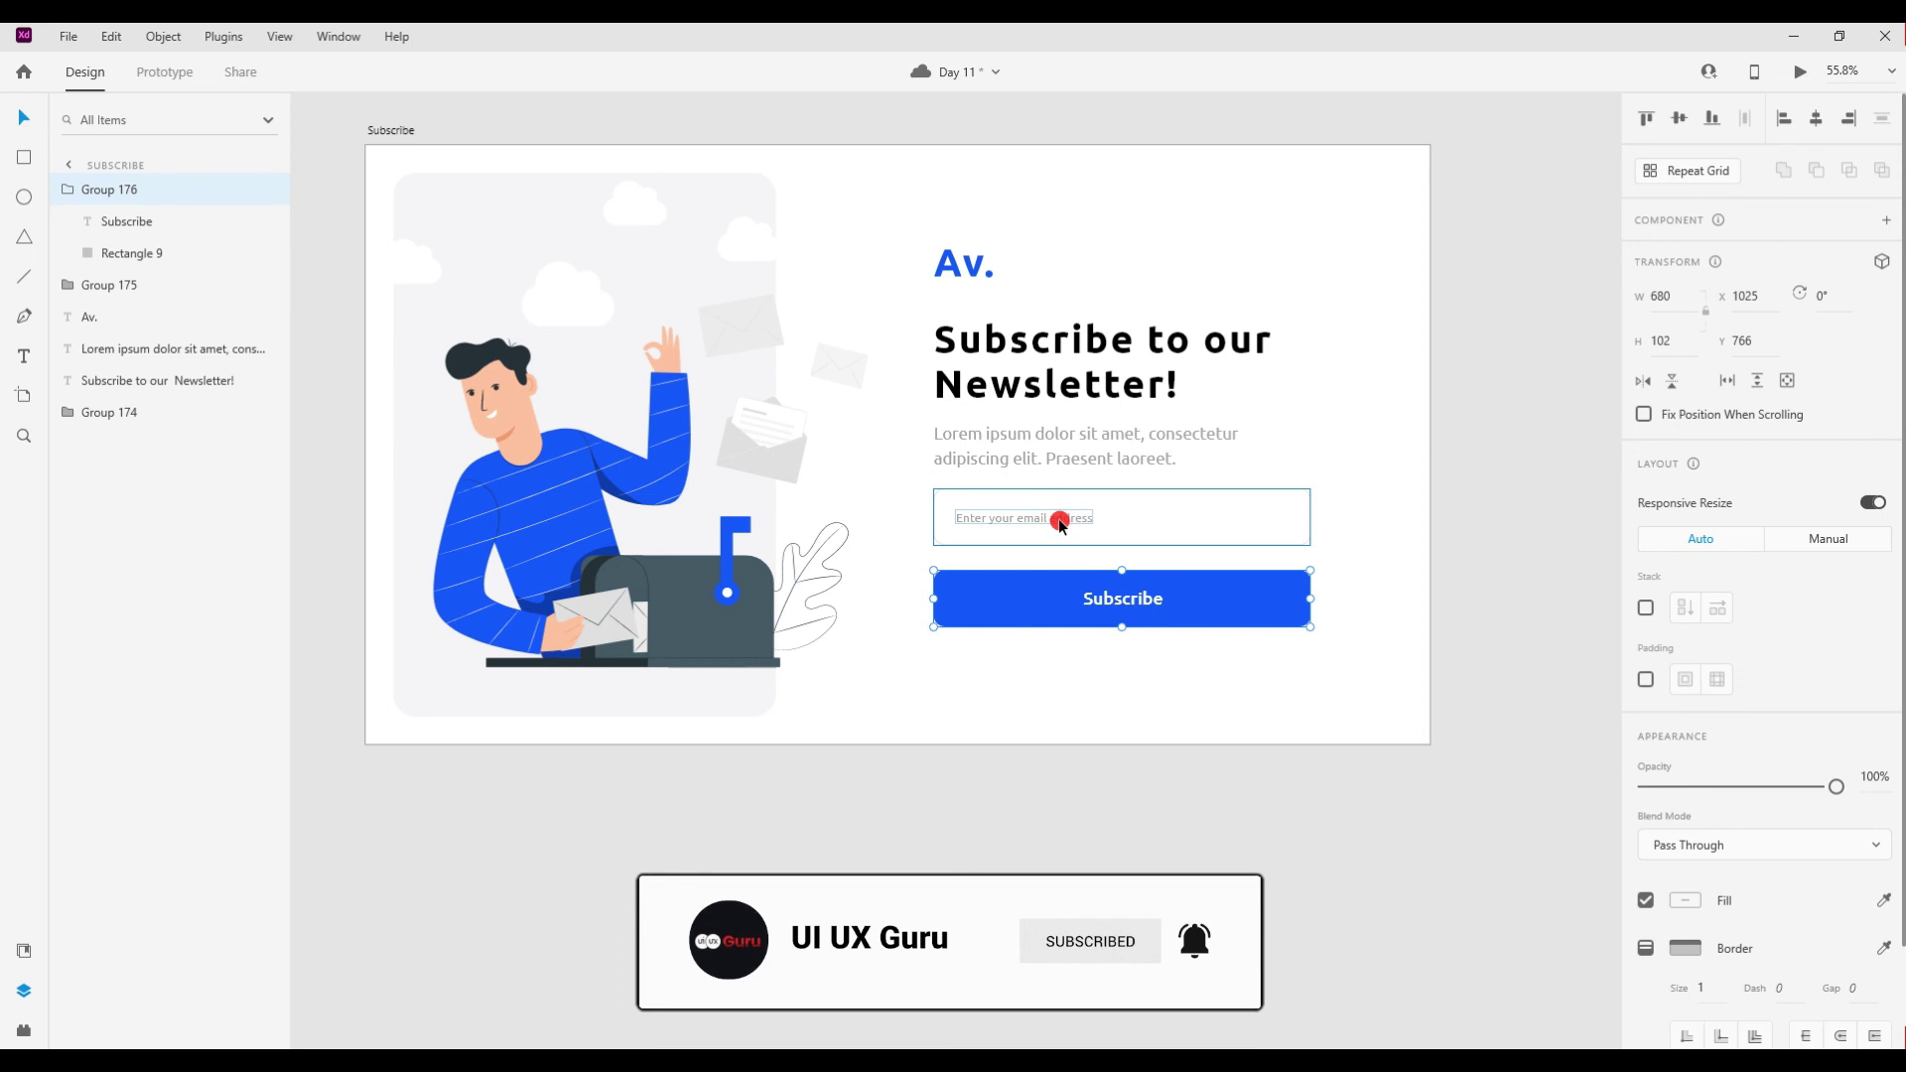
drag(1072, 604, 1074, 632)
click(1092, 709)
drag(1033, 458, 1042, 465)
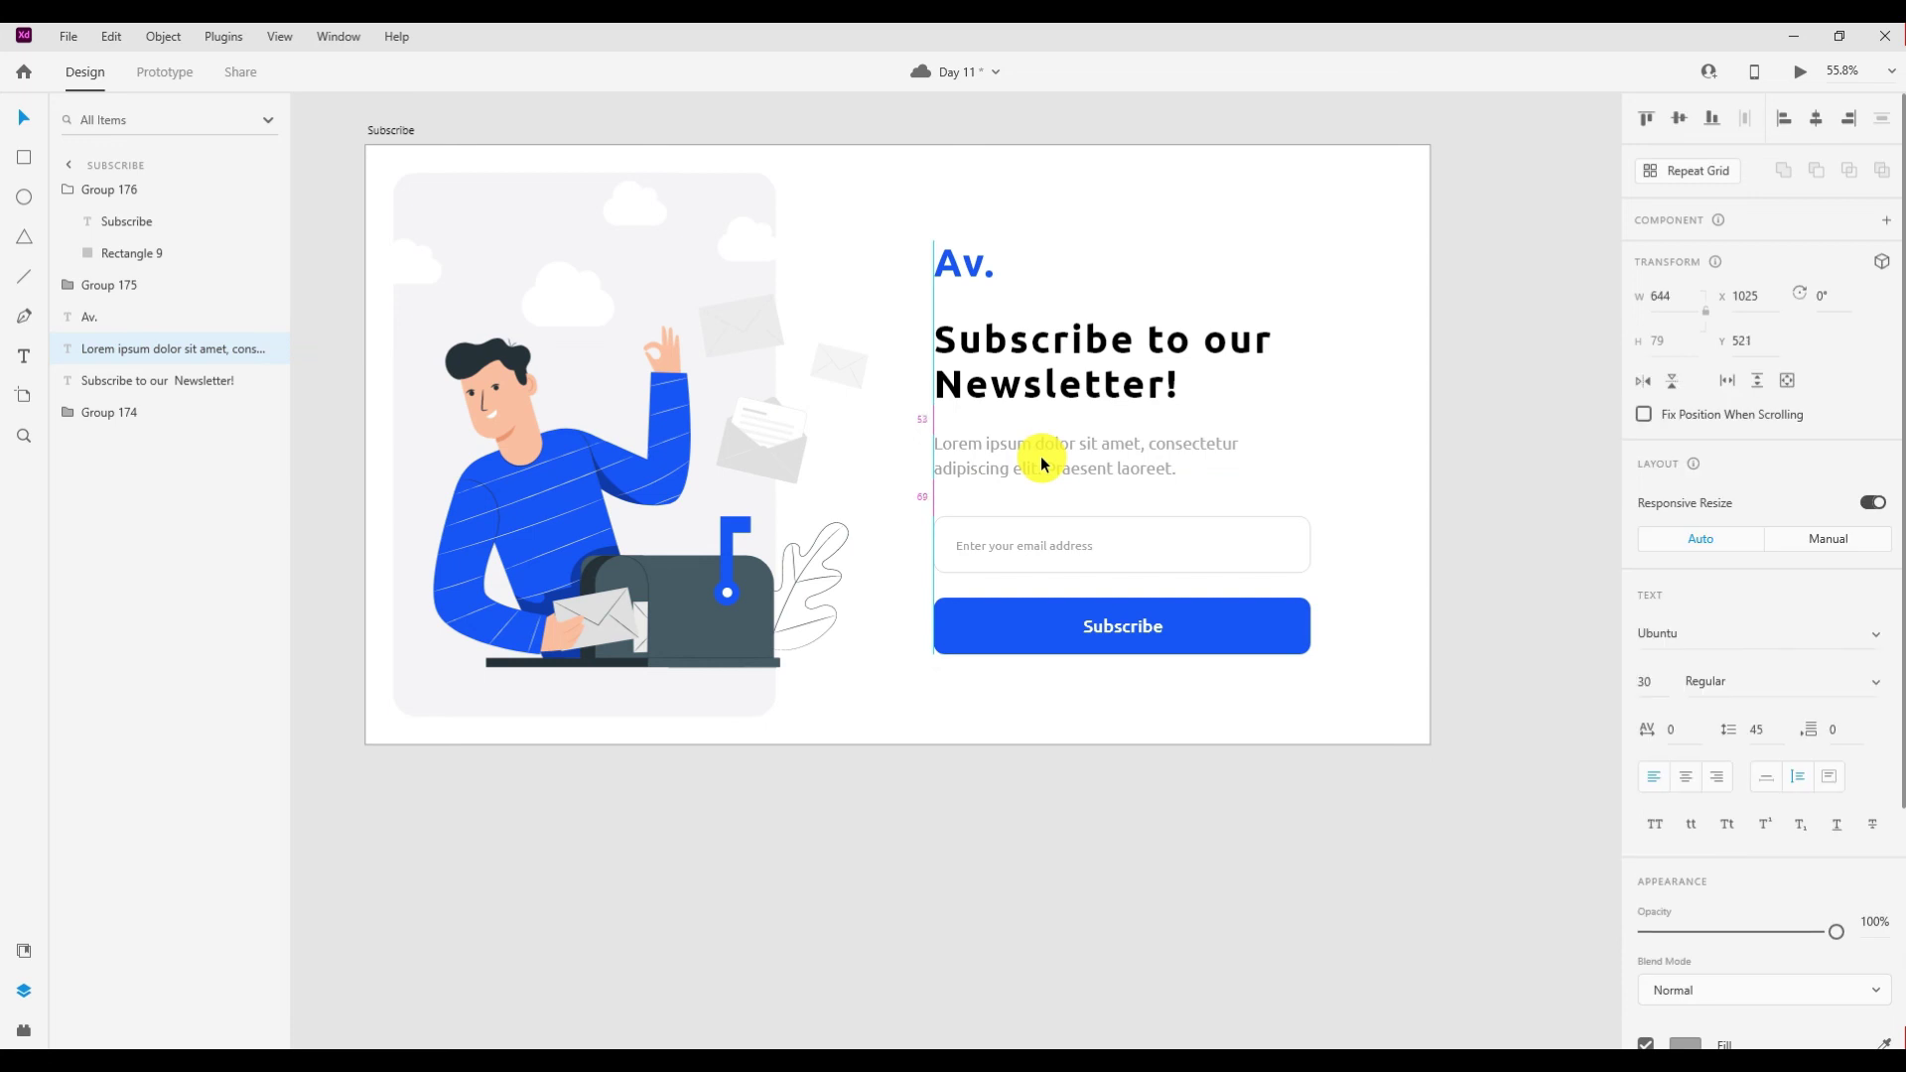
key(shift+Up)
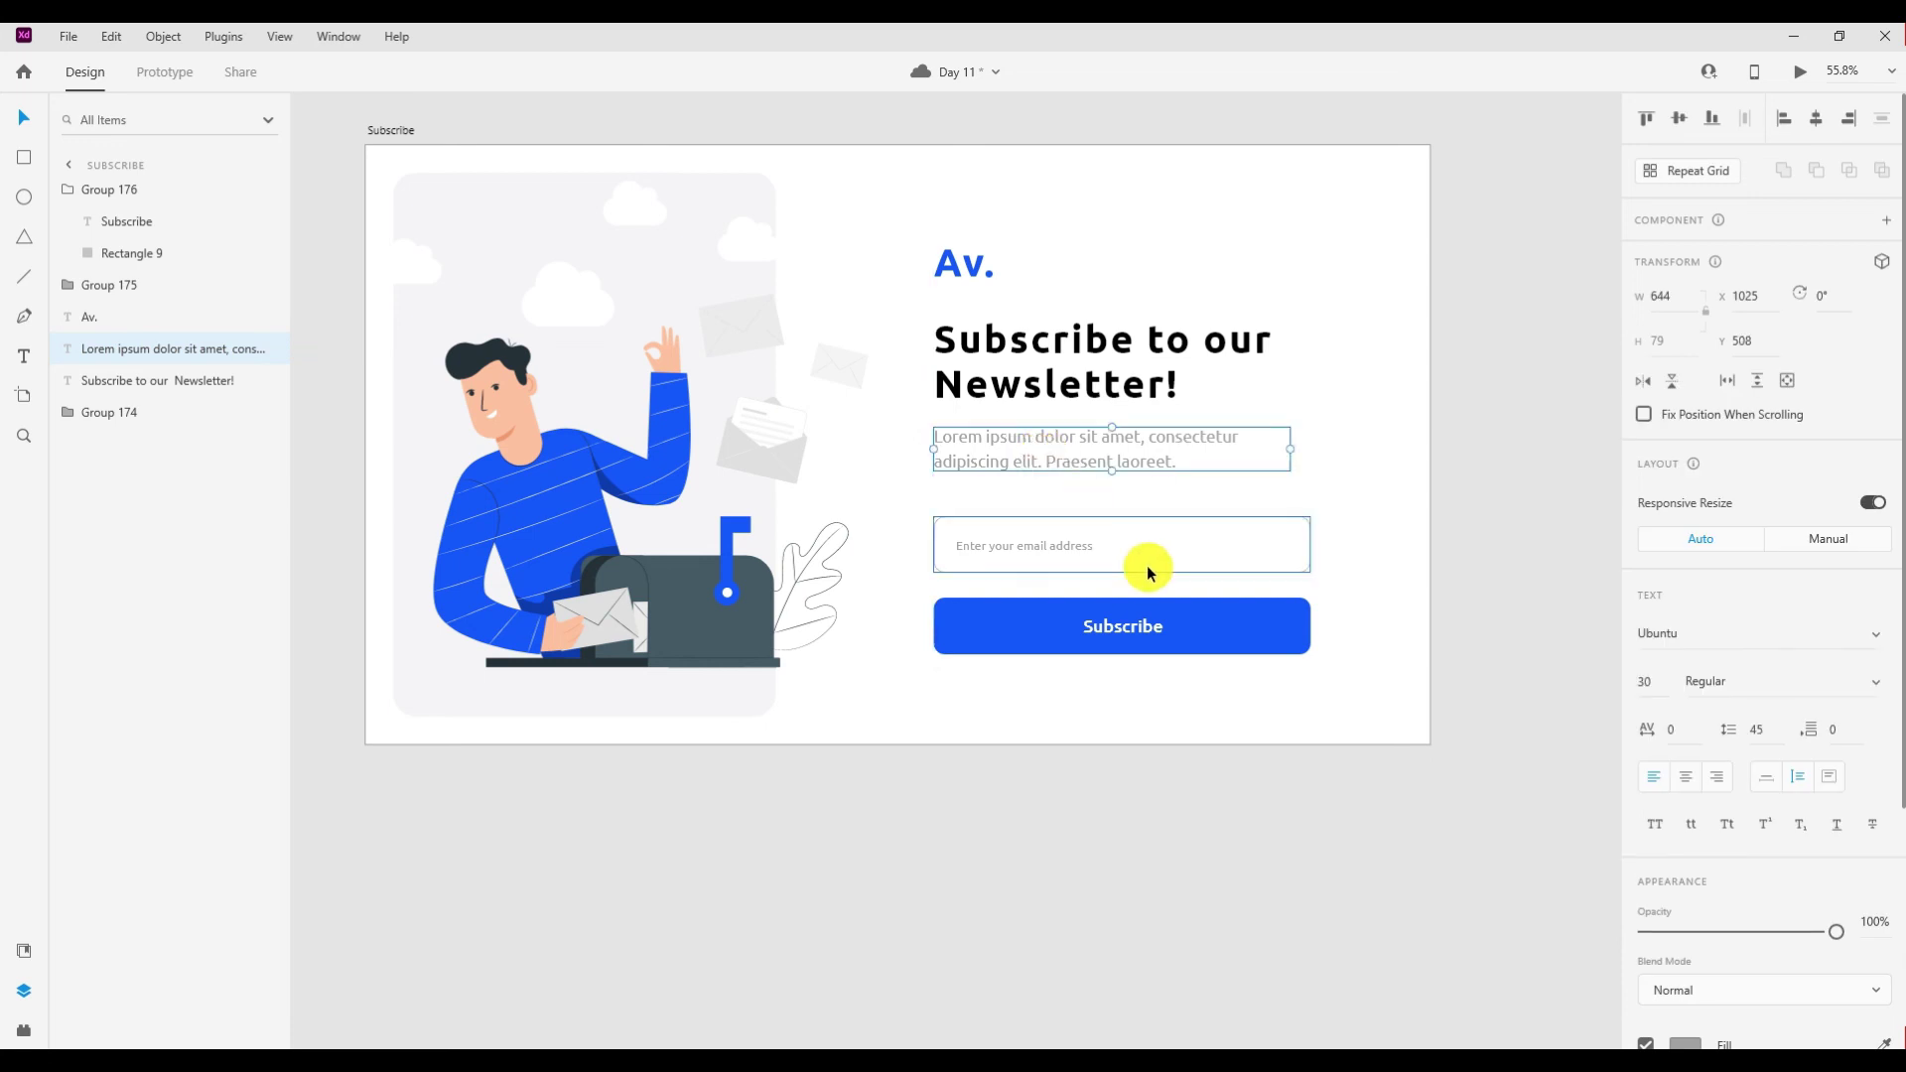
Raise the email field and button 11 units, then group the logo, heading, text and form.
scroll(1092, 516, down, 1)
click(978, 558)
shift+click(981, 504)
key(shift+Up)
key(shift+Up)
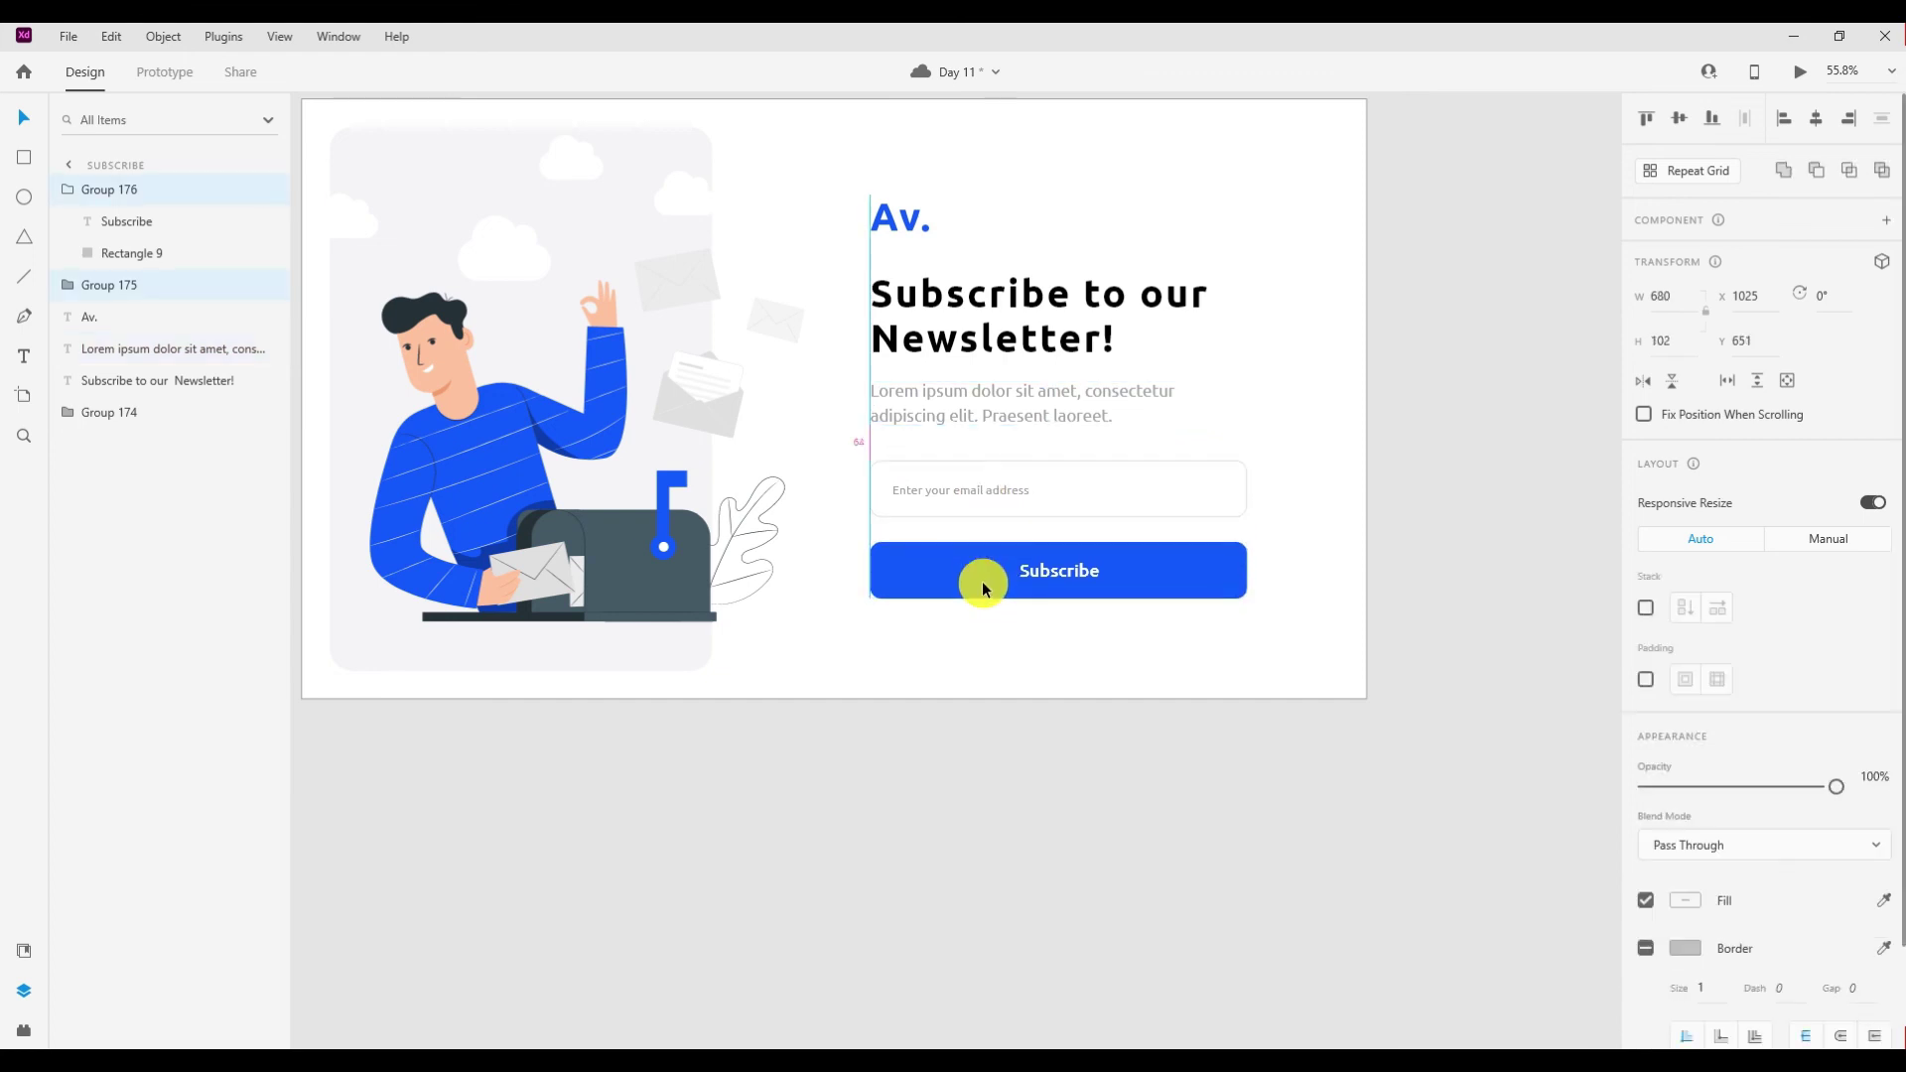
key(Up)
key(Up)
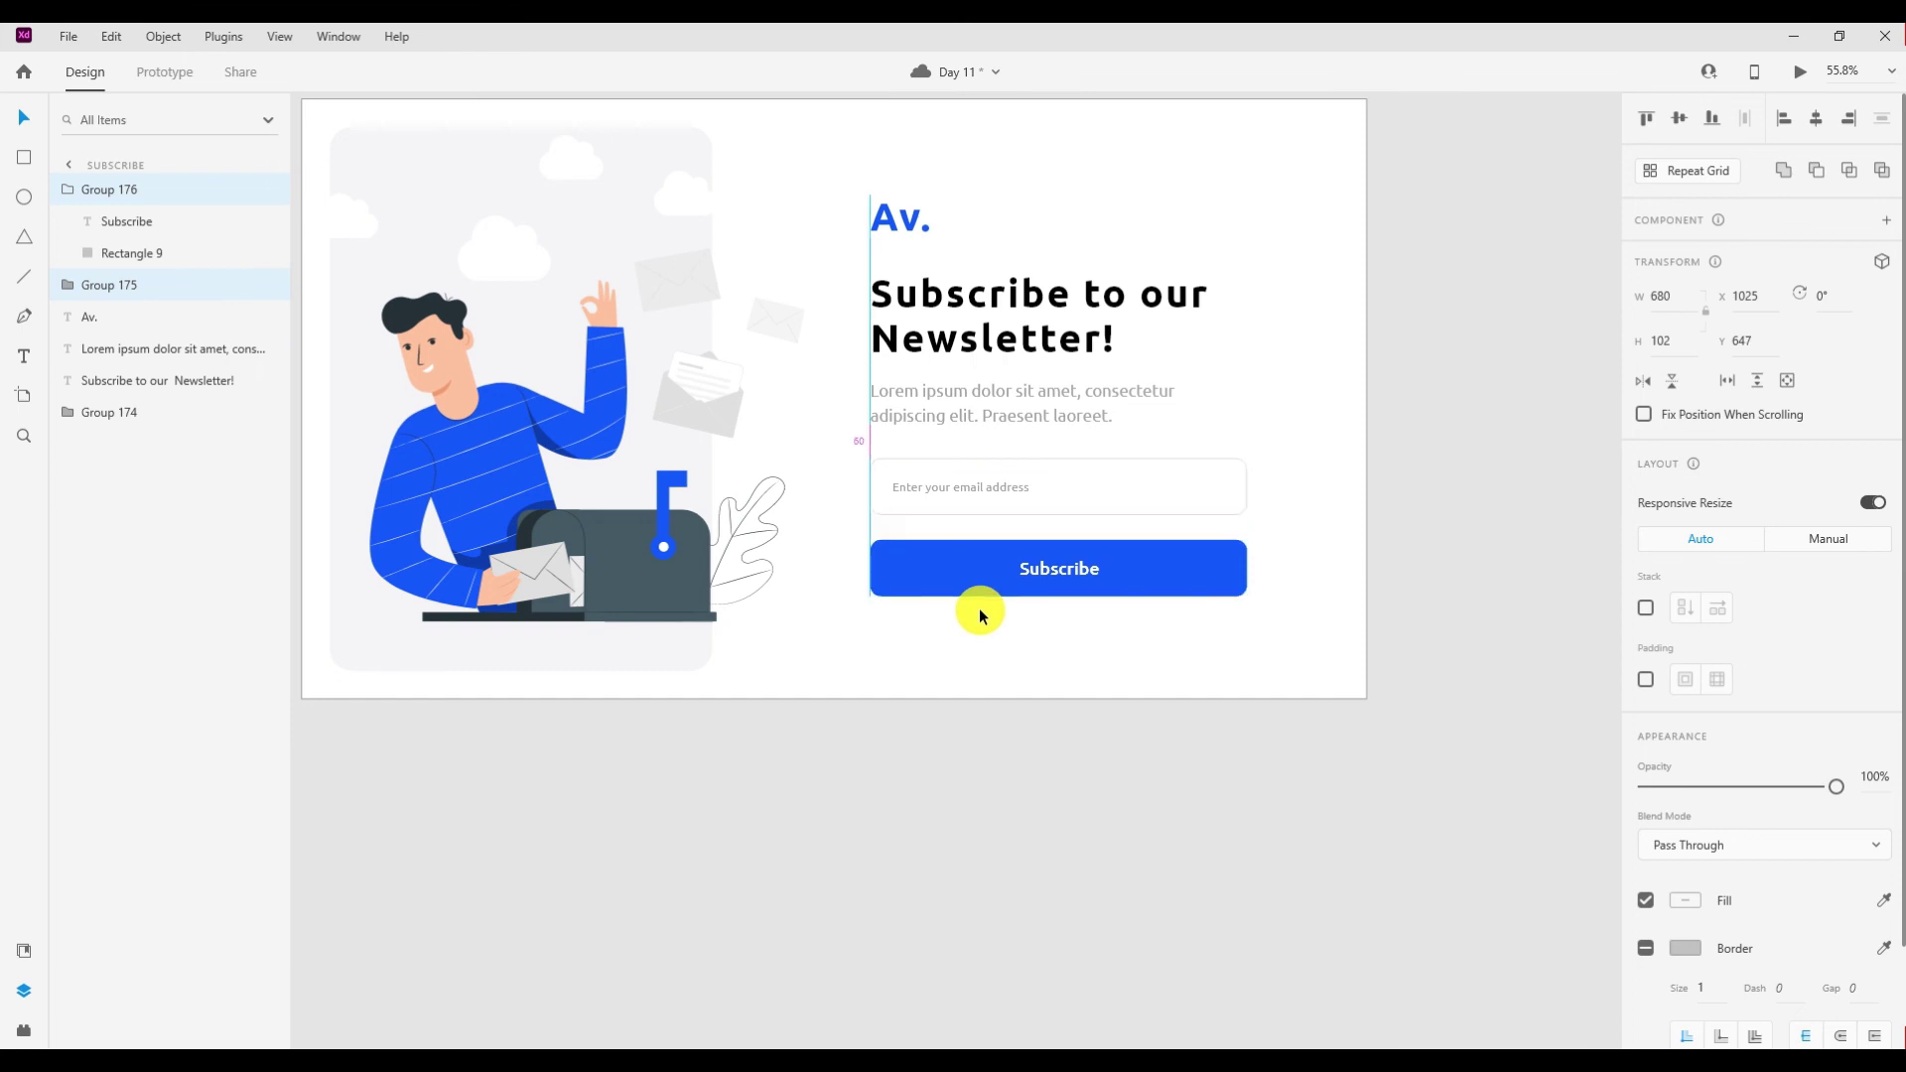
ctrl+scroll(978, 616, down, 2)
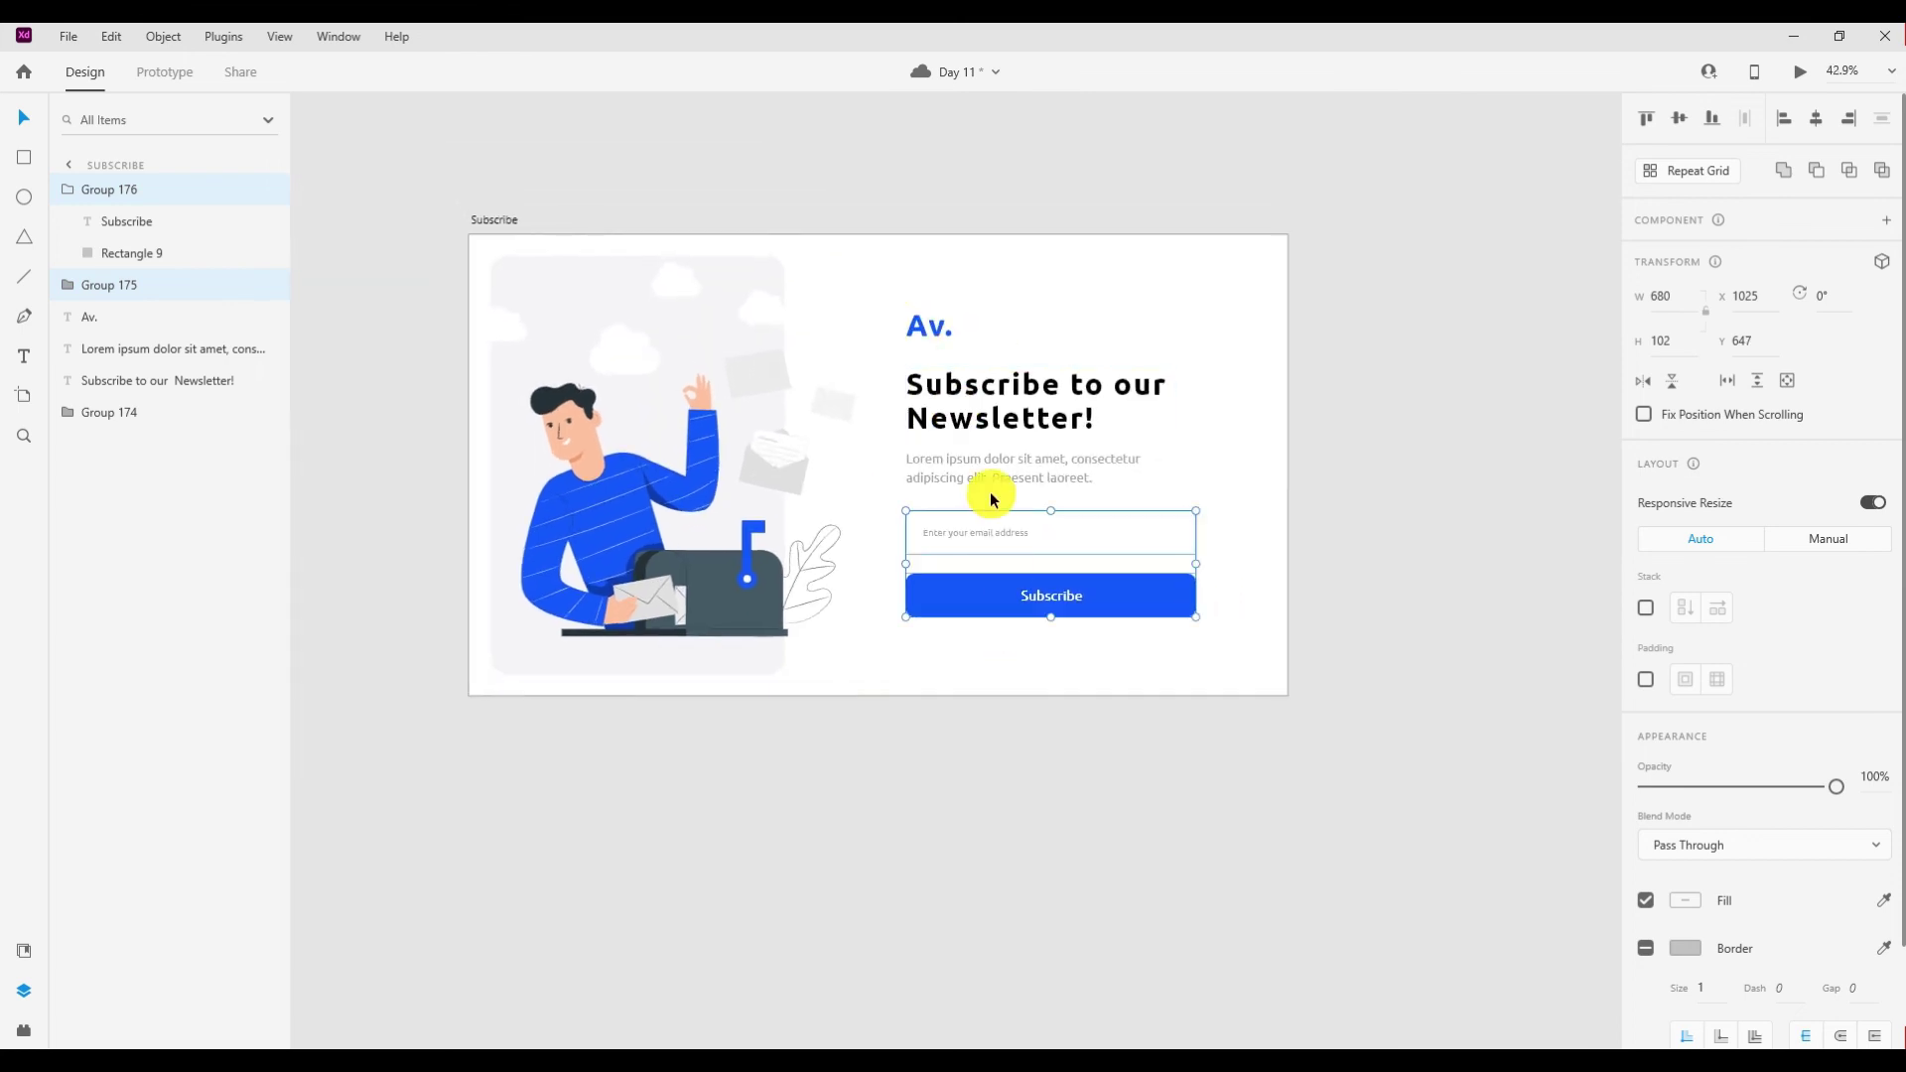
drag(890, 286, 1044, 643)
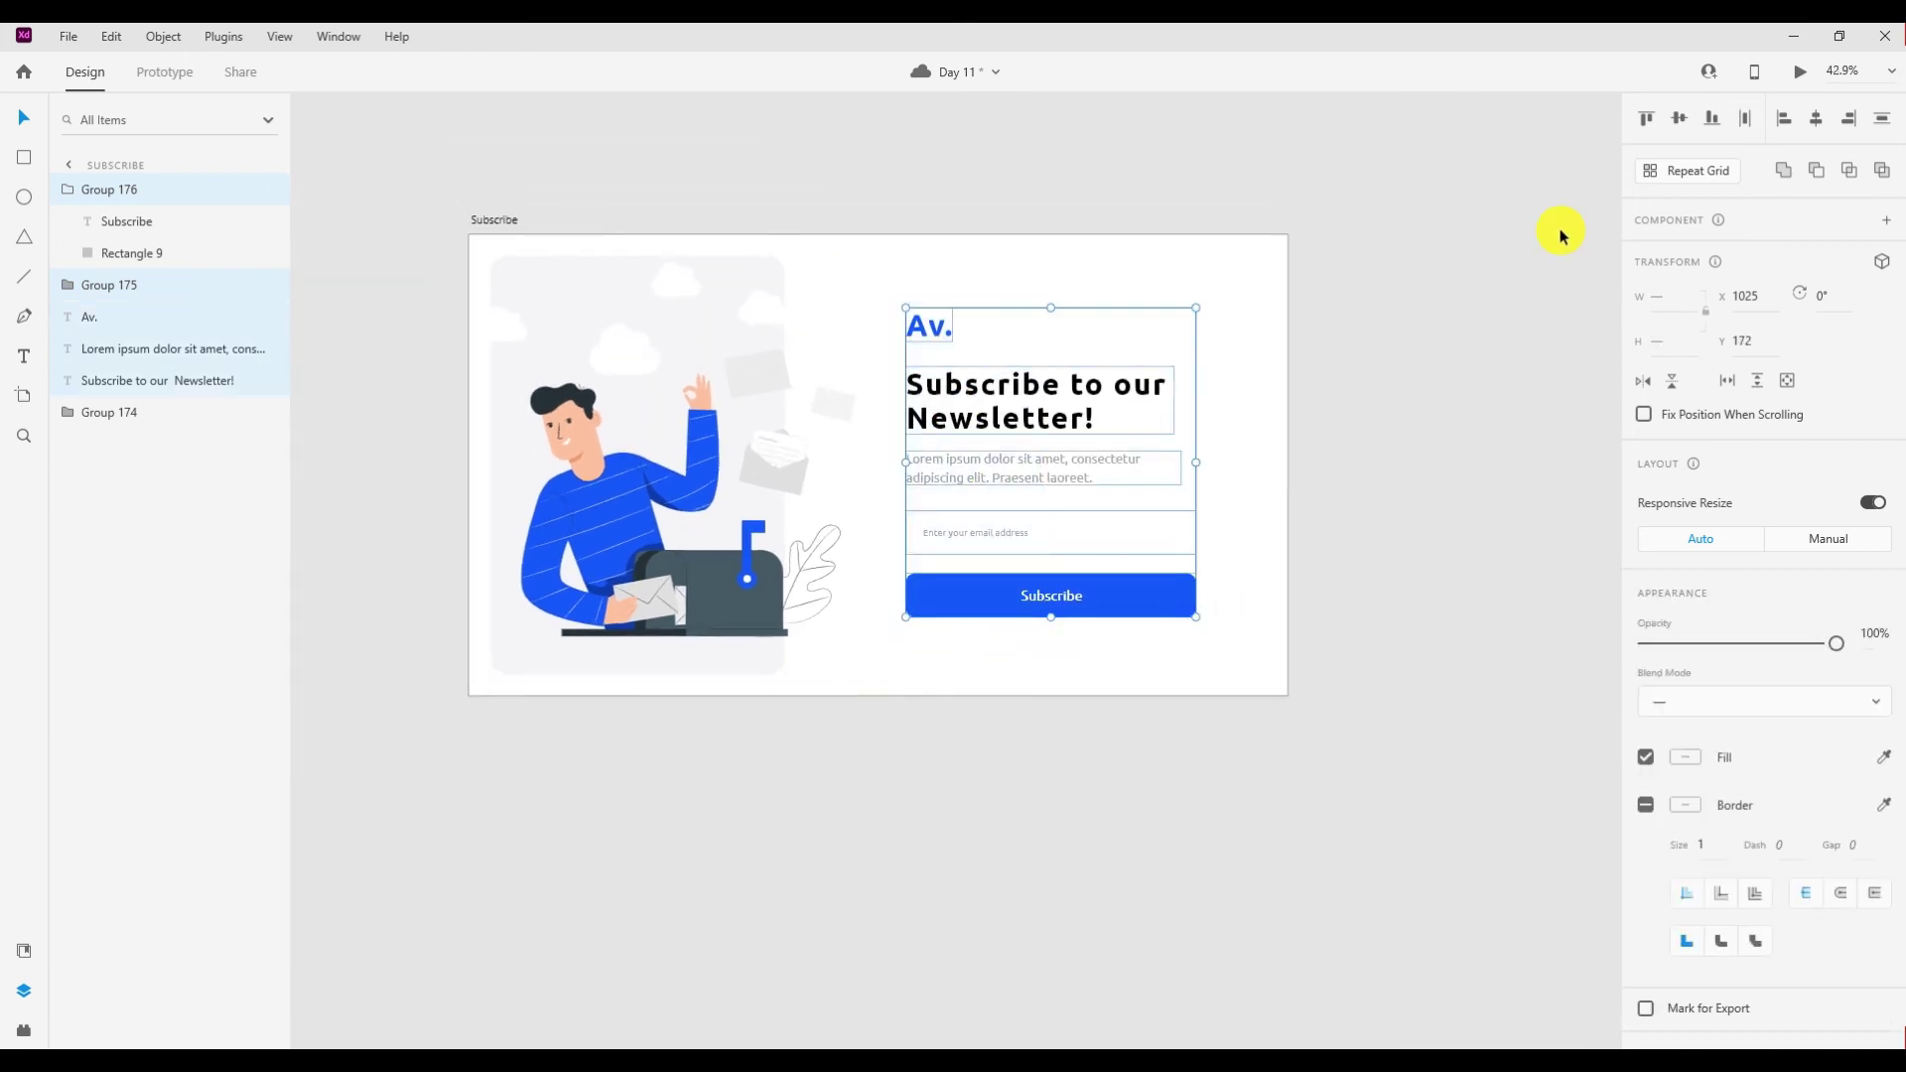
key(ctrl+g)
click(1266, 443)
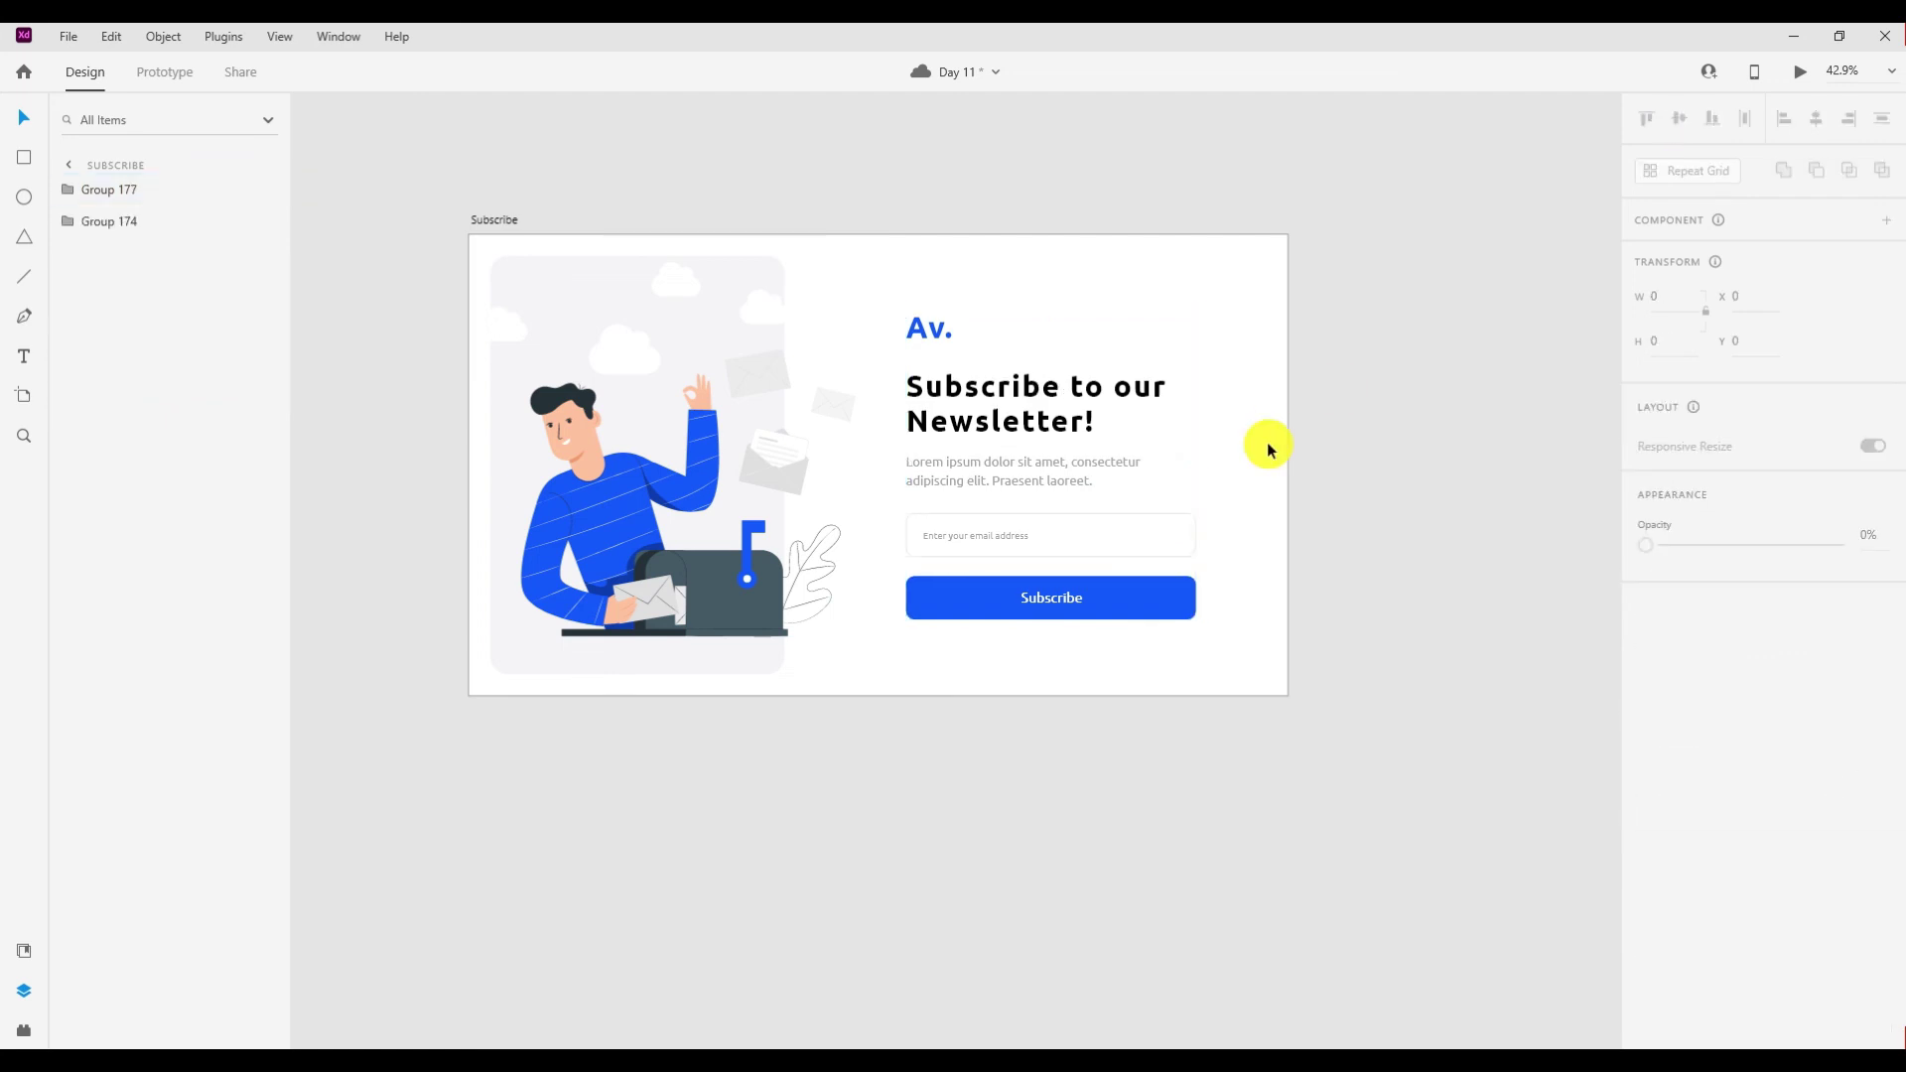
key(ctrl+Return)
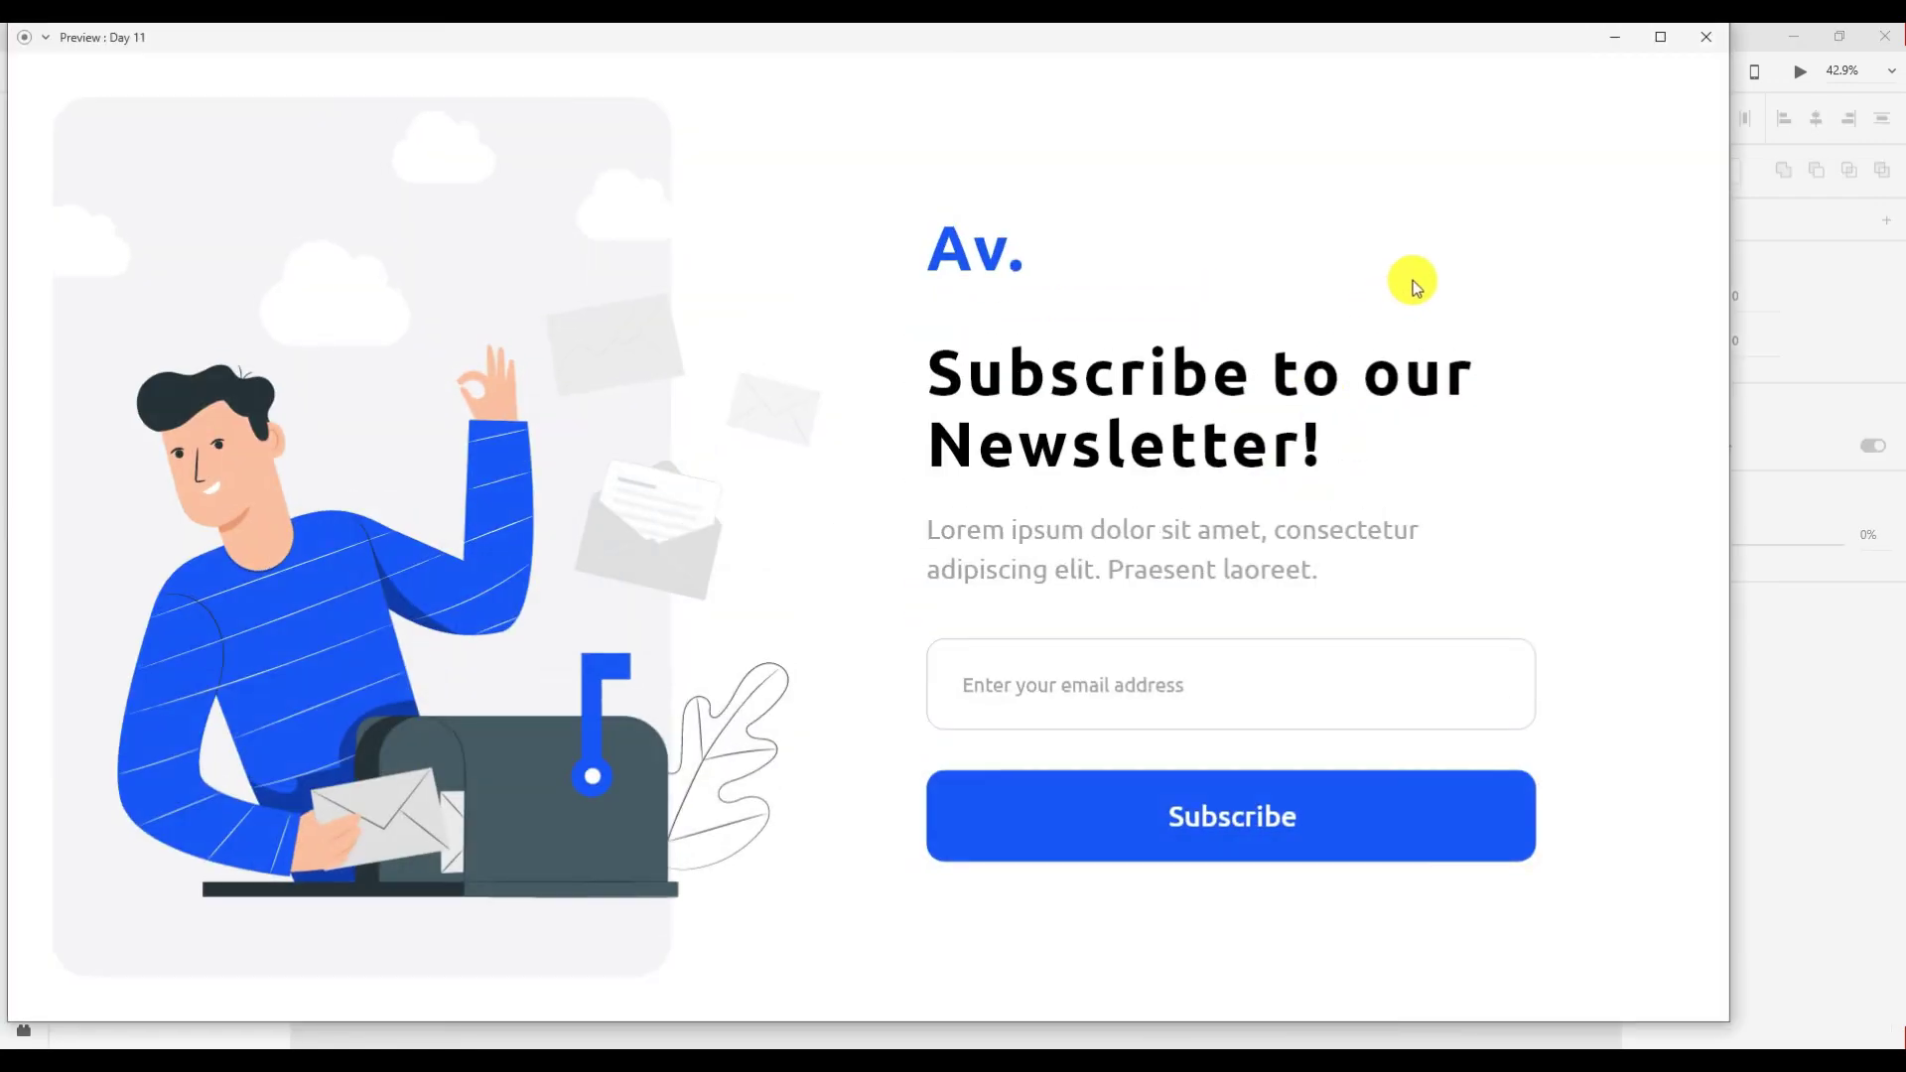
click(1660, 37)
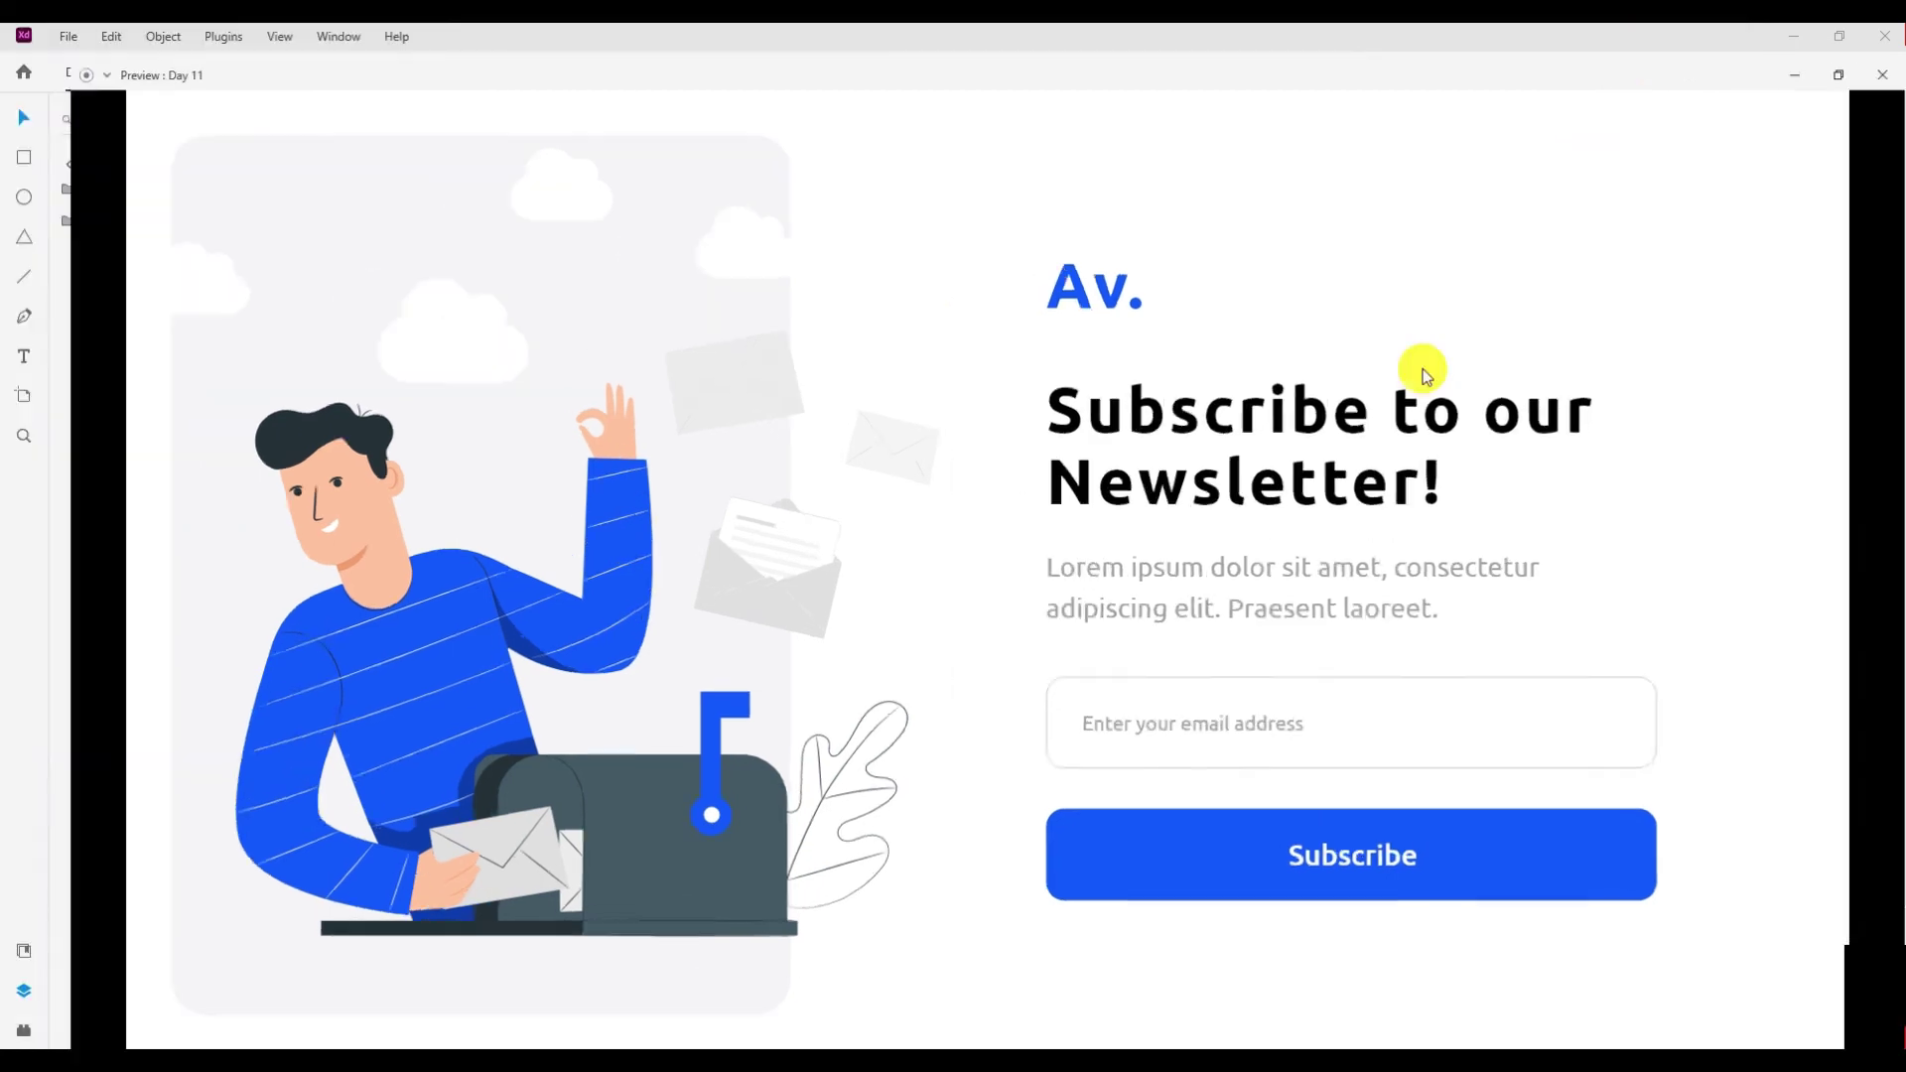
click(1885, 36)
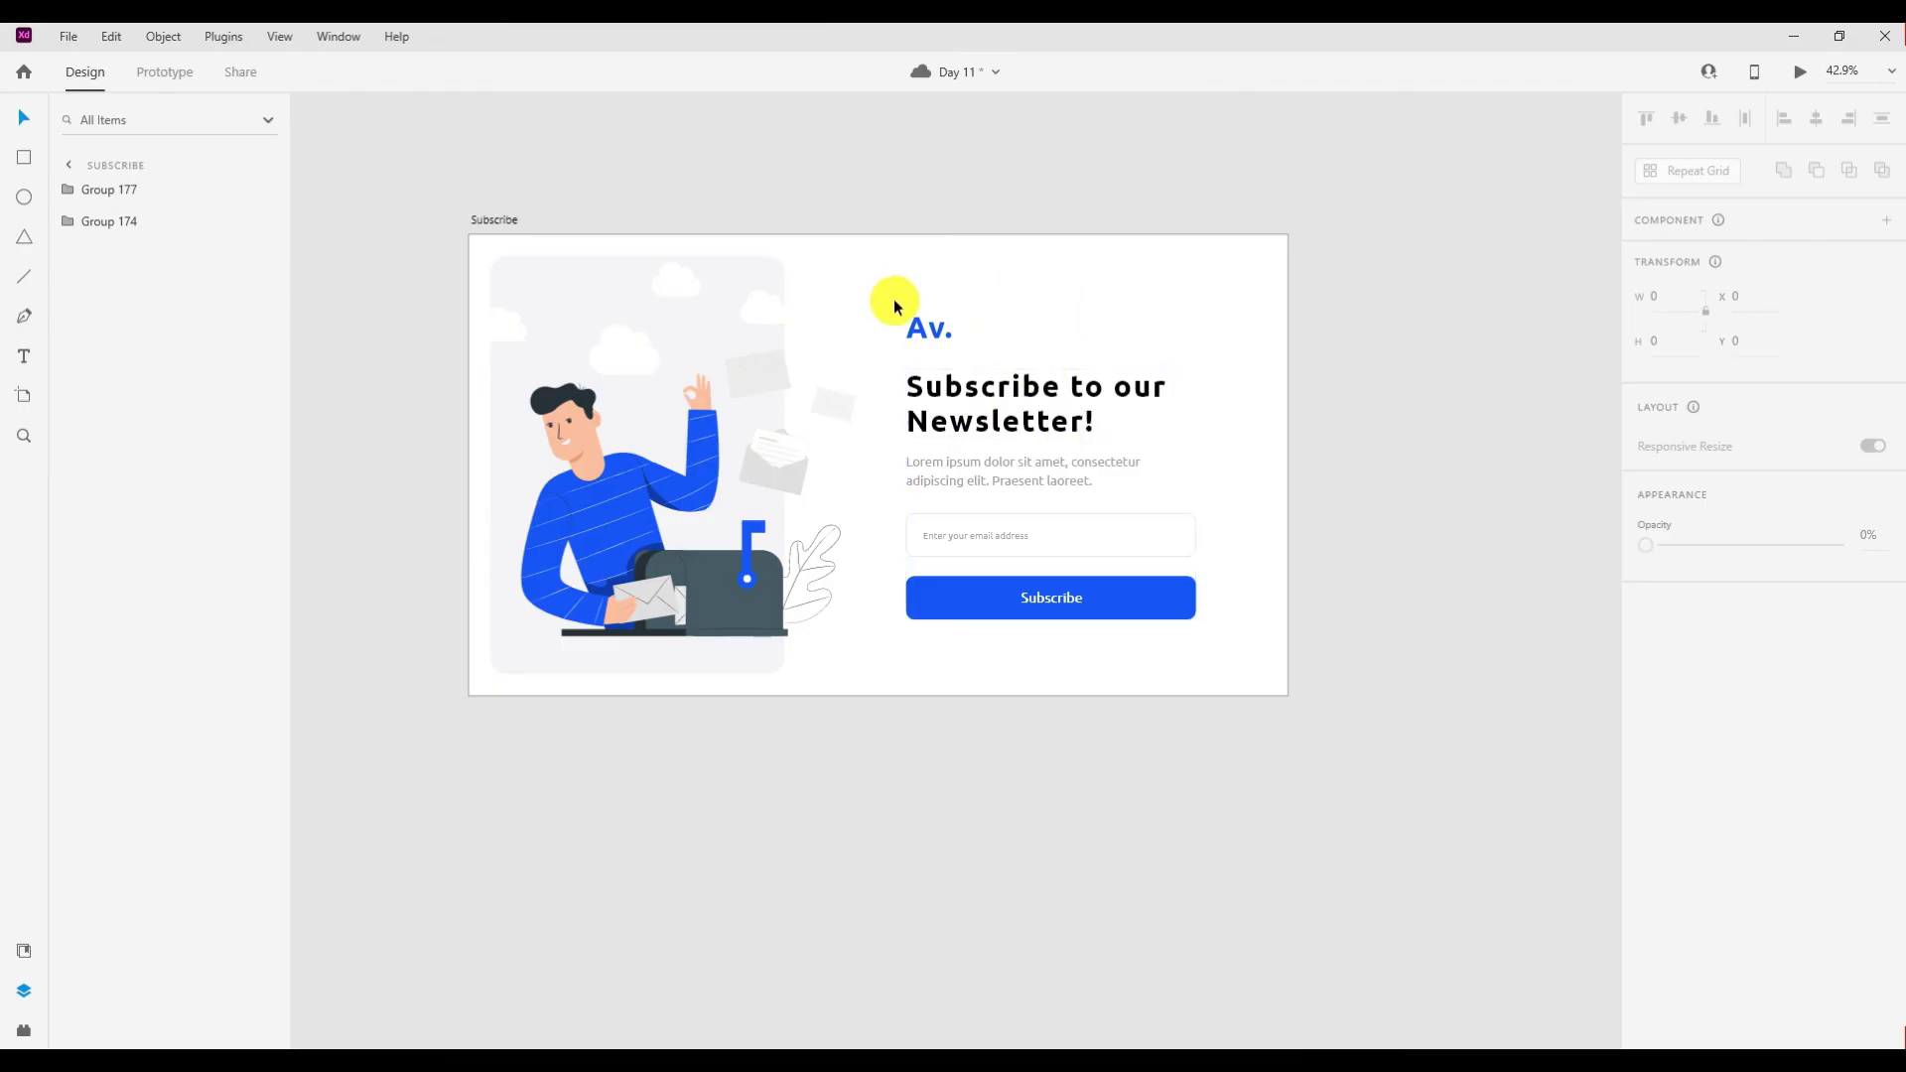
scroll(1141, 303, right, 1)
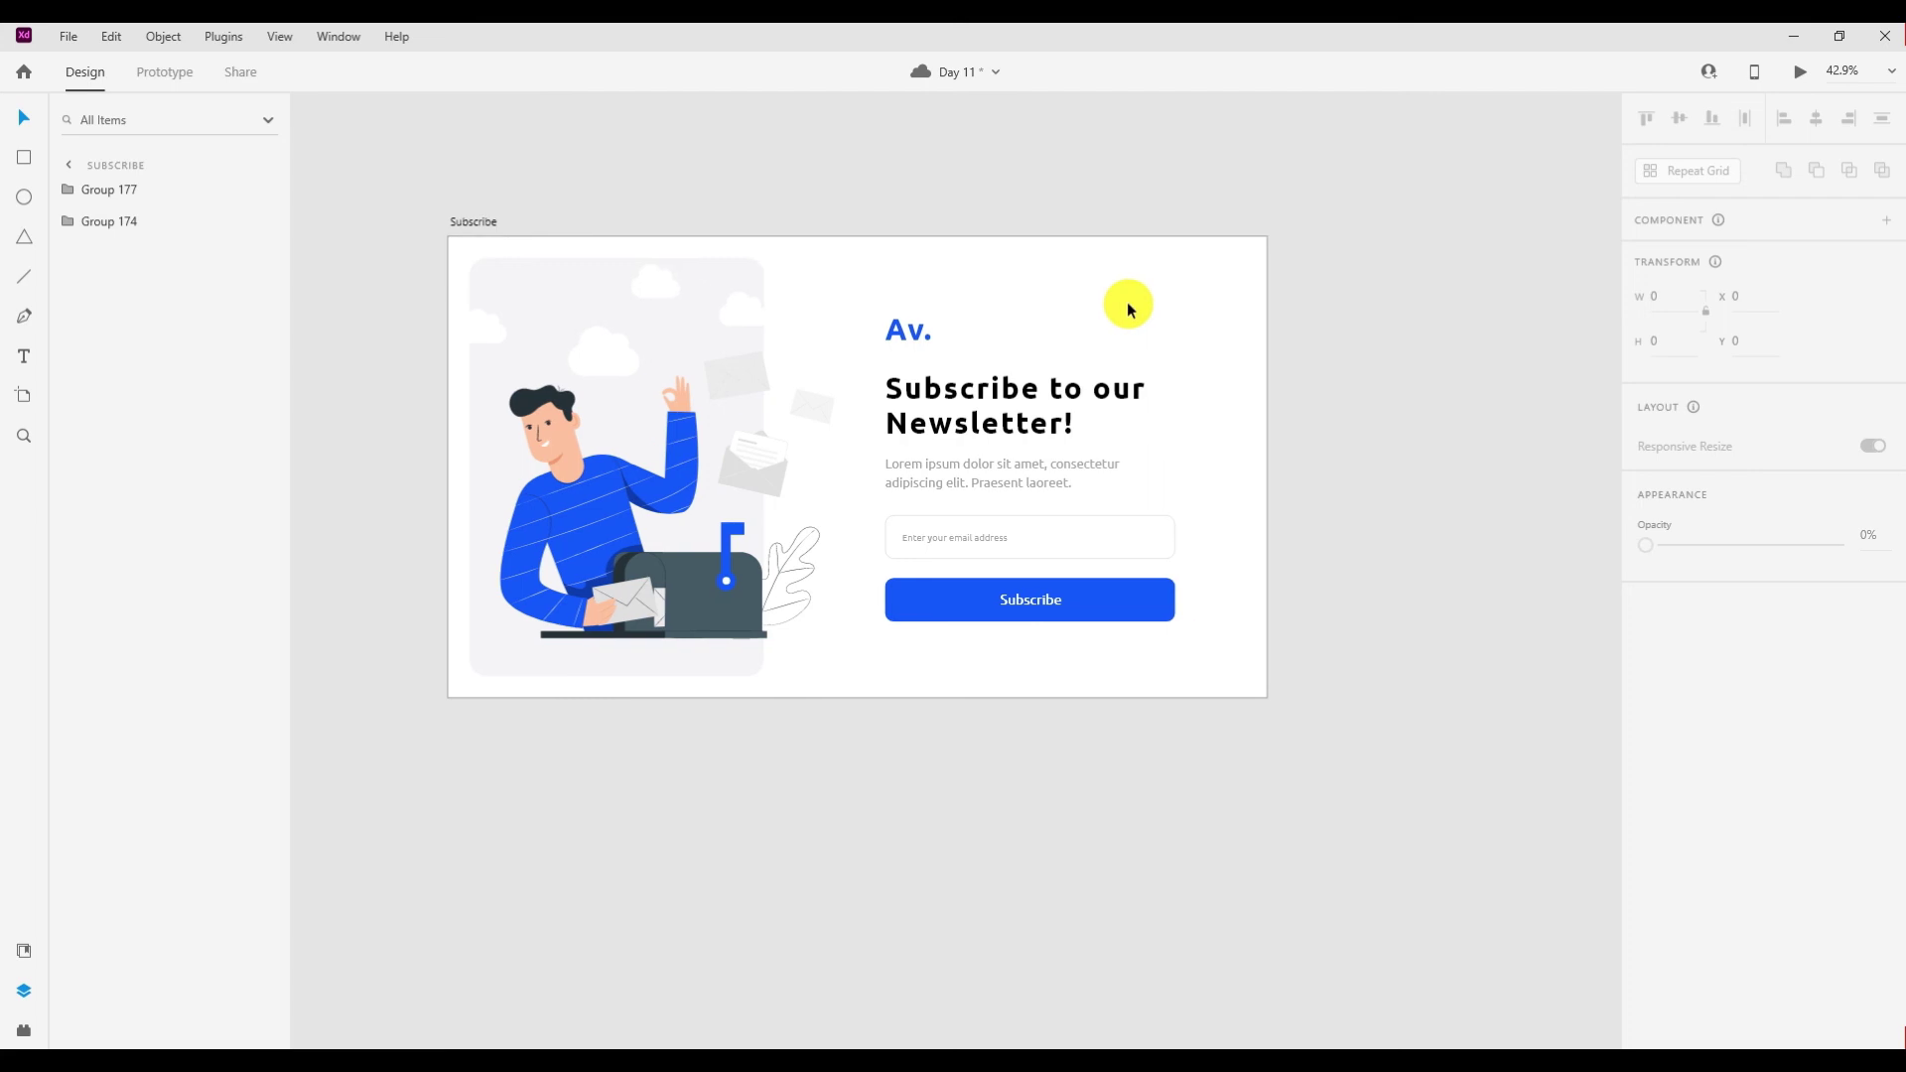
click(1123, 430)
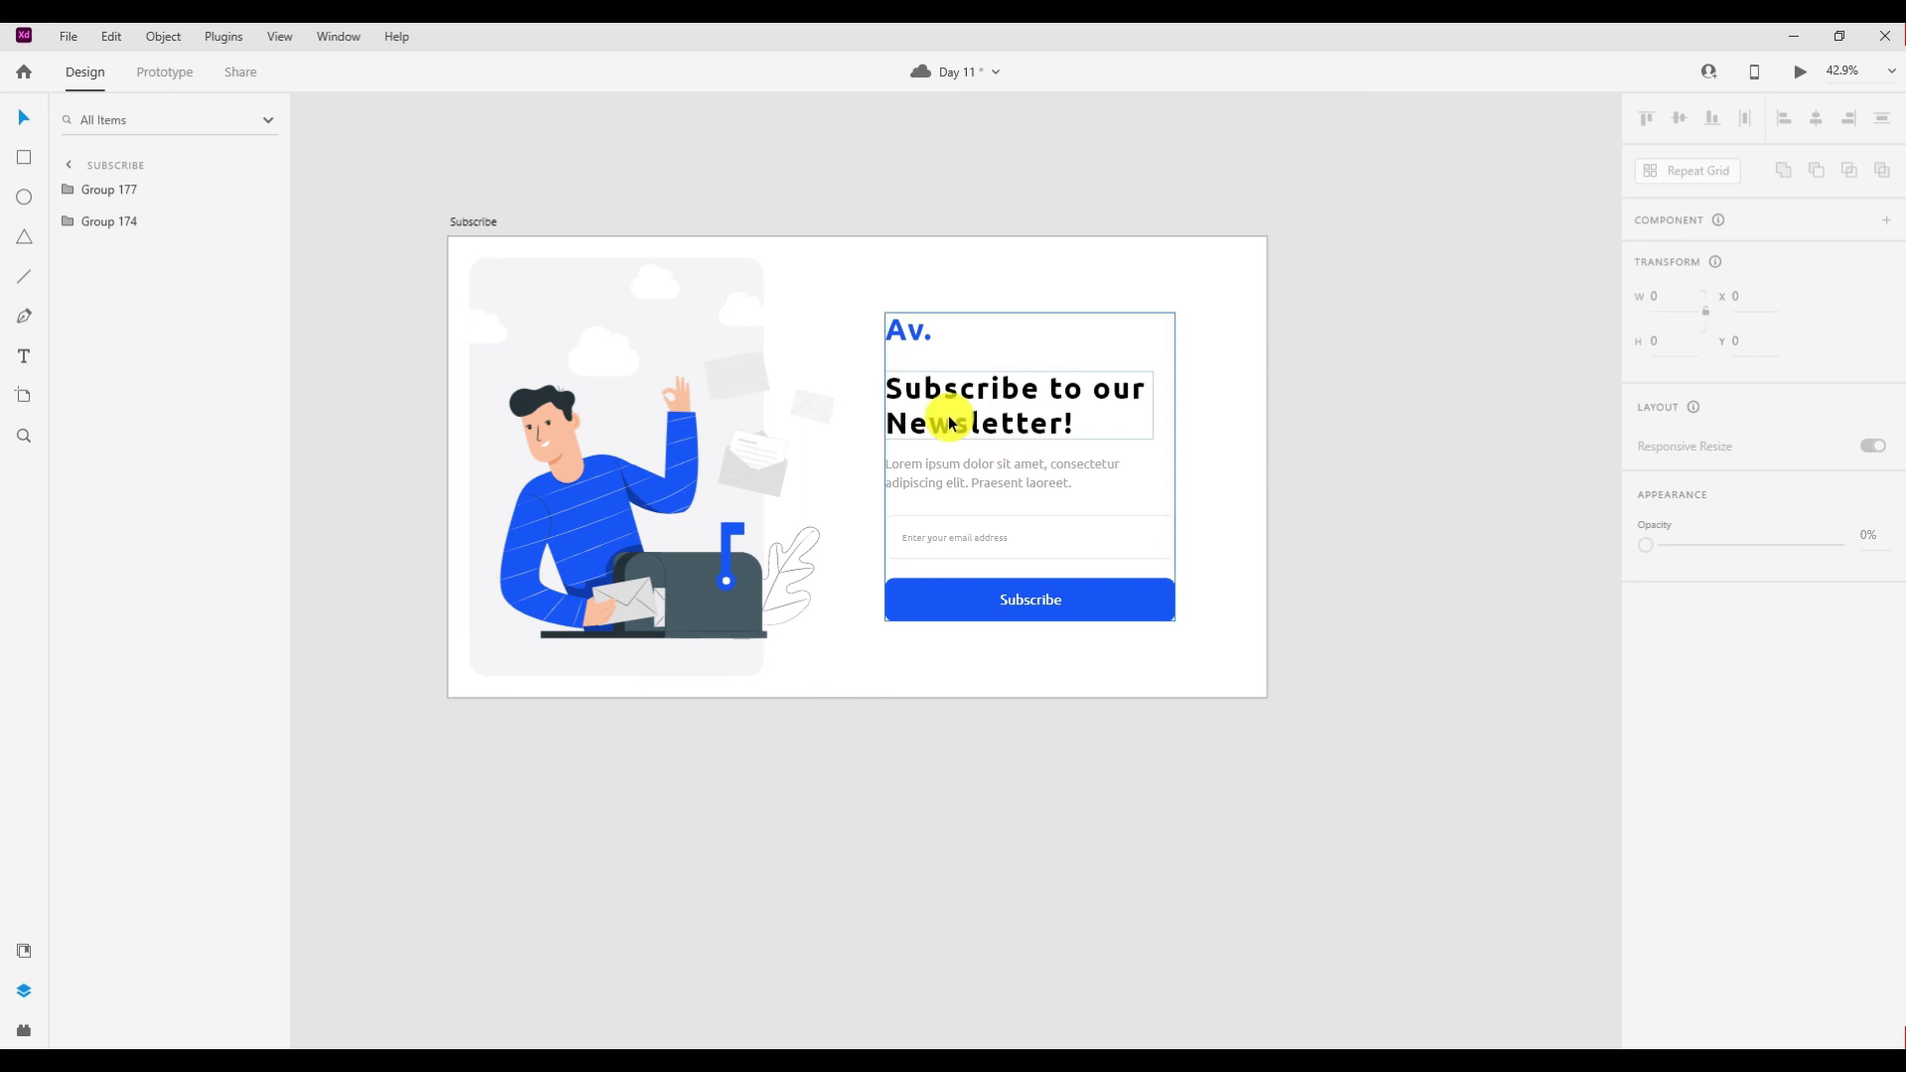
click(1070, 655)
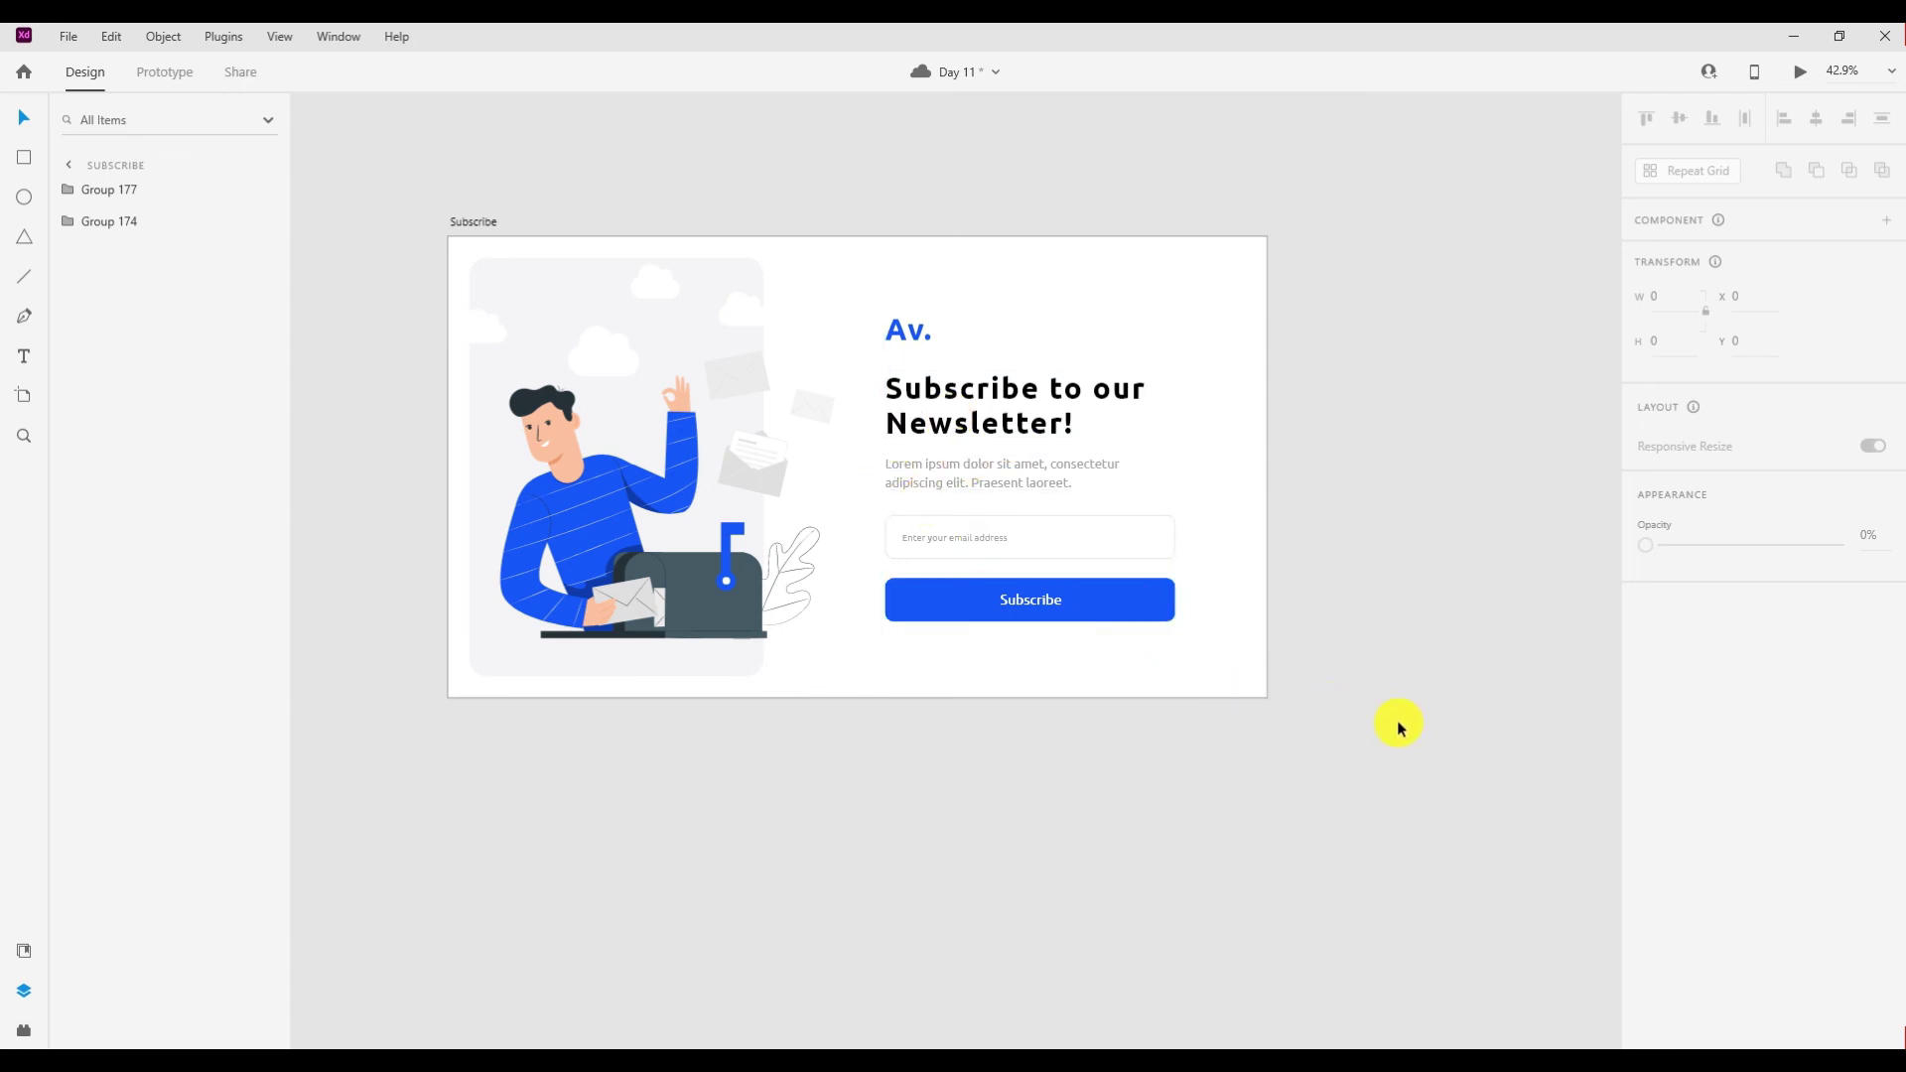